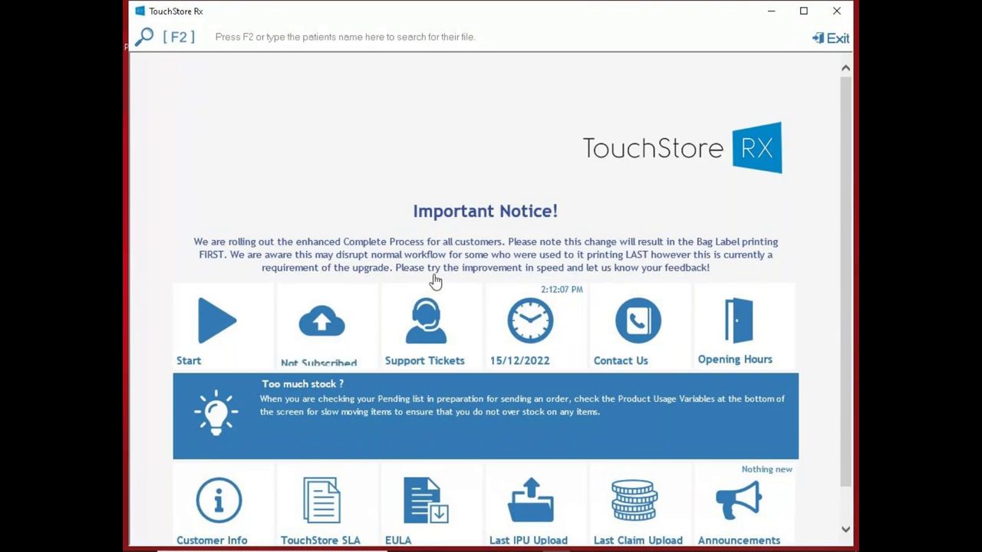
Step: Exit TouchStore Rx and relaunch it from its desktop icon
{"action": "left_click", "coordinate": [769, 12]}
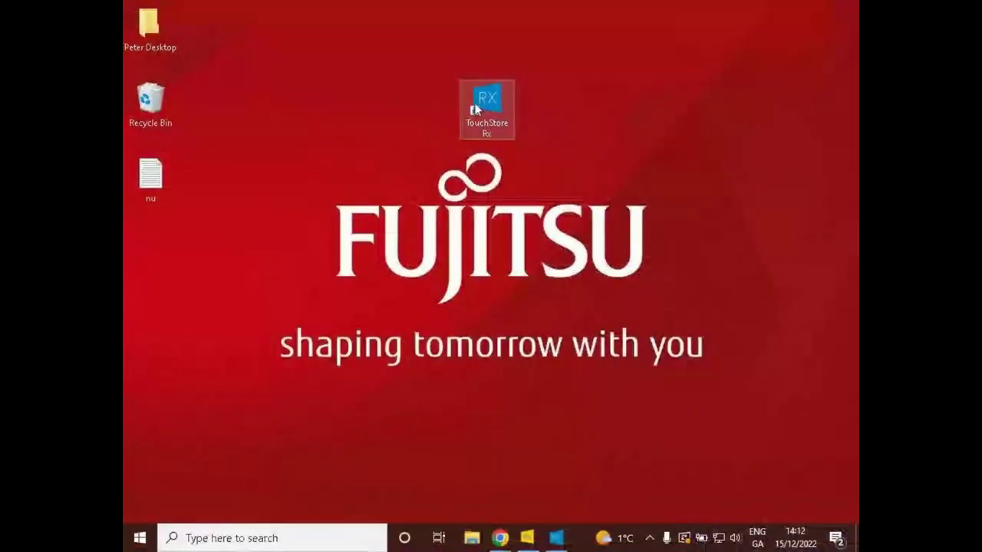
{"action": "double_click", "coordinate": [474, 130]}
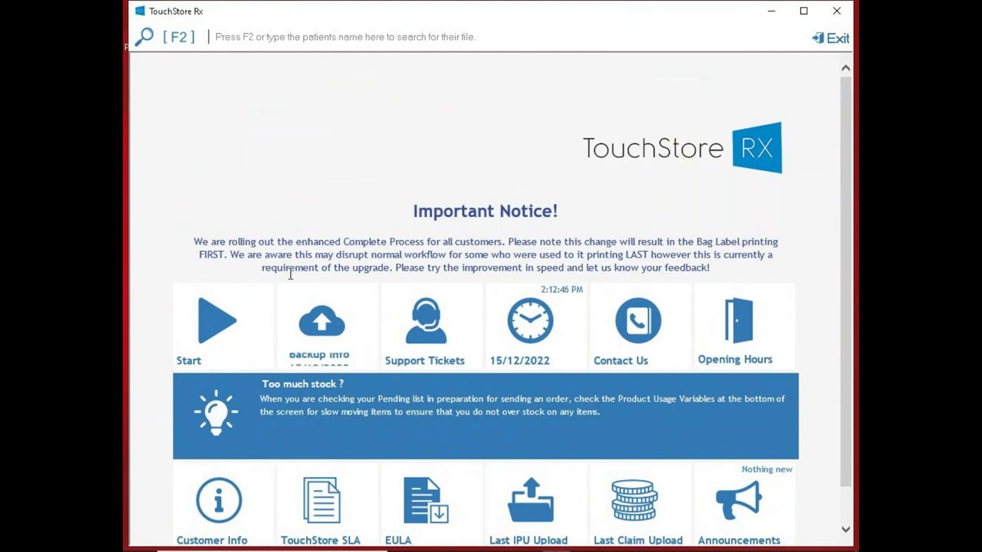
Step: Enter the Patient Medication Record from the Start tile on the home screen
{"action": "left_click", "coordinate": [214, 325]}
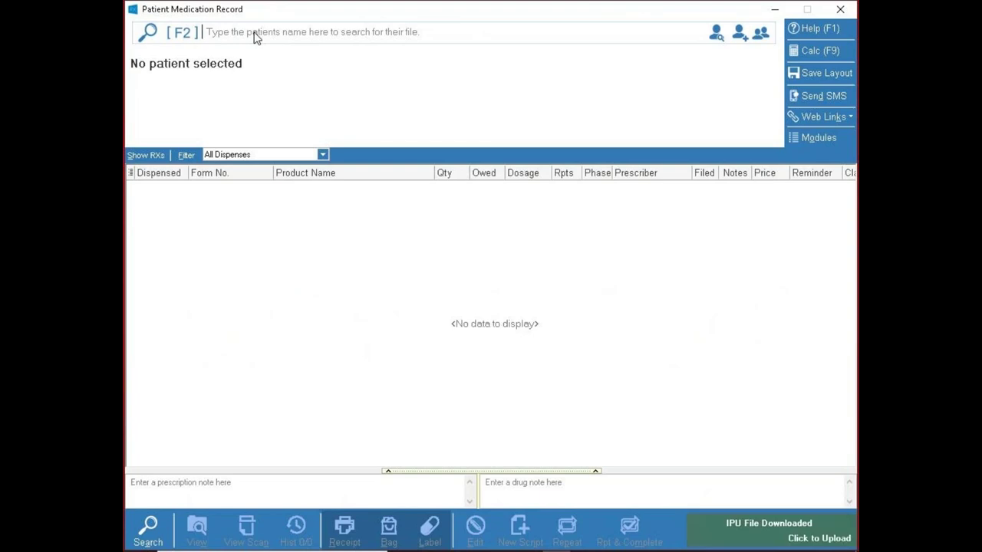
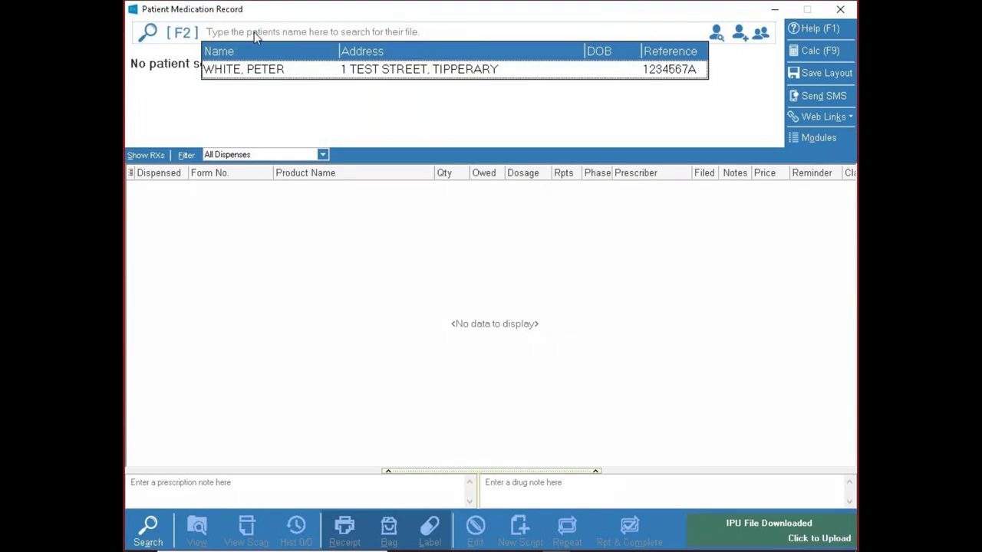
Step: Search for an existing patient by full name, then by abbreviated name, clearing each search
{"action": "type", "text": "W.p"}
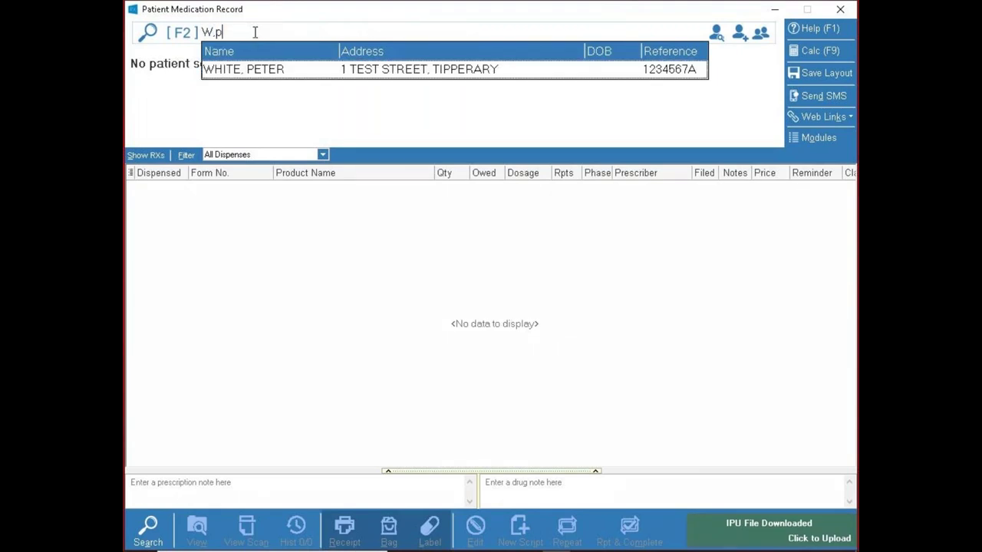
{"action": "type", "text": "et"}
{"action": "key", "text": "BackSpace"}
{"action": "key", "text": "BackSpace"}
{"action": "key", "text": "BackSpace"}
{"action": "key", "text": "BackSpace"}
{"action": "key", "text": "BackSpace"}
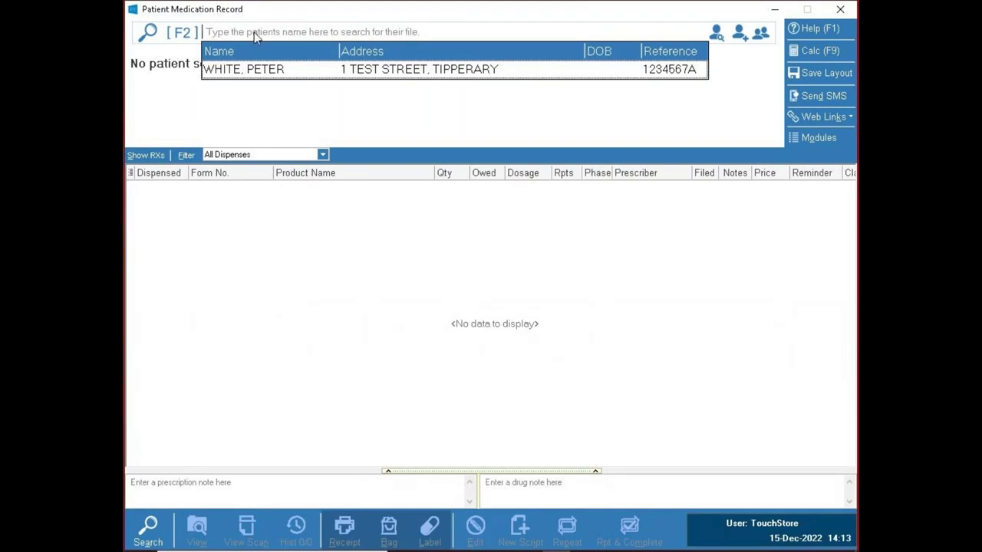
Step: Clear the stray search text and search for the patient 'Touchstore, test'
{"action": "type", "text": "no"}
{"action": "key", "text": "BackSpace"}
{"action": "key", "text": "BackSpace"}
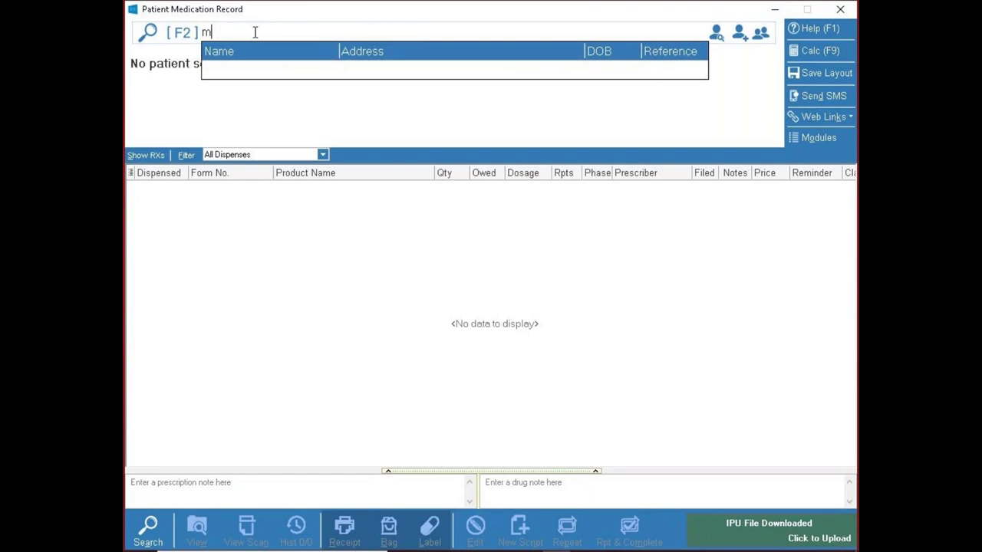
{"action": "type", "text": "o%"}
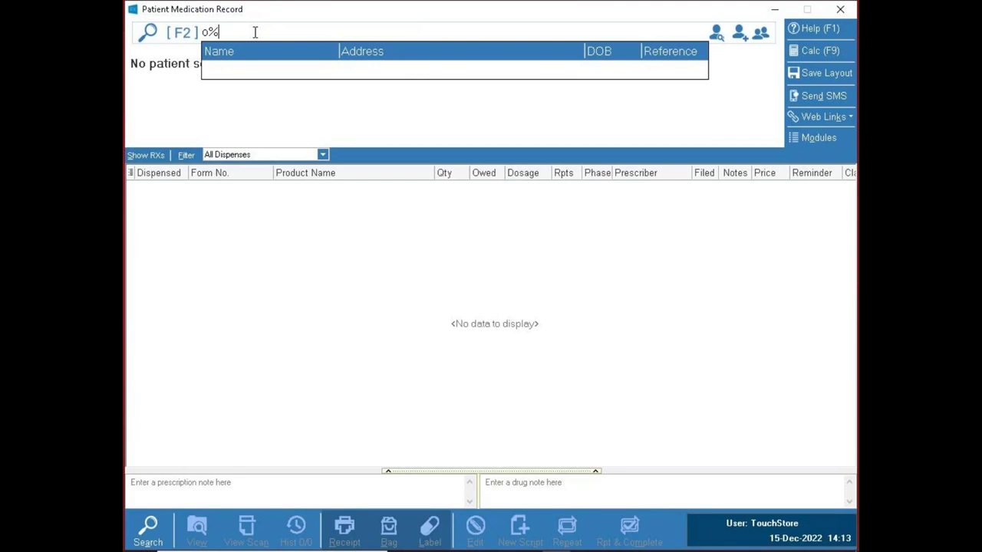
{"action": "key", "text": "BackSpace"}
{"action": "key", "text": "BackSpace"}
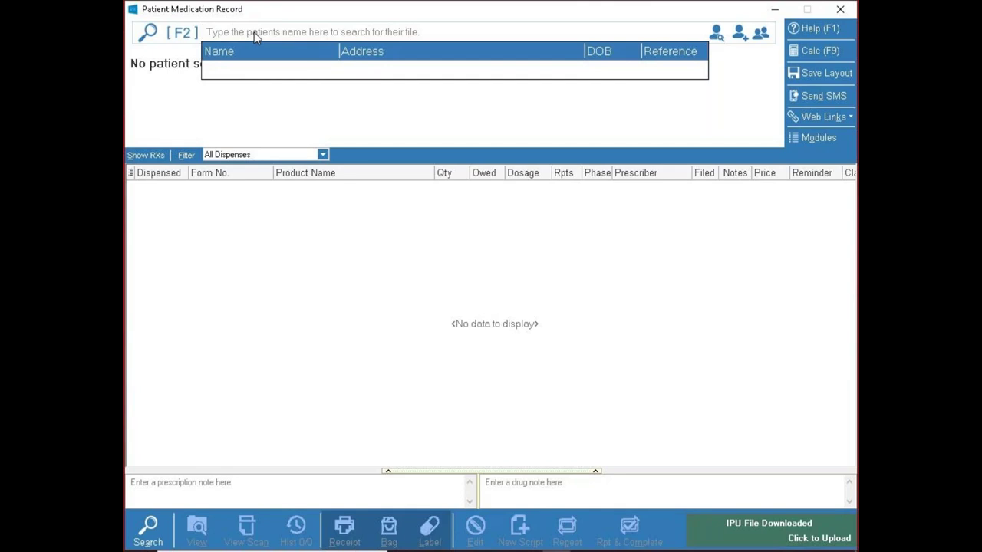
{"action": "type", "text": "Touc"}
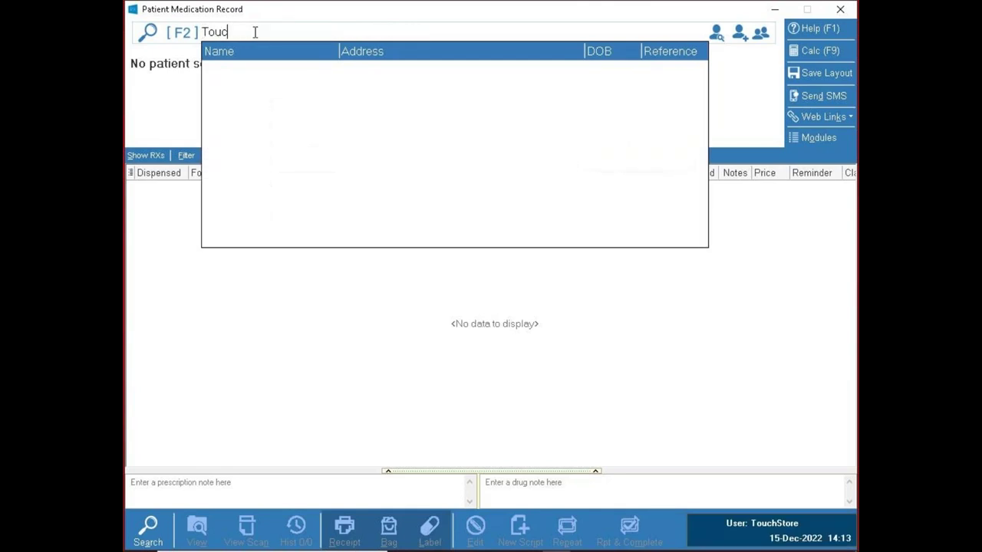
{"action": "type", "text": "hstore, test"}
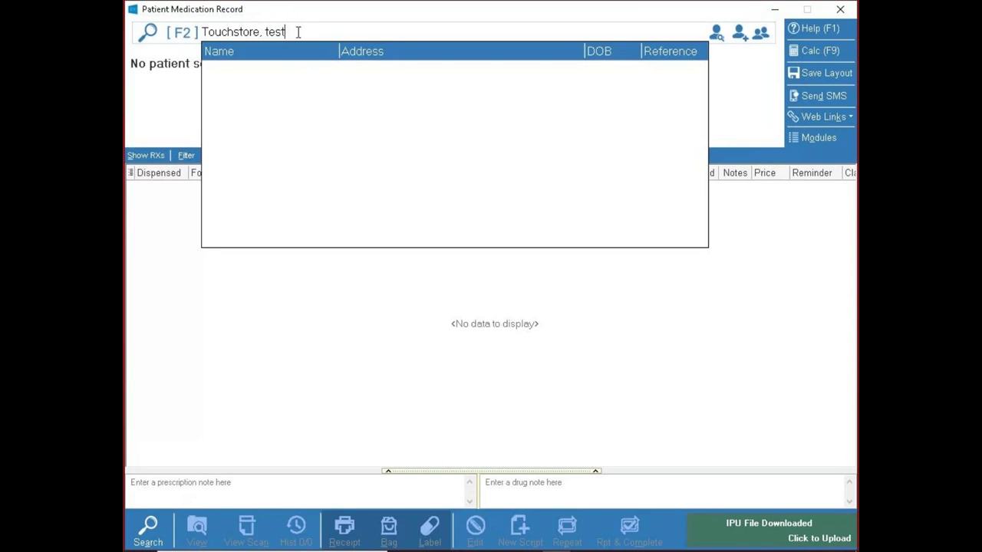
{"action": "key", "text": "Return"}
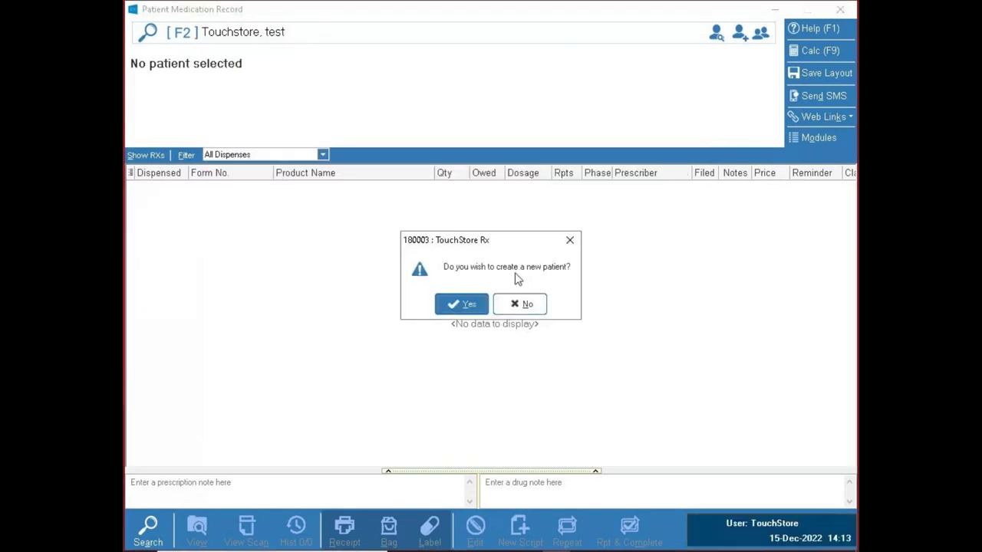
Step: Decline creating the new patient, try adding a patient again, and decline once more
{"action": "left_click", "coordinate": [529, 305]}
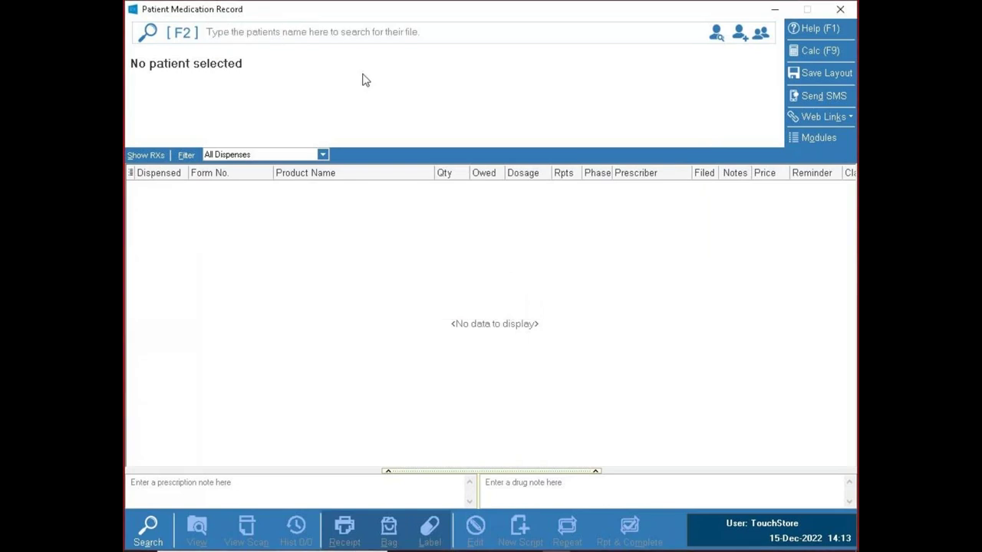
{"action": "left_click", "coordinate": [739, 34]}
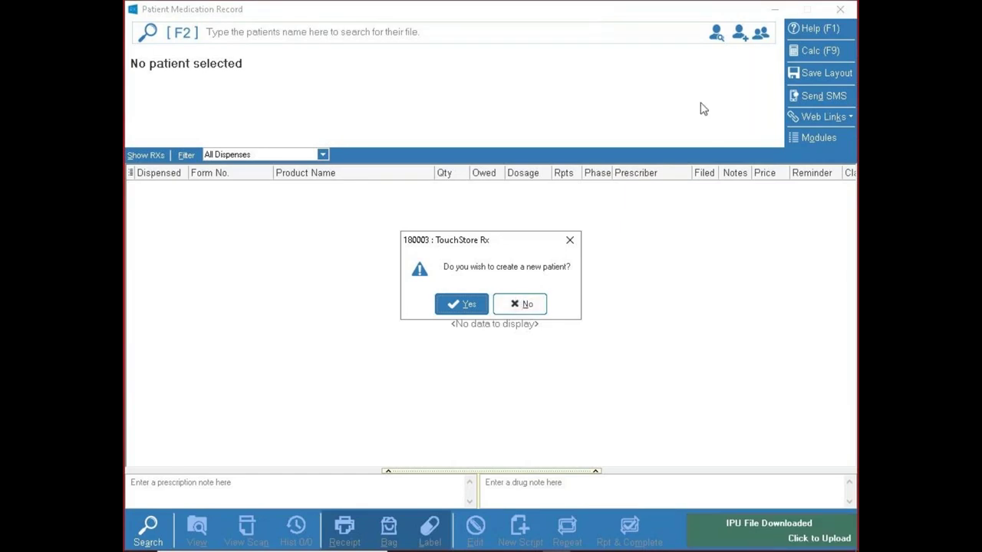
{"action": "left_click", "coordinate": [526, 306]}
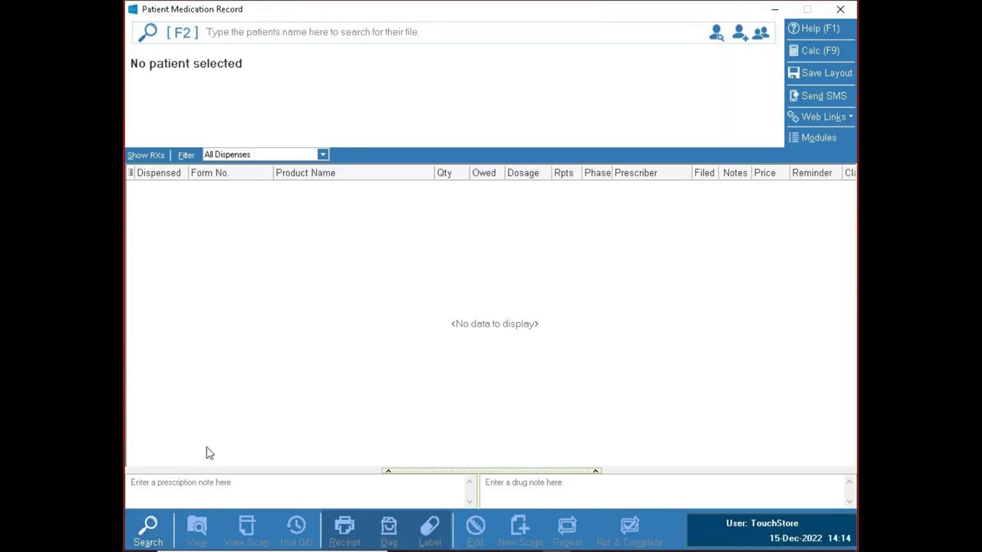
Step: Open the Select Patient dialog, close it, and reopen it with Alt+S
{"action": "left_click", "coordinate": [154, 526]}
{"action": "left_click", "coordinate": [150, 530]}
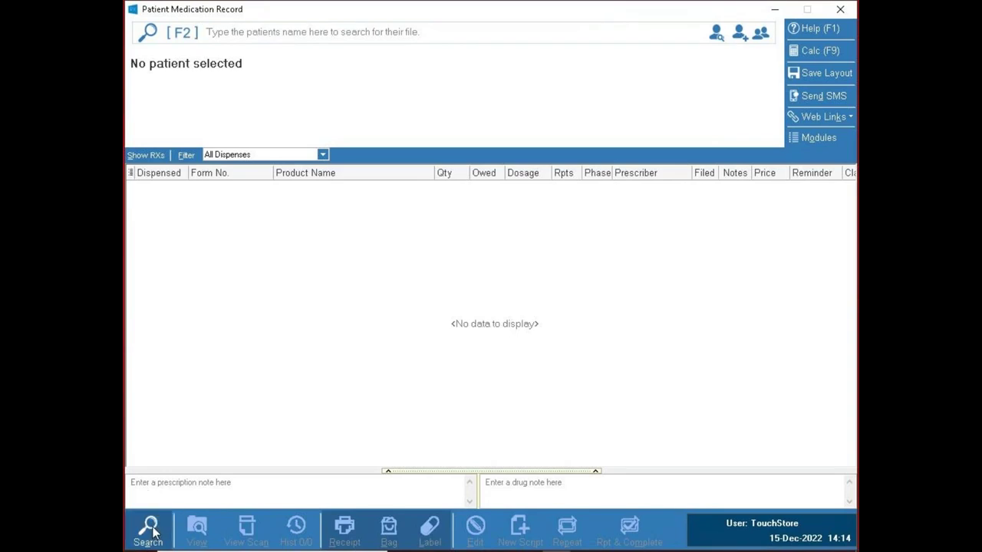
{"action": "left_click", "coordinate": [767, 79]}
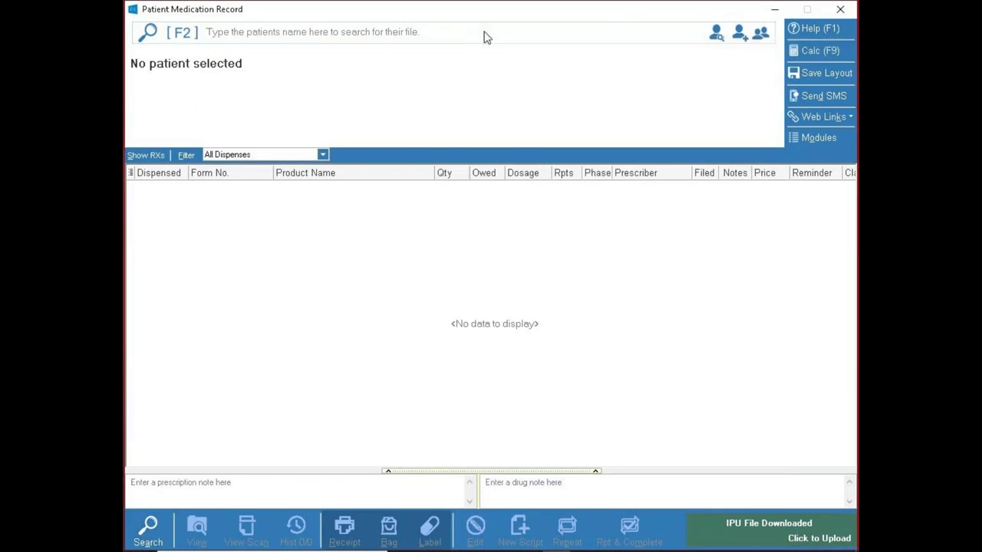
{"action": "key", "text": "alt+s"}
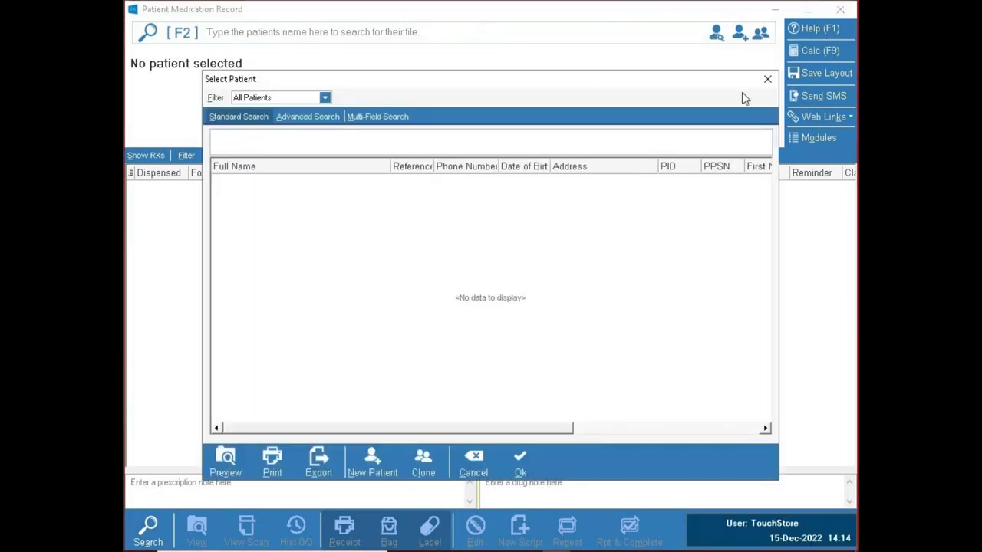
{"action": "left_click", "coordinate": [767, 79]}
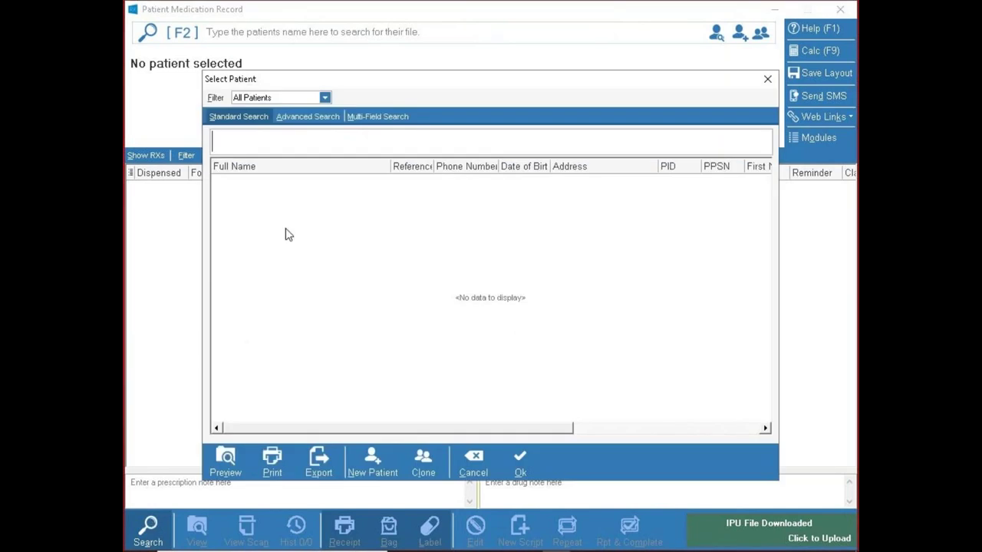
{"action": "left_click", "coordinate": [325, 97]}
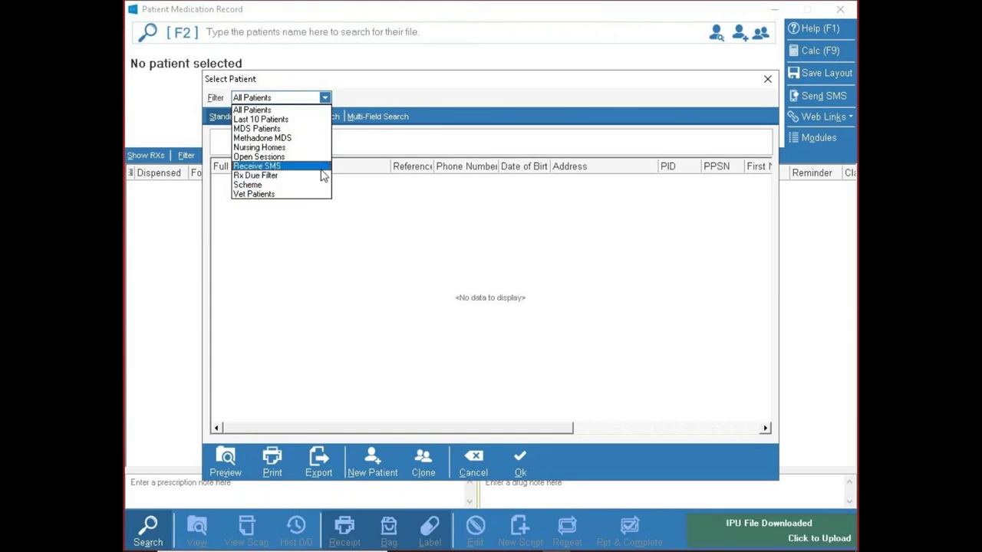
{"action": "left_click", "coordinate": [301, 109]}
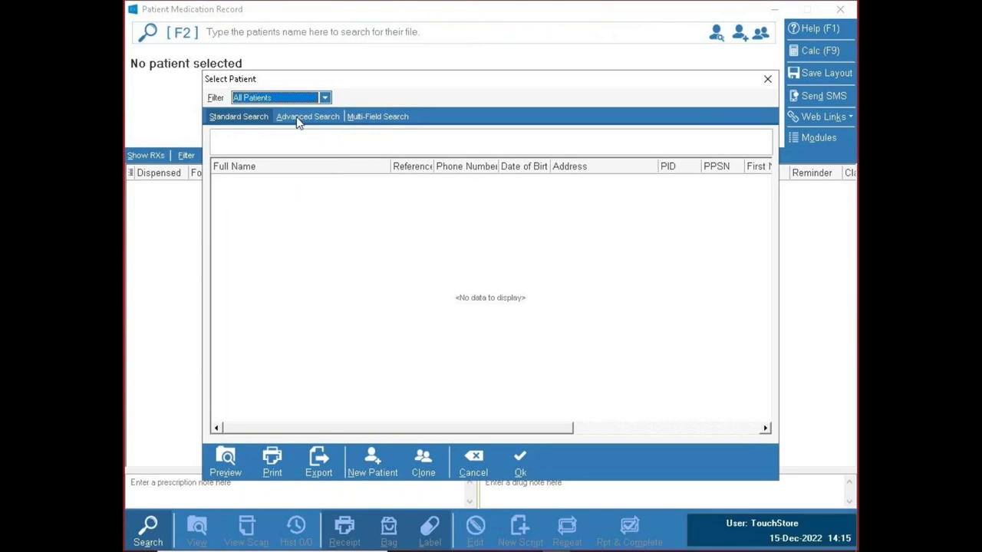
Step: Switch Select Patient to Advanced Search using the Product Dispensed criterion
{"action": "left_click", "coordinate": [307, 118]}
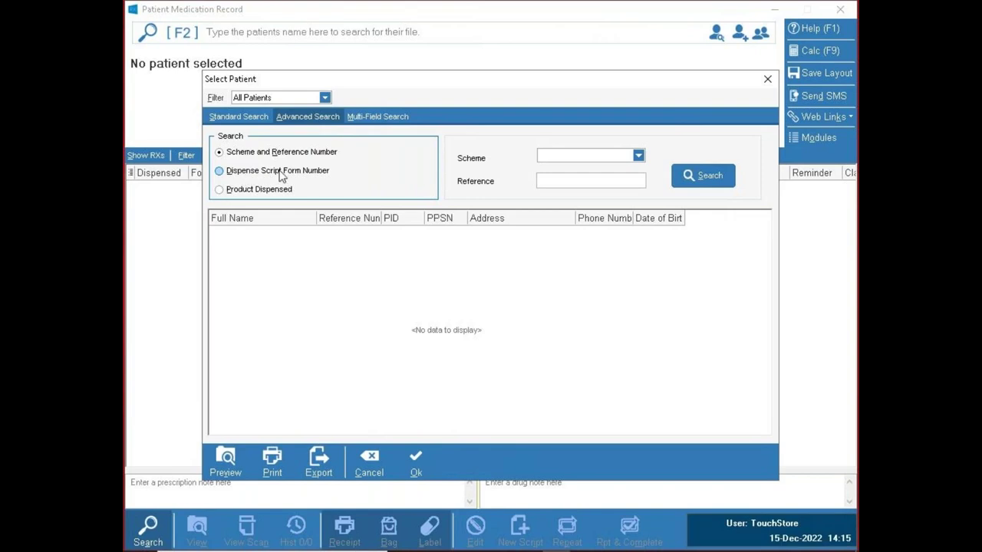
{"action": "left_click", "coordinate": [247, 195]}
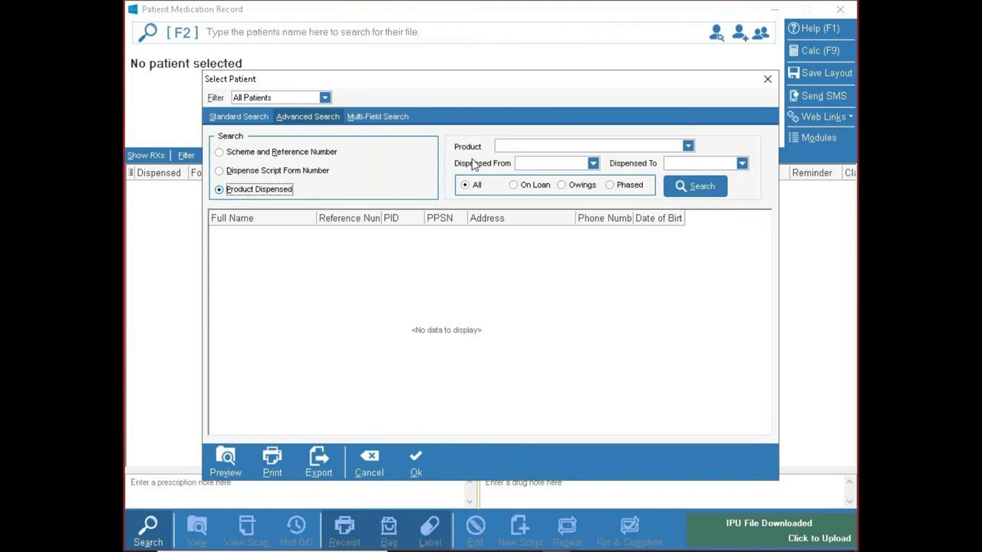
Step: Search for patients dispensed HUMIRA 20MG SOLN FOR INJ PFS PAED
{"action": "left_click", "coordinate": [517, 145]}
{"action": "type", "text": "m"}
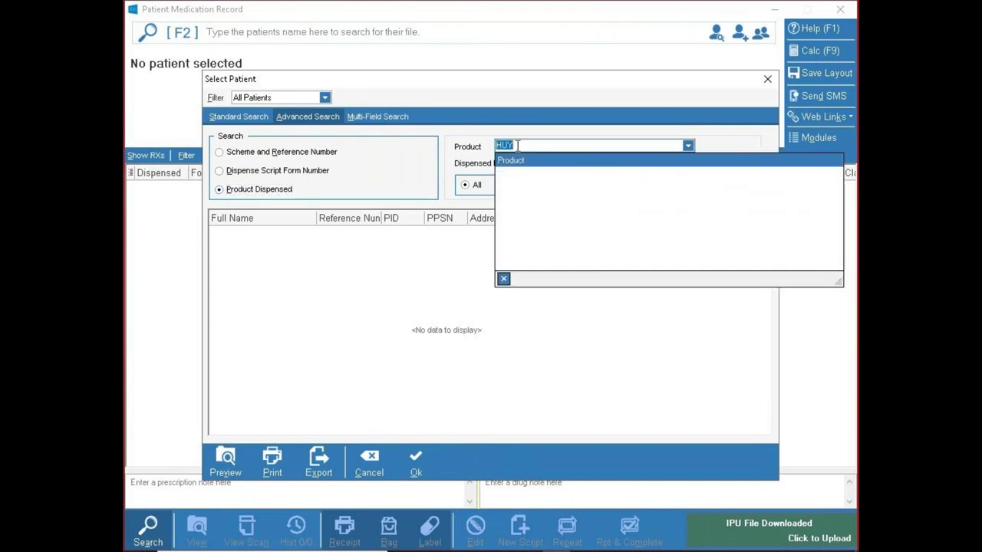
{"action": "type", "text": "UMIDITY & TEMP USB DATALOGGER"}
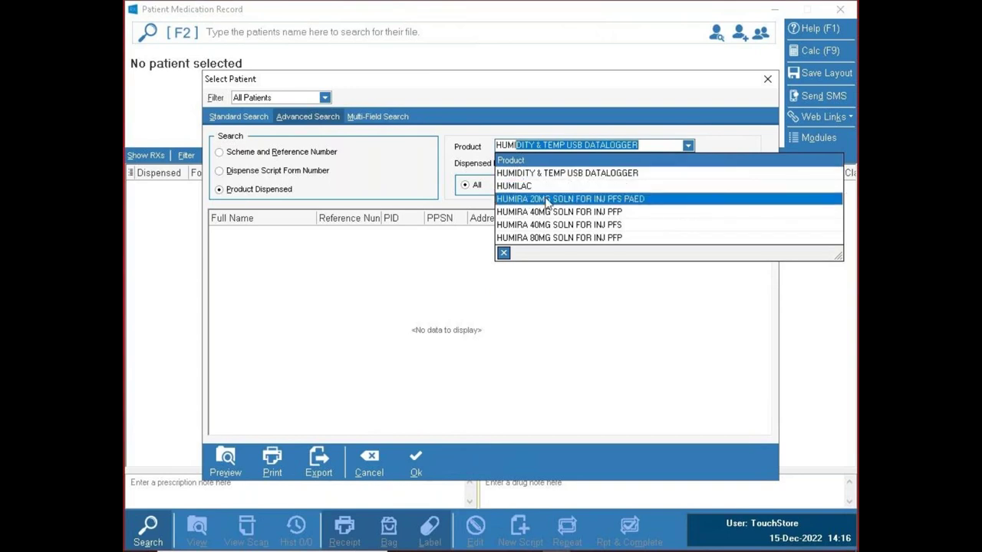
{"action": "left_click", "coordinate": [547, 199]}
{"action": "left_click", "coordinate": [680, 187]}
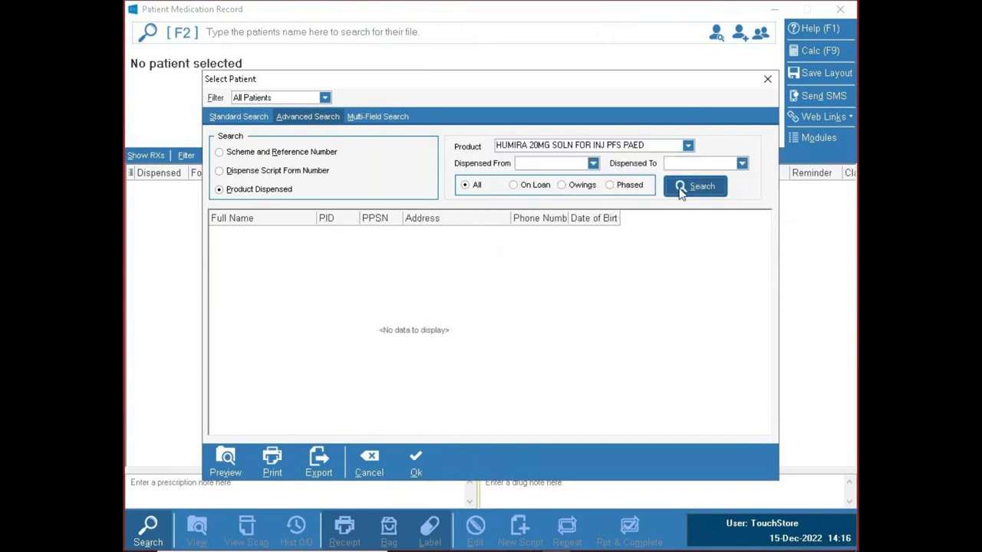
Step: Change the product to WARFANT 1MG TABS WARFARIN 100 TABS and search again
{"action": "left_click", "coordinate": [650, 146]}
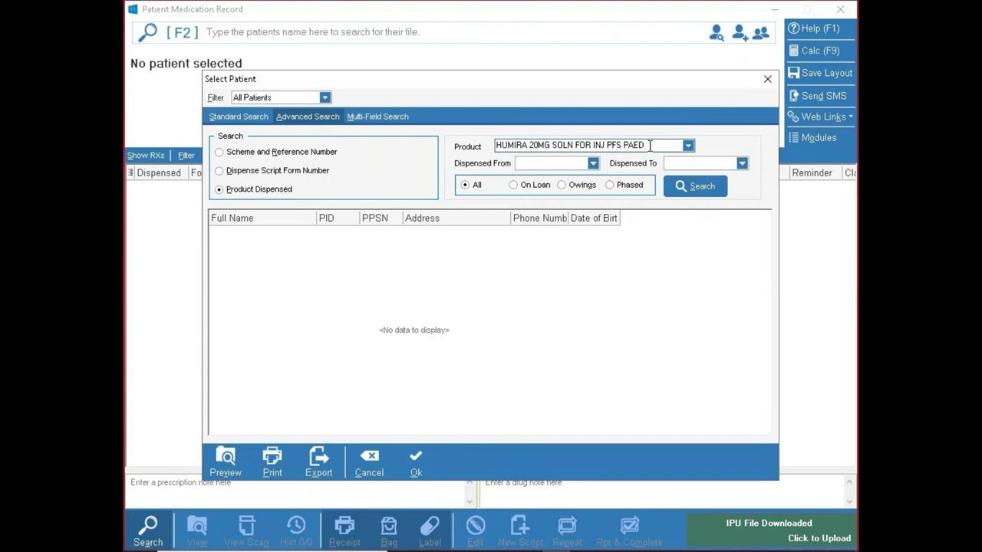
{"action": "key", "text": "BackSpace"}
{"action": "key", "text": "BackSpace"}
{"action": "key", "text": "BackSpace"}
{"action": "key", "text": "BackSpace"}
{"action": "key", "text": "BackSpace"}
{"action": "key", "text": "BackSpace"}
{"action": "key", "text": "BackSpace"}
{"action": "key", "text": "BackSpace"}
{"action": "key", "text": "BackSpace"}
{"action": "key", "text": "BackSpace"}
{"action": "key", "text": "BackSpace"}
{"action": "key", "text": "BackSpace"}
{"action": "key", "text": "BackSpace"}
{"action": "key", "text": "BackSpace"}
{"action": "key", "text": "BackSpace"}
{"action": "key", "text": "BackSpace"}
{"action": "key", "text": "BackSpace"}
{"action": "key", "text": "BackSpace"}
{"action": "key", "text": "BackSpace"}
{"action": "key", "text": "BackSpace"}
{"action": "key", "text": "BackSpace"}
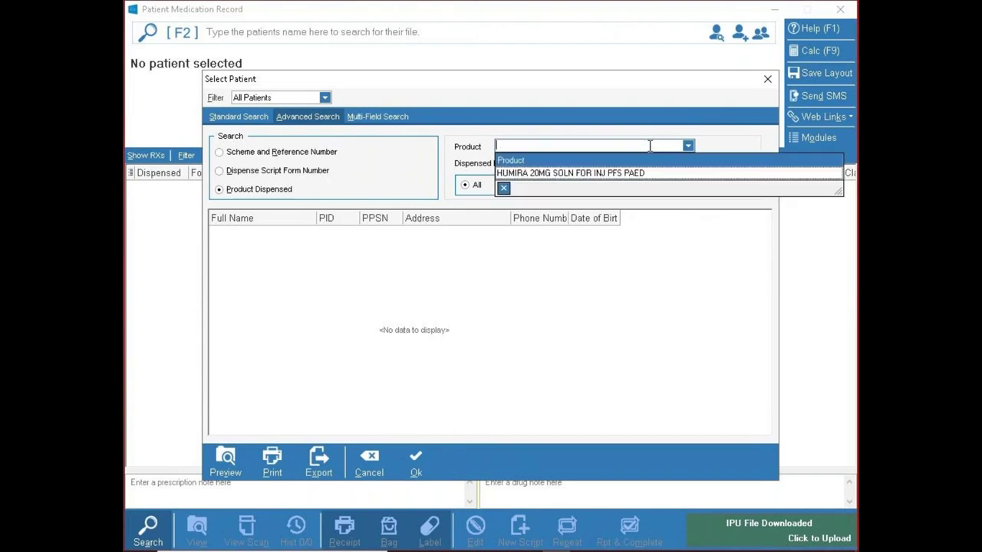
{"action": "type", "text": "Warf"}
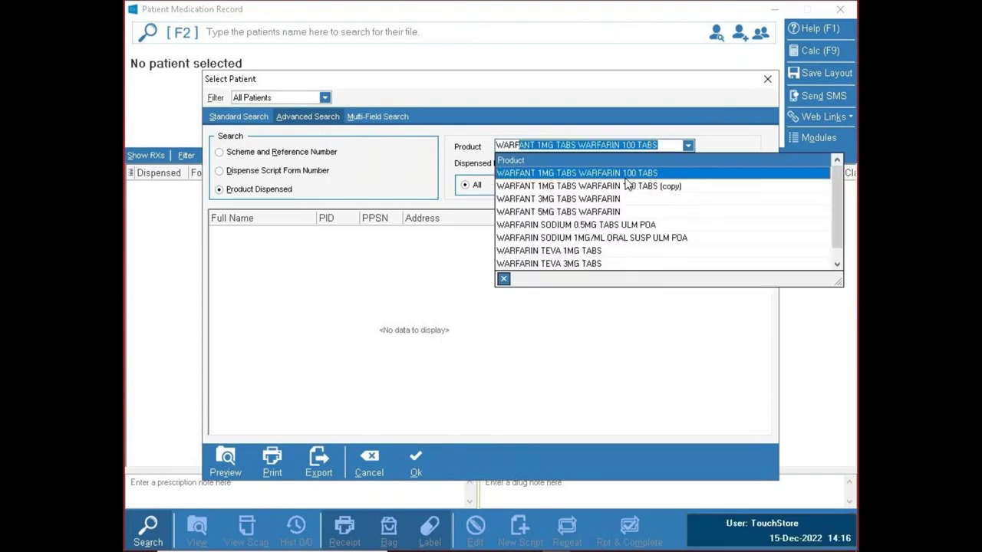
{"action": "key", "text": "Return"}
{"action": "left_click", "coordinate": [681, 185]}
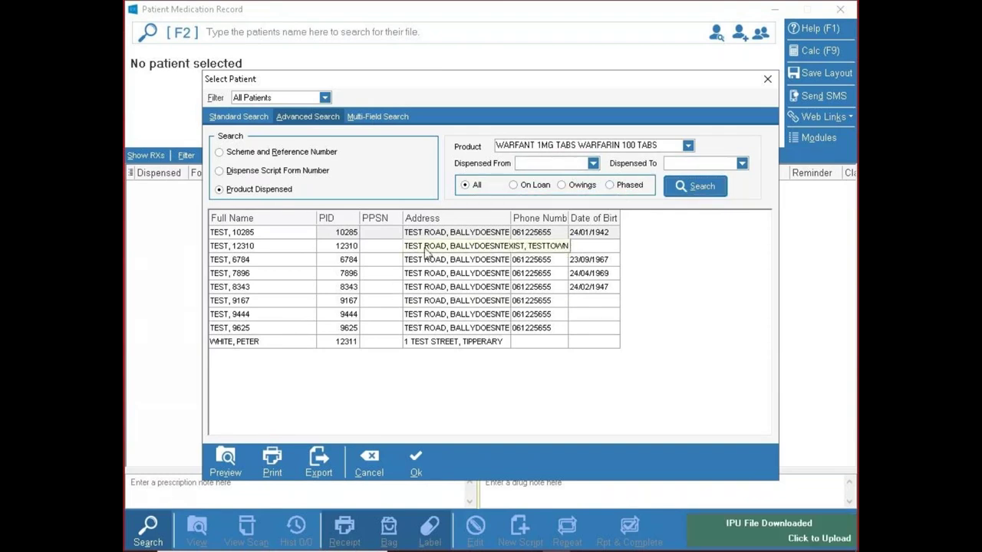
Step: Select a warfarin result, switch to Multi-Field Search, then return to the standard search
{"action": "left_click", "coordinate": [514, 247]}
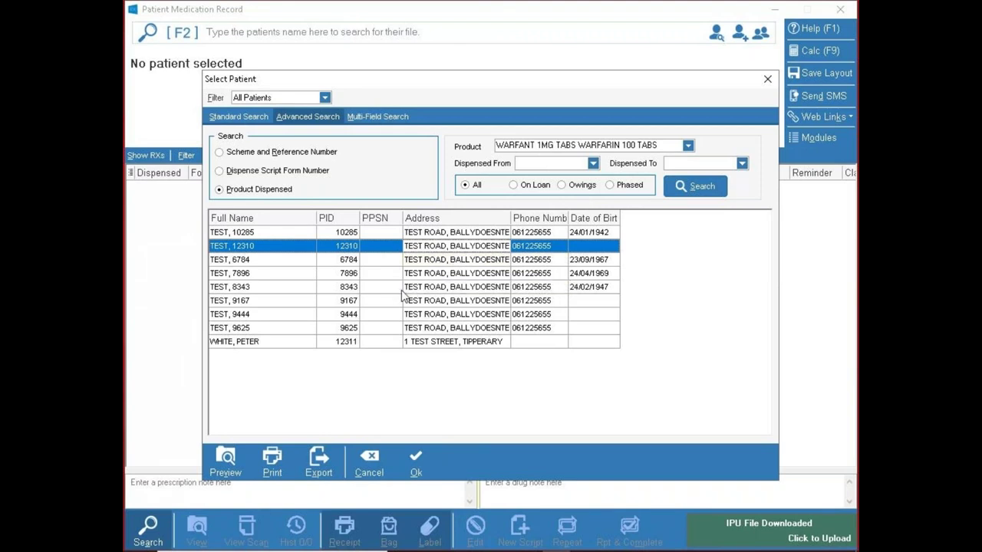
{"action": "left_click", "coordinate": [374, 119]}
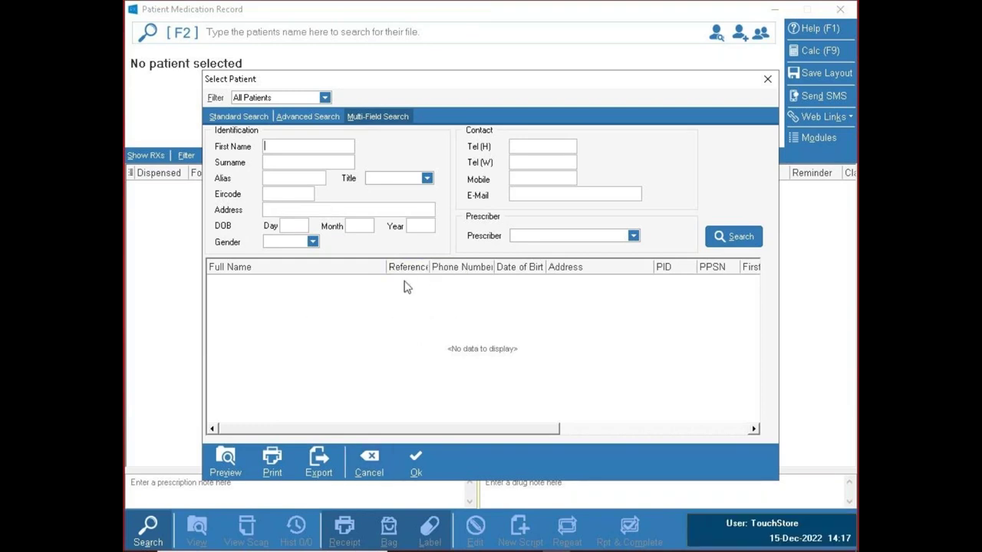
{"action": "left_click", "coordinate": [218, 117]}
Step: Close Select Patient and search the patient name 'Touchstore, test'
{"action": "left_click", "coordinate": [768, 79]}
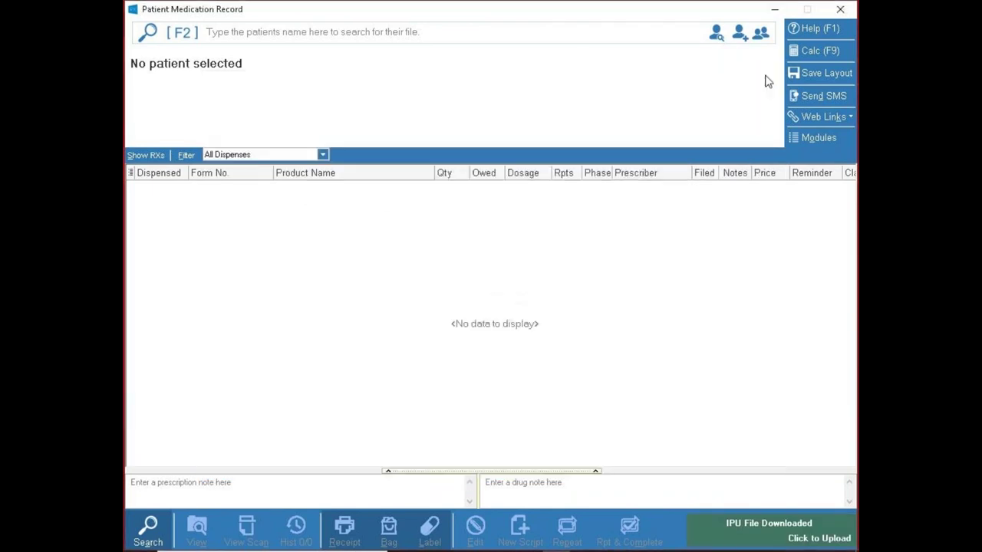
{"action": "left_click", "coordinate": [376, 36]}
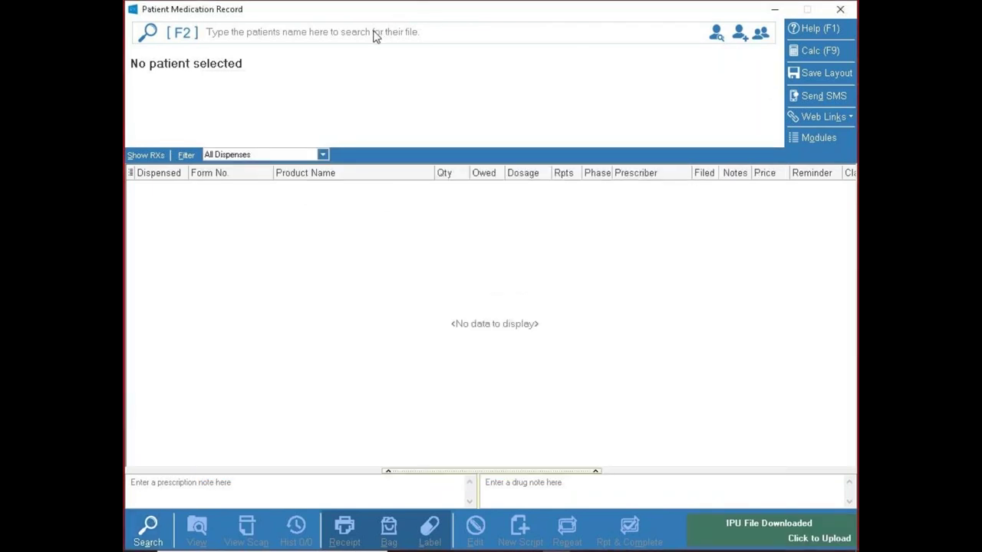
{"action": "type", "text": "Touh"}
{"action": "key", "text": "BackSpace"}
{"action": "key", "text": "BackSpace"}
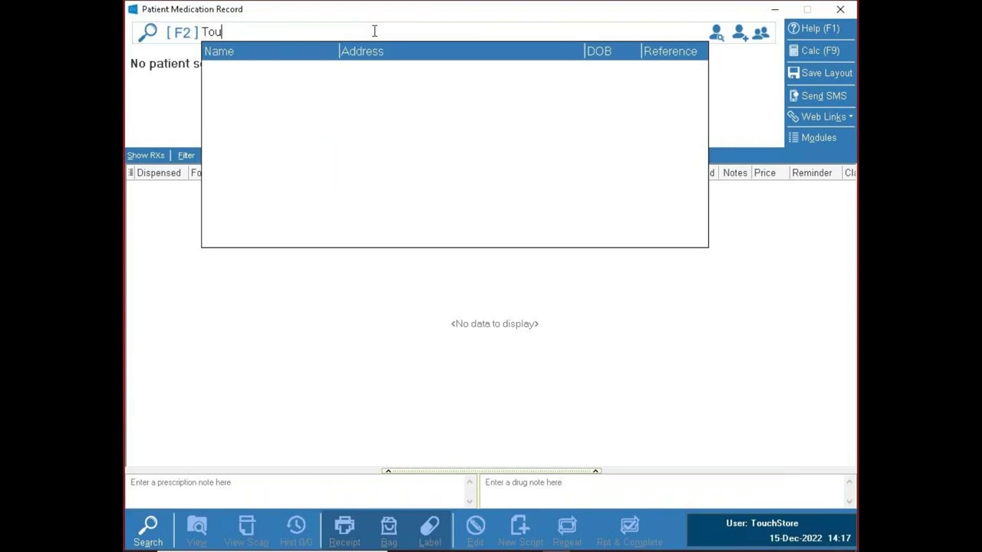
{"action": "type", "text": "uchstor"}
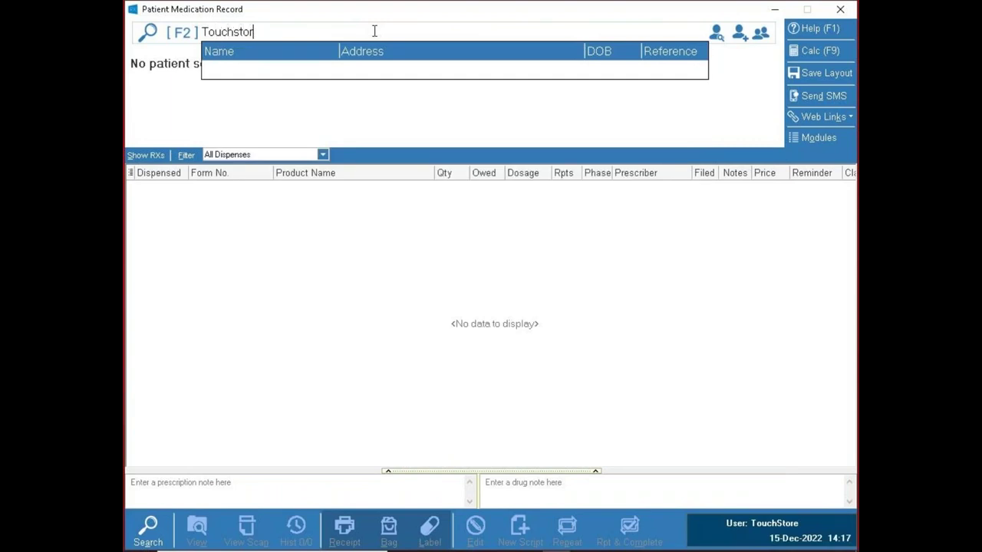
{"action": "type", "text": "e, test"}
{"action": "key", "text": "Return"}
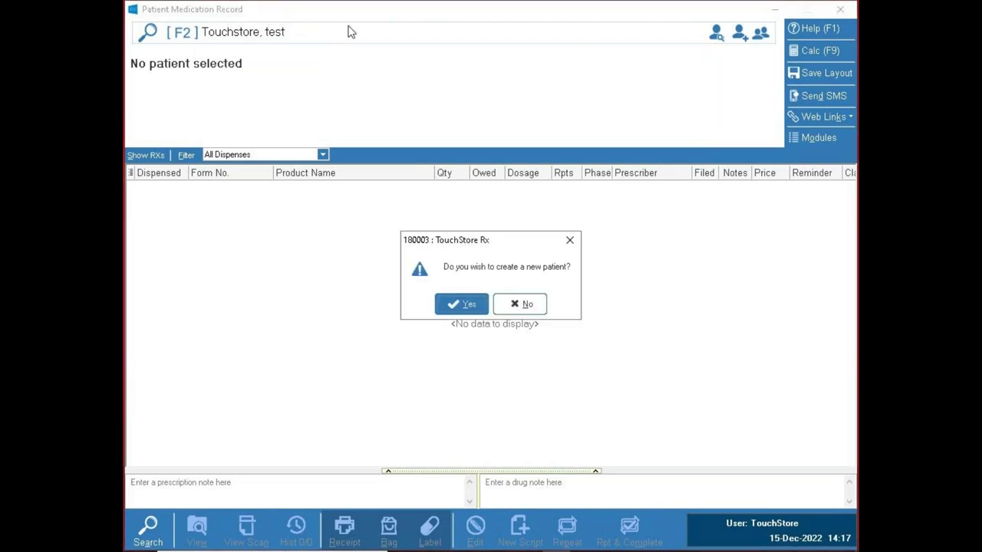
Step: Confirm a new patient record and enter the middle name (M12) in Patient Maintenance
{"action": "left_click", "coordinate": [460, 306]}
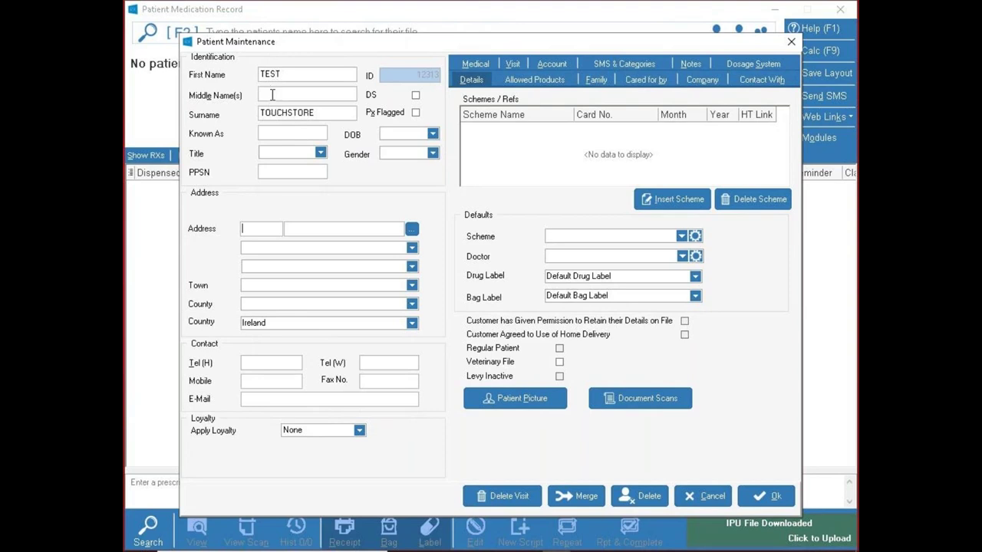
{"action": "left_click_drag", "start_coordinate": [734, 36], "coordinate": [732, 48]}
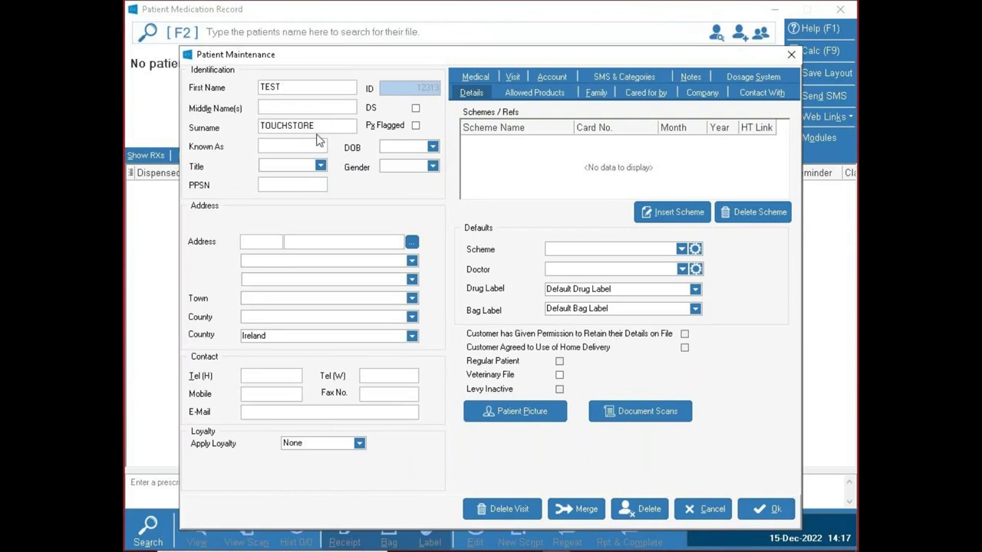
{"action": "left_click", "coordinate": [262, 108]}
{"action": "left_click_drag", "start_coordinate": [362, 60], "coordinate": [352, 43]}
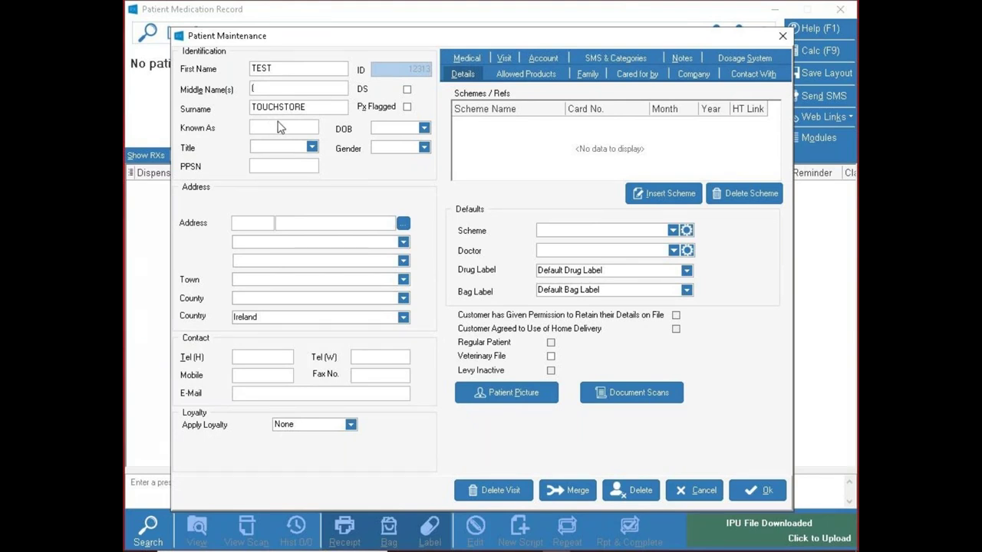
{"action": "type", "text": "M12"}
{"action": "left_click", "coordinate": [245, 359]}
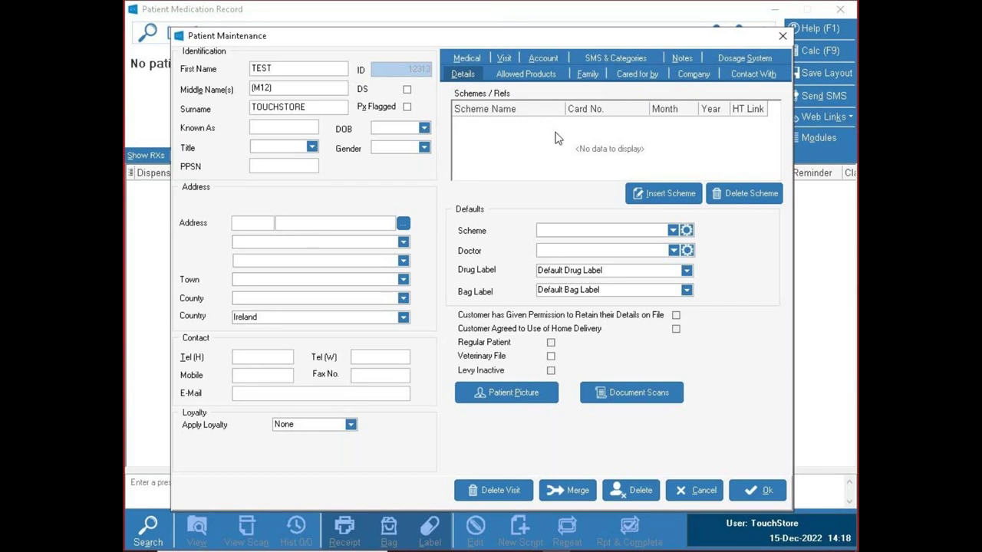
Step: Add a Drug Refund scheme entry for the patient
{"action": "left_click", "coordinate": [662, 190]}
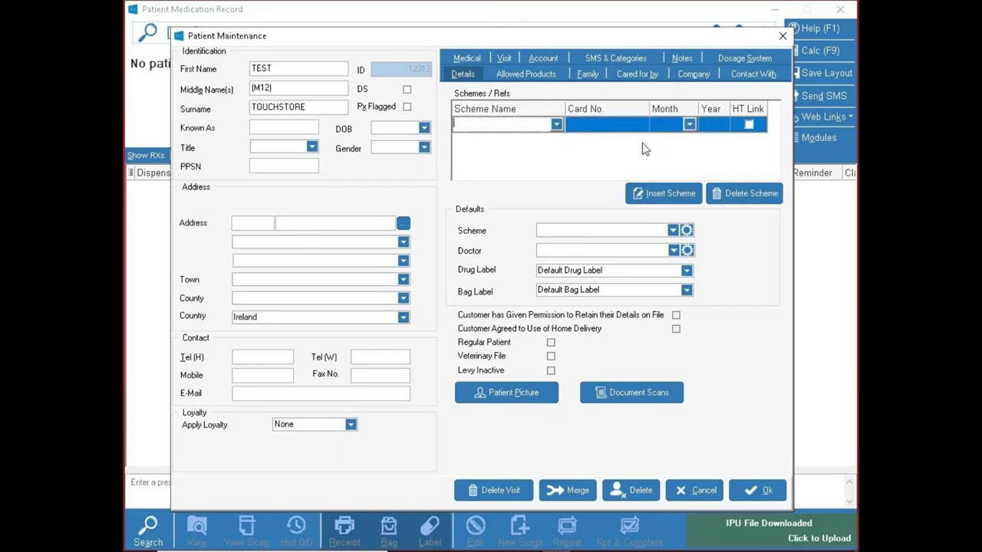
{"action": "left_click", "coordinate": [556, 124]}
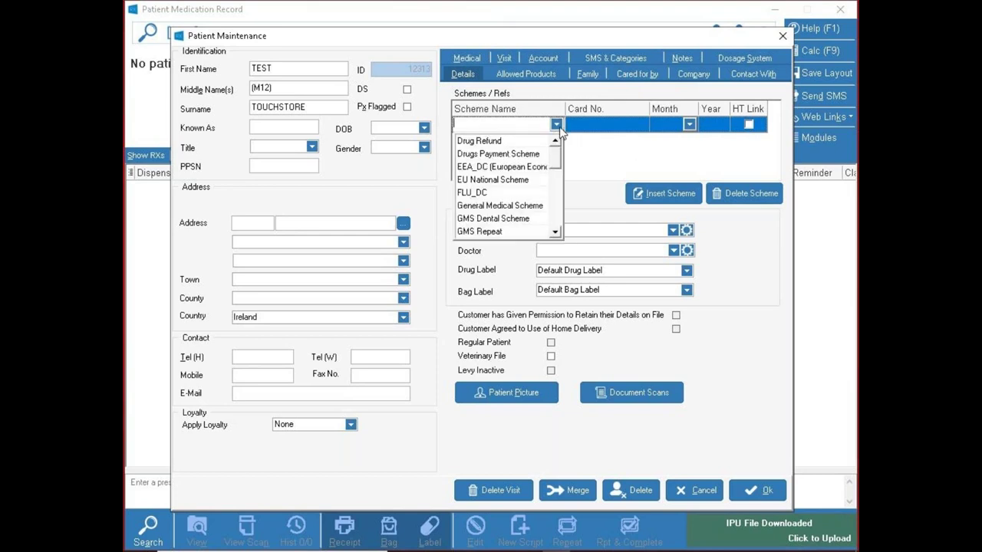
{"action": "left_click", "coordinate": [515, 141]}
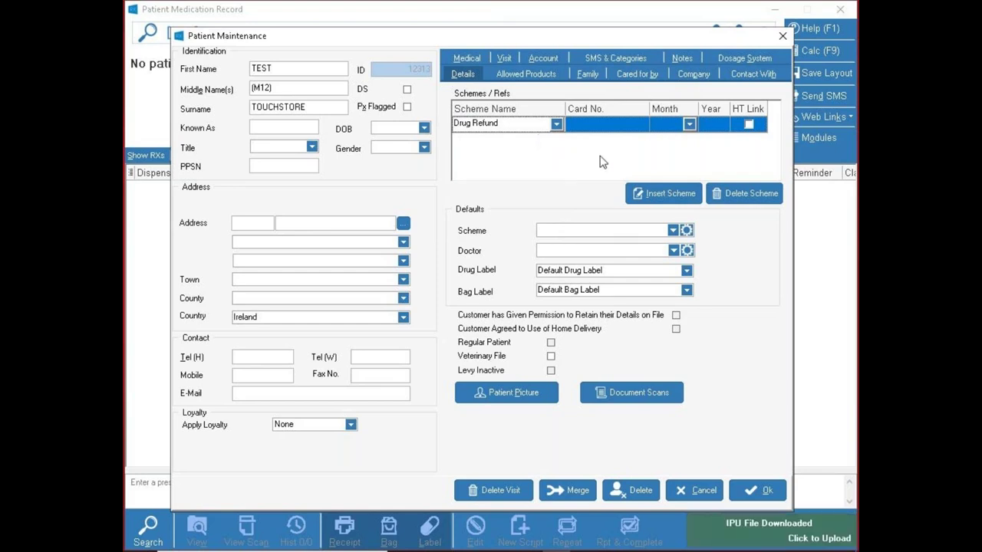
Step: Add a General Medical Scheme entry with the patient's medical card number
{"action": "left_click", "coordinate": [661, 197]}
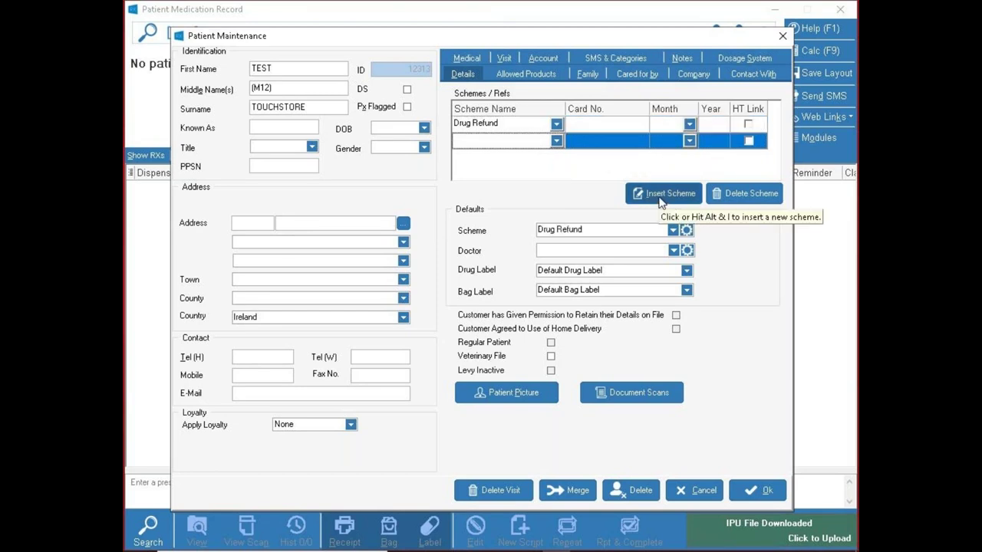
{"action": "left_click", "coordinate": [556, 141]}
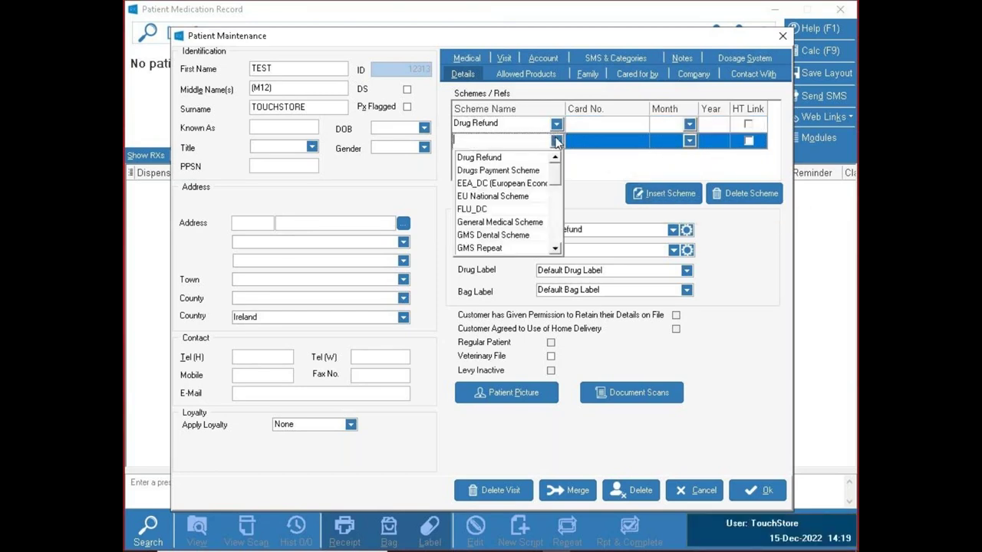
{"action": "left_click", "coordinate": [510, 222]}
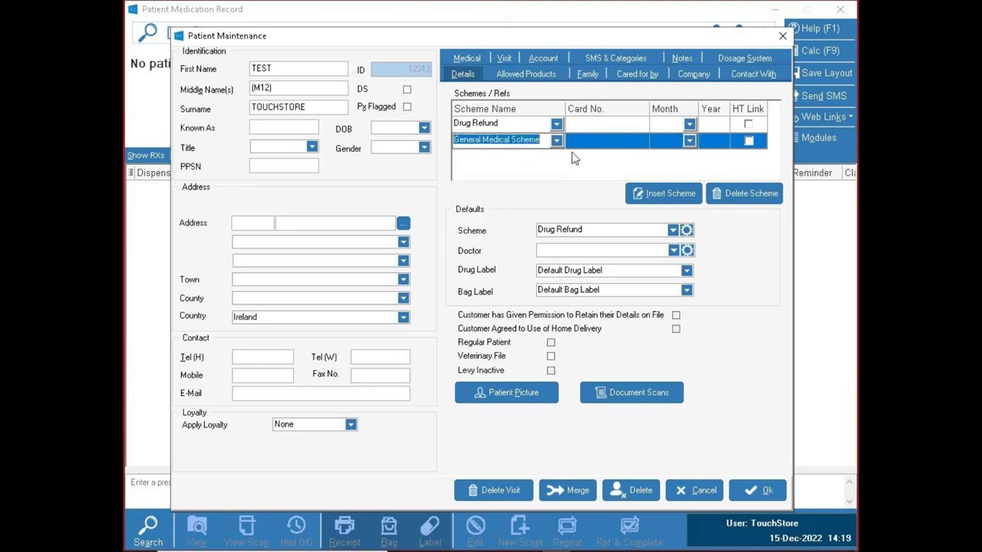
{"action": "left_click", "coordinate": [589, 141]}
{"action": "type", "text": "123456"}
{"action": "type", "text": "78"}
{"action": "key", "text": "BackSpace"}
{"action": "type", "text": "A"}
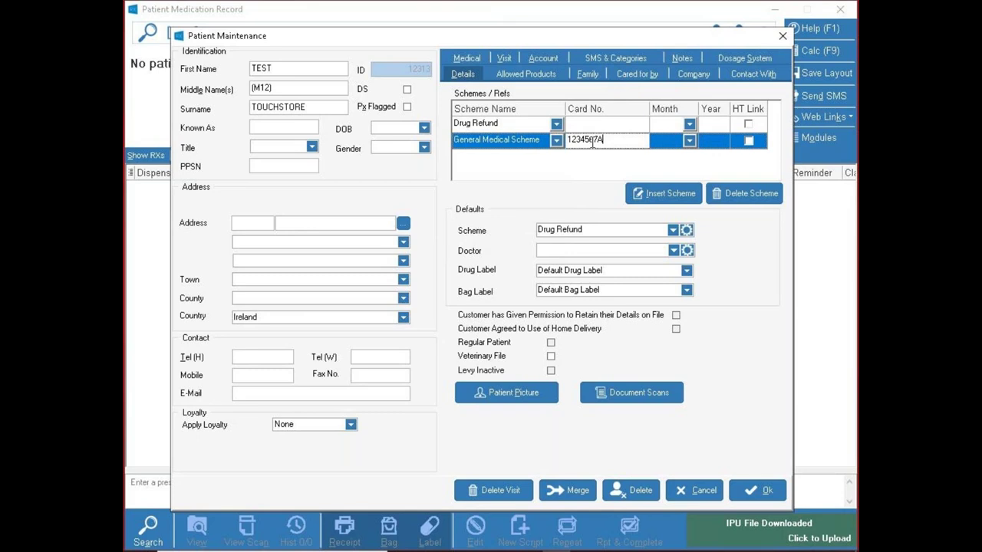
{"action": "left_click", "coordinate": [563, 249]}
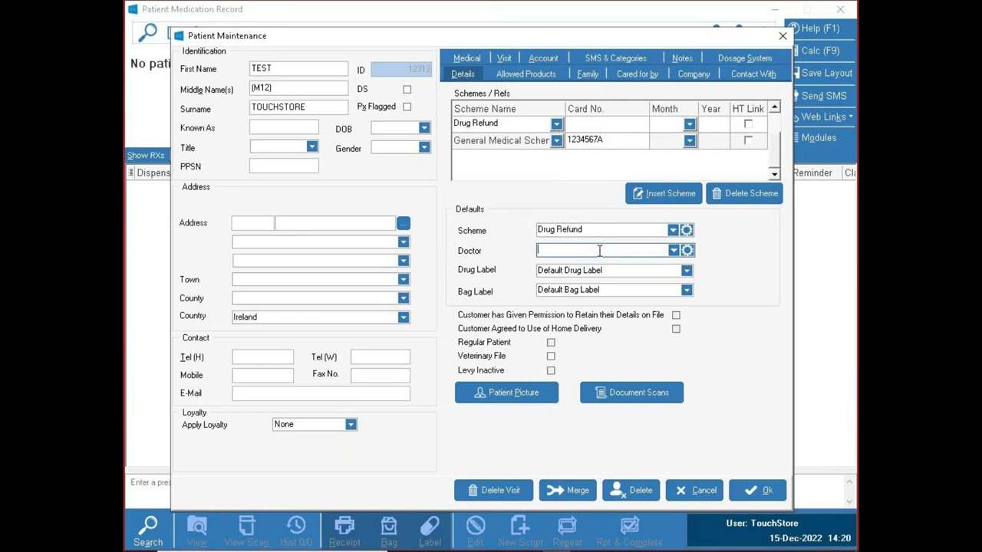
{"action": "type", "text": "61559"}
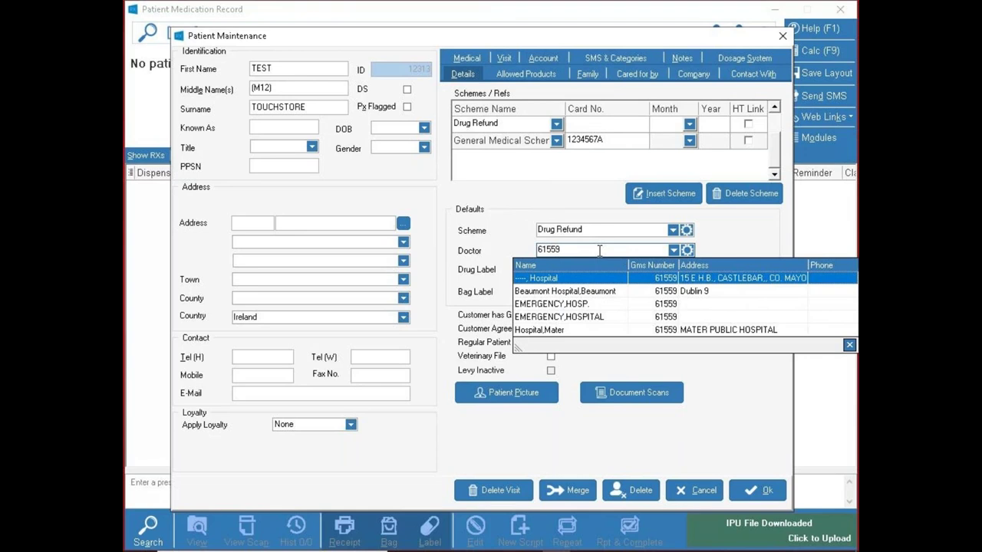
{"action": "key", "text": "BackSpace"}
{"action": "key", "text": "BackSpace"}
{"action": "key", "text": "BackSpace"}
{"action": "key", "text": "BackSpace"}
{"action": "key", "text": "BackSpace"}
{"action": "type", "text": "THIrt"}
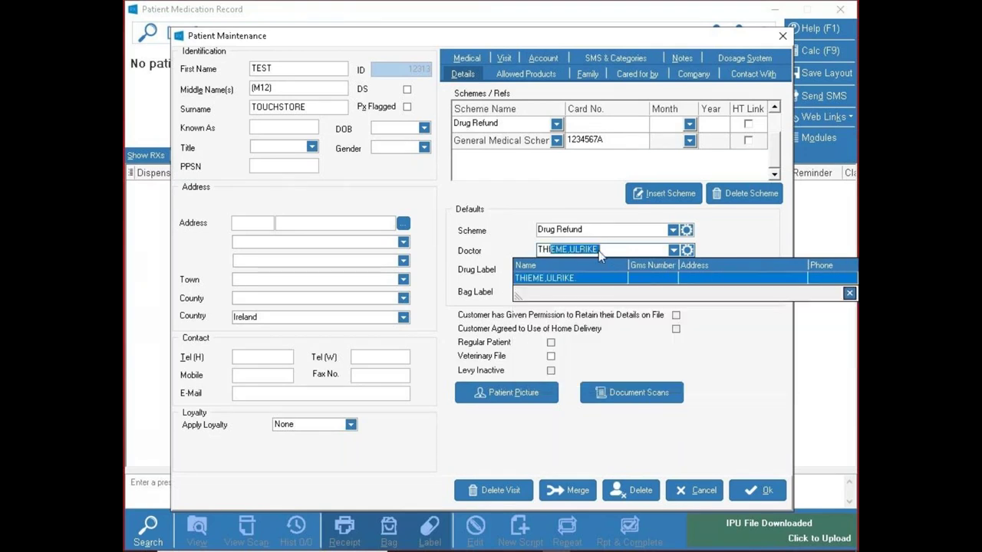
{"action": "key", "text": "BackSpace"}
{"action": "key", "text": "BackSpace"}
{"action": "key", "text": "BackSpace"}
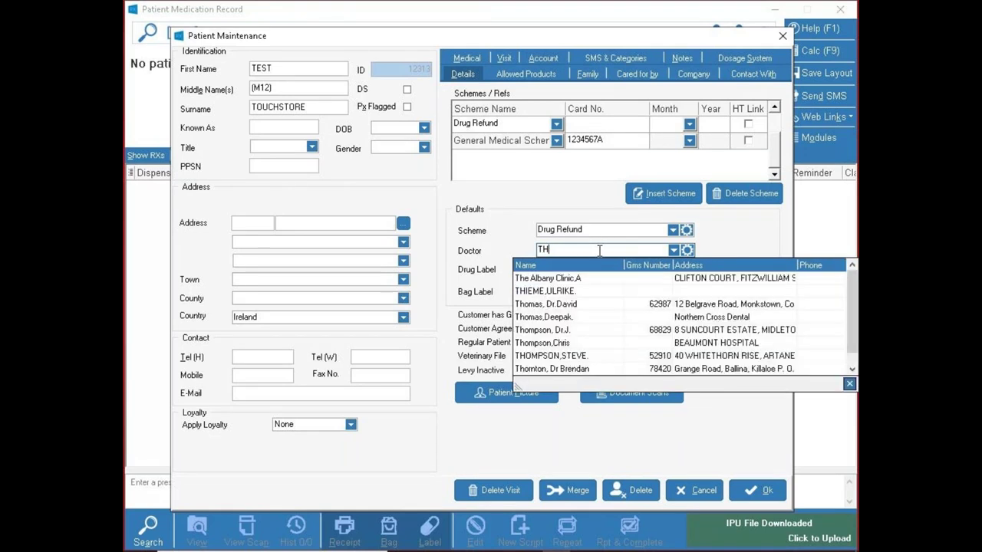
{"action": "type", "text": "ort"}
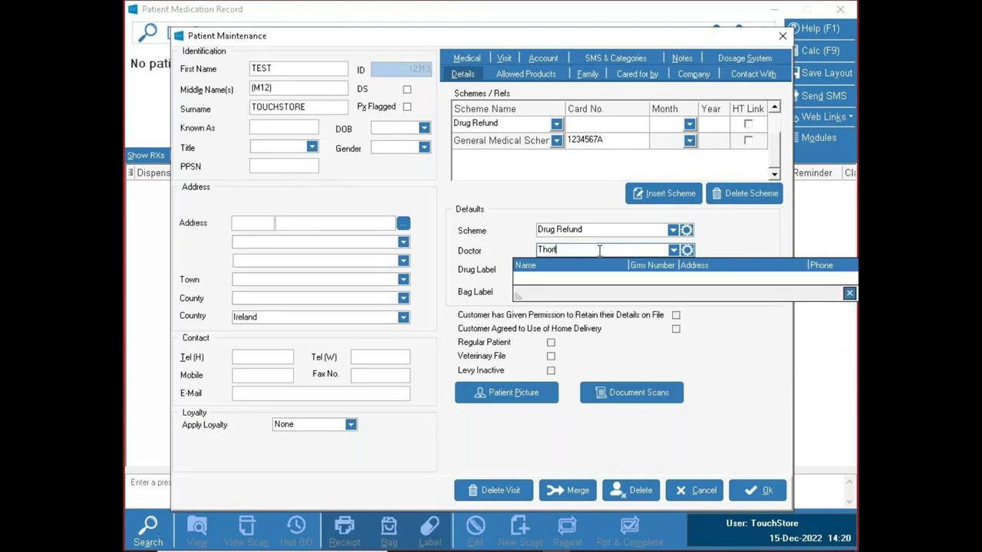
{"action": "key", "text": "BackSpace"}
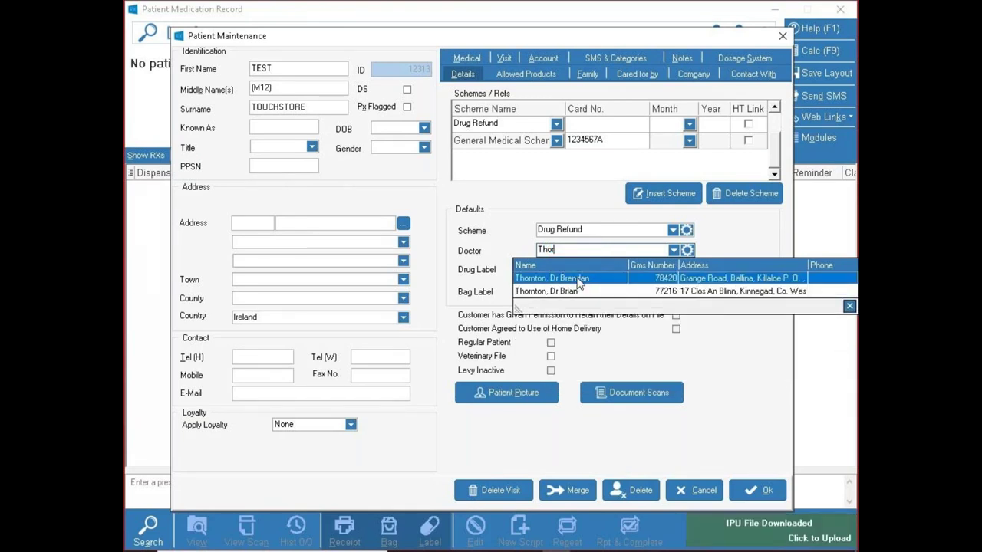
{"action": "left_click", "coordinate": [576, 280]}
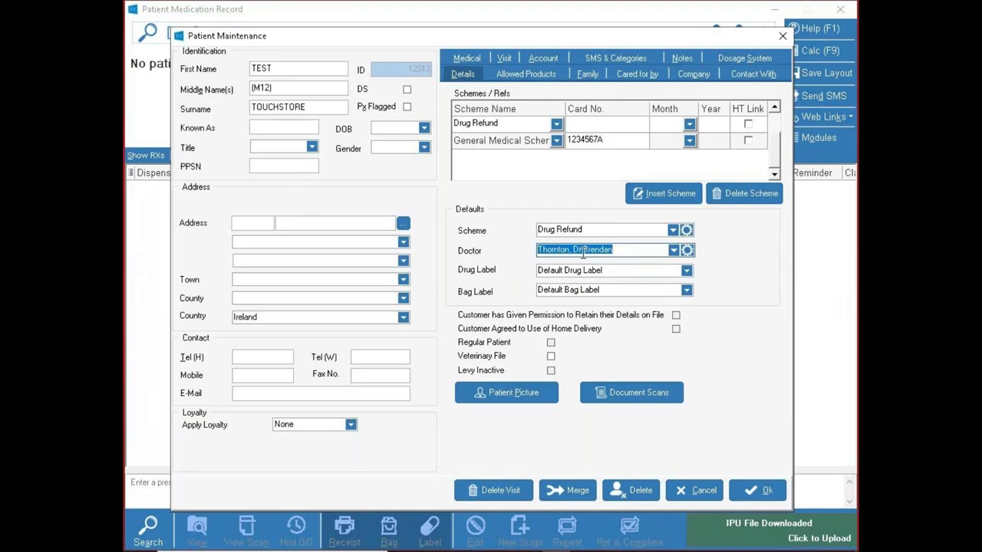
{"action": "left_click", "coordinate": [617, 253]}
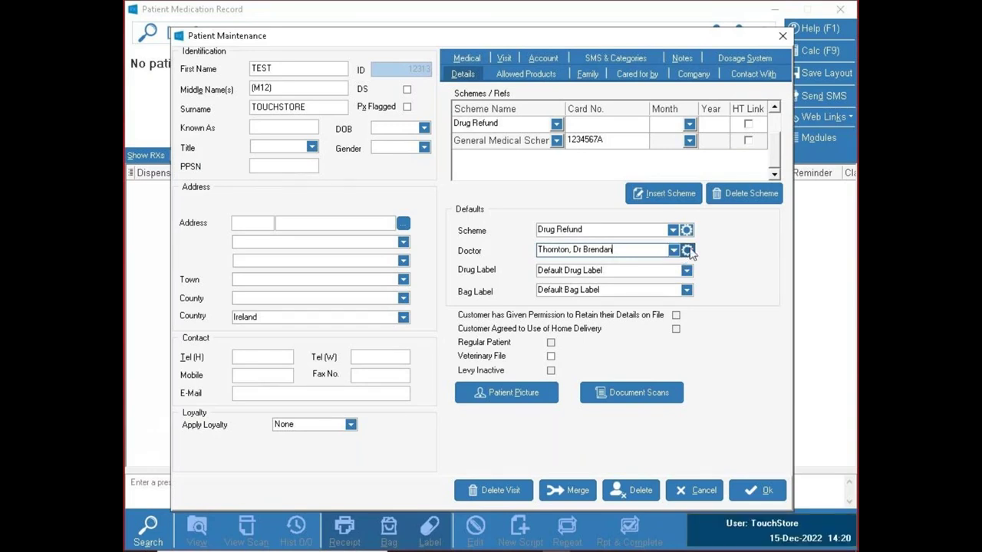
{"action": "left_click", "coordinate": [687, 251]}
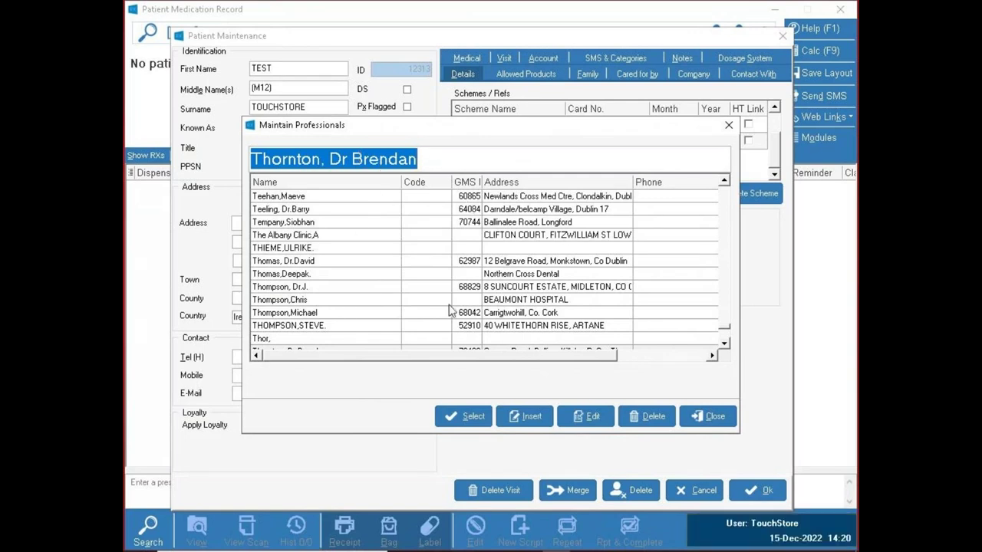
{"action": "left_click", "coordinate": [719, 421]}
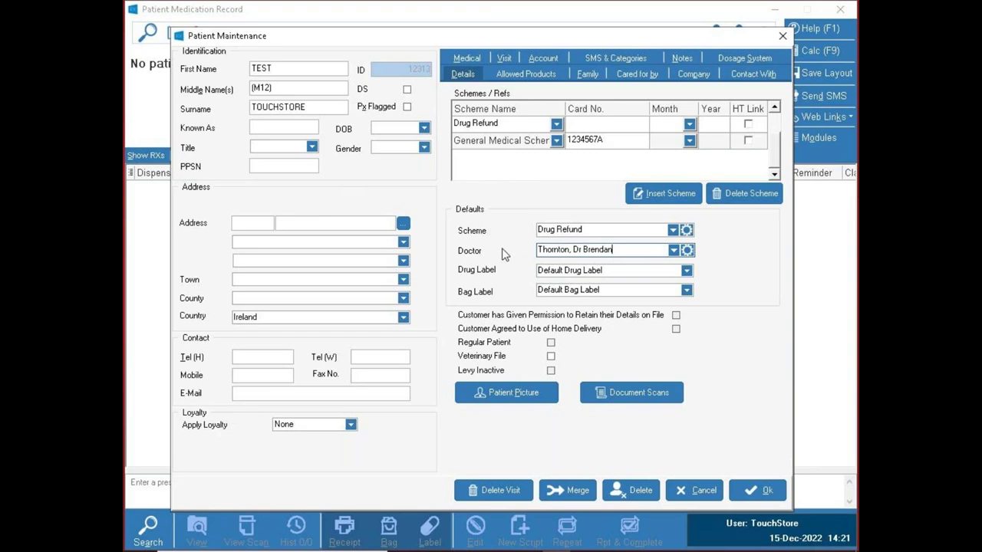
Step: Confirm Patient Maintenance with Ok so TOUCHSTORE, TEST (M12)'s medication record loads
{"action": "left_click", "coordinate": [275, 166]}
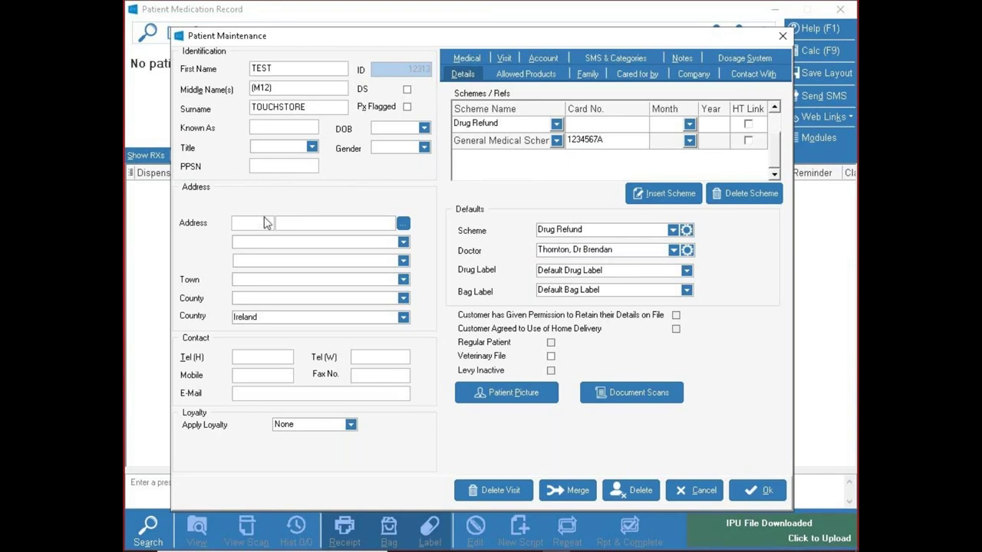
{"action": "left_click", "coordinate": [755, 487]}
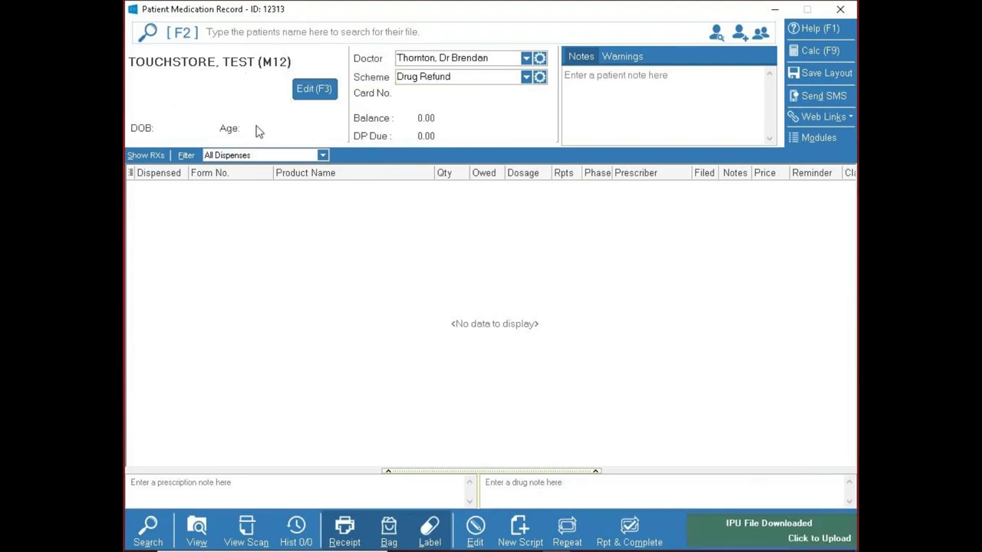
Step: Select General Medical Scheme in the patient header's Scheme dropdown
{"action": "left_click", "coordinate": [525, 76]}
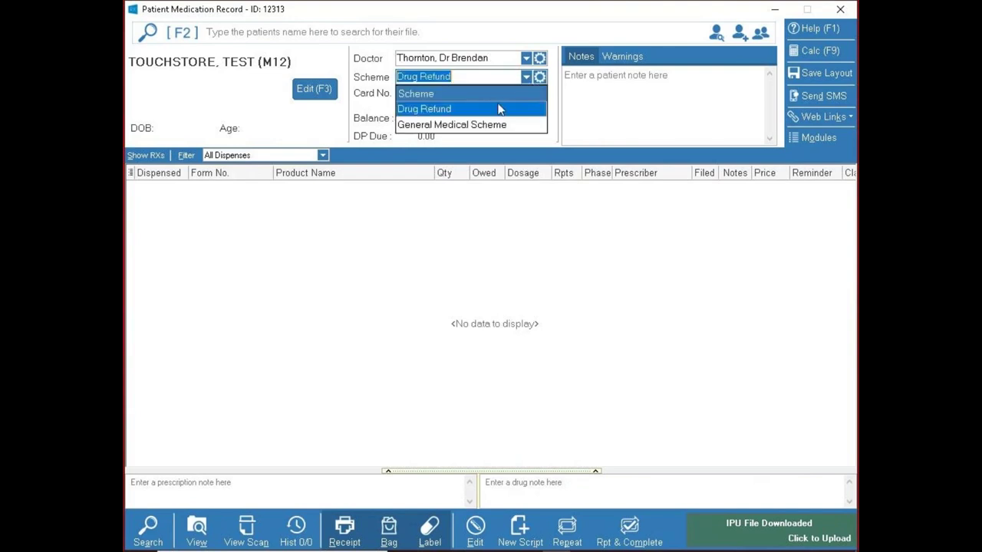
{"action": "left_click", "coordinate": [495, 123]}
{"action": "left_click_drag", "start_coordinate": [441, 76], "coordinate": [447, 77]}
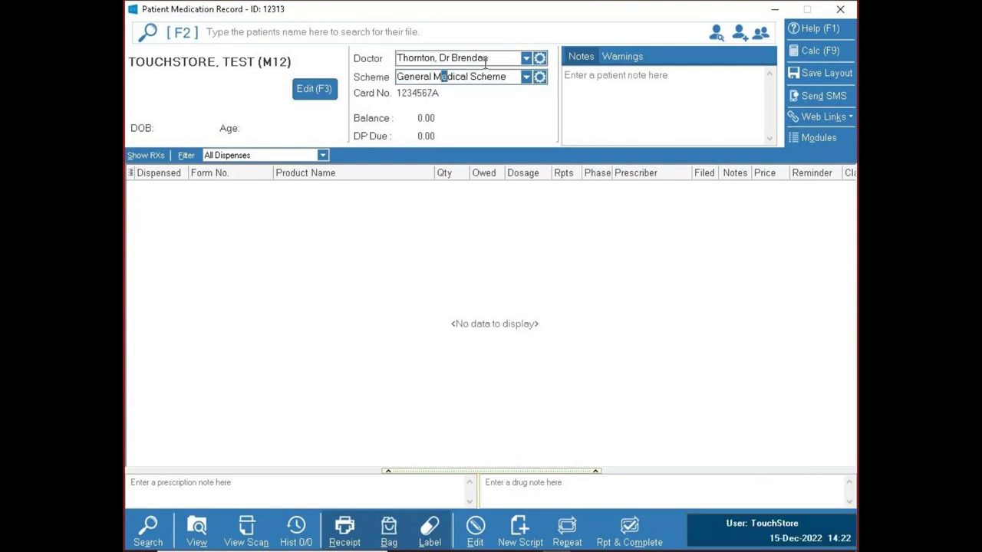
{"action": "left_click", "coordinate": [468, 76]}
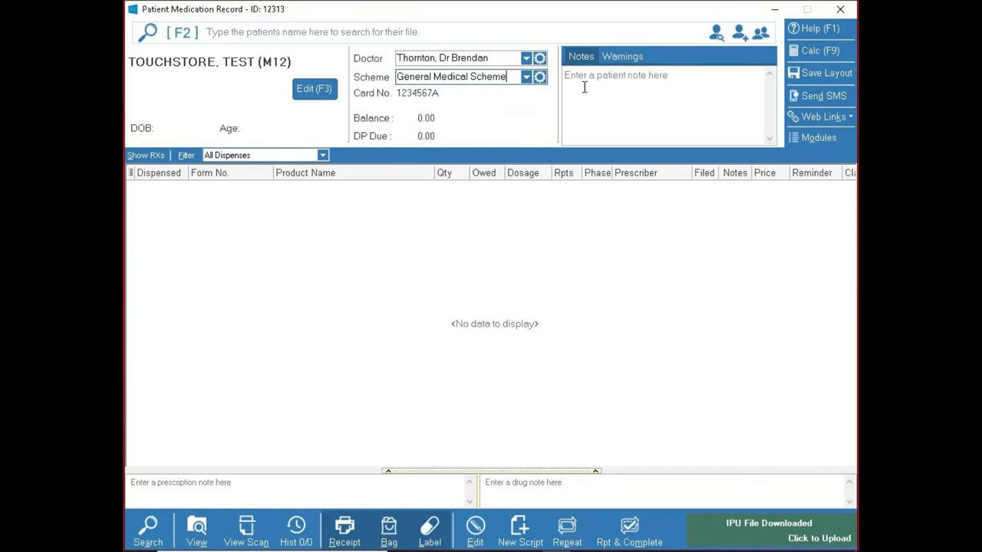
Step: Type 'Son has paid' in Notes, delete it again, and show the Warnings tab
{"action": "left_click", "coordinate": [609, 90]}
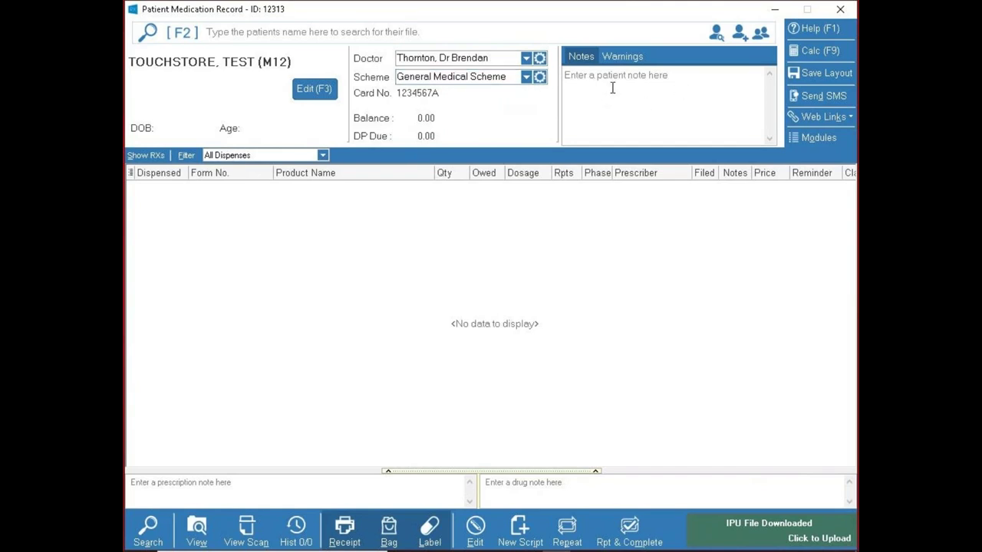
{"action": "type", "text": "Son"}
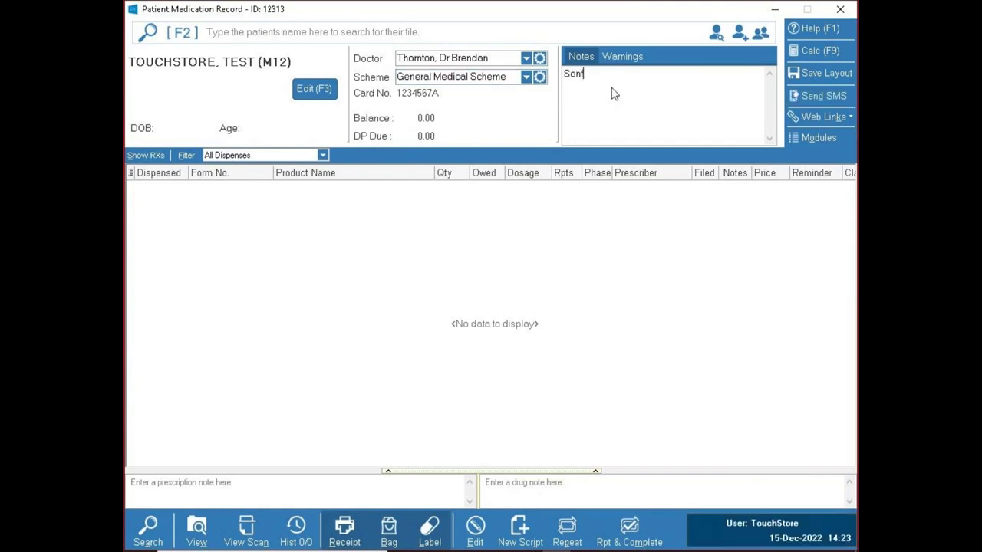
{"action": "type", "text": " has paid"}
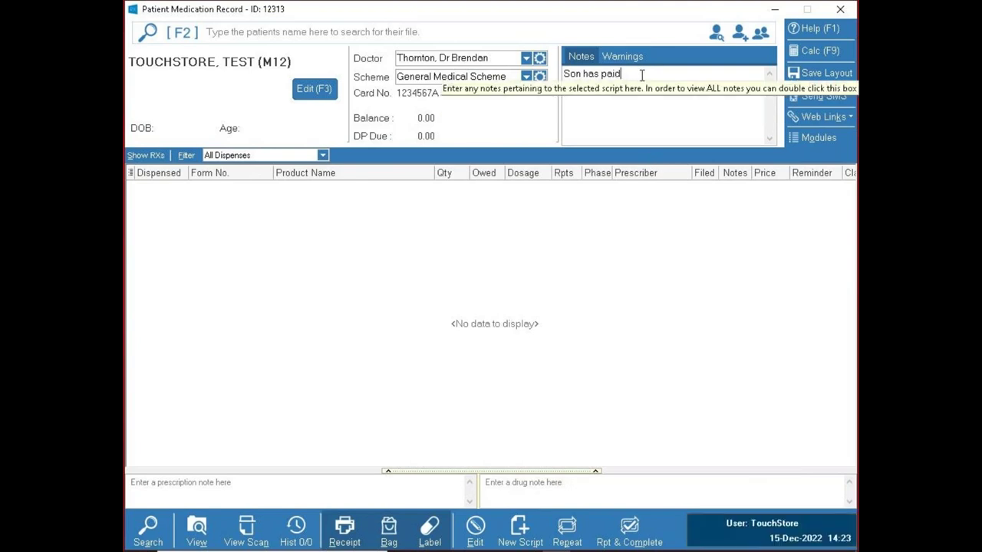
{"action": "mouse_move", "coordinate": [641, 74]}
{"action": "left_mouse_down"}
{"action": "mouse_move", "coordinate": [561, 76]}
{"action": "mouse_move", "coordinate": [624, 79]}
{"action": "left_mouse_up"}
{"action": "key", "text": "BackSpace"}
{"action": "key", "text": "BackSpace"}
{"action": "key", "text": "BackSpace"}
{"action": "key", "text": "BackSpace"}
{"action": "key", "text": "BackSpace"}
{"action": "key", "text": "BackSpace"}
{"action": "key", "text": "BackSpace"}
{"action": "key", "text": "BackSpace"}
{"action": "key", "text": "BackSpace"}
{"action": "key", "text": "BackSpace"}
{"action": "key", "text": "BackSpace"}
{"action": "key", "text": "BackSpace"}
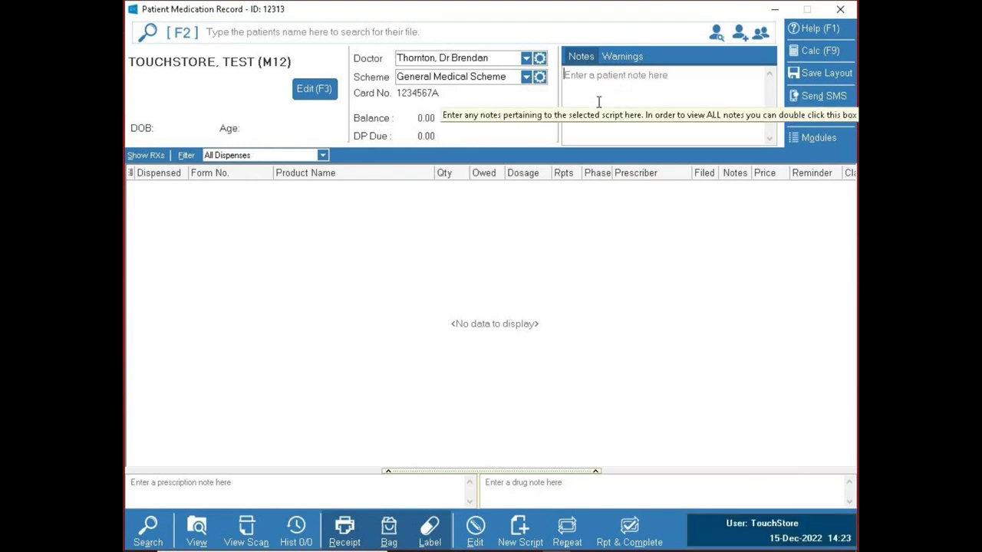
{"action": "left_click", "coordinate": [627, 62]}
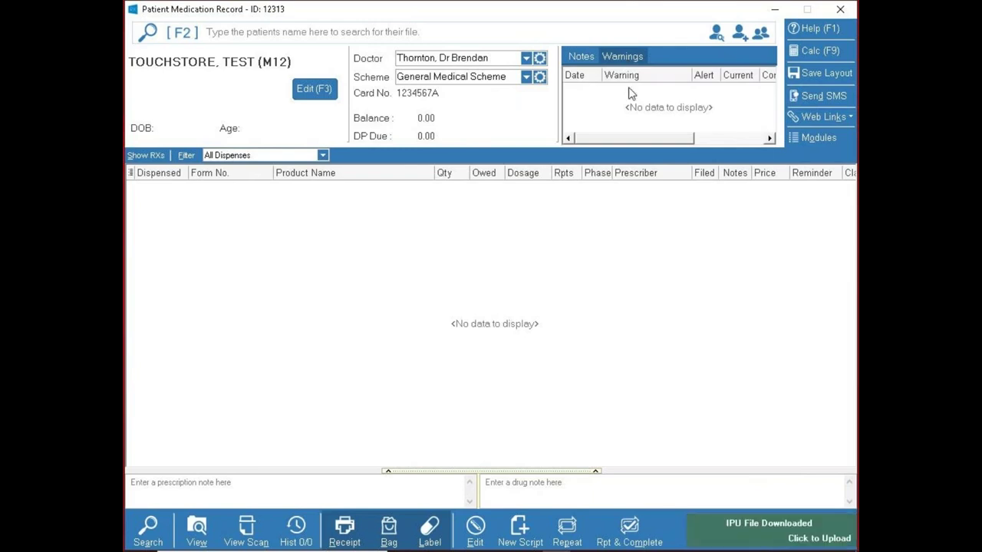
Step: Add a blank warning row dated today, then finish back on the Notes tab
{"action": "left_click", "coordinate": [640, 90]}
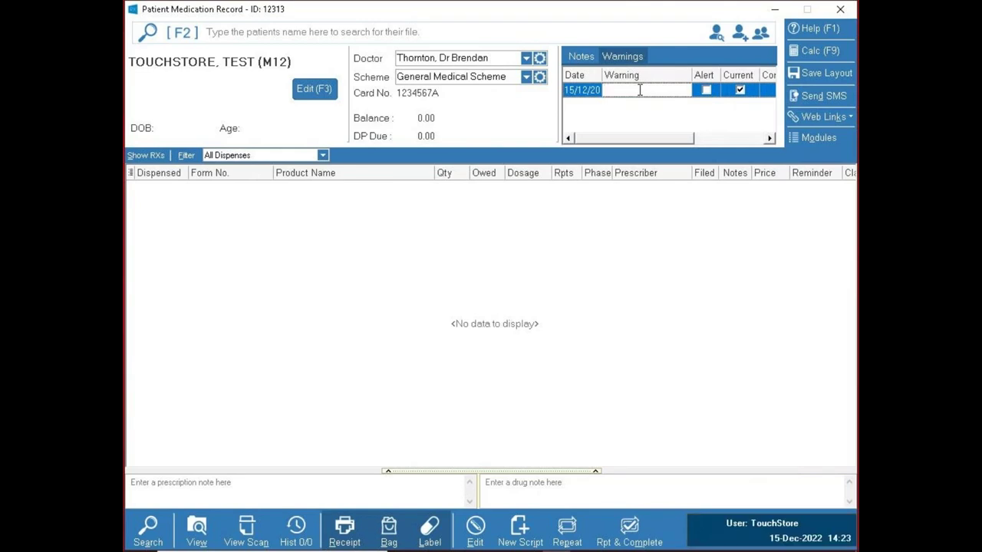
{"action": "left_click", "coordinate": [589, 60]}
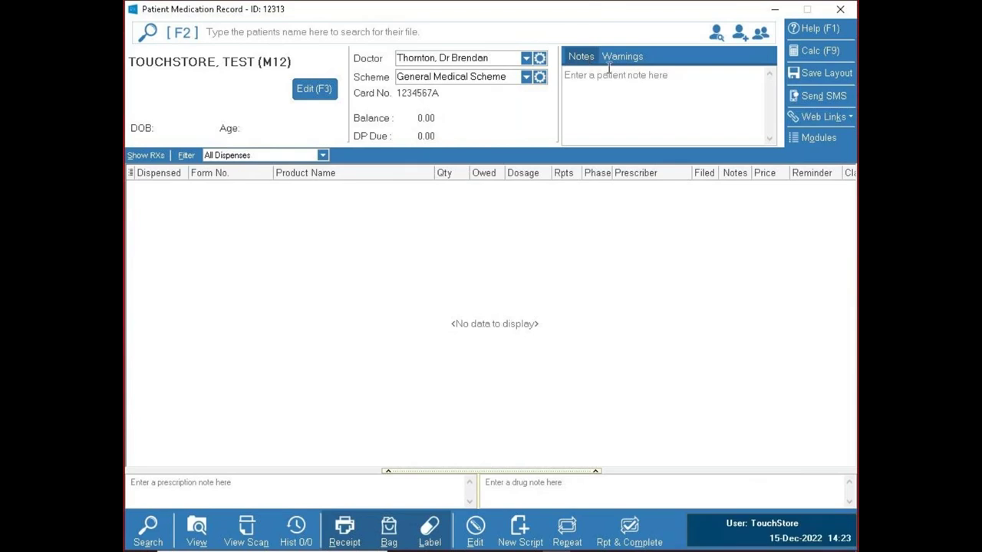
{"action": "left_click", "coordinate": [613, 61]}
{"action": "left_click", "coordinate": [585, 60]}
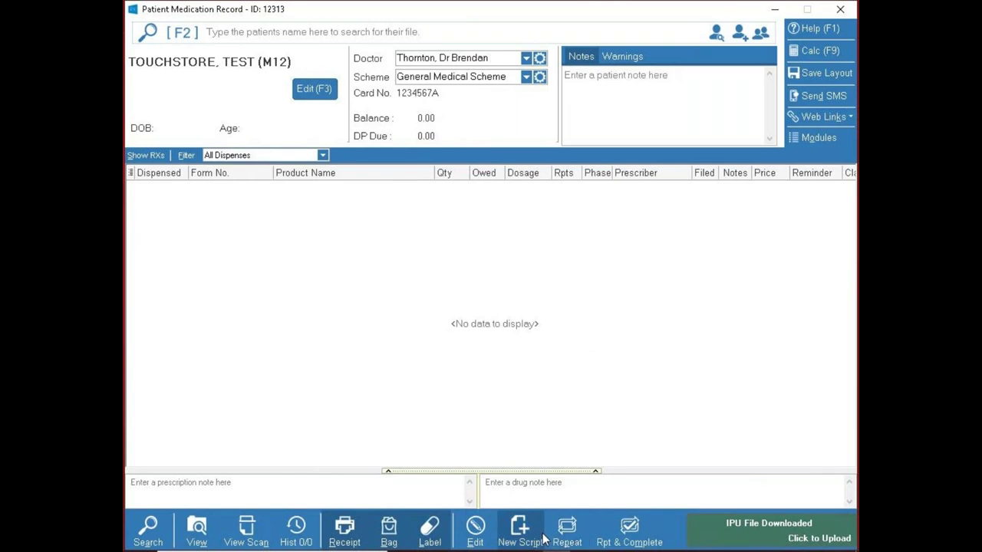
Step: Open a fresh Current Prescription dated 15/12/2022 and focus its DRUG field
{"action": "left_click", "coordinate": [520, 526]}
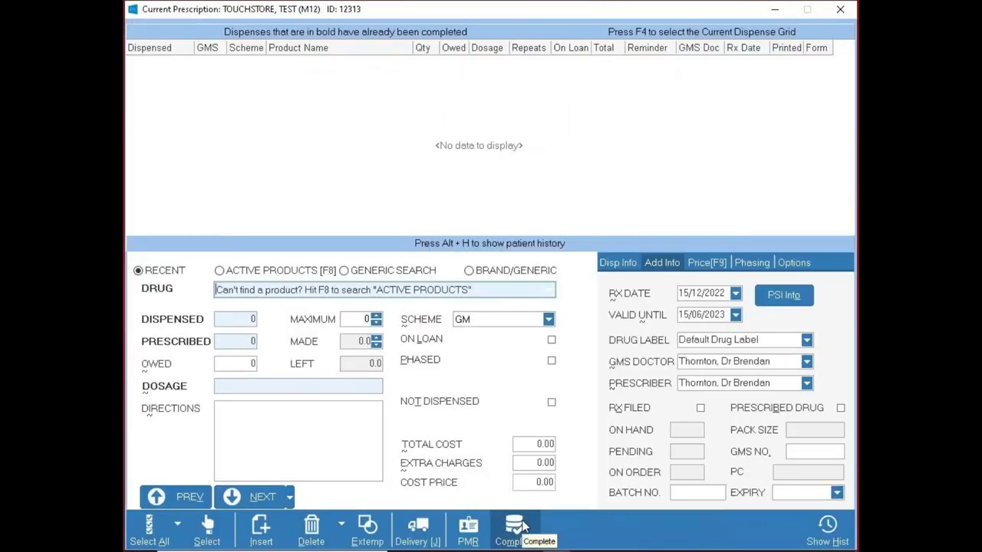
{"action": "left_click", "coordinate": [520, 526]}
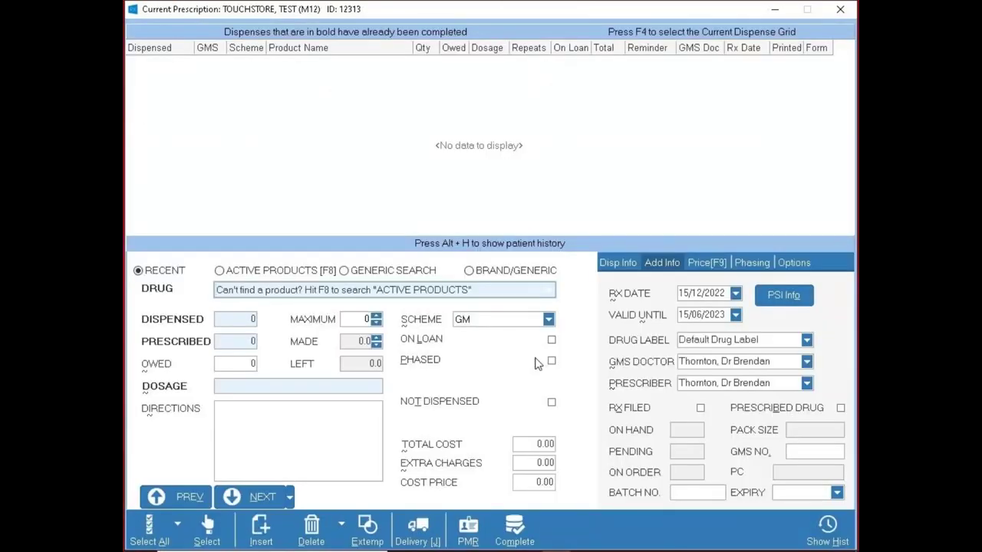
{"action": "left_click", "coordinate": [467, 526]}
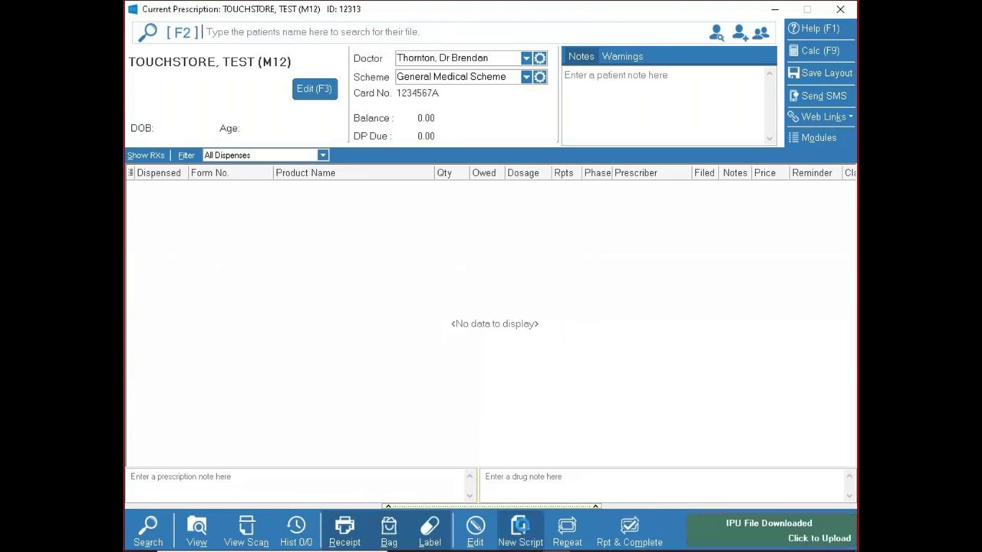
{"action": "left_click", "coordinate": [520, 527]}
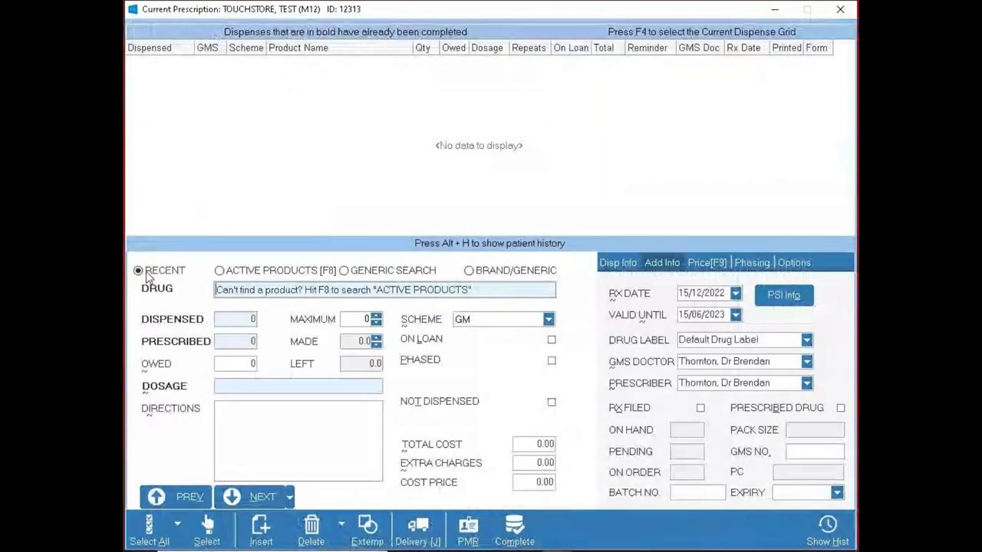
{"action": "left_click", "coordinate": [255, 297]}
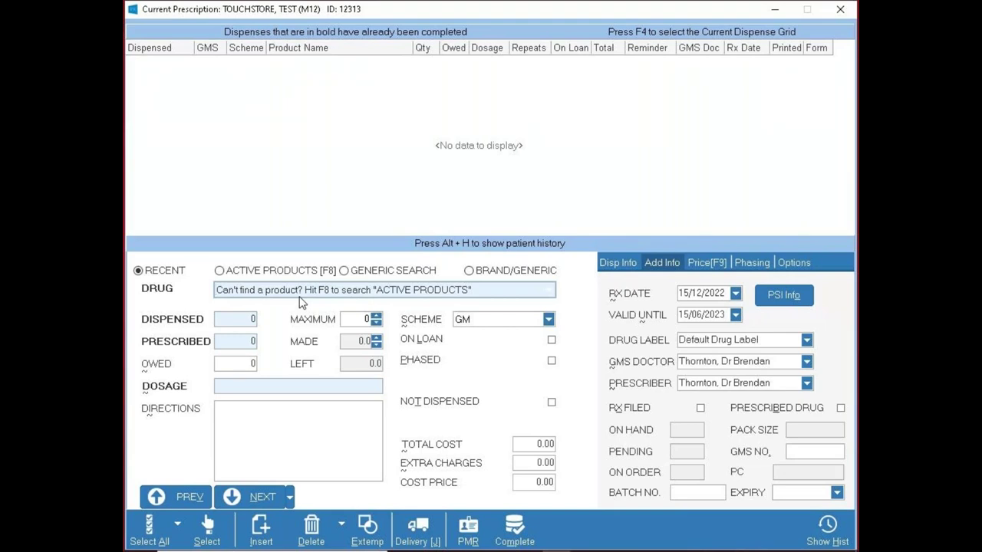
Step: Clear the drug field, switch to ACTIVE PRODUCTS with F8, and search 'warf'
{"action": "type", "text": "W"}
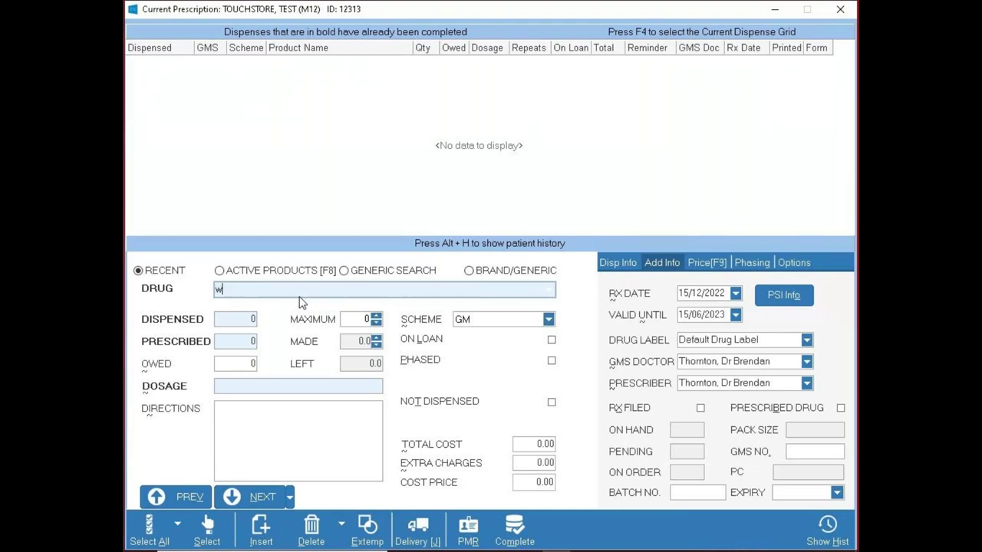
{"action": "type", "text": "ARF"}
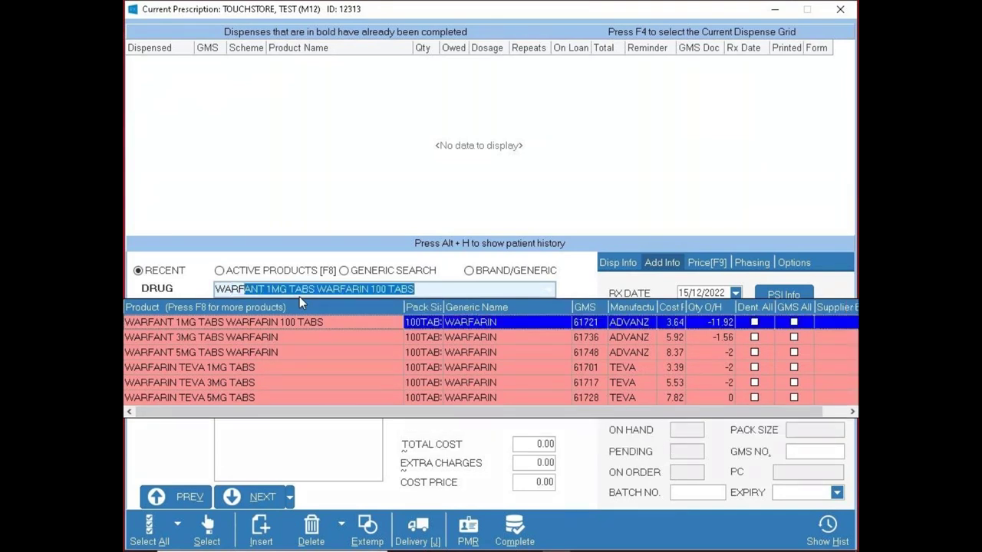
{"action": "key", "text": "BackSpace"}
{"action": "key", "text": "BackSpace"}
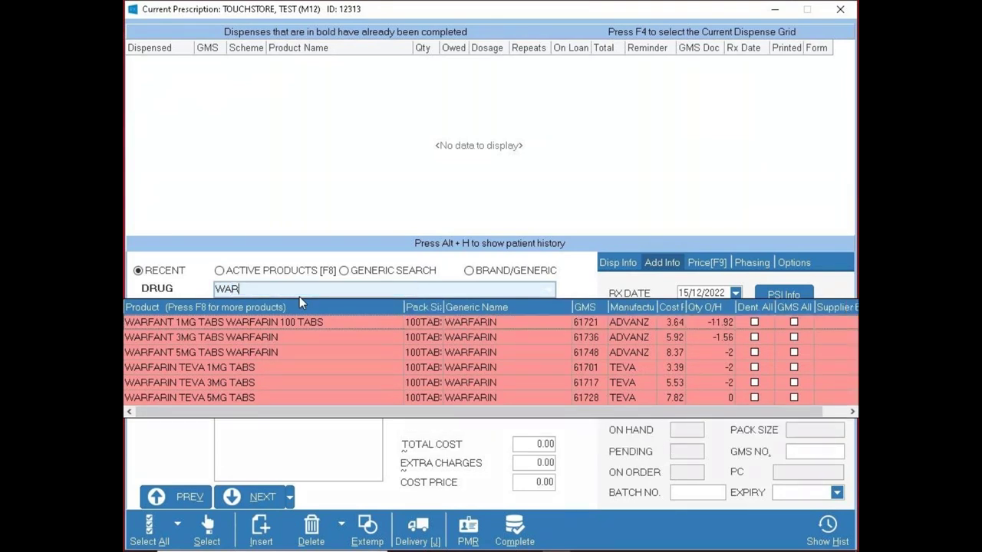
{"action": "key", "text": "BackSpace"}
{"action": "key", "text": "BackSpace"}
{"action": "key", "text": "BackSpace"}
{"action": "key", "text": "Escape"}
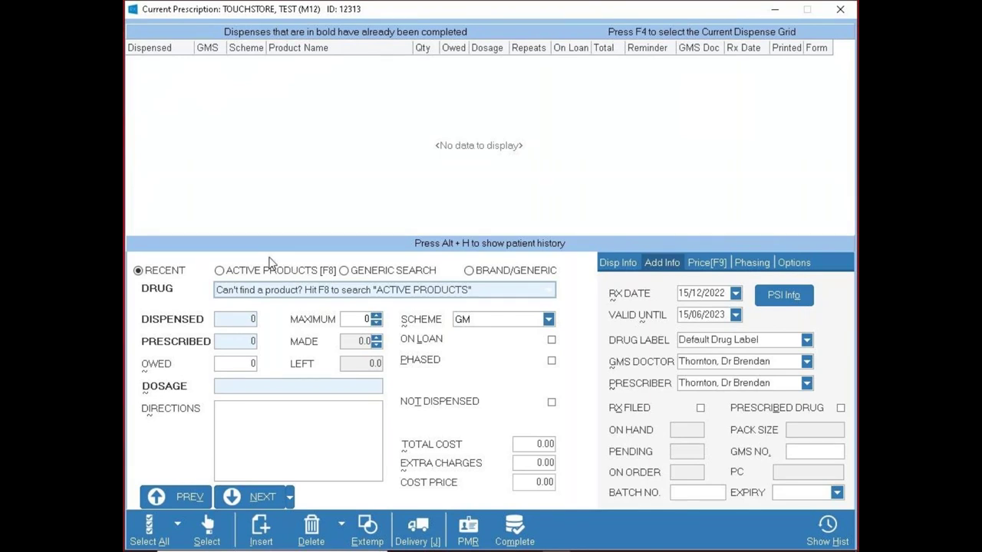
{"action": "key", "text": "F8"}
{"action": "type", "text": "warf"}
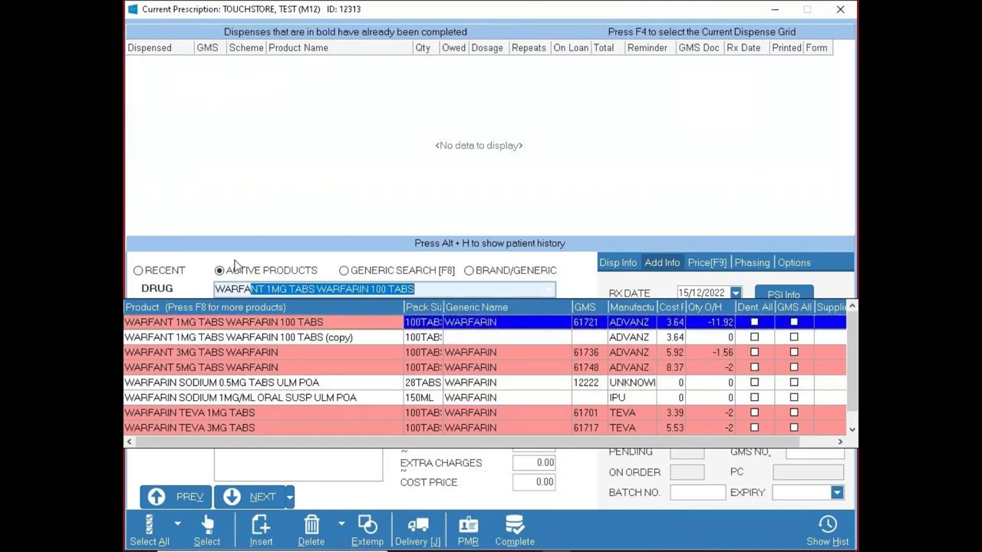
Step: Empty the drug field, close the product list, and cycle the search back to Recent
{"action": "key", "text": "BackSpace"}
{"action": "key", "text": "BackSpace"}
{"action": "key", "text": "BackSpace"}
{"action": "key", "text": "BackSpace"}
{"action": "key", "text": "BackSpace"}
{"action": "key", "text": "BackSpace"}
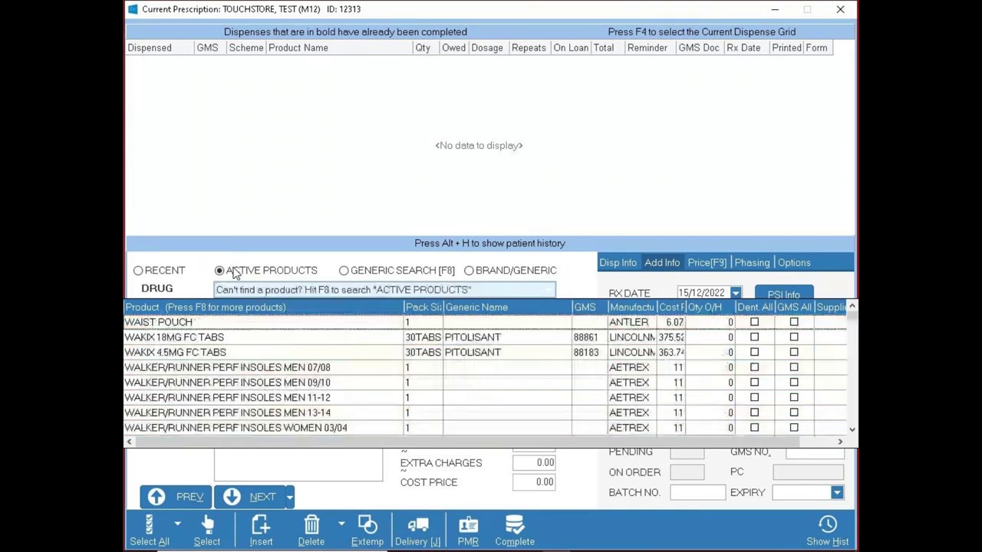
{"action": "left_click", "coordinate": [246, 273]}
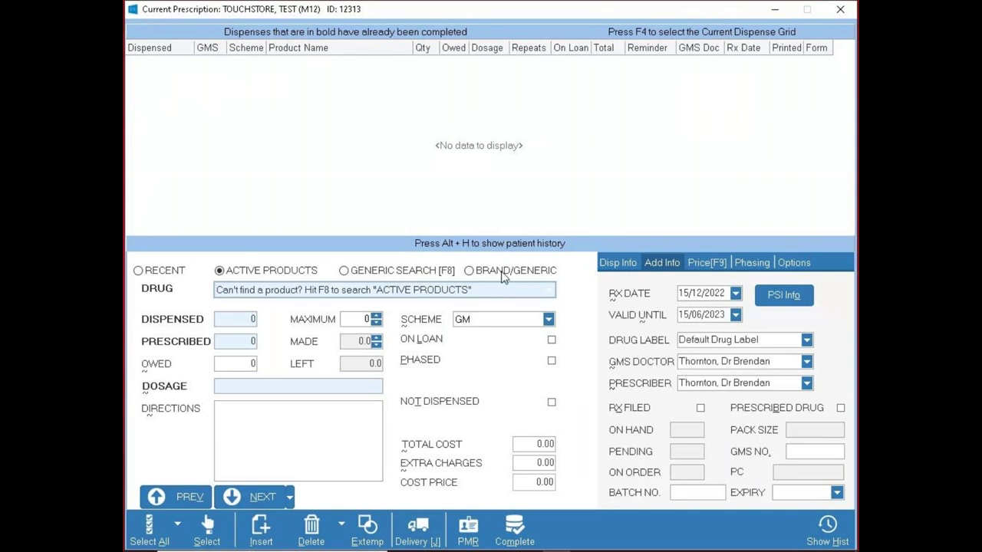
{"action": "left_click", "coordinate": [412, 270]}
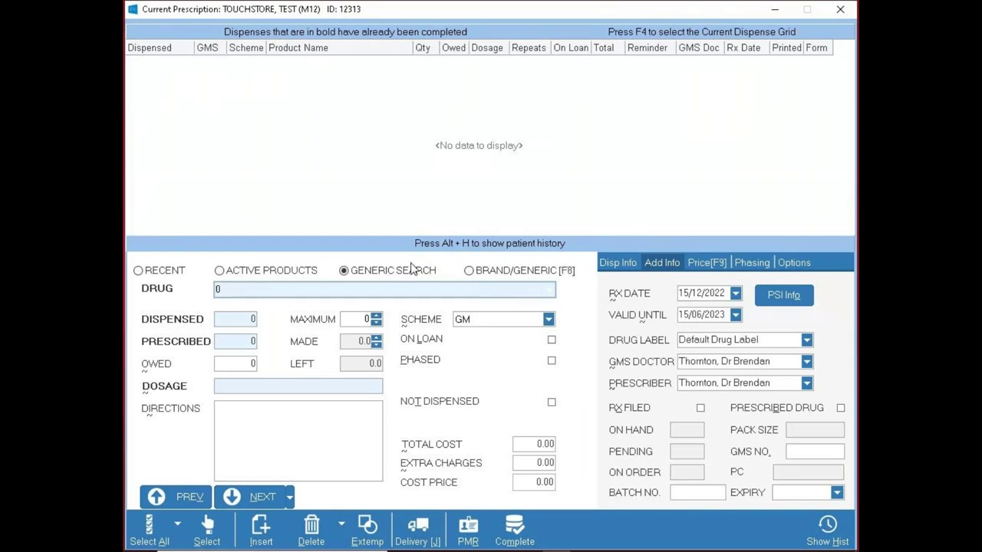
{"action": "key", "text": "F8"}
{"action": "key", "text": "F8"}
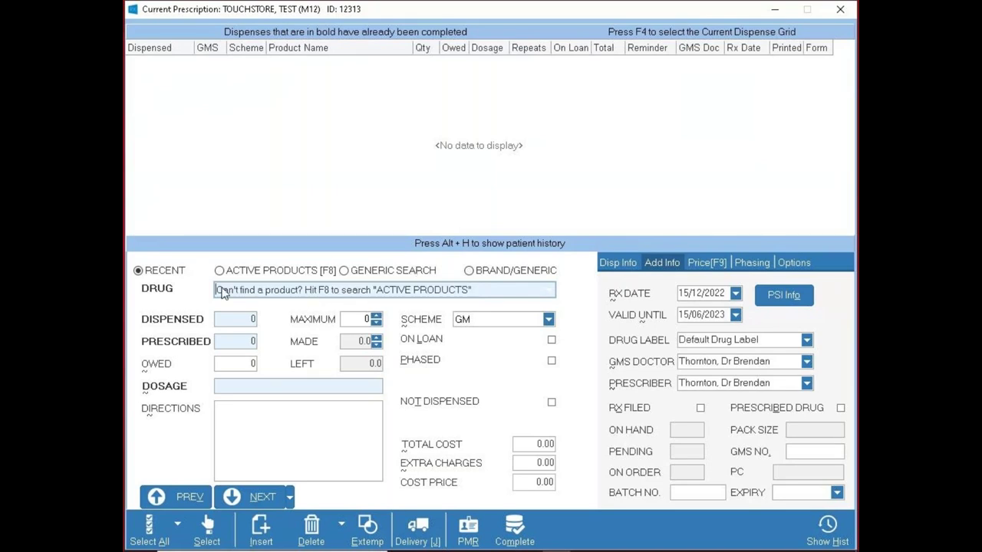
Step: Search 'WARF' and select WARFANT 1MG TABS WARFARIN 100 TABS as the drug
{"action": "type", "text": "WARF"}
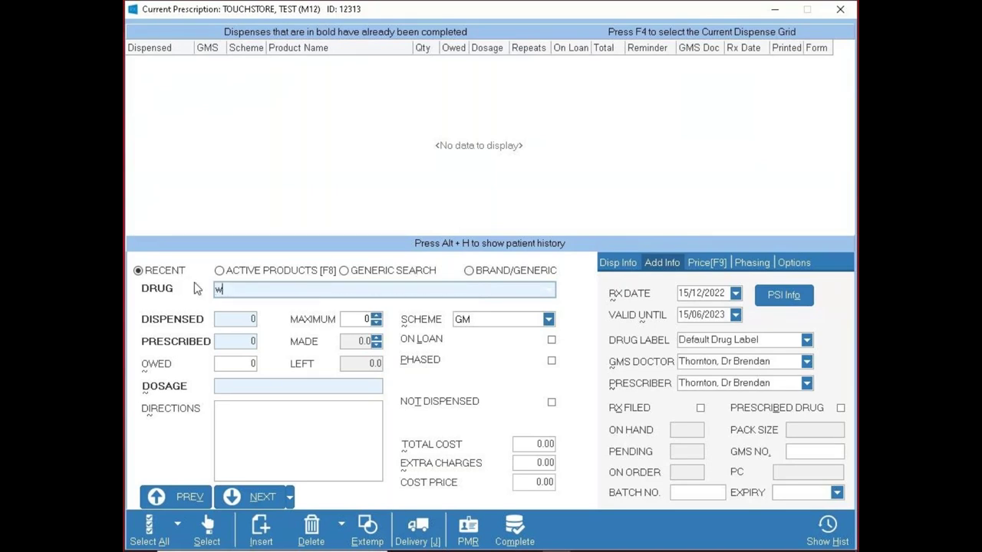
{"action": "key", "text": "Down"}
{"action": "key", "text": "Down"}
{"action": "key", "text": "Down"}
{"action": "key", "text": "Down"}
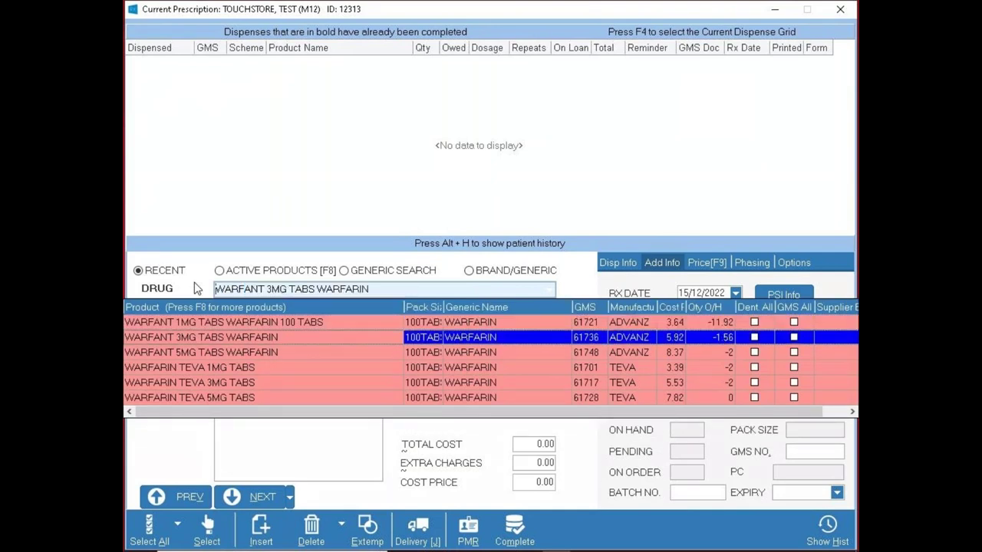
{"action": "key", "text": "Up"}
{"action": "key", "text": "Up"}
{"action": "key", "text": "Up"}
{"action": "key", "text": "Down"}
{"action": "key", "text": "Down"}
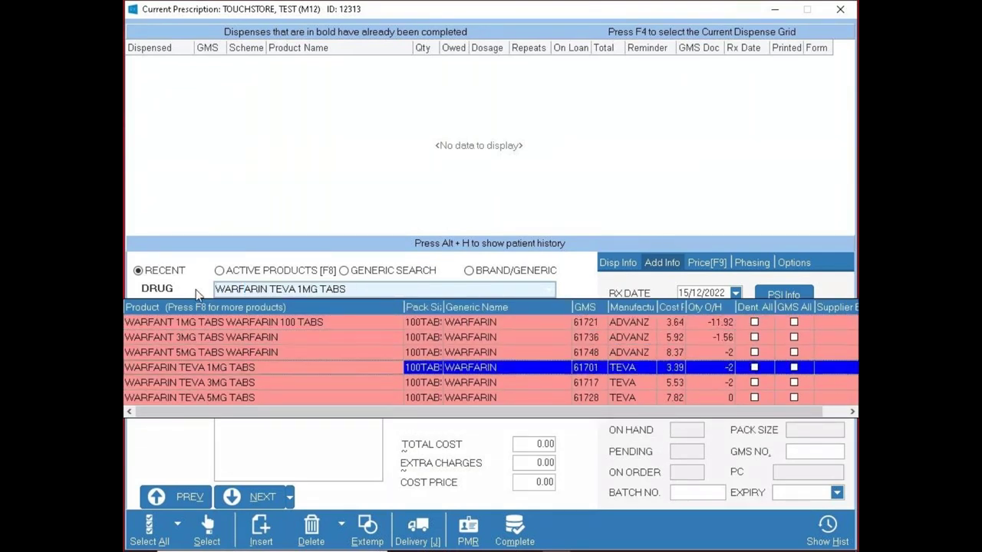
{"action": "left_click", "coordinate": [281, 322]}
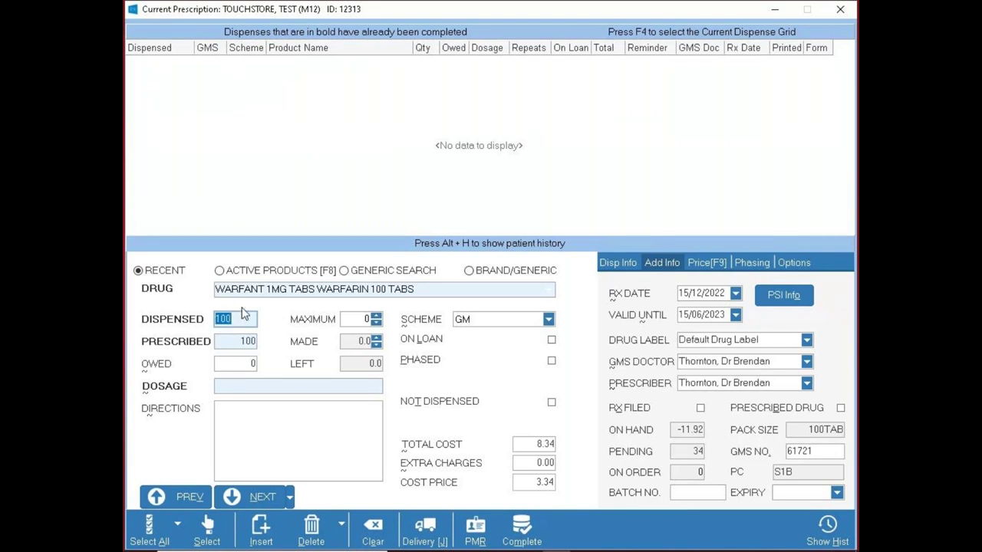
Step: Enter dosage code MD on the warfarin line so directions read AS DIRECTED
{"action": "key", "text": "Tab"}
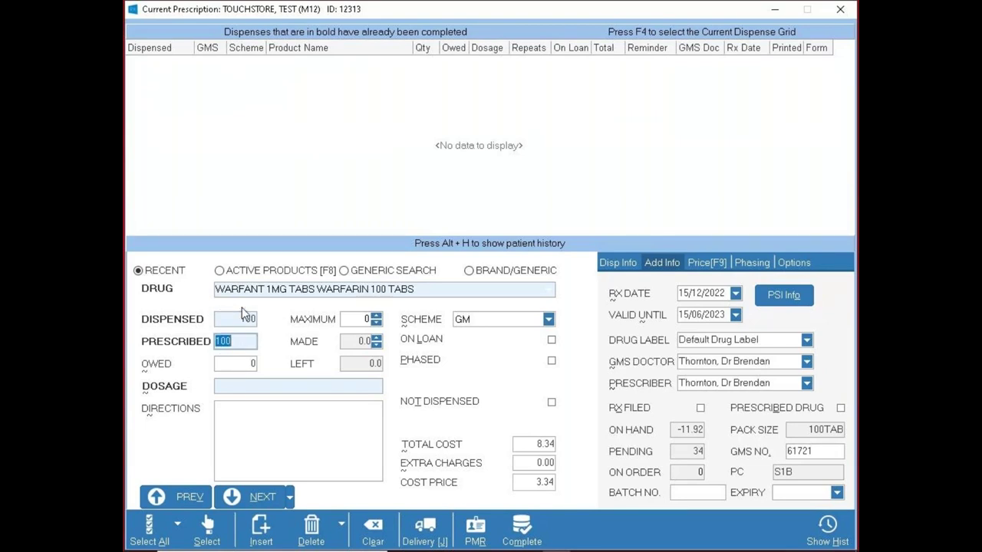
{"action": "key", "text": "Tab"}
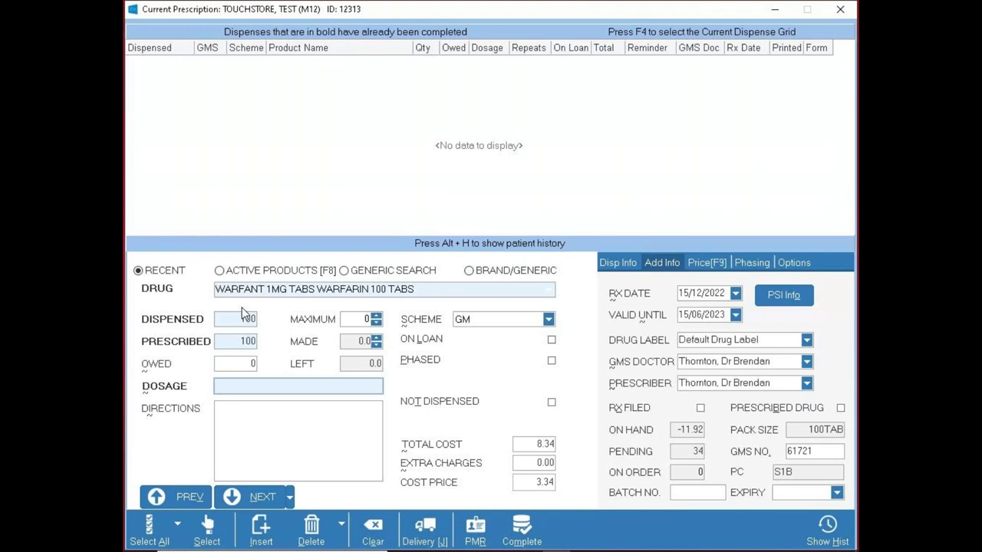
{"action": "type", "text": "MD"}
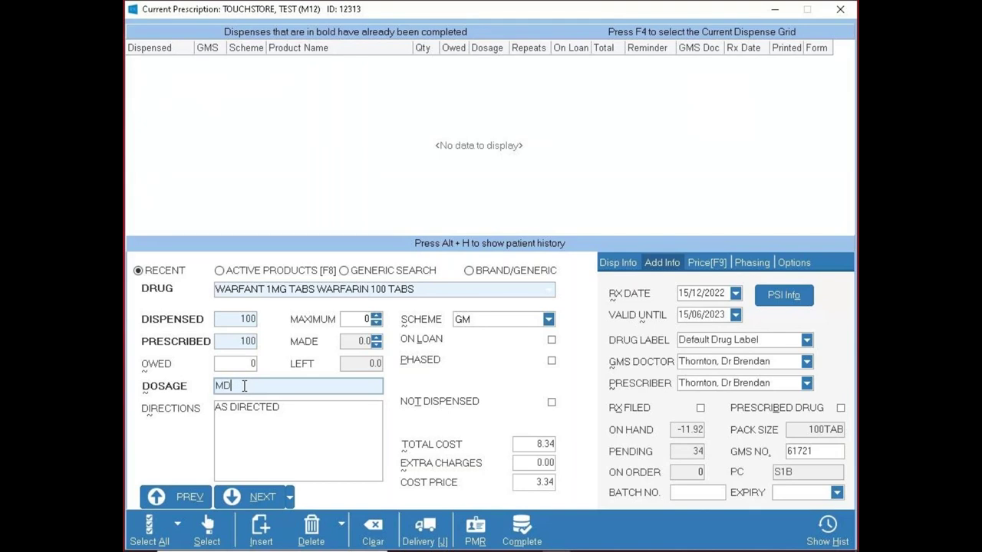
{"action": "double_click", "coordinate": [244, 386]}
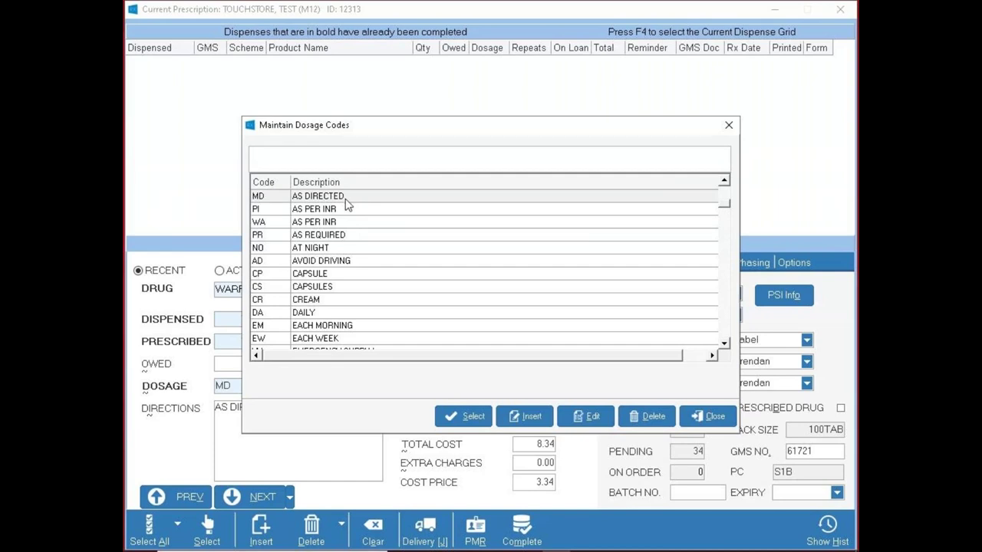
{"action": "left_click", "coordinate": [707, 417]}
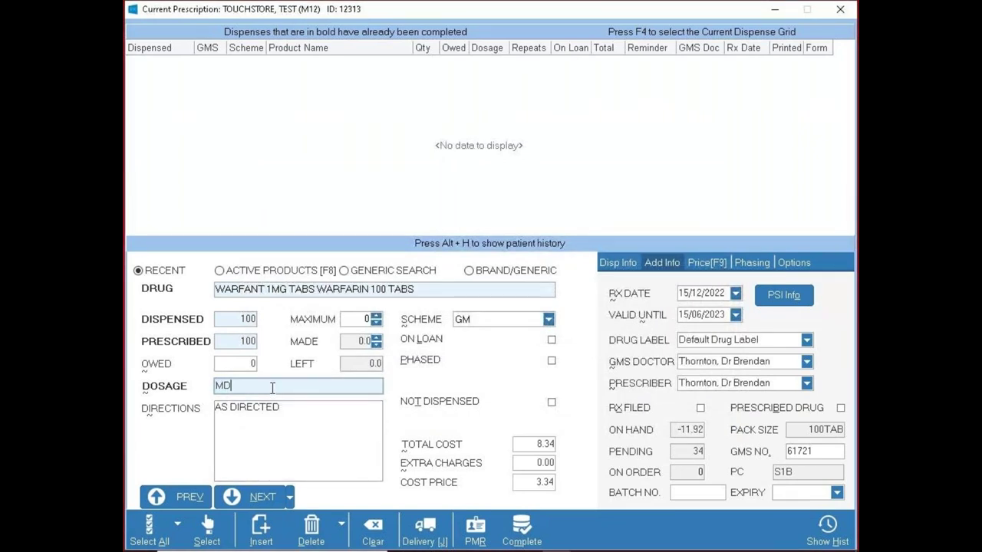
Step: Try extra text in the Directions and Dosage fields, then remove it
{"action": "left_click", "coordinate": [306, 408]}
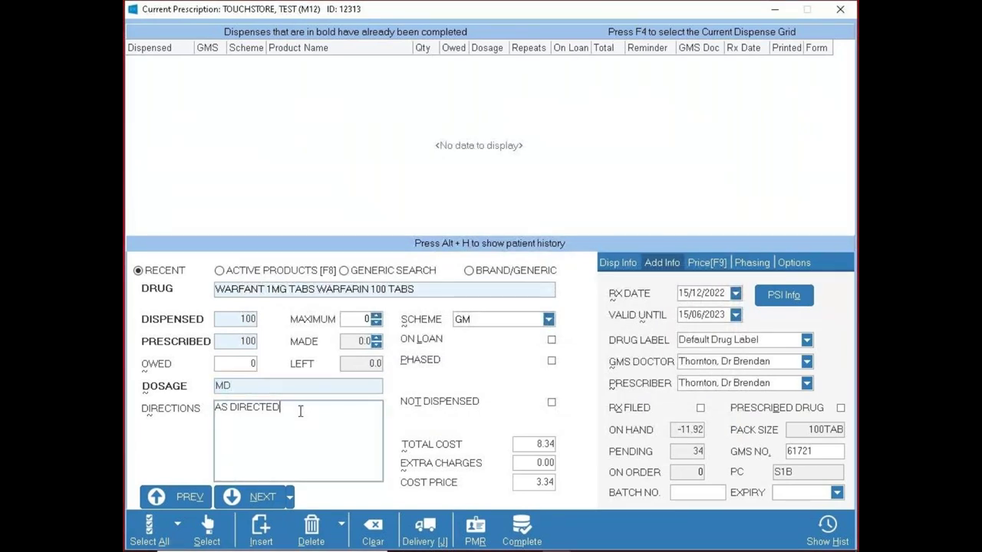
{"action": "type", "text": "HFIWUHS"}
{"action": "left_click", "coordinate": [299, 386]}
{"action": "type", "text": "*"}
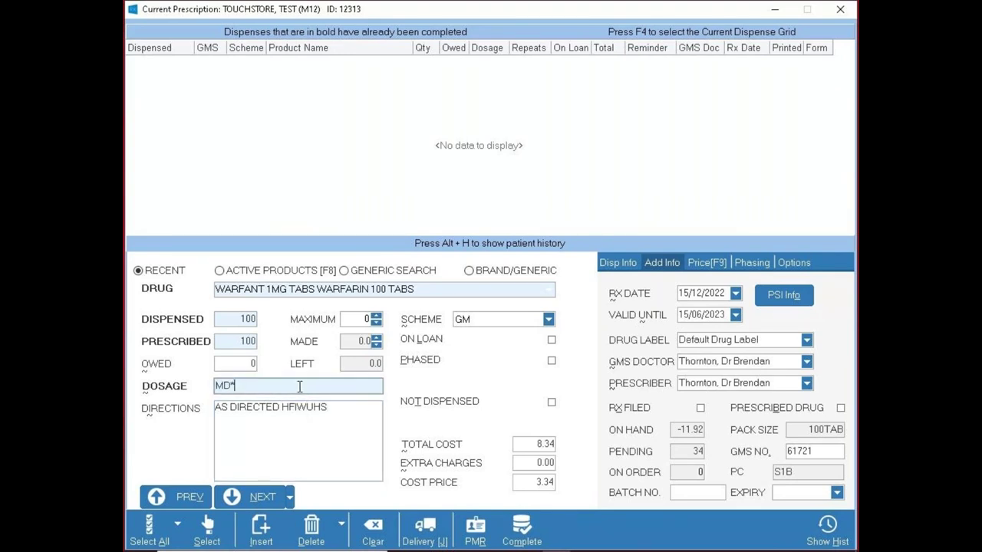
{"action": "type", "text": "T1"}
{"action": "key", "text": "BackSpace"}
{"action": "key", "text": "BackSpace"}
{"action": "key", "text": "BackSpace"}
{"action": "left_click", "coordinate": [288, 404]}
{"action": "left_click", "coordinate": [281, 386]}
Step: Add the WARFANT 1MG line, quantity 100 and dosage MD, to the dispense grid
{"action": "left_click", "coordinate": [235, 323]}
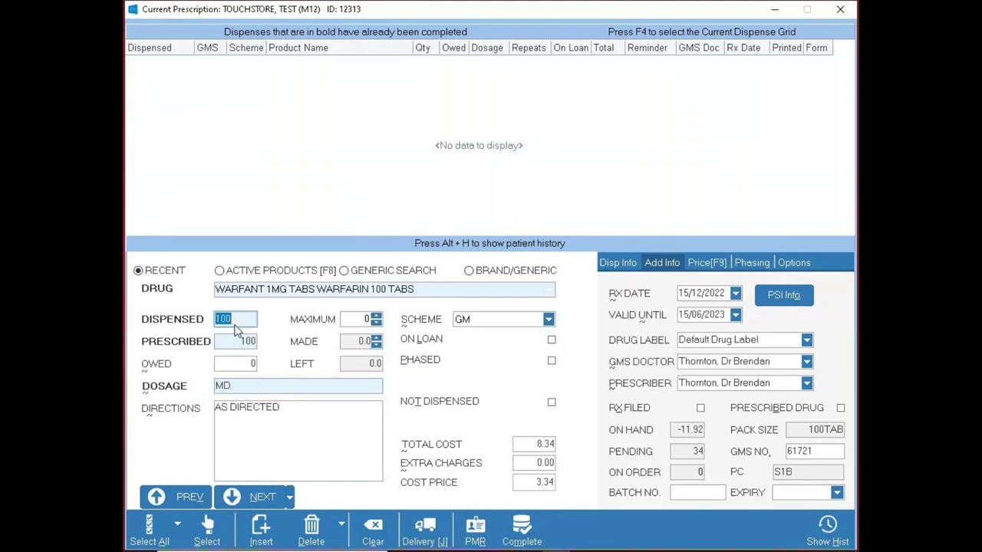
{"action": "key", "text": "Tab"}
{"action": "key", "text": "Tab"}
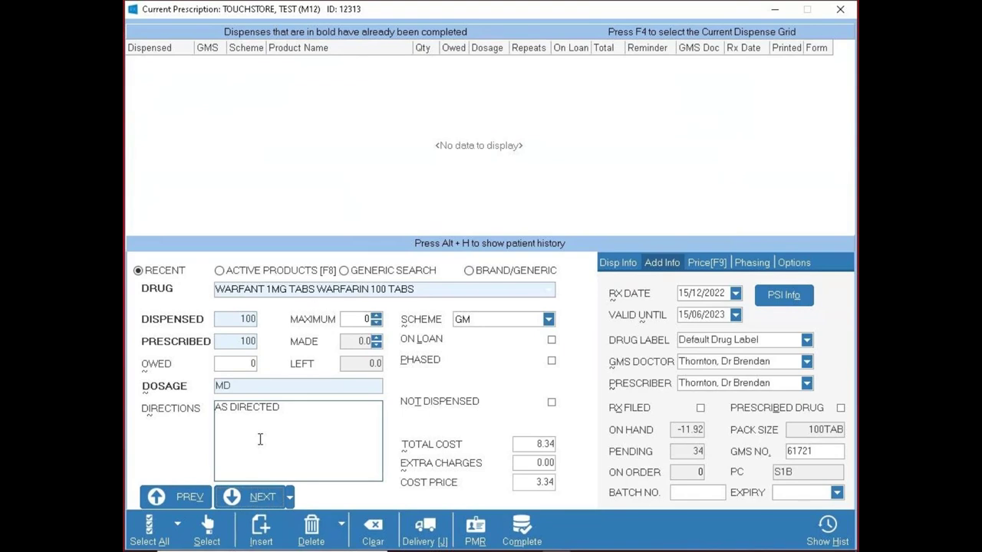
{"action": "key", "text": "Return"}
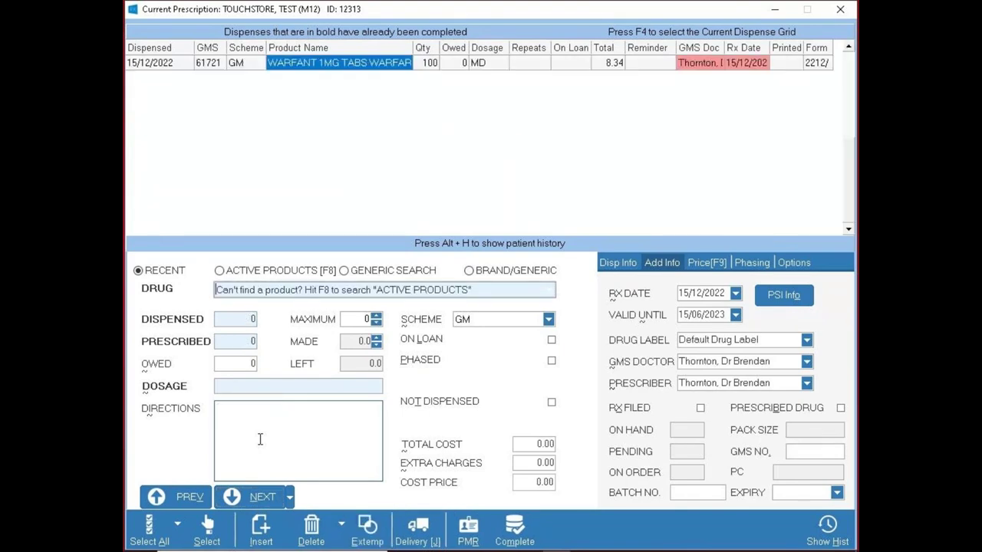
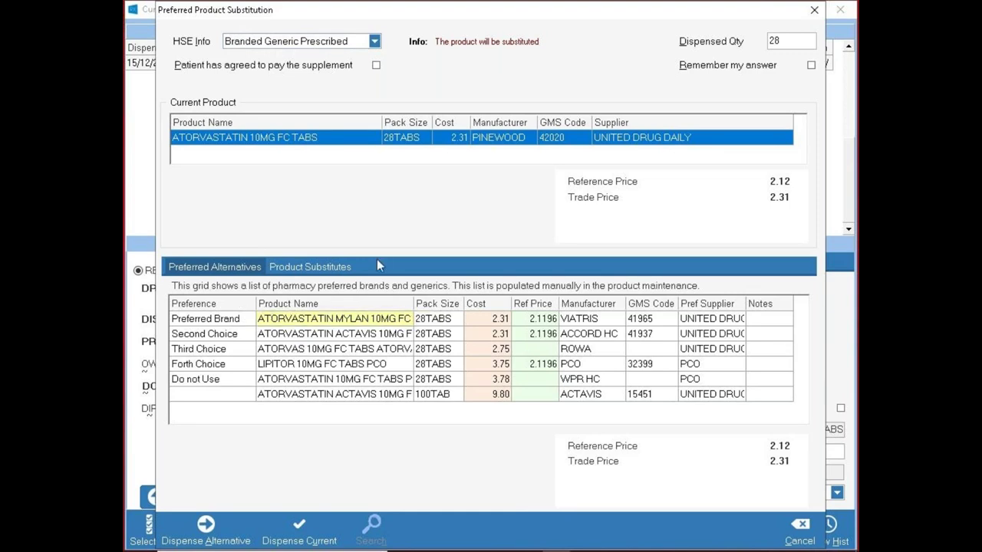
Step: Review the substitutes list, supplement agreement and HSE prescribing info, leaving Branded Generic Prescribed
{"action": "left_click", "coordinate": [312, 268]}
{"action": "left_click", "coordinate": [237, 267]}
{"action": "left_click", "coordinate": [375, 66]}
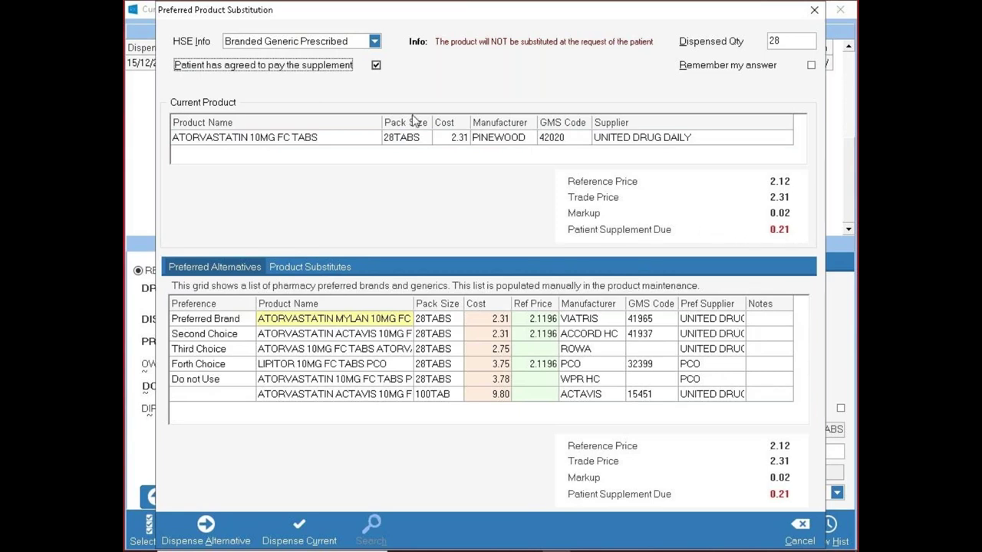
{"action": "left_click", "coordinate": [375, 66]}
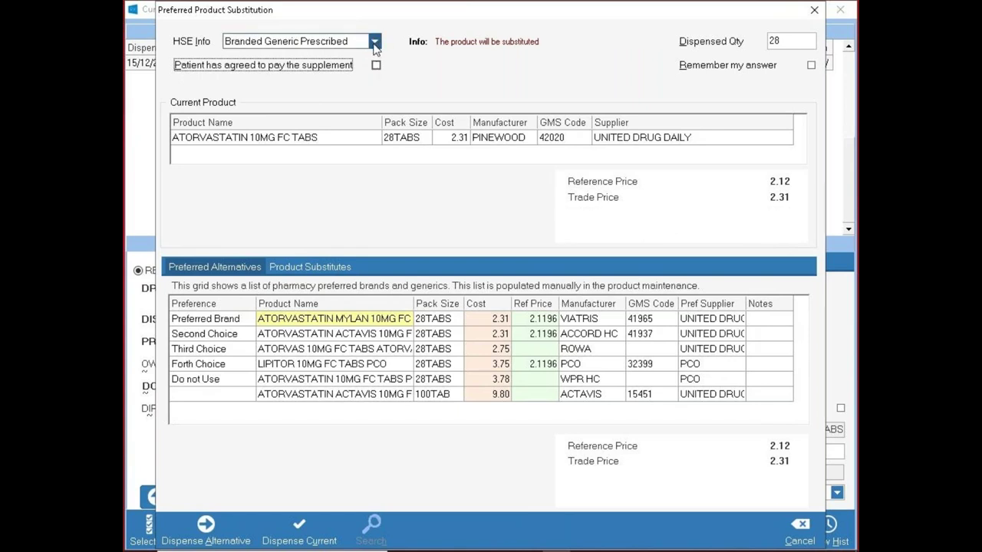
{"action": "left_click", "coordinate": [375, 42]}
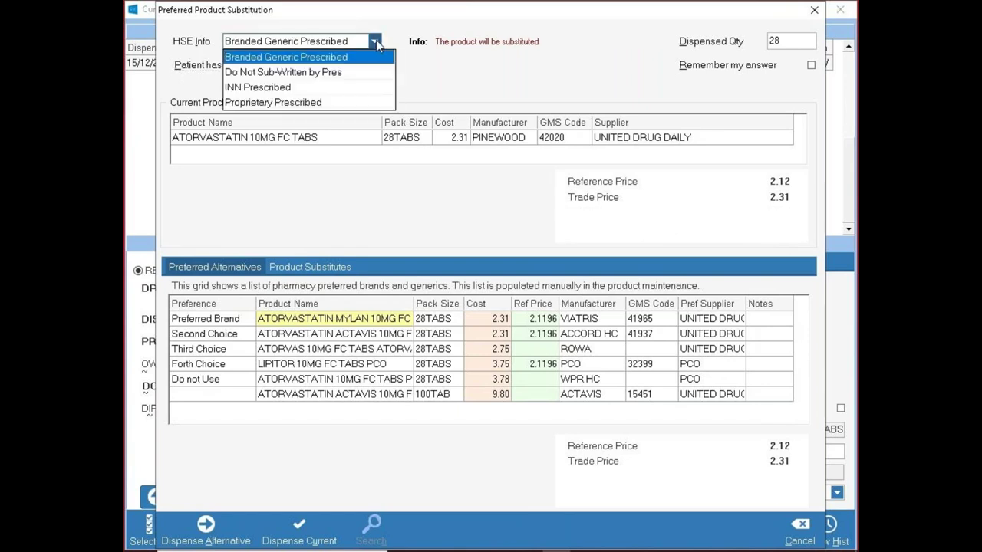
{"action": "left_click", "coordinate": [358, 73]}
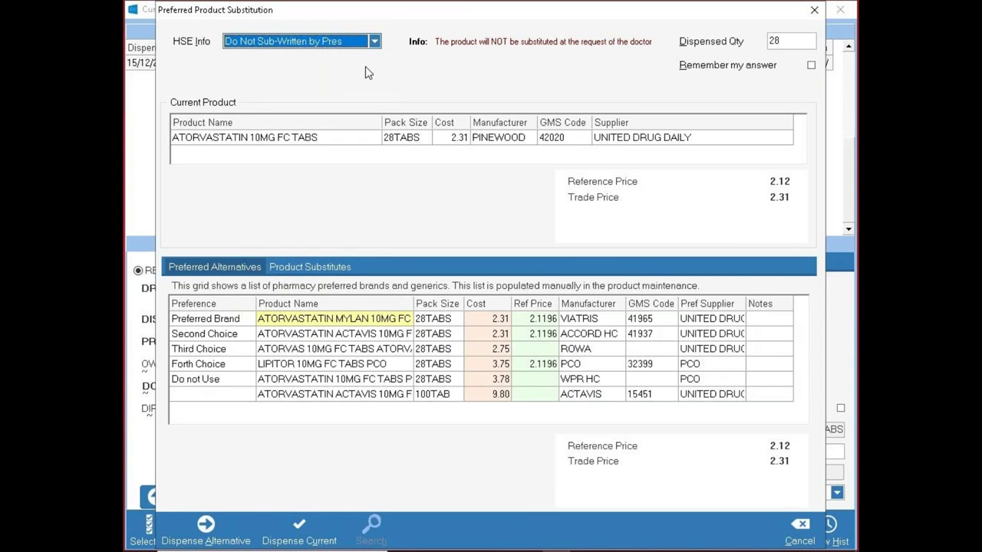
{"action": "left_click", "coordinate": [374, 42]}
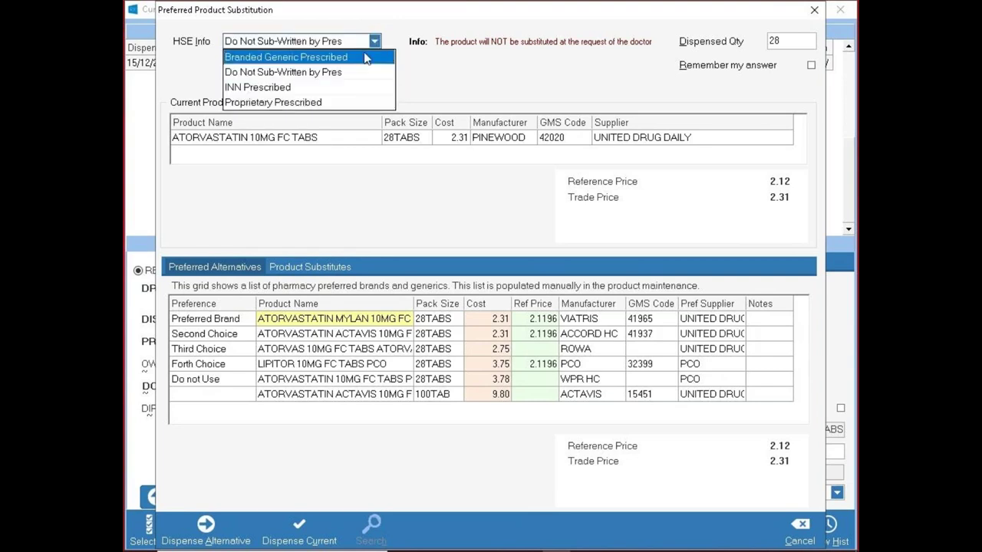
{"action": "left_click", "coordinate": [363, 58]}
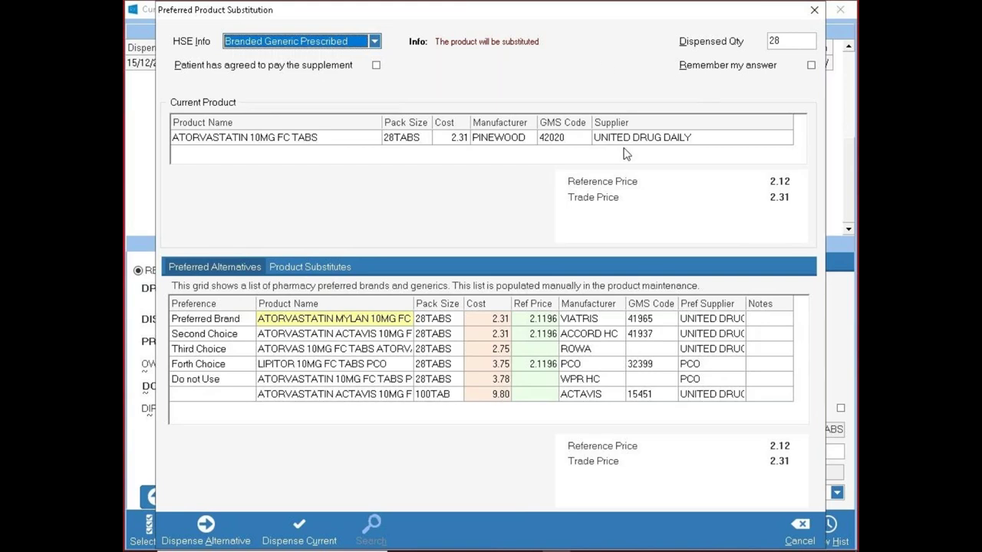
Step: Remember the answer, compare LIPITOR's price, and dispense the current Atorvastatin 10mg product
{"action": "left_click", "coordinate": [811, 66]}
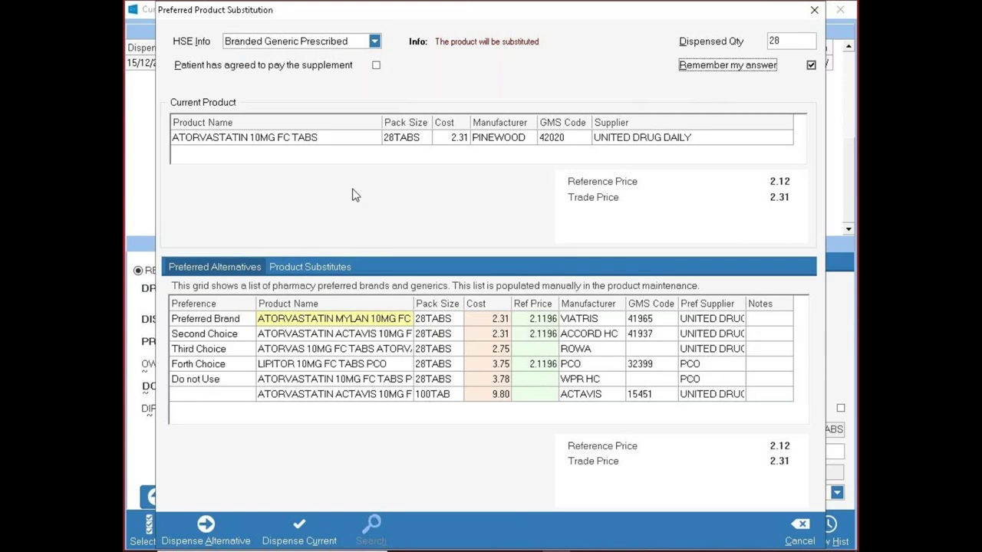
{"action": "left_click", "coordinate": [270, 142]}
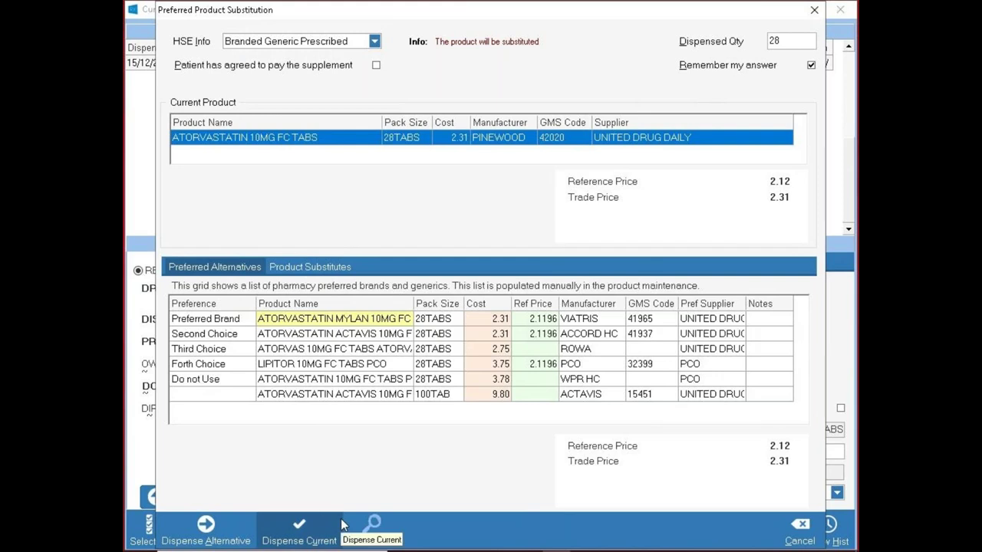
{"action": "left_click", "coordinate": [328, 368]}
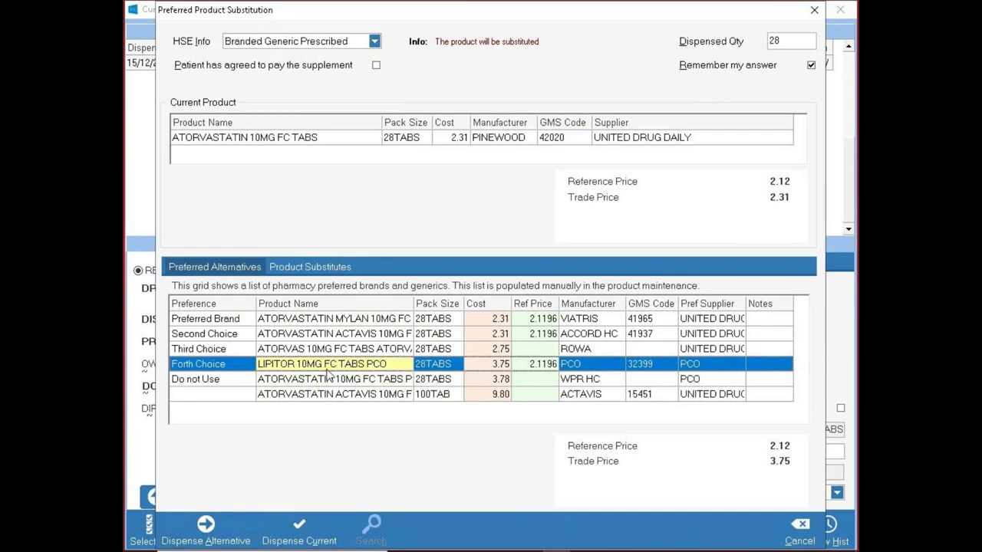
{"action": "left_click", "coordinate": [301, 145]}
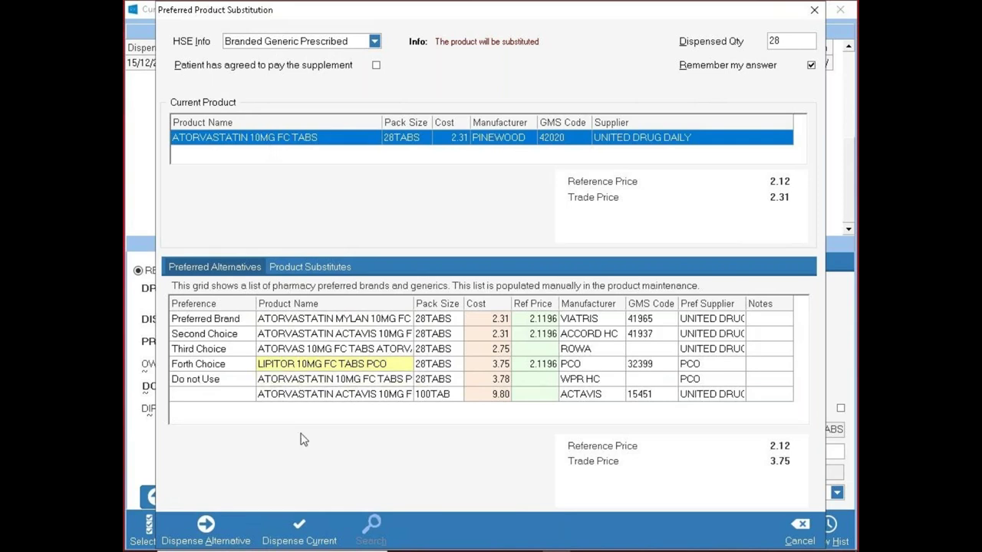
{"action": "left_click", "coordinate": [300, 529]}
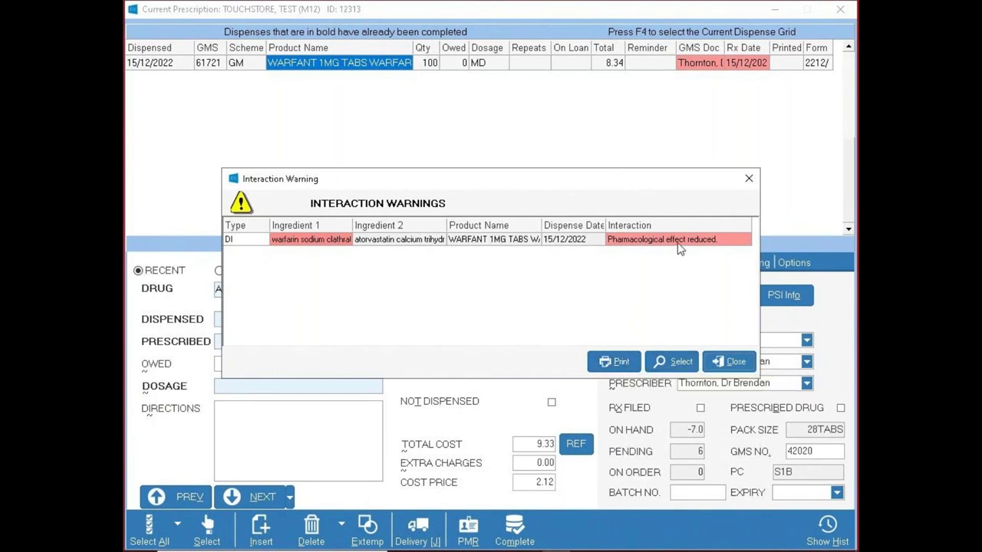
Step: Clear the interaction warning, dispense atorvastatin as prescribed with dosage MD, and complete the prescription
{"action": "left_click", "coordinate": [732, 361]}
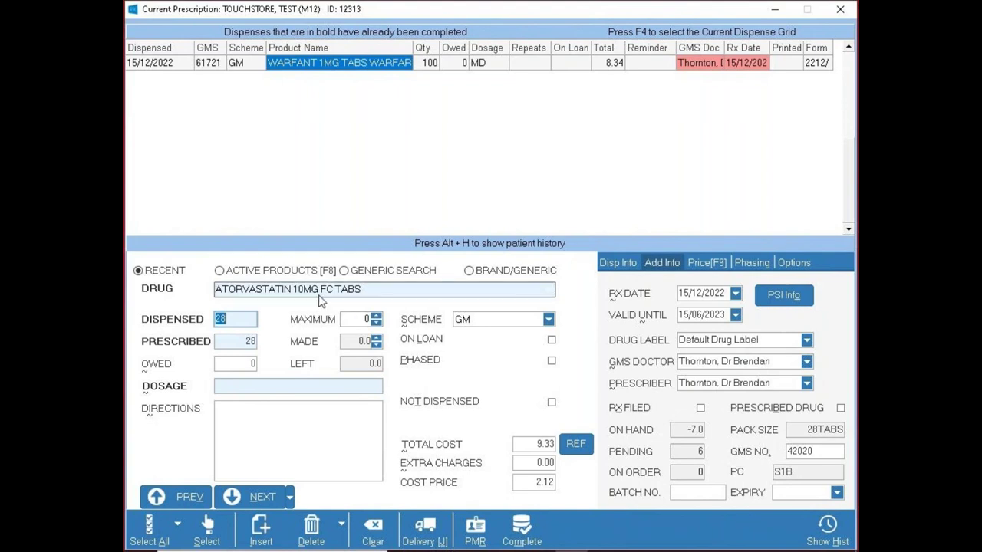
{"action": "left_click", "coordinate": [577, 448]}
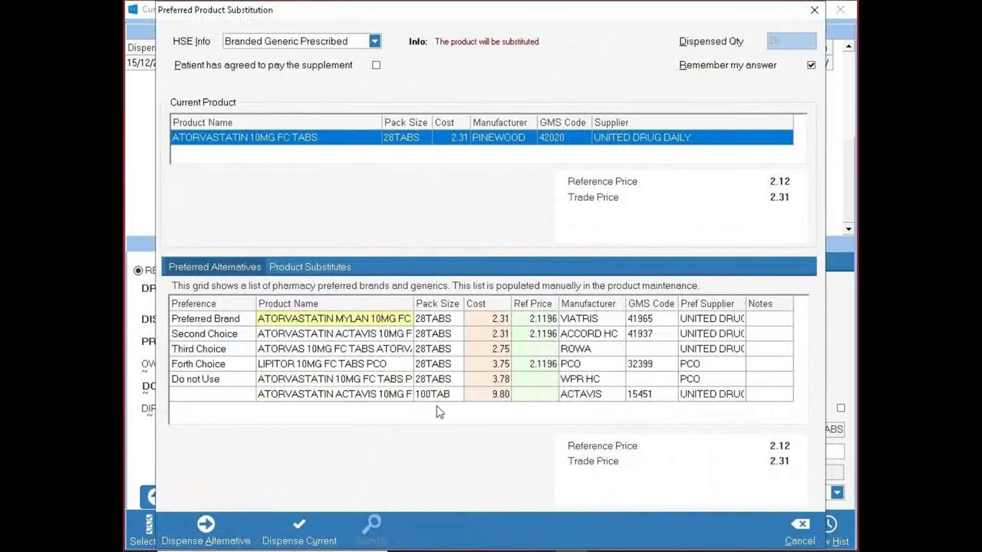
{"action": "left_click", "coordinate": [315, 537]}
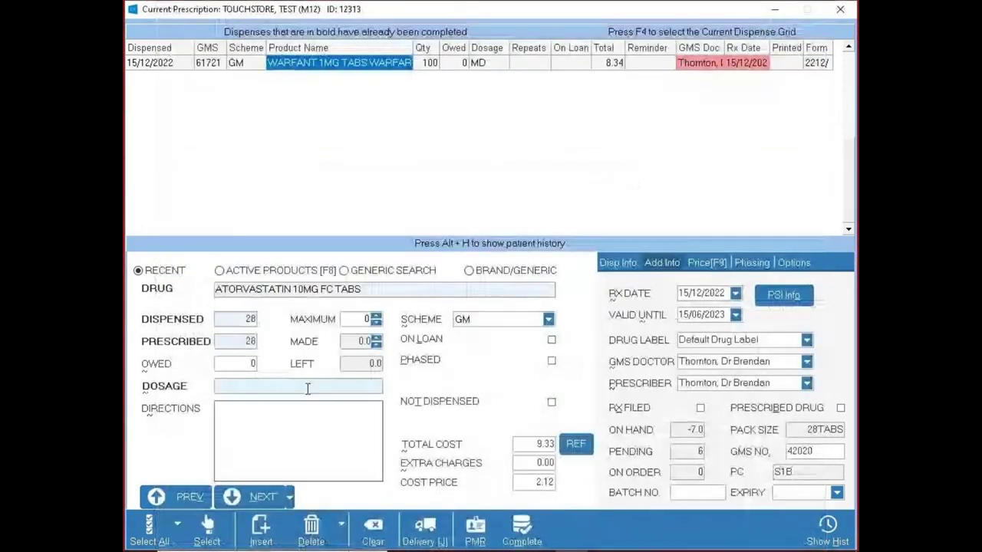
{"action": "left_click", "coordinate": [219, 319]}
{"action": "key", "text": "Tab"}
{"action": "key", "text": "Tab"}
{"action": "type", "text": "MD"}
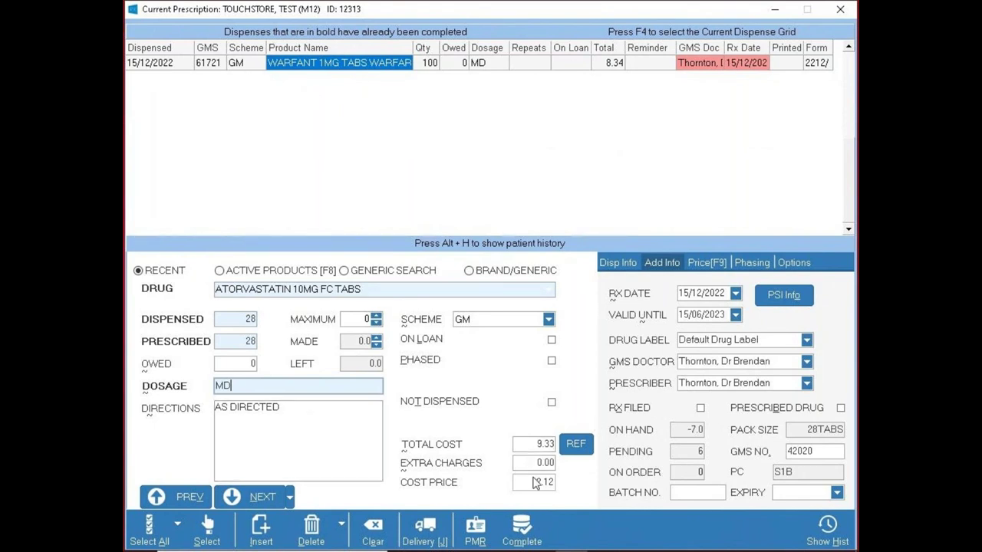
{"action": "left_click", "coordinate": [529, 528]}
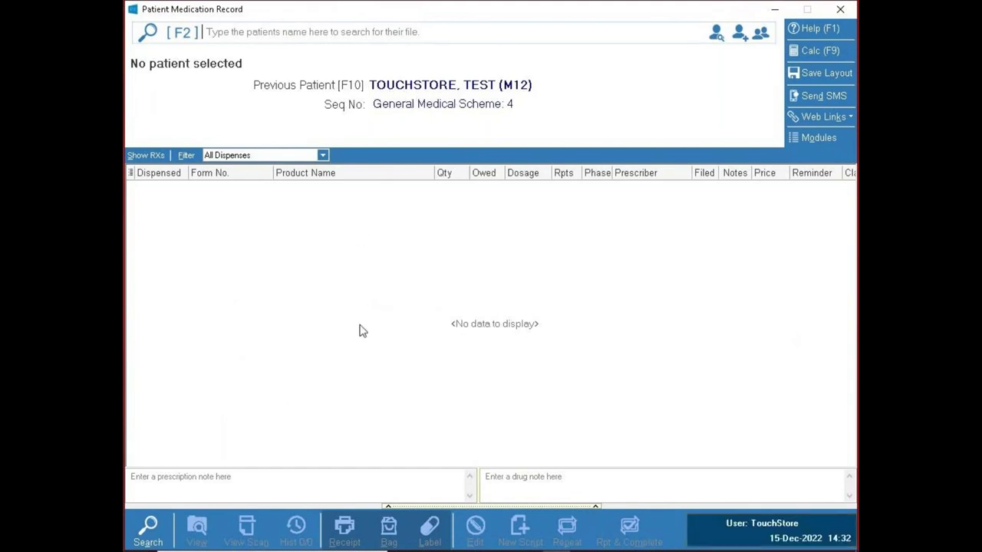
Step: Reload the previous patient's record and select among the warfarin and atorvastatin dispense rows
{"action": "left_click", "coordinate": [307, 83]}
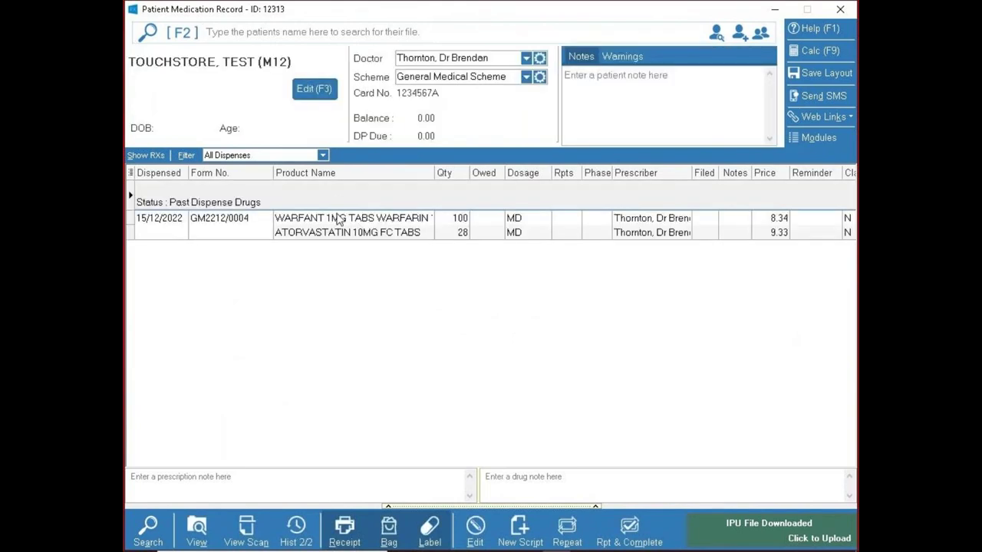
{"action": "left_click", "coordinate": [338, 218]}
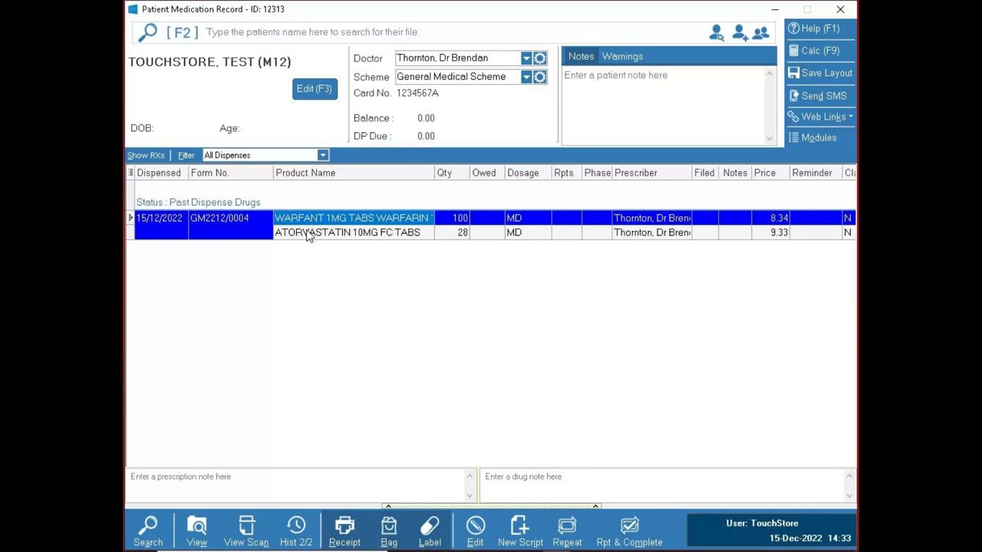
{"action": "key", "text": "Down"}
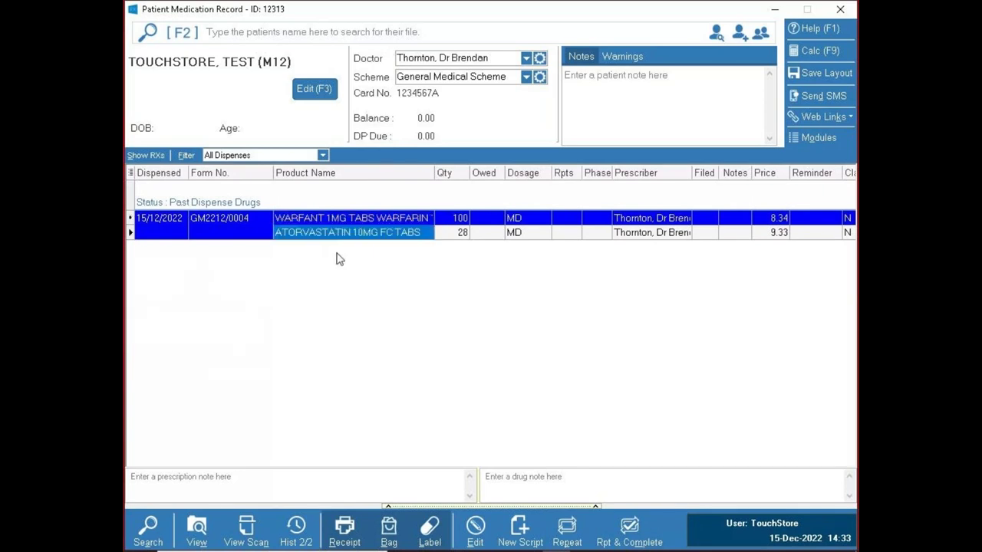
{"action": "key", "text": "Up"}
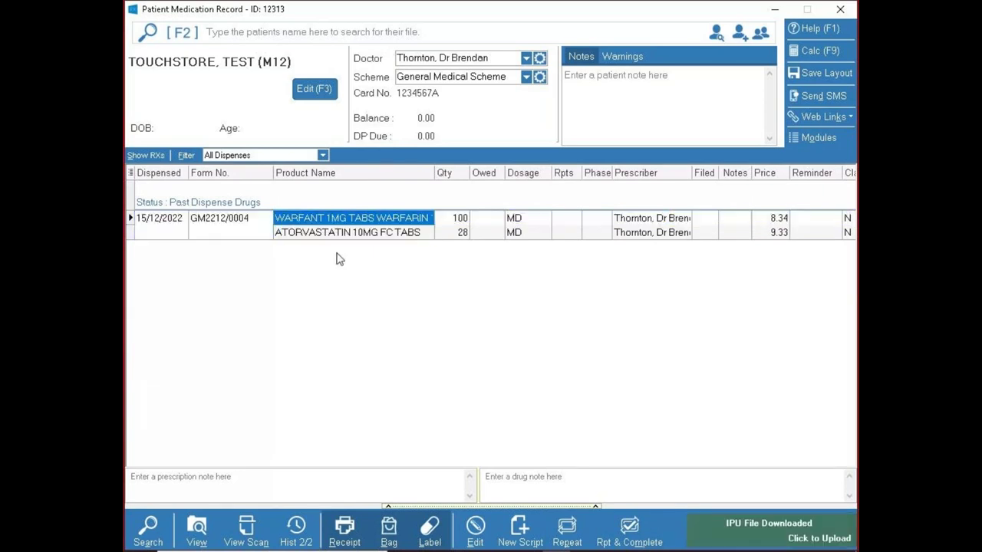
{"action": "key", "text": "Down"}
{"action": "key", "text": "Up"}
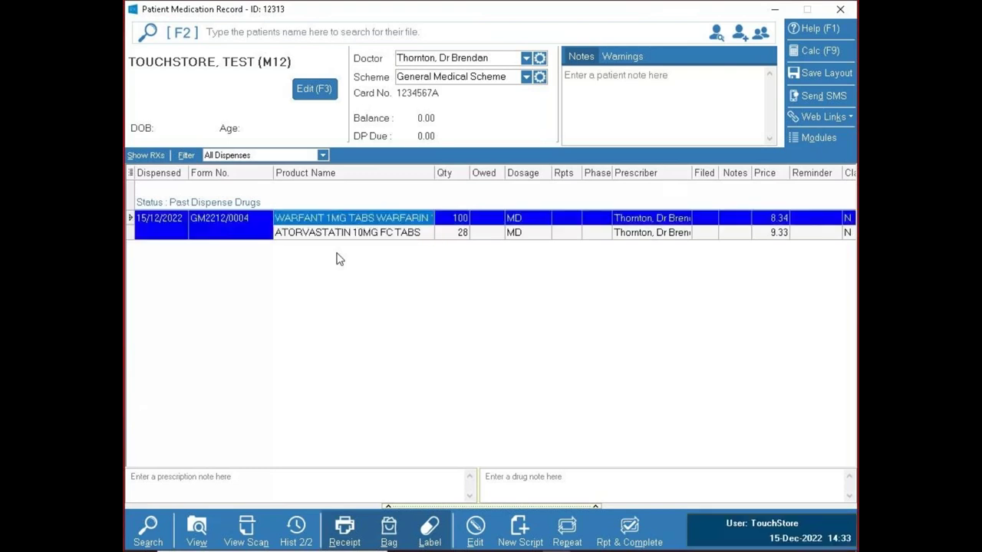
{"action": "key", "text": "shift+Down"}
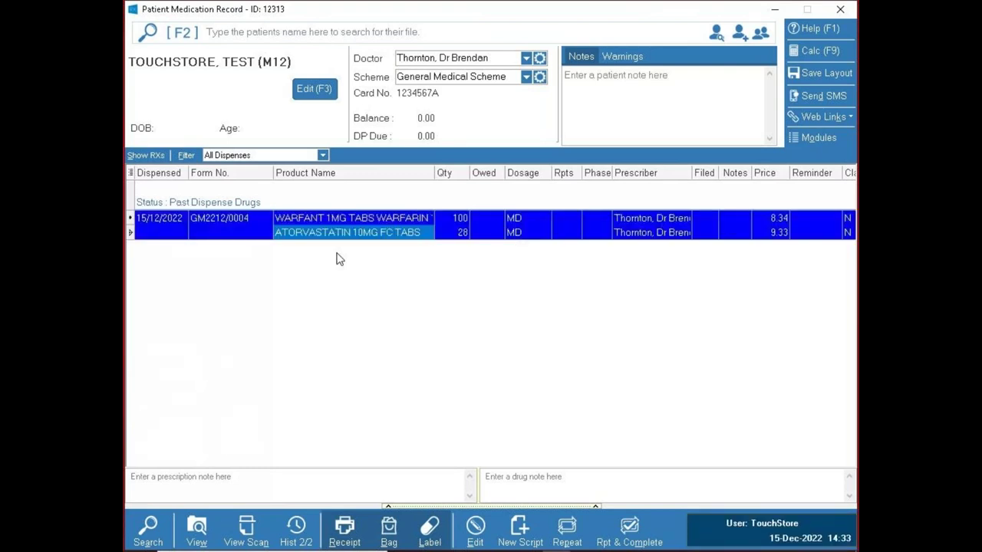
{"action": "left_click", "coordinate": [340, 220]}
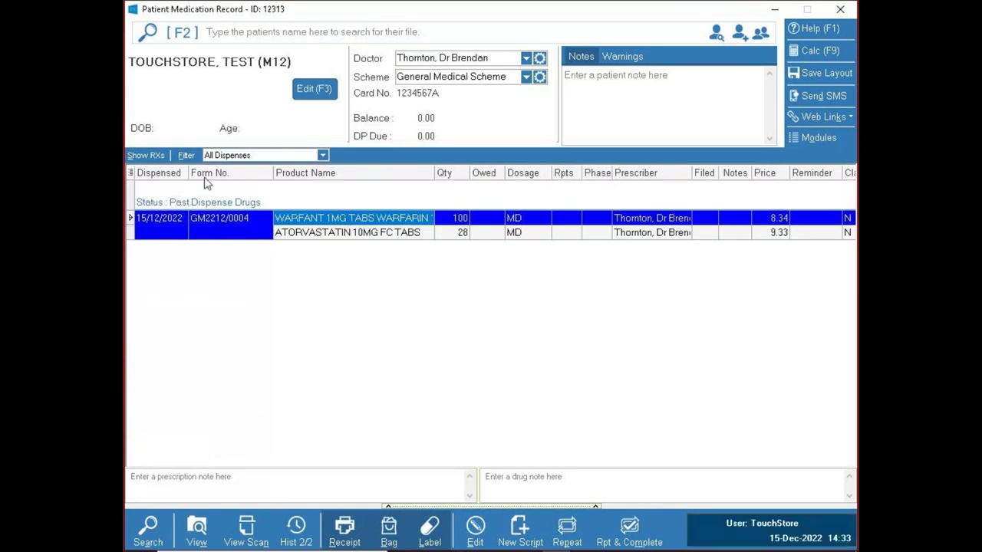
Step: Toggle form grouping, select both warfarin and atorvastatin items, and repeat them
{"action": "left_click", "coordinate": [151, 158]}
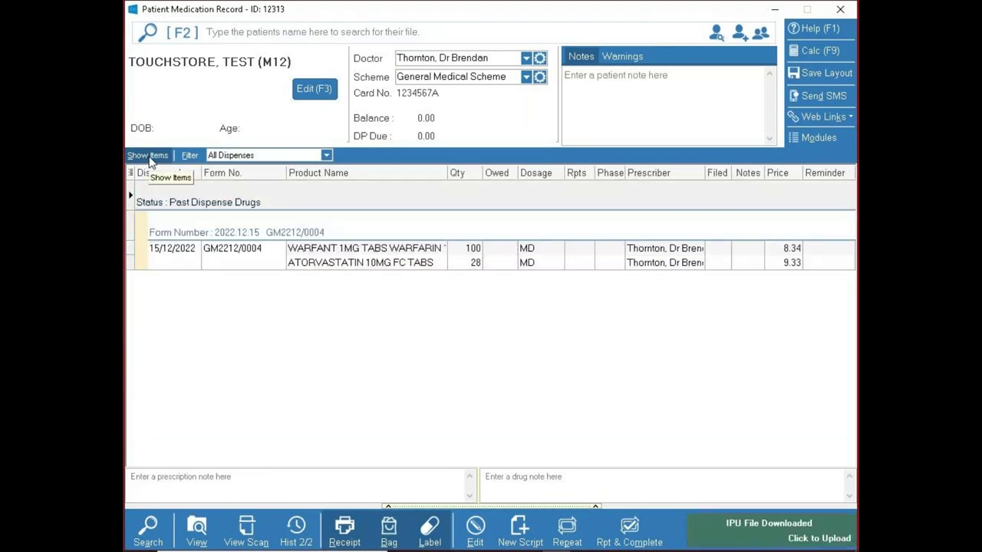
{"action": "left_click", "coordinate": [151, 157]}
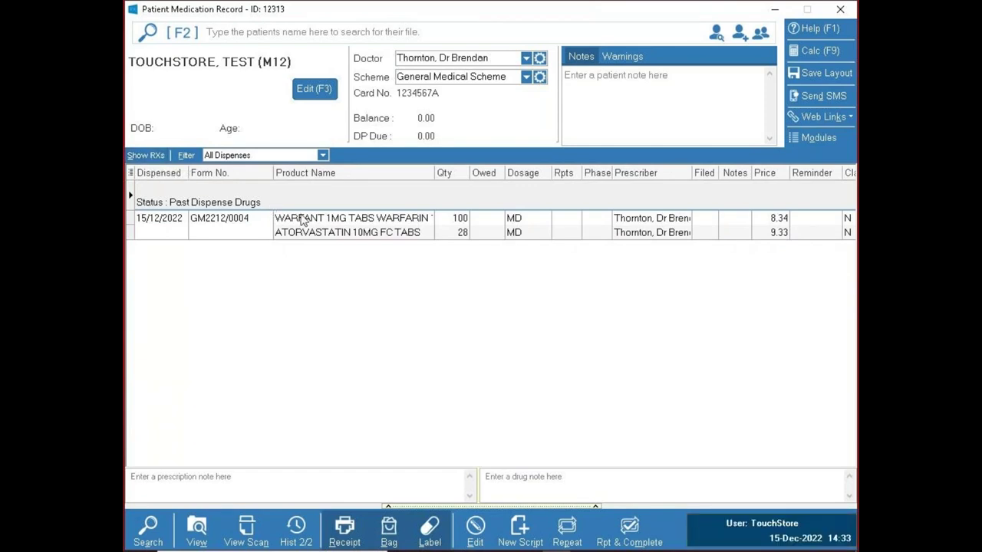
{"action": "left_click", "coordinate": [151, 157]}
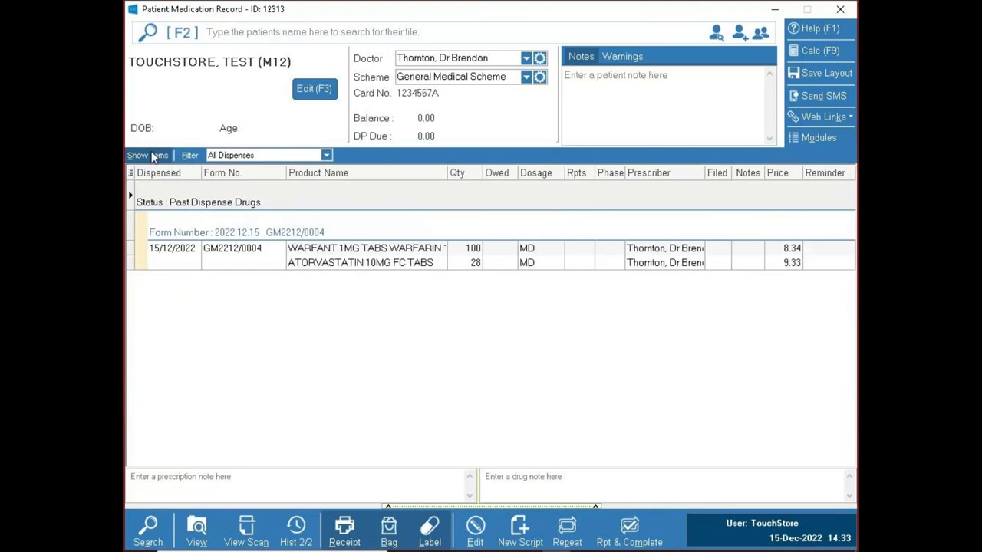
{"action": "left_click", "coordinate": [300, 232]}
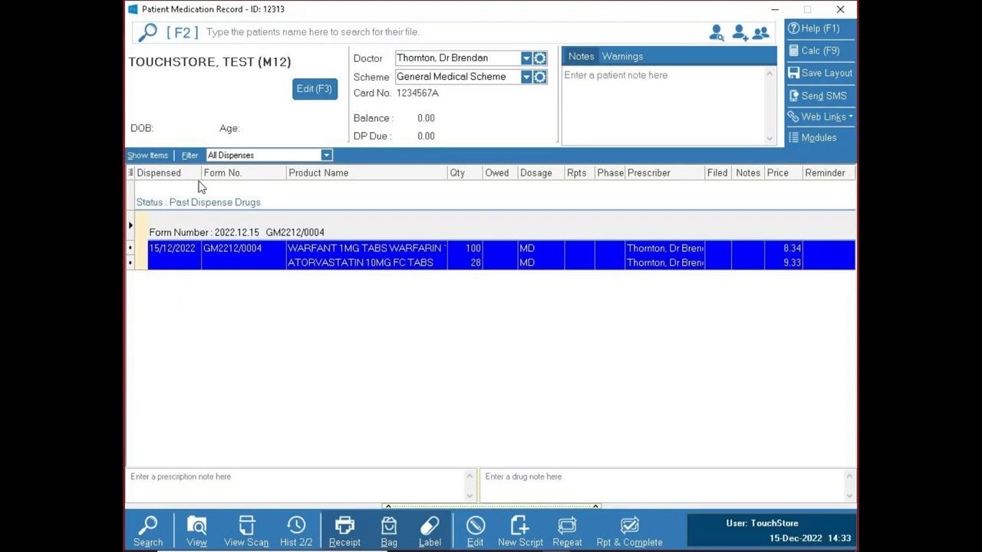
{"action": "left_click", "coordinate": [150, 155]}
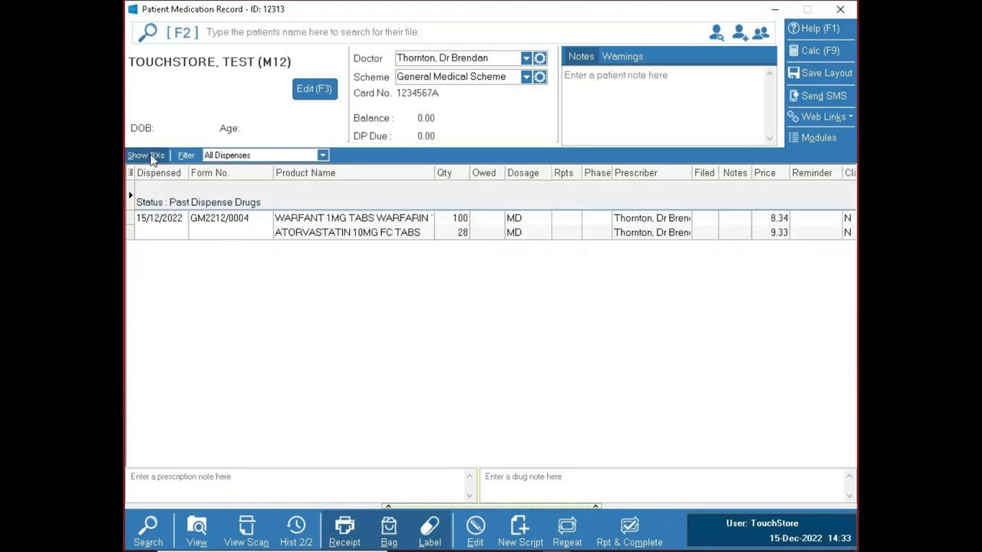
{"action": "left_click", "coordinate": [322, 220]}
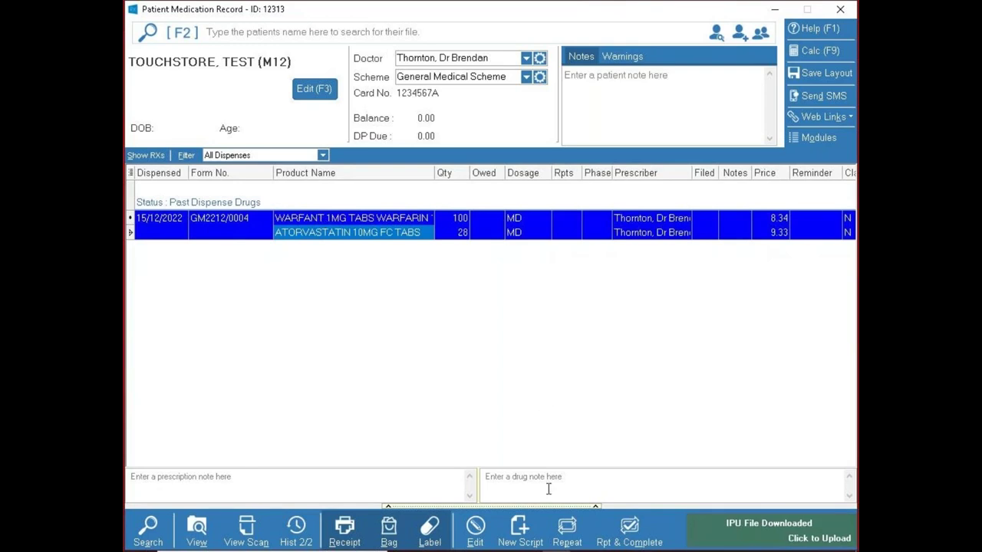
{"action": "left_click", "coordinate": [567, 530]}
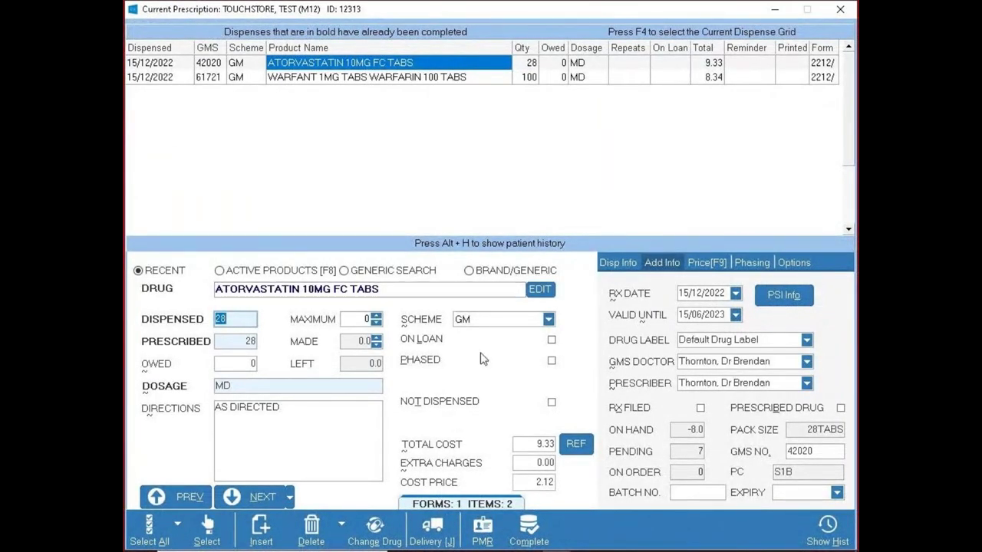
Step: Complete the repeat, then repeat-and-complete form GM2212/0005 to create GM2212/0006
{"action": "left_click", "coordinate": [528, 529]}
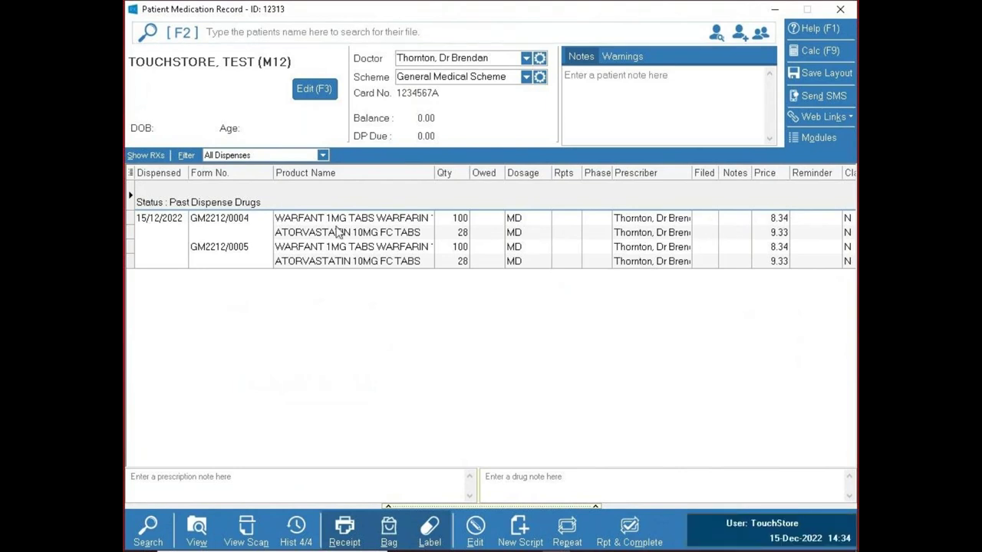
{"action": "left_click", "coordinate": [146, 156]}
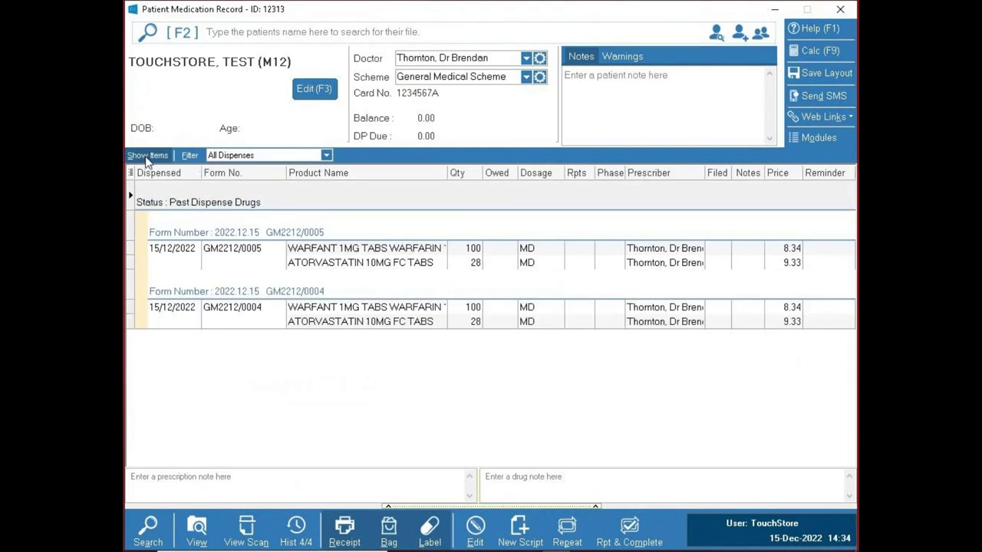
{"action": "left_click", "coordinate": [328, 230]}
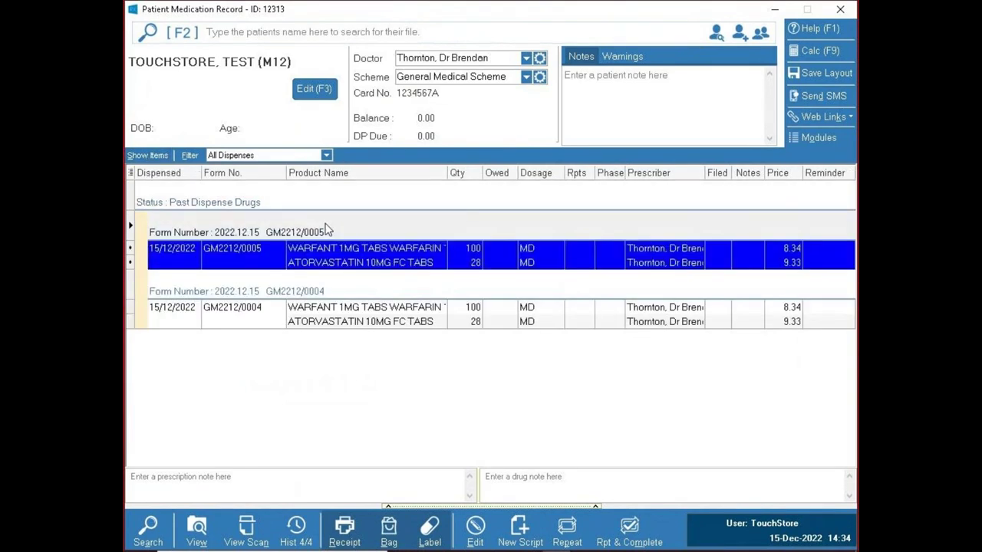
{"action": "left_click", "coordinate": [631, 529]}
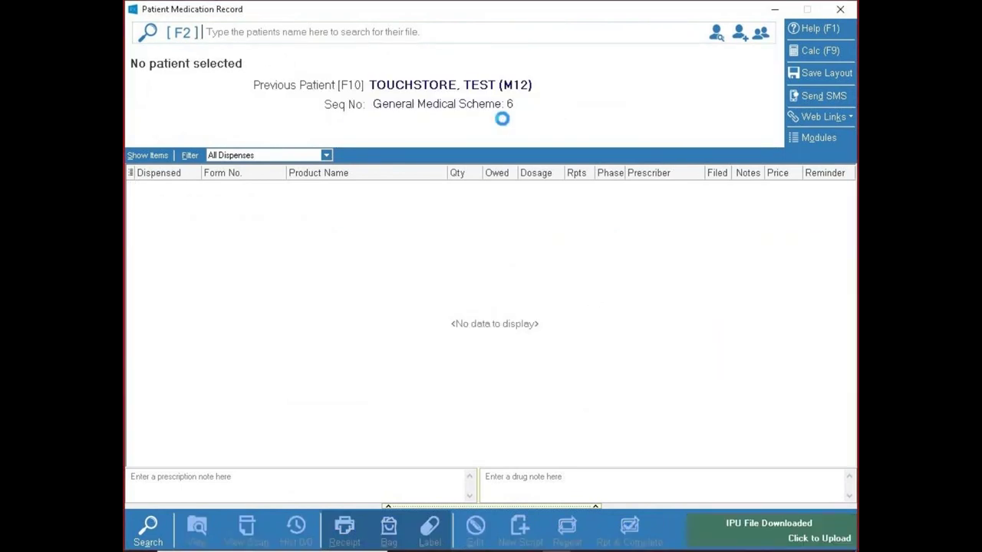
{"action": "left_click", "coordinate": [352, 249]}
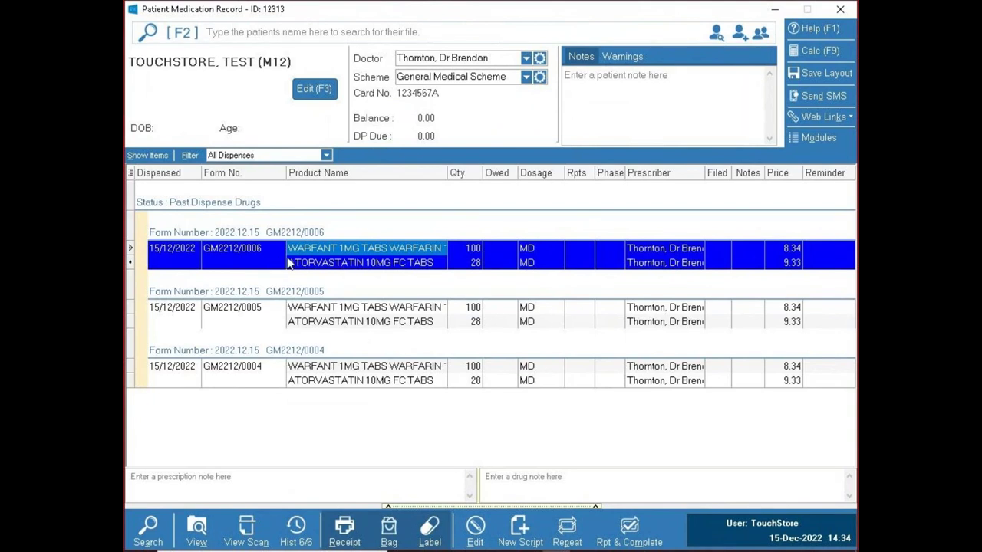
{"action": "left_click", "coordinate": [162, 156]}
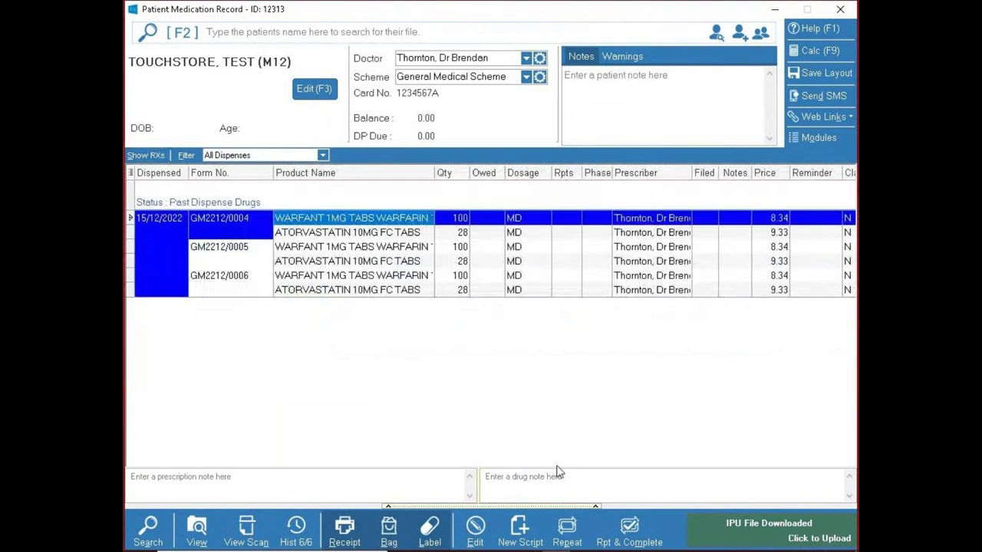
Step: Edit the warfarin item, adjusting the repeat spinners to a maximum of 6
{"action": "left_click", "coordinate": [477, 529]}
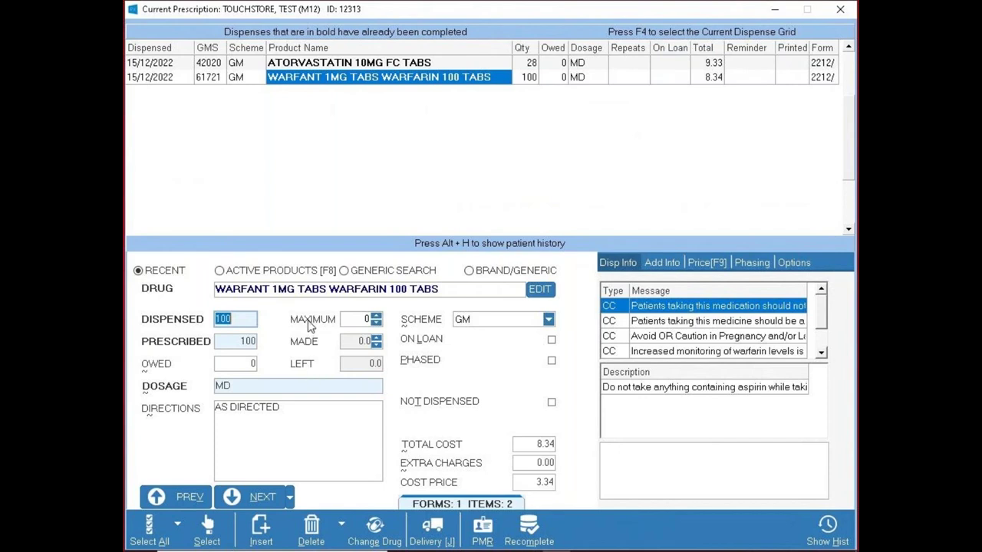
{"action": "left_click", "coordinate": [376, 317]}
{"action": "left_click", "coordinate": [376, 316]}
{"action": "left_click", "coordinate": [376, 317]}
{"action": "left_click", "coordinate": [375, 317]}
{"action": "left_click", "coordinate": [376, 317]}
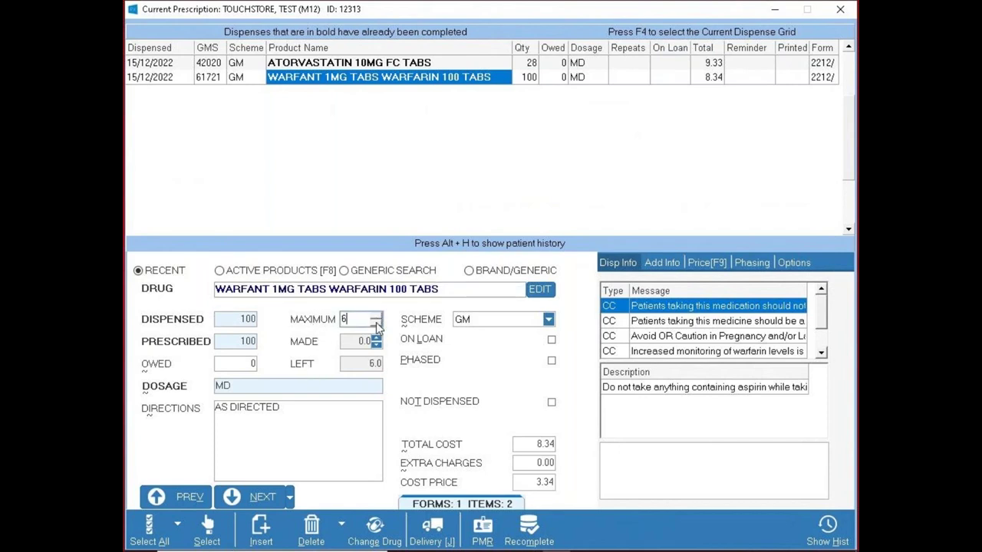
{"action": "left_click", "coordinate": [377, 337]}
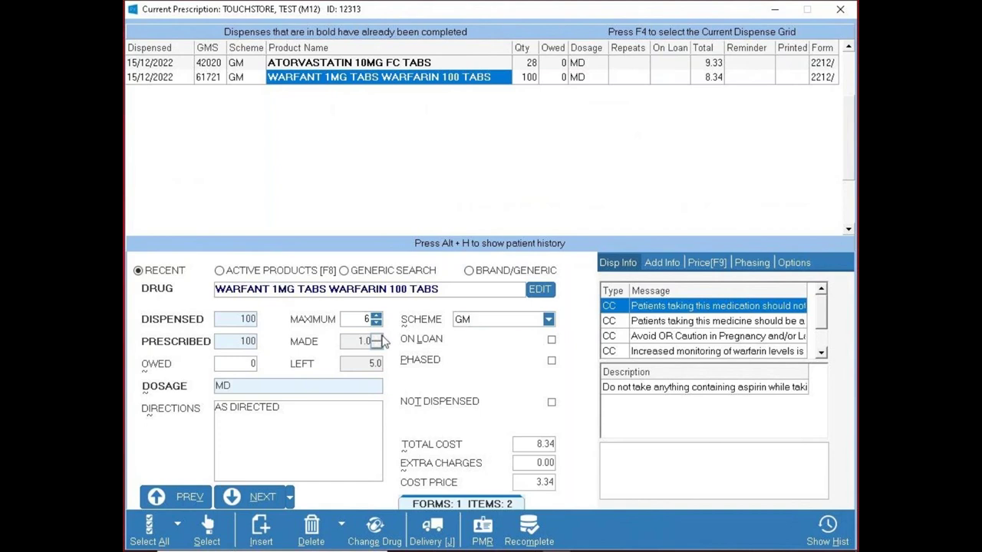
{"action": "left_click", "coordinate": [381, 345]}
{"action": "left_click", "coordinate": [377, 322]}
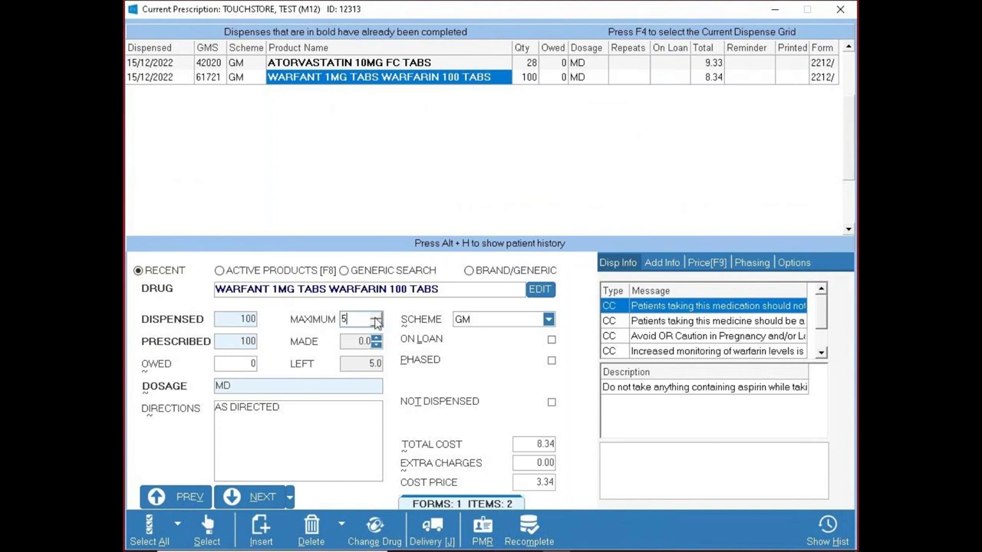
{"action": "left_click", "coordinate": [376, 316]}
Step: Reset repeats made and maximum repeats to 0, and bring up bulk actions for both items
{"action": "left_click", "coordinate": [376, 337]}
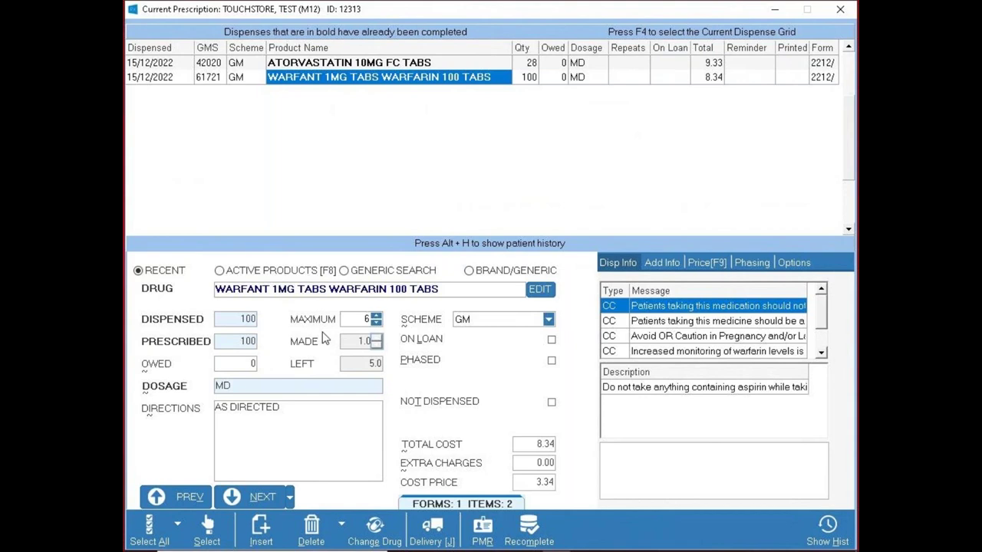
{"action": "left_click", "coordinate": [376, 345]}
{"action": "left_click", "coordinate": [378, 323]}
{"action": "left_click", "coordinate": [378, 323]}
{"action": "left_click", "coordinate": [379, 323]}
{"action": "left_click", "coordinate": [378, 323]}
{"action": "left_click", "coordinate": [378, 323]}
{"action": "left_click", "coordinate": [378, 323]}
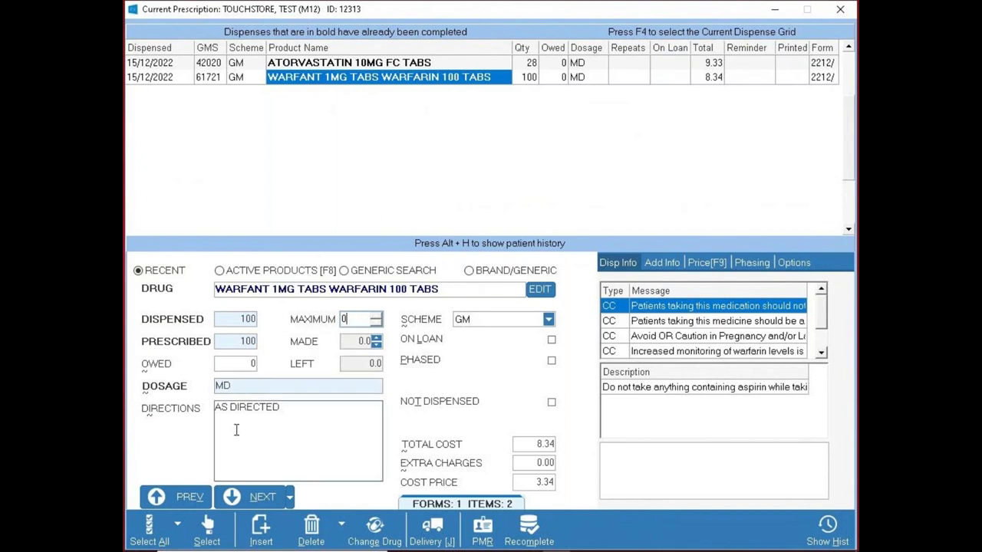
{"action": "left_click", "coordinate": [150, 527]}
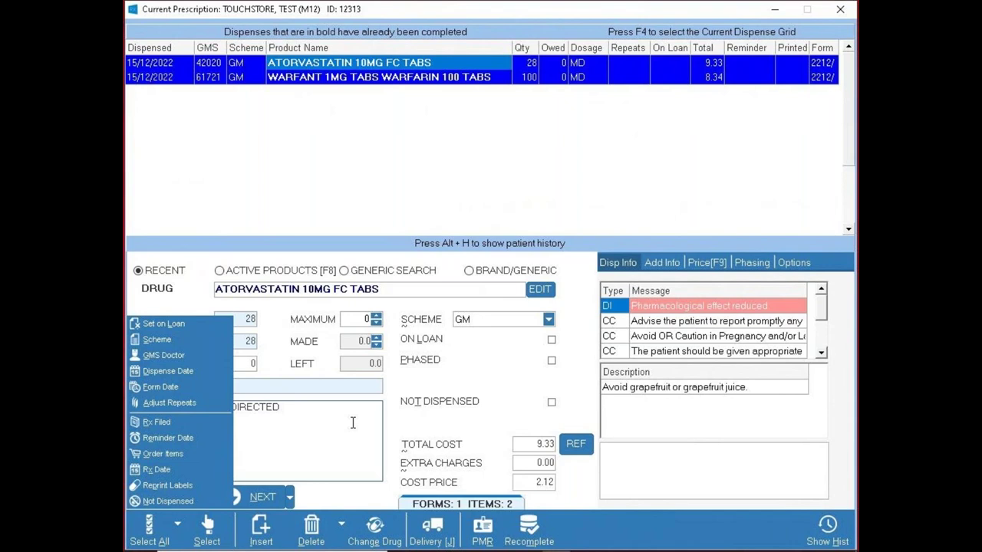
Step: Adjust both items to 1 repeat made of maximum 6, briefly toggling atorvastatin's on-loan flag
{"action": "left_click", "coordinate": [185, 403]}
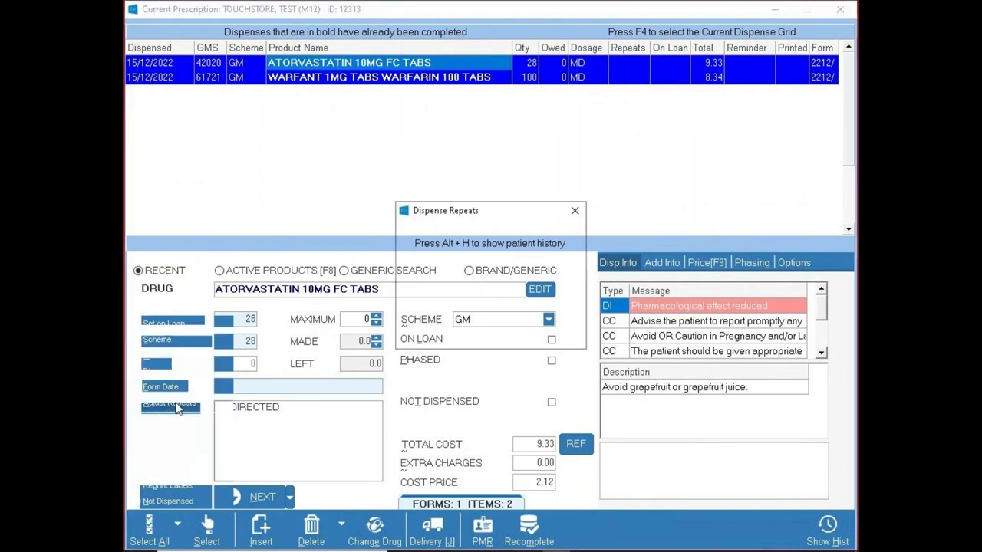
{"action": "left_click", "coordinate": [505, 274]}
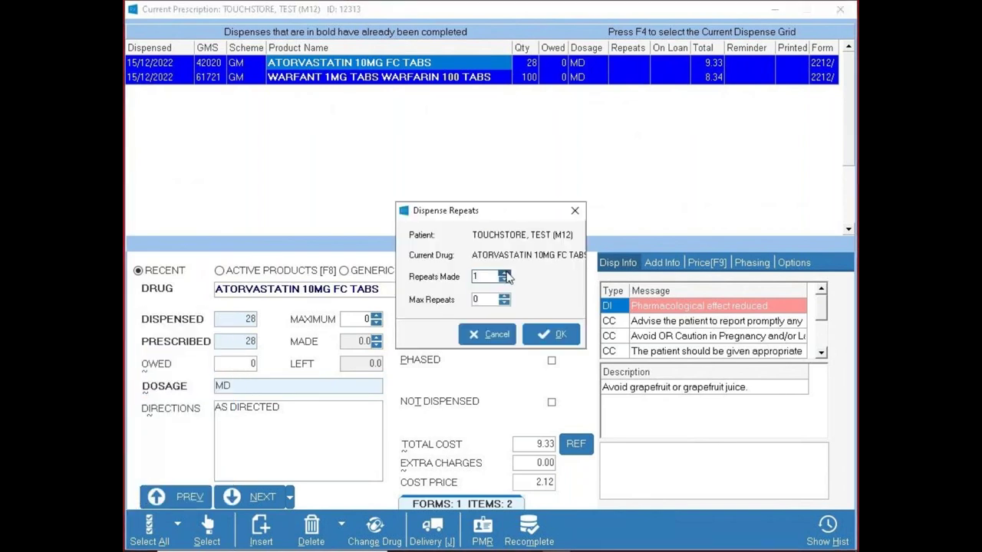
{"action": "left_click", "coordinate": [503, 298]}
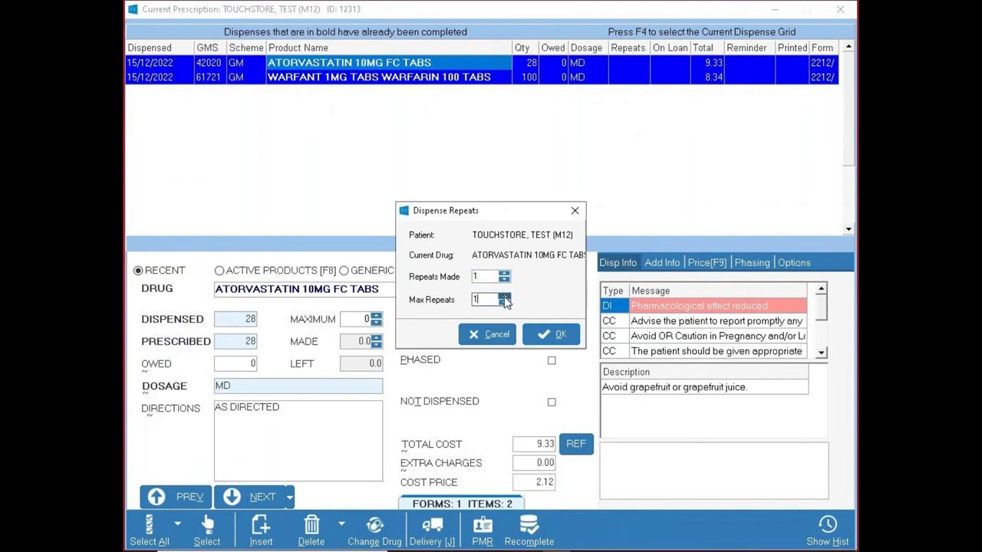
{"action": "left_click", "coordinate": [551, 334]}
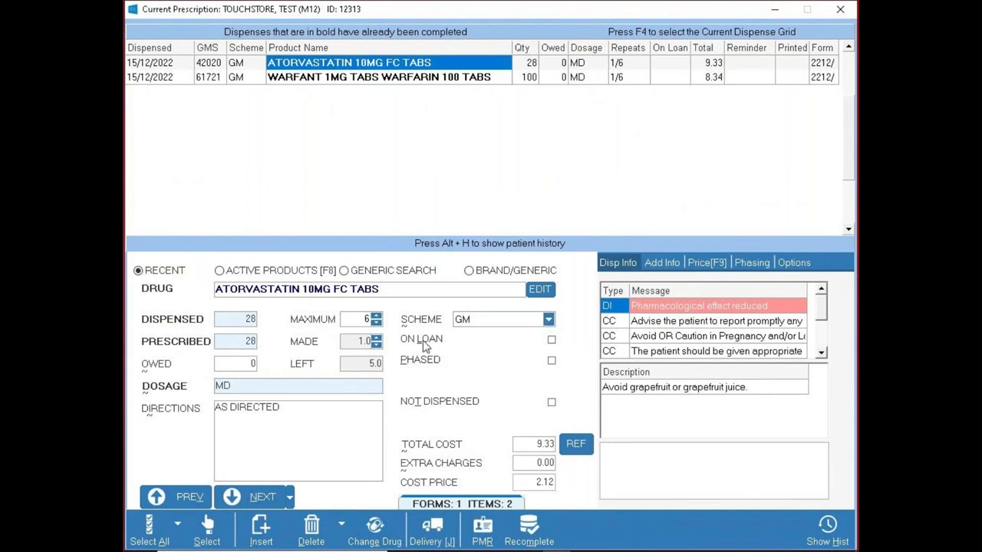
{"action": "left_click", "coordinate": [551, 340]}
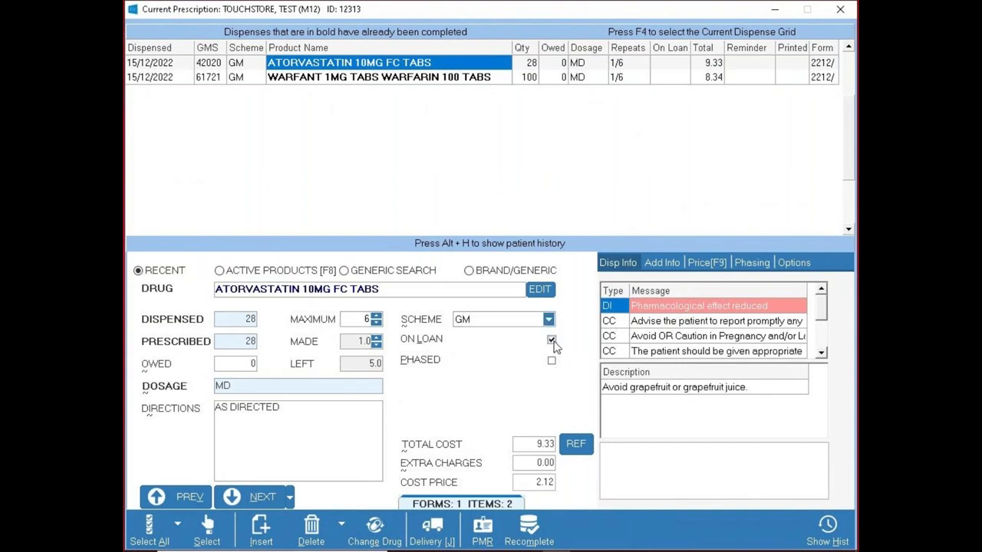
{"action": "left_click", "coordinate": [552, 342]}
Step: Try the Not Dispensed option and its reasons, cancel it, and recomplete the prescription
{"action": "left_click", "coordinate": [552, 402]}
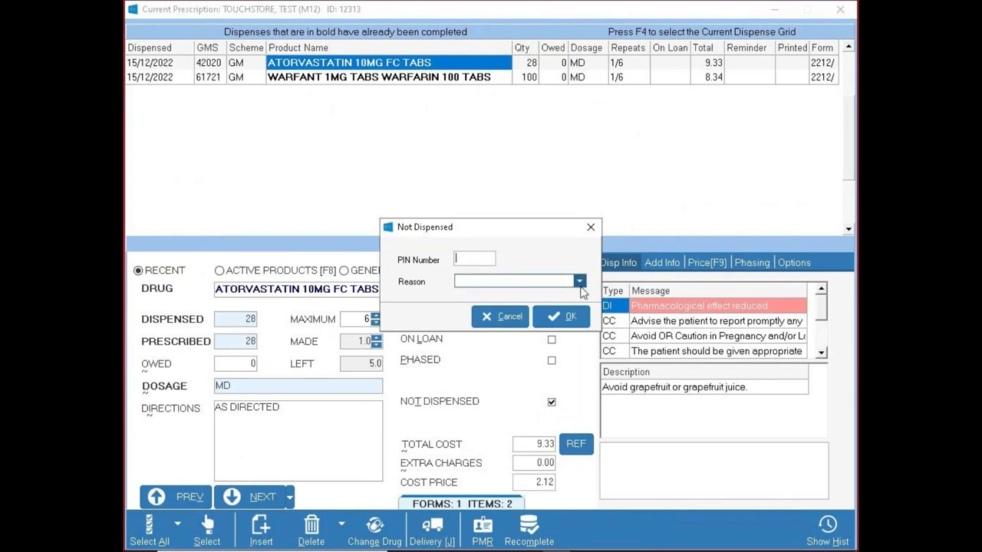
{"action": "left_click", "coordinate": [580, 281]}
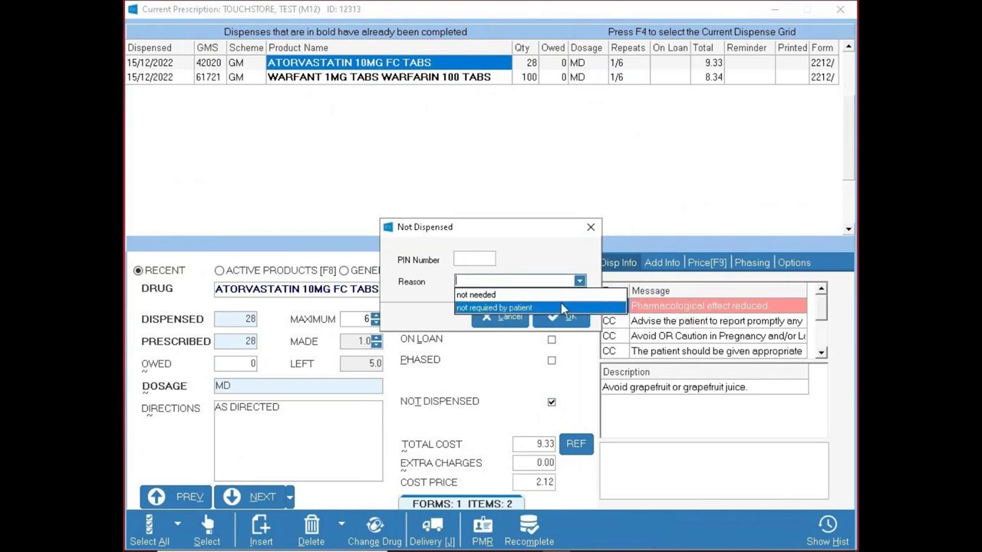
{"action": "left_click", "coordinate": [557, 265]}
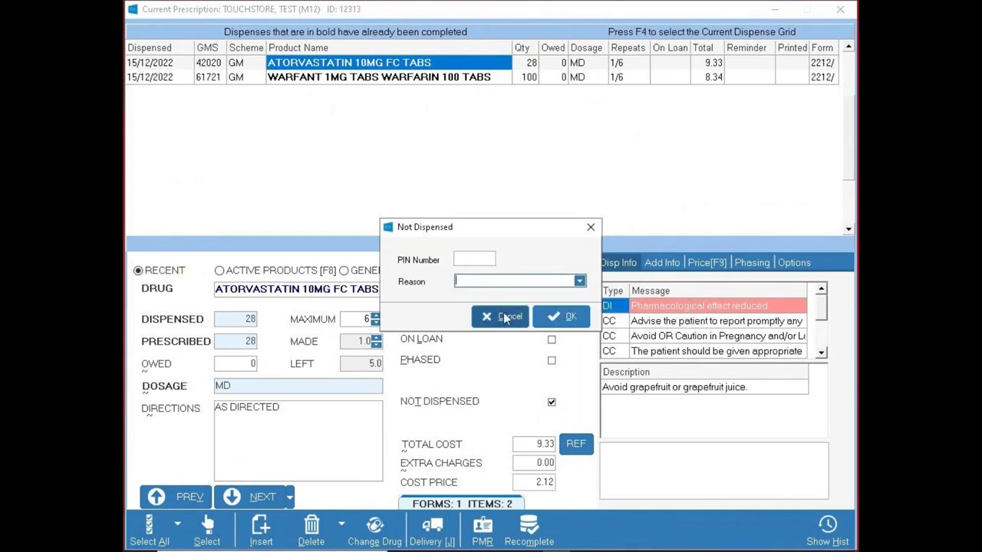
{"action": "left_click", "coordinate": [500, 318]}
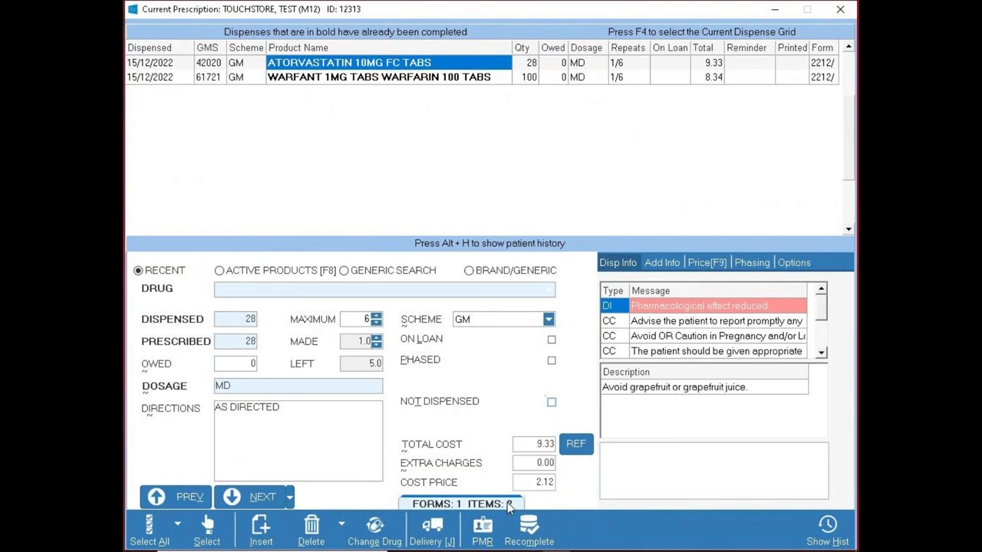
{"action": "left_click", "coordinate": [539, 529]}
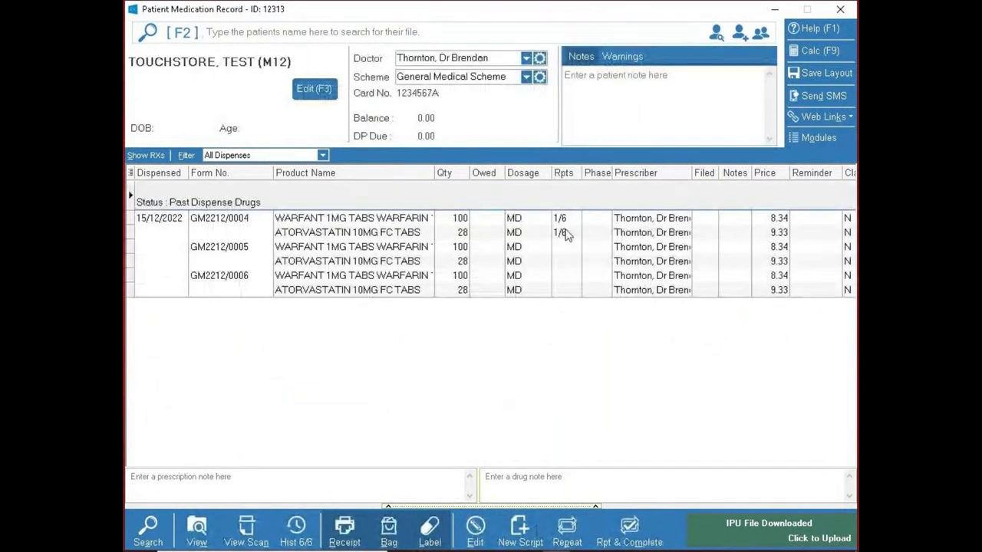
{"action": "left_click", "coordinate": [571, 220]}
{"action": "left_click", "coordinate": [568, 231]}
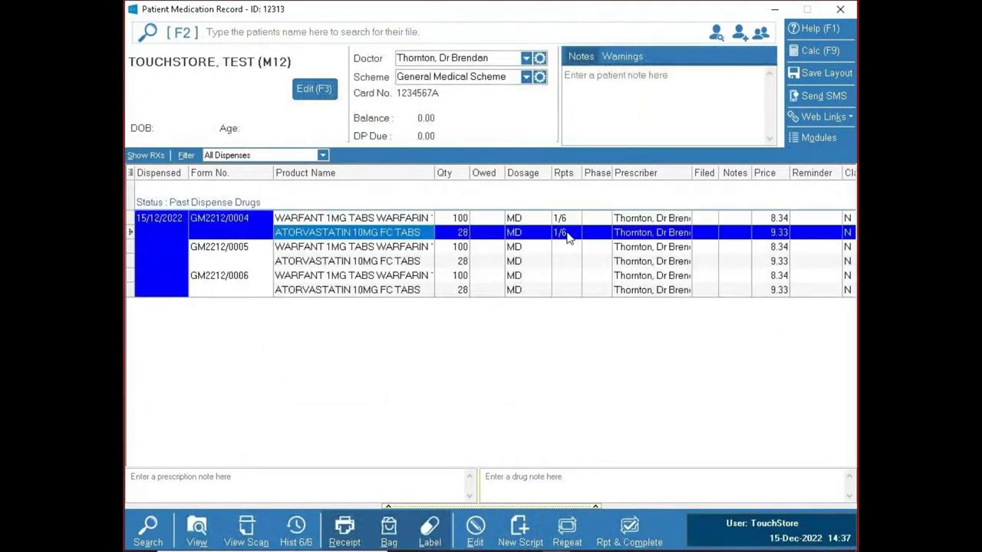
{"action": "left_click", "coordinate": [568, 223]}
{"action": "left_click", "coordinate": [569, 233]}
{"action": "left_click", "coordinate": [569, 221]}
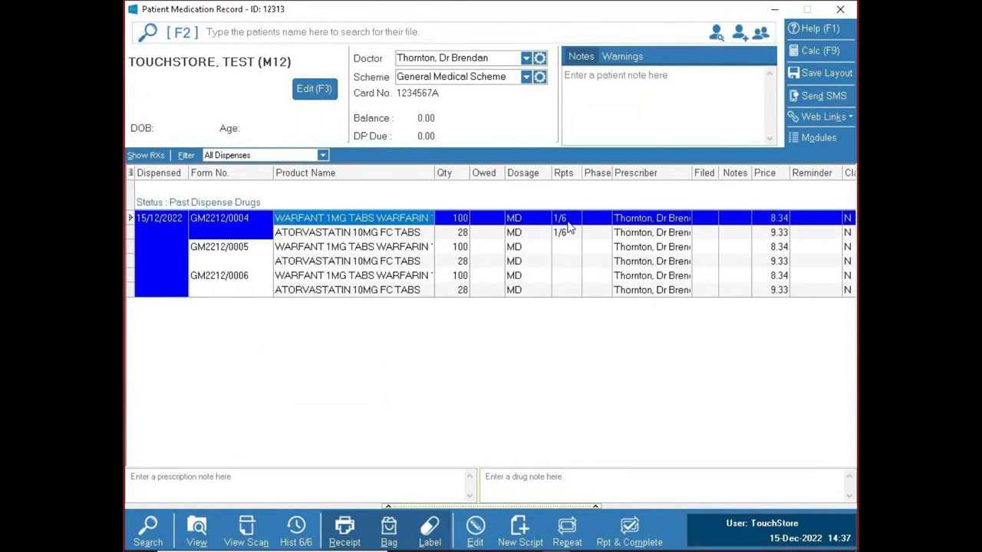
{"action": "left_click", "coordinate": [312, 35]}
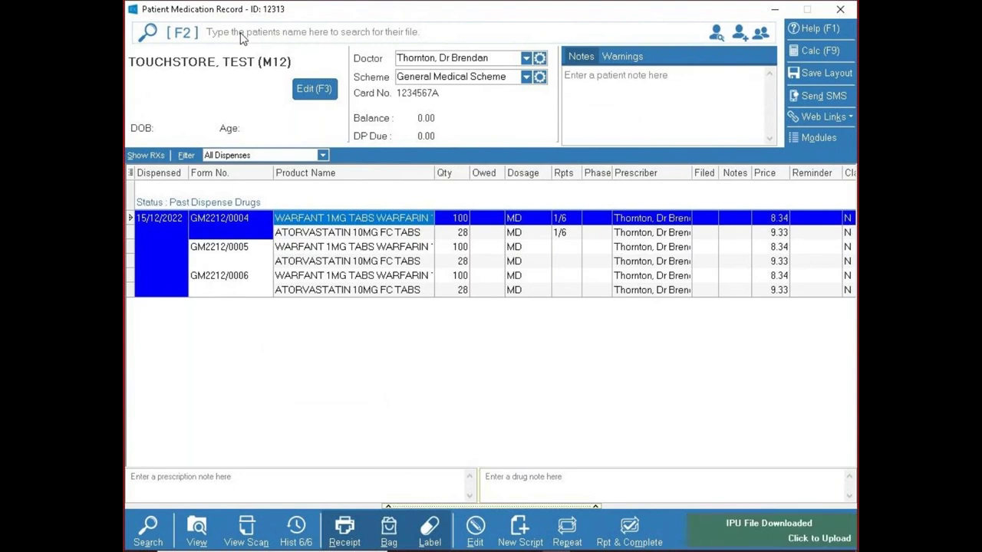
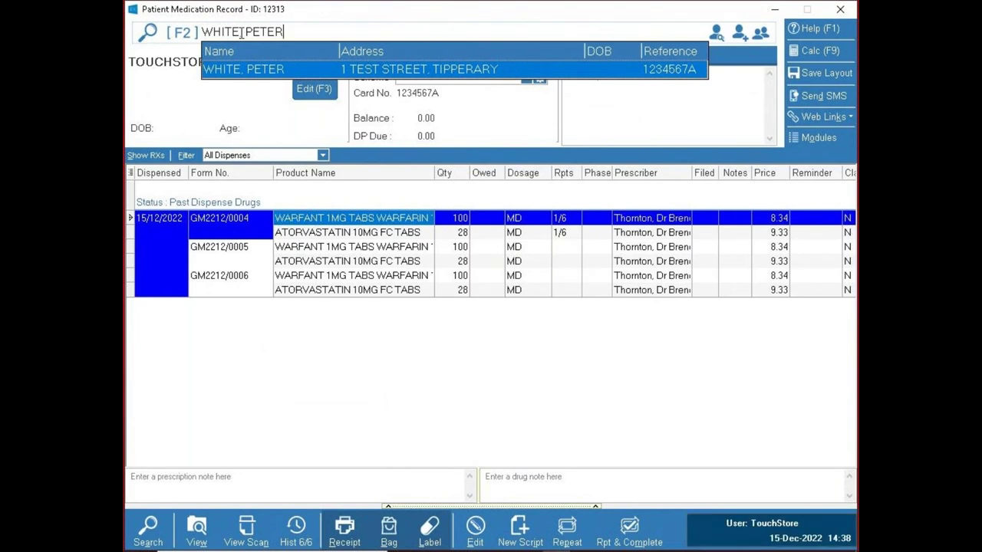
Step: Search for the patient by name, open their medication record, and acknowledge the alert warning
{"action": "left_click", "coordinate": [303, 70]}
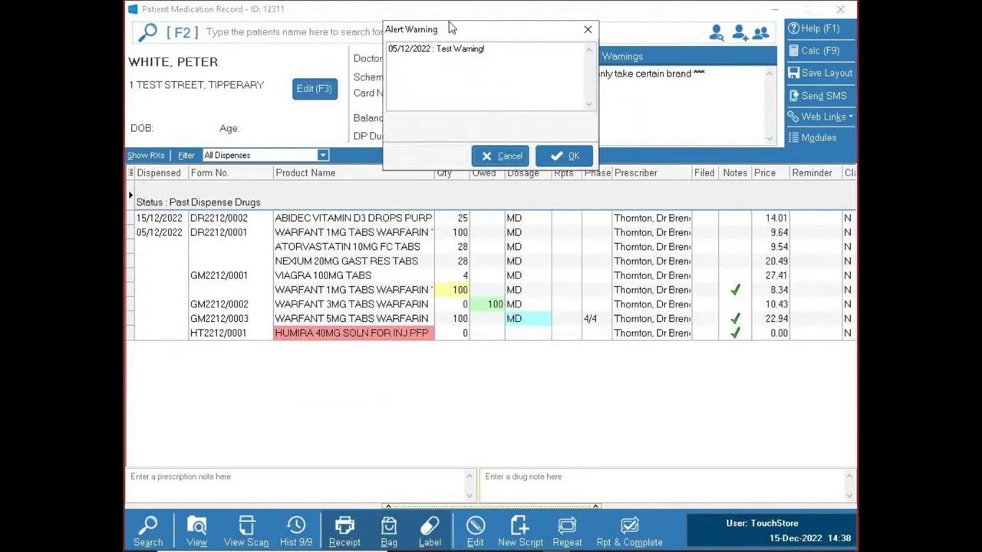
{"action": "left_click_drag", "start_coordinate": [466, 31], "coordinate": [445, 79]}
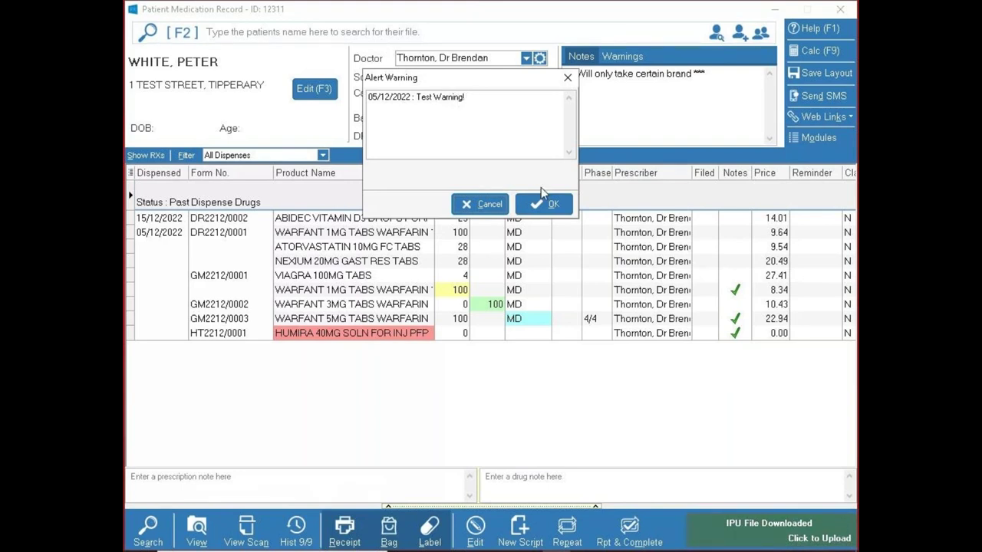
{"action": "left_click", "coordinate": [542, 210]}
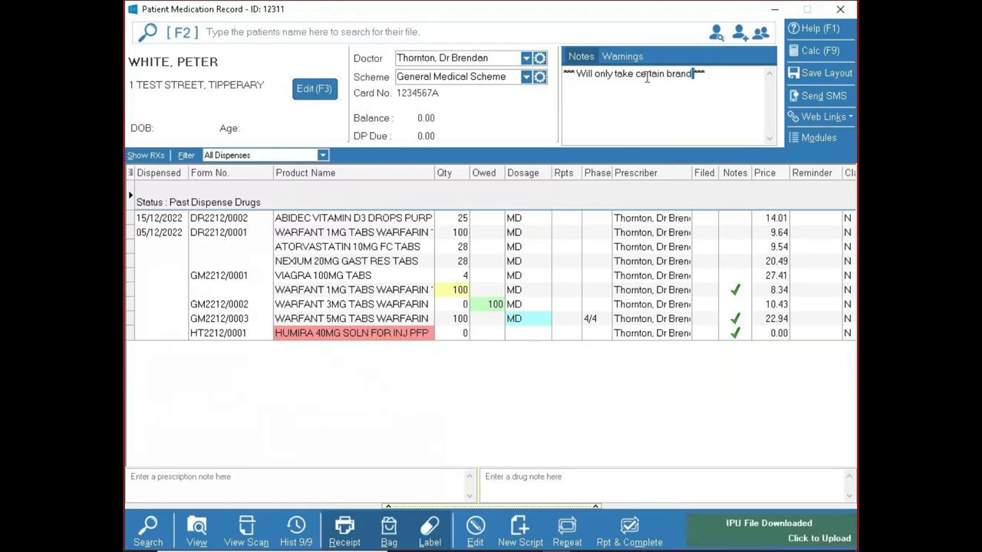
Step: Switch the notes panel between Notes and Warnings, ending on the Test Warning entry
{"action": "left_click", "coordinate": [622, 57]}
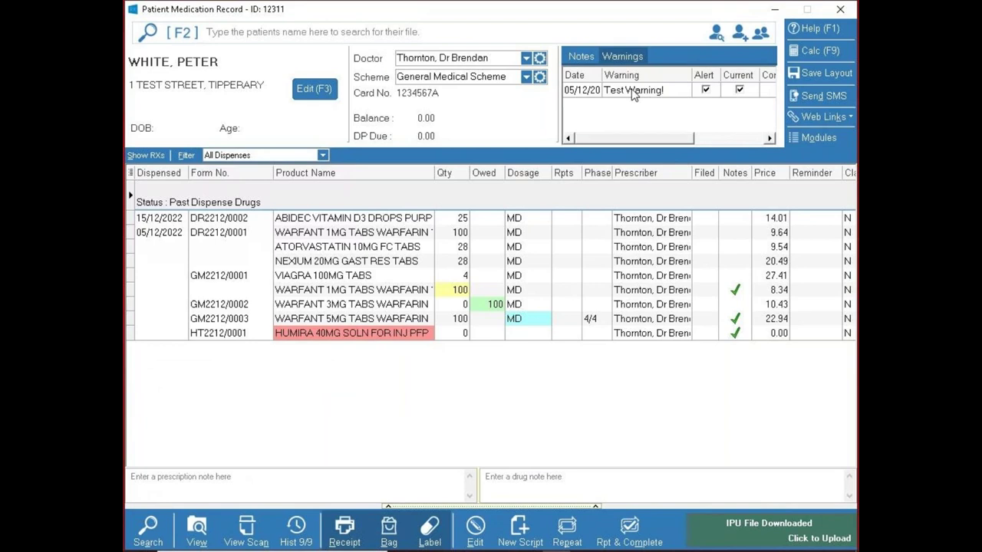
{"action": "left_click", "coordinate": [595, 56]}
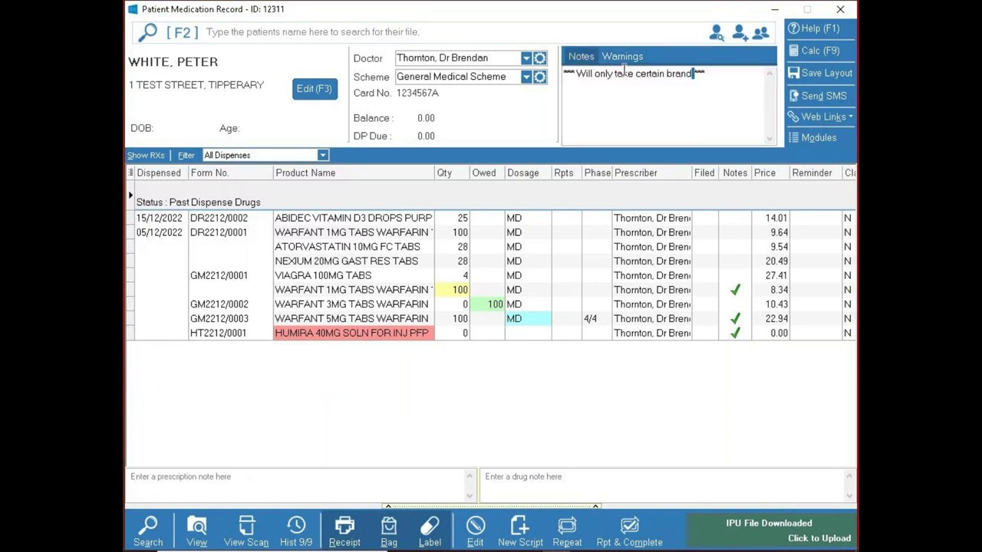
{"action": "left_click", "coordinate": [624, 58]}
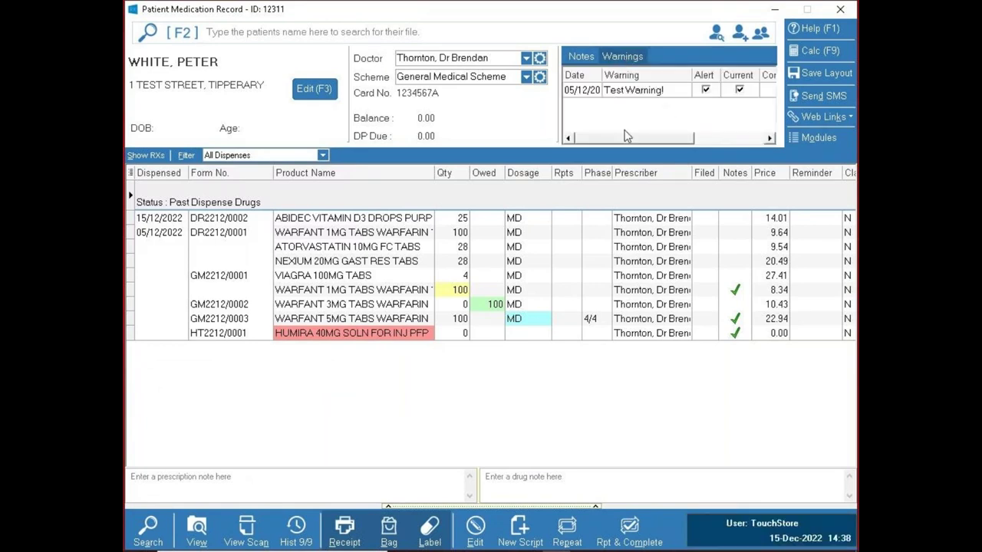
{"action": "mouse_move", "coordinate": [615, 141]}
{"action": "left_mouse_down"}
{"action": "mouse_move", "coordinate": [660, 141]}
{"action": "mouse_move", "coordinate": [617, 142]}
{"action": "left_mouse_up"}
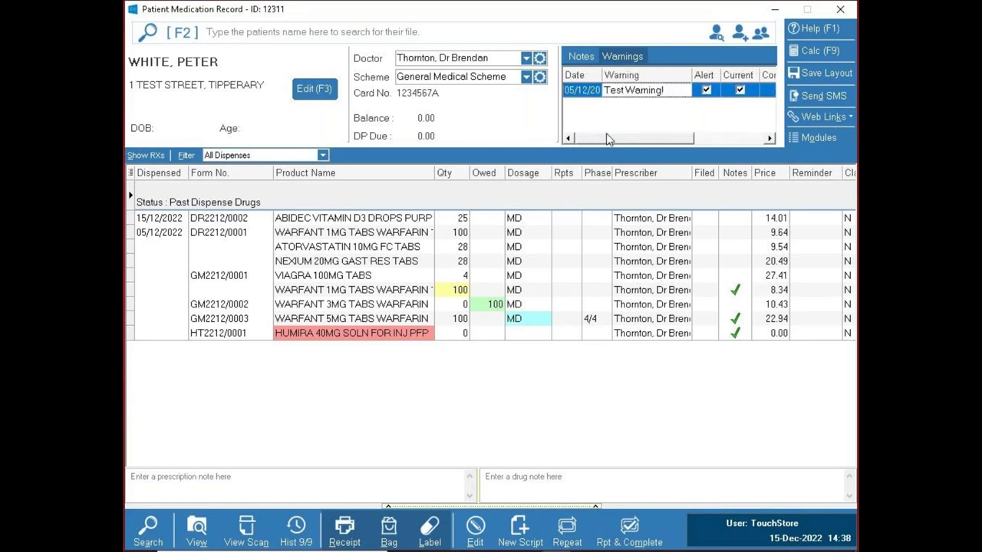
Step: Back out of repeating the WARFANT 1MG loan script and repeat the WARFANT 3MG script instead
{"action": "left_click", "coordinate": [581, 57]}
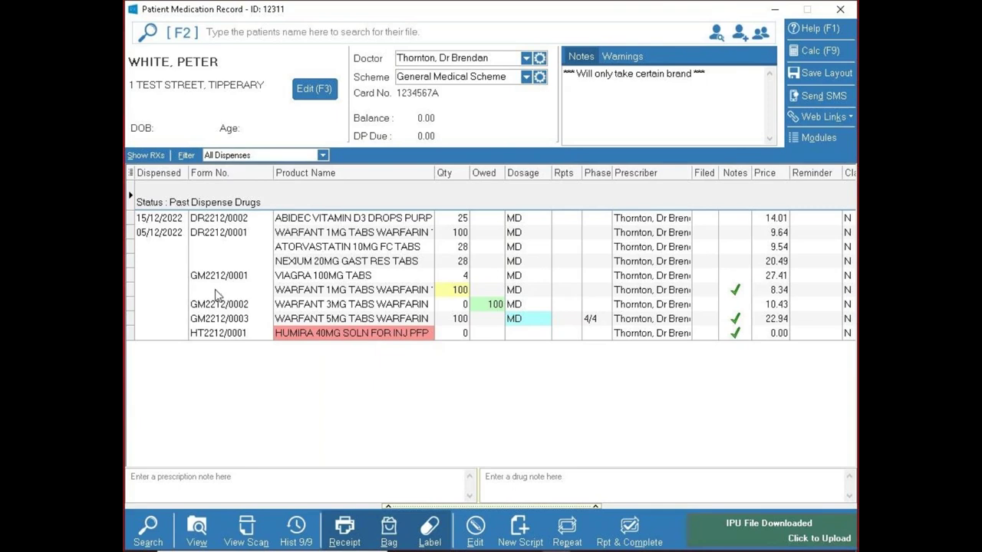
{"action": "left_click", "coordinate": [361, 290]}
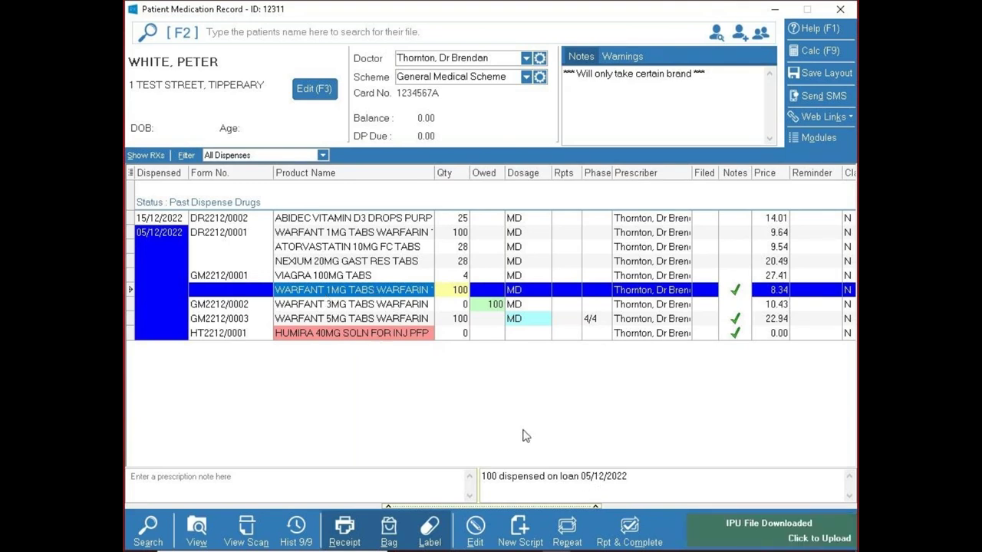
{"action": "left_click", "coordinate": [569, 526]}
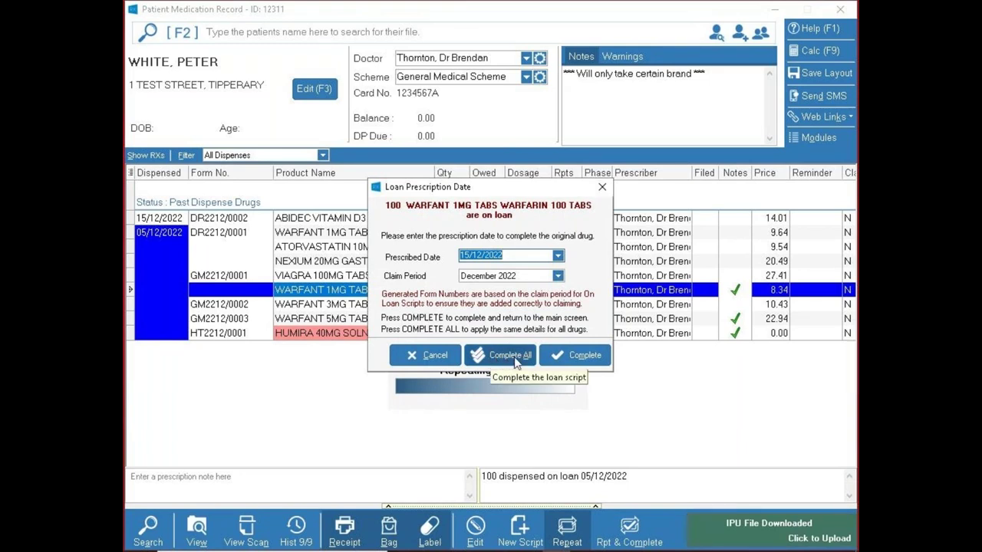
{"action": "left_click", "coordinate": [428, 356]}
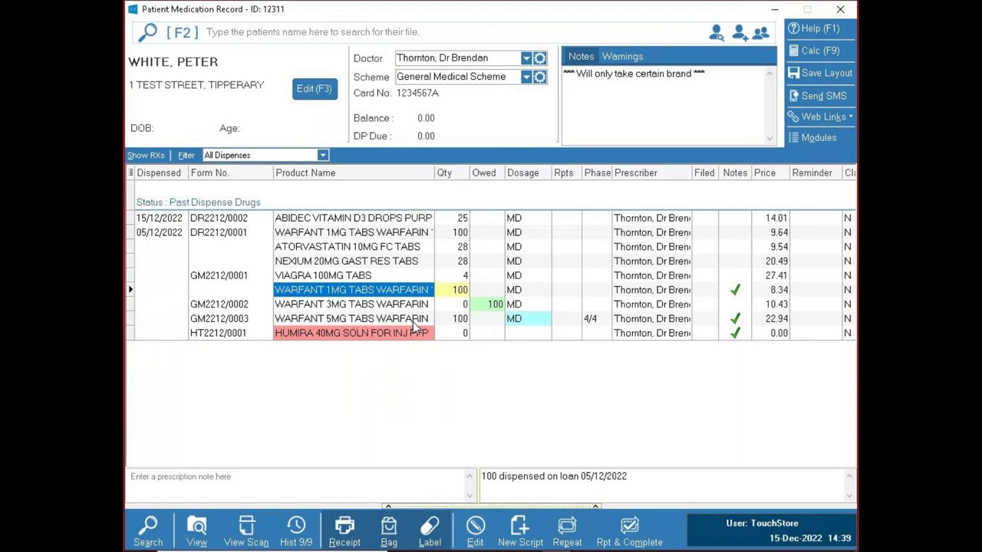
{"action": "left_click", "coordinate": [373, 293]}
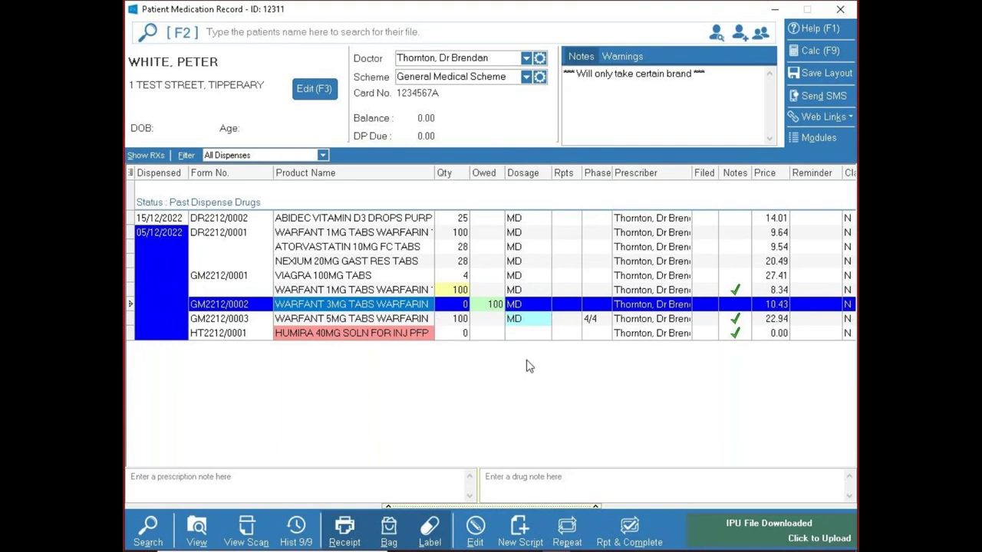
{"action": "left_click", "coordinate": [568, 529]}
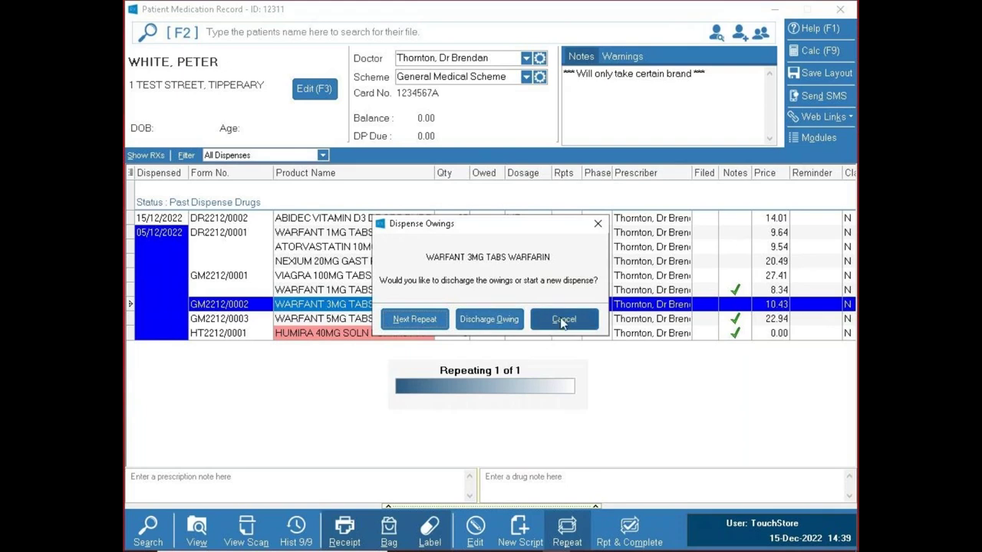
Step: Discharge the WARFANT 3MG owing, trying dispensed quantities 50, 0 and 1 and the levy charge
{"action": "left_click", "coordinate": [491, 319]}
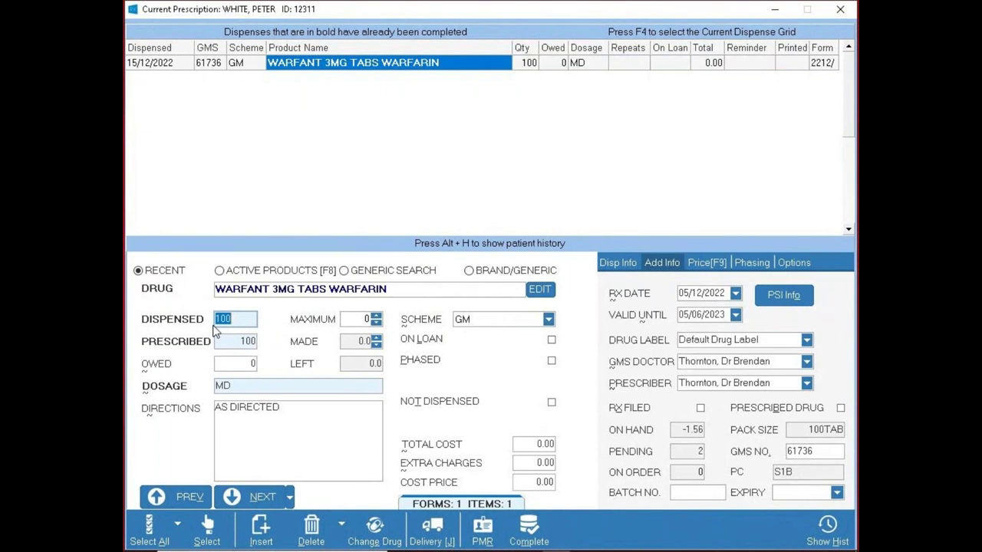
{"action": "type", "text": "50"}
{"action": "key", "text": "Tab"}
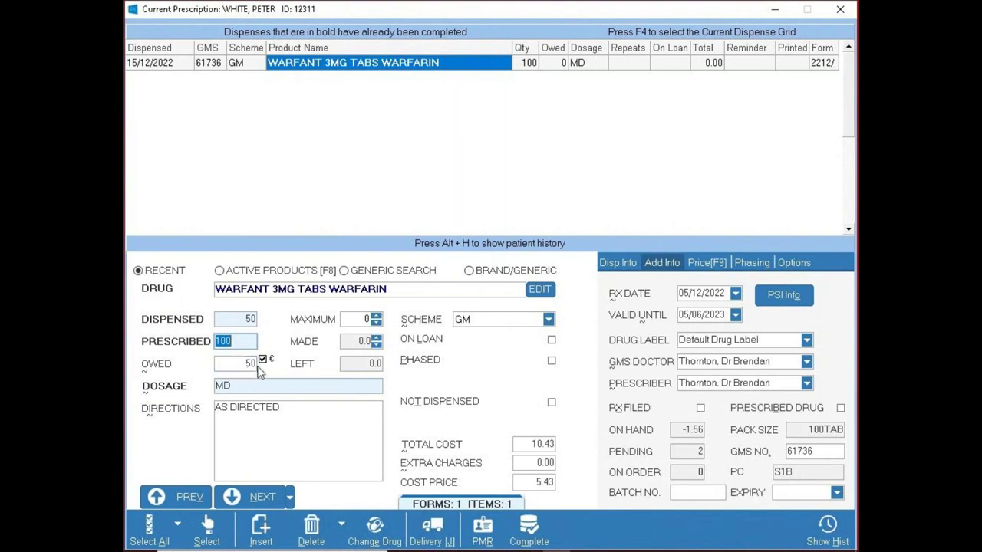
{"action": "left_click", "coordinate": [264, 361]}
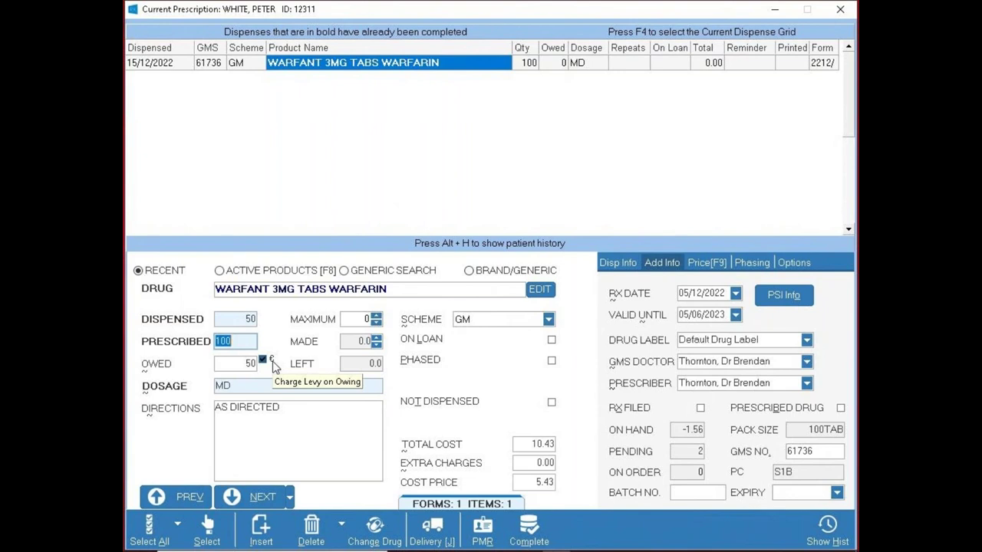
{"action": "left_click", "coordinate": [238, 319]}
{"action": "type", "text": "0"}
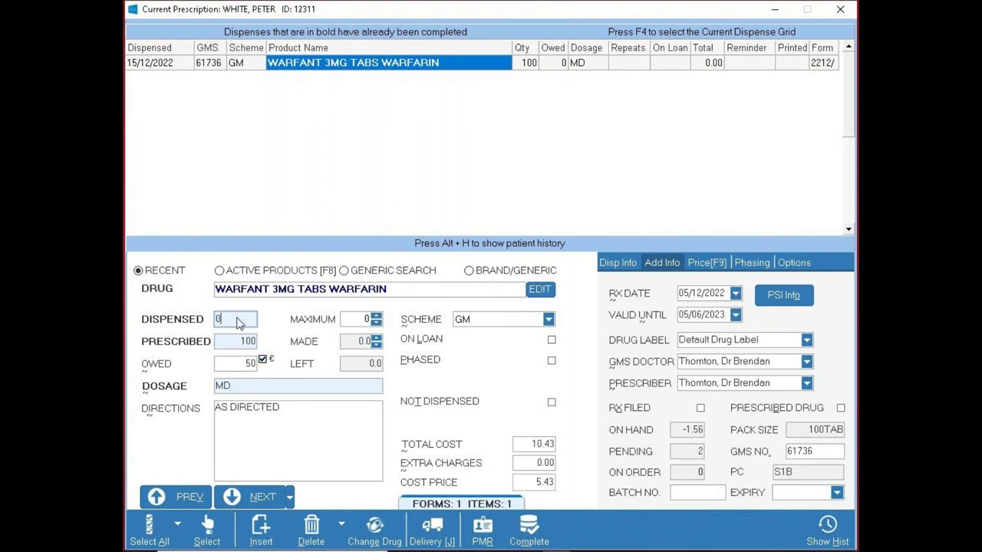
{"action": "key", "text": "Tab"}
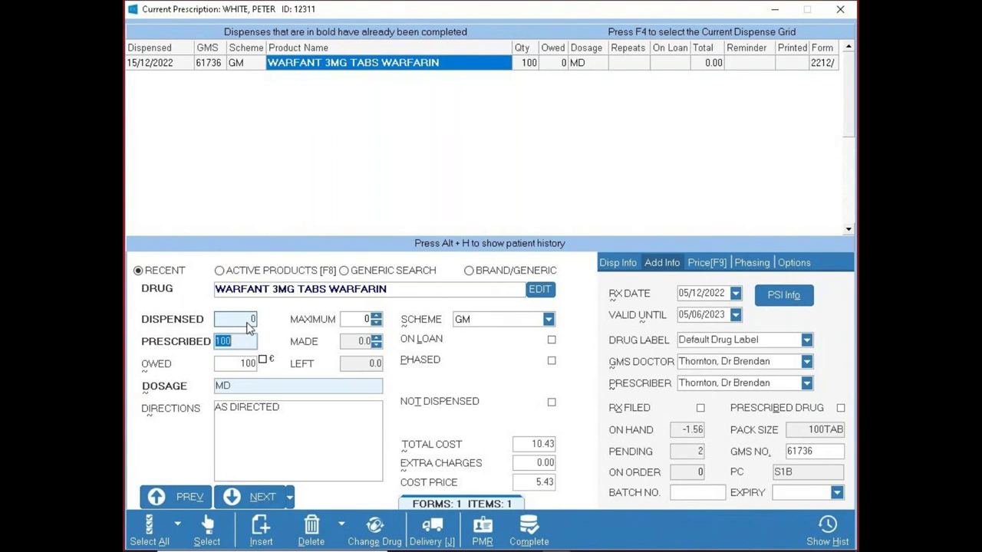
{"action": "left_click", "coordinate": [247, 326]}
{"action": "type", "text": "1"}
{"action": "key", "text": "Tab"}
Step: Set the dispensed quantity to all 100 tablets and complete the dispense
{"action": "left_click", "coordinate": [263, 360]}
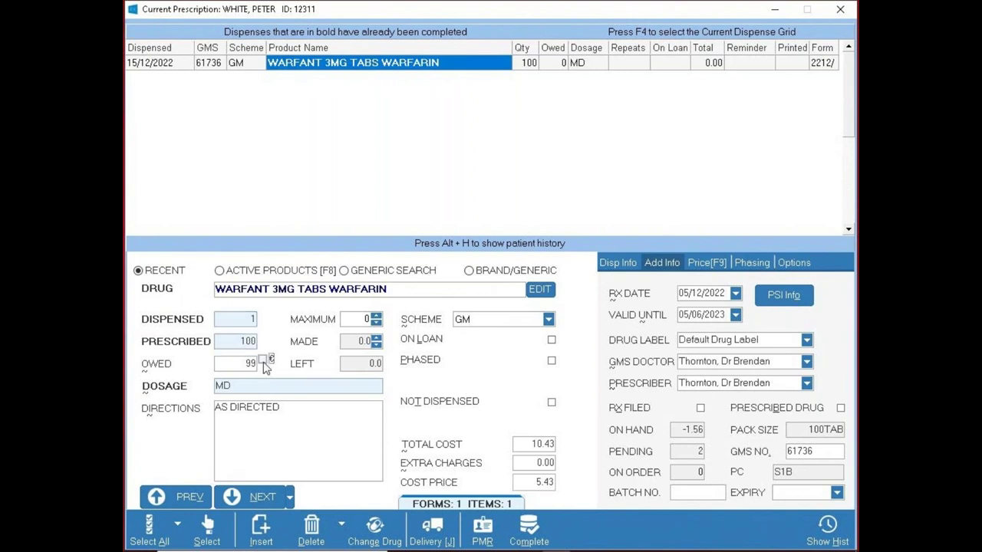
{"action": "left_click", "coordinate": [263, 360]}
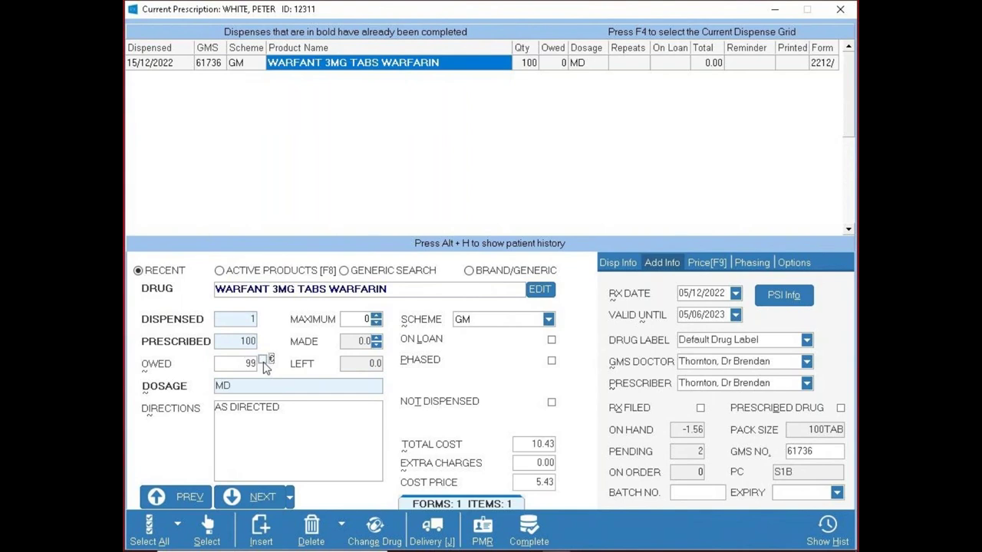
{"action": "left_click", "coordinate": [242, 327]}
{"action": "type", "text": "100"}
{"action": "key", "text": "Tab"}
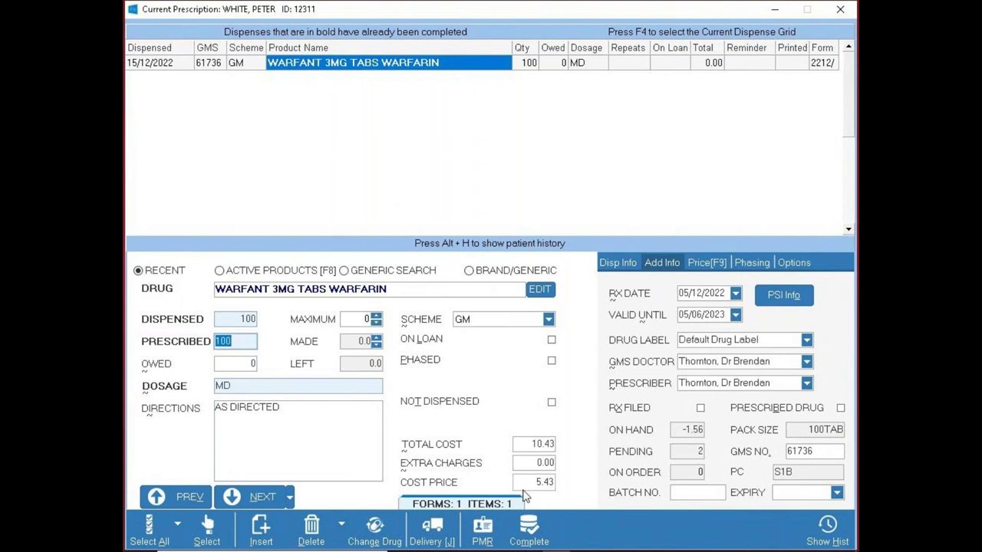
{"action": "left_click", "coordinate": [532, 529]}
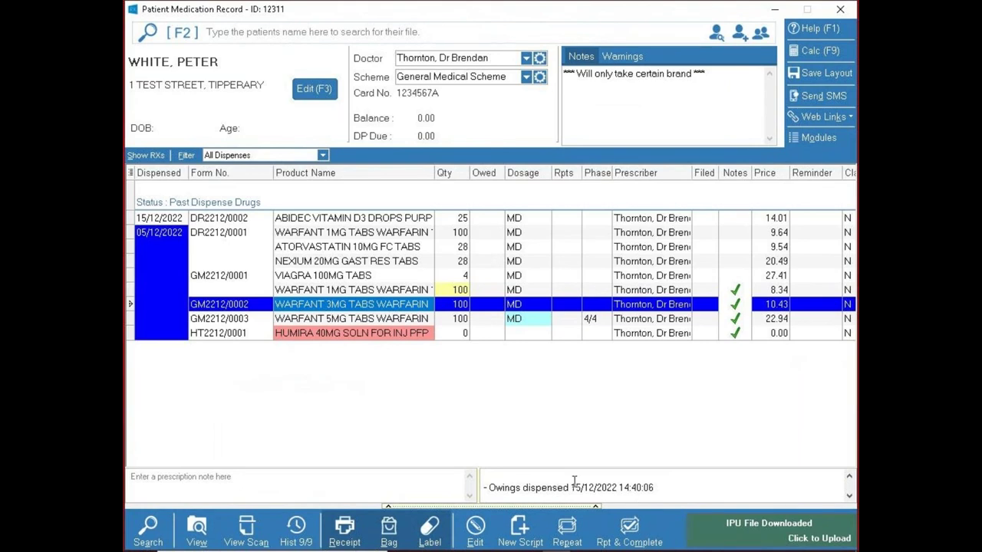
{"action": "double_click", "coordinate": [641, 494]}
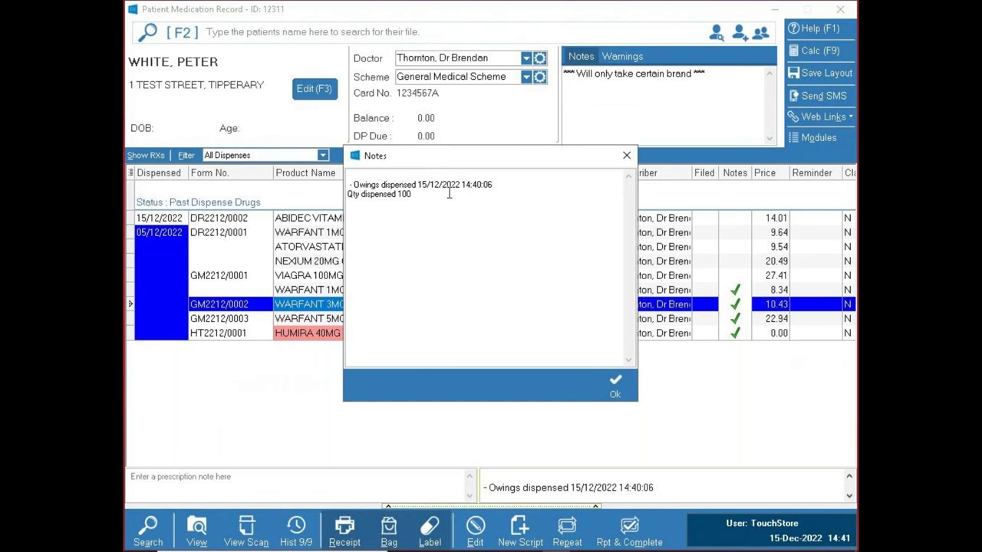
{"action": "left_click", "coordinate": [615, 383]}
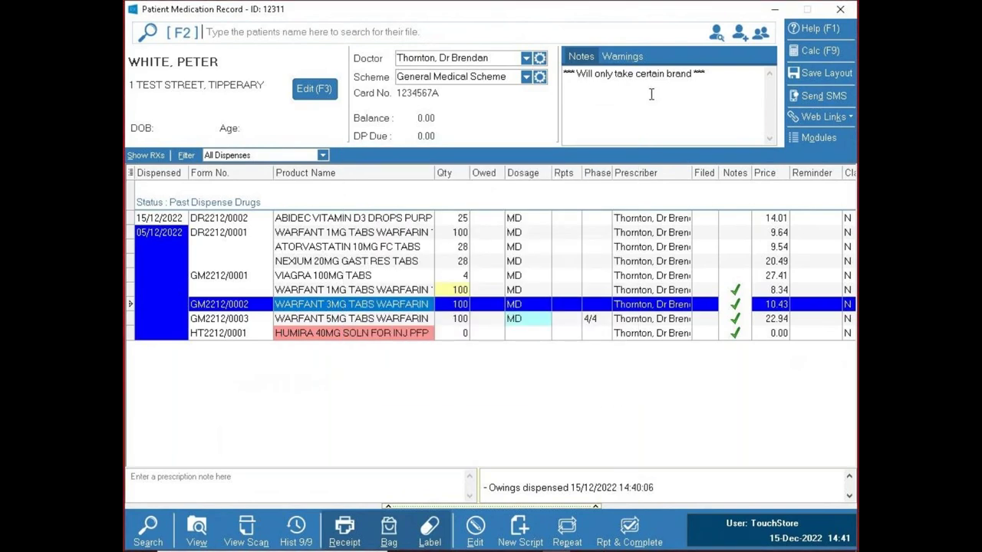
{"action": "double_click", "coordinate": [651, 93]}
{"action": "left_click", "coordinate": [623, 148]}
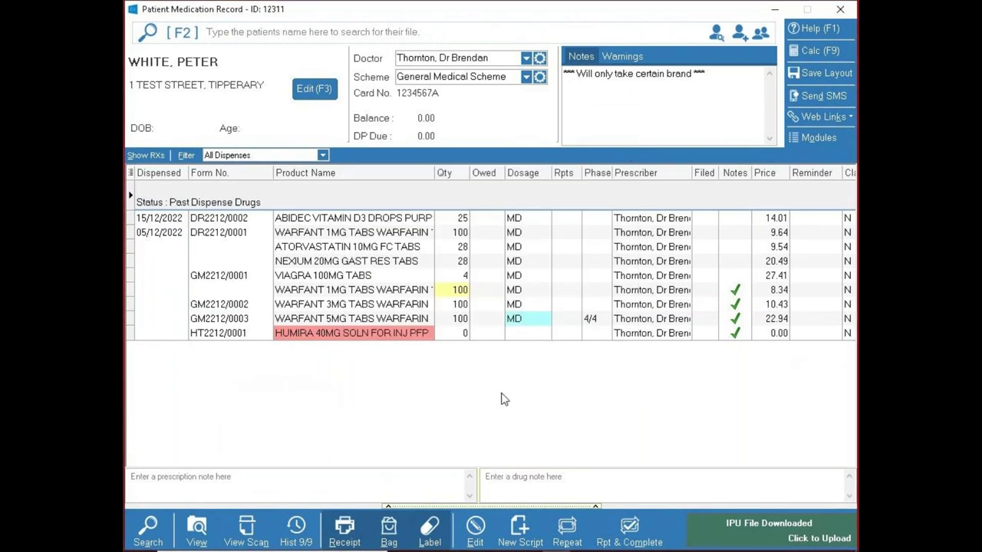
{"action": "left_click", "coordinate": [363, 304]}
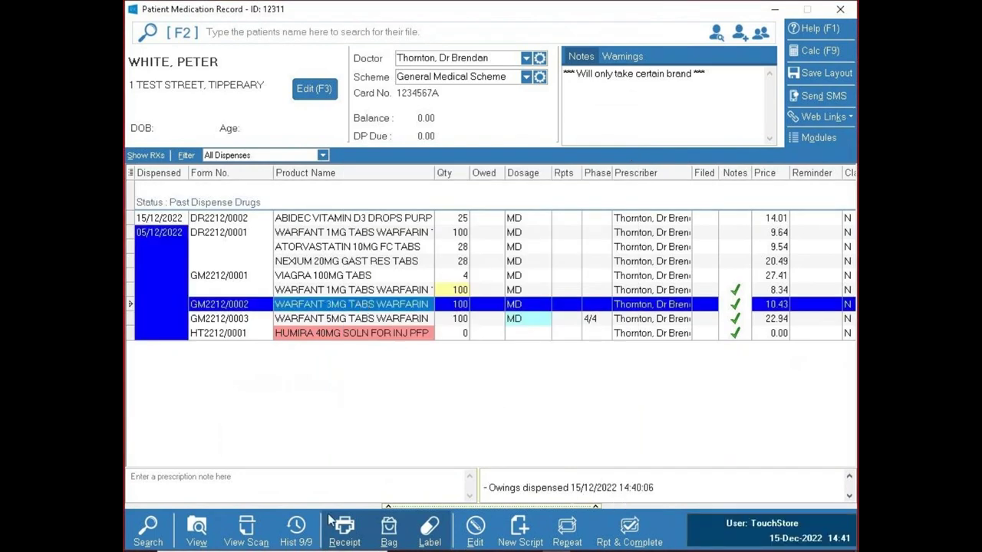
{"action": "left_click", "coordinate": [346, 321]}
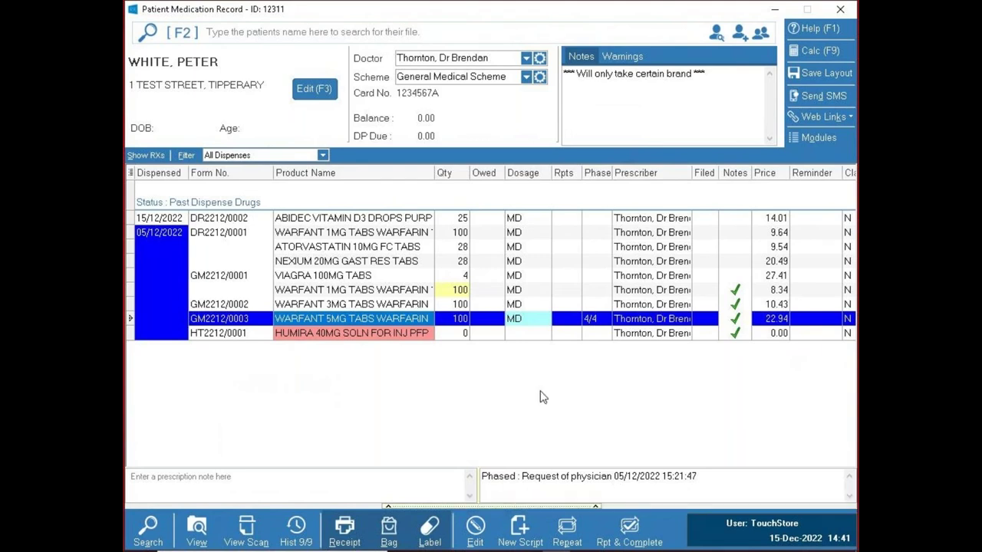
{"action": "left_click", "coordinate": [364, 337]}
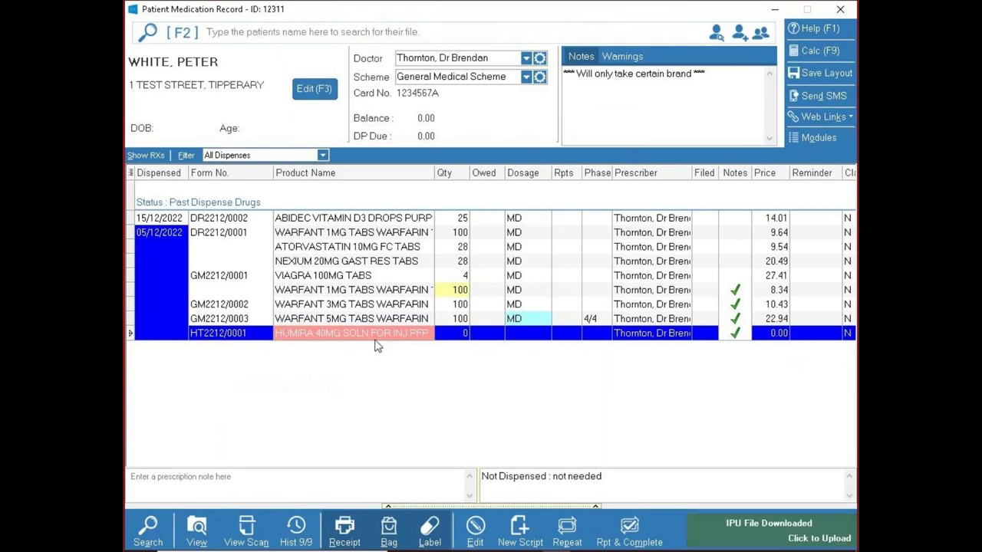
{"action": "left_click", "coordinate": [332, 274]}
{"action": "left_click", "coordinate": [334, 262]}
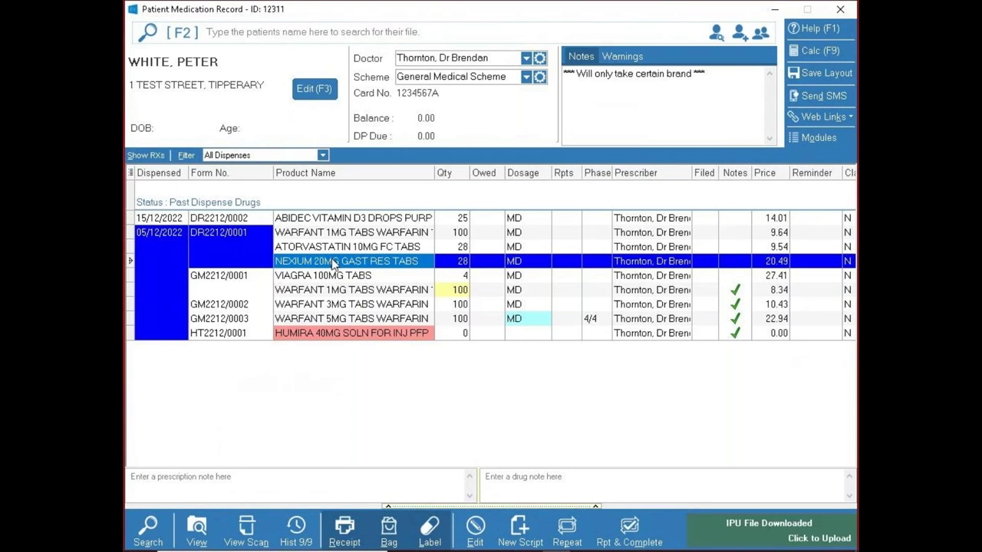
{"action": "left_click", "coordinate": [328, 279]}
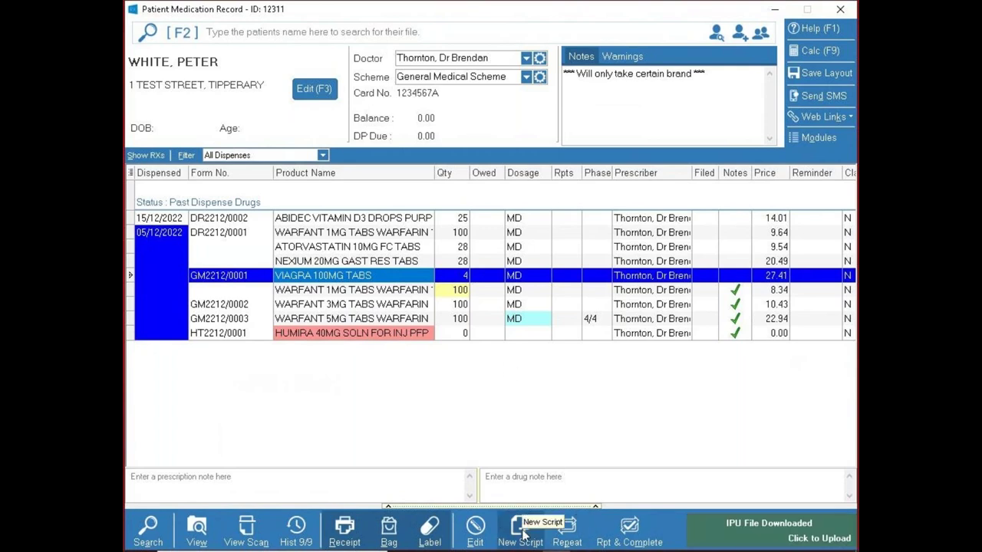
Step: Repeat the VIAGRA 100MG TABS script, dispensing the current product without substitution
{"action": "left_click", "coordinate": [566, 531]}
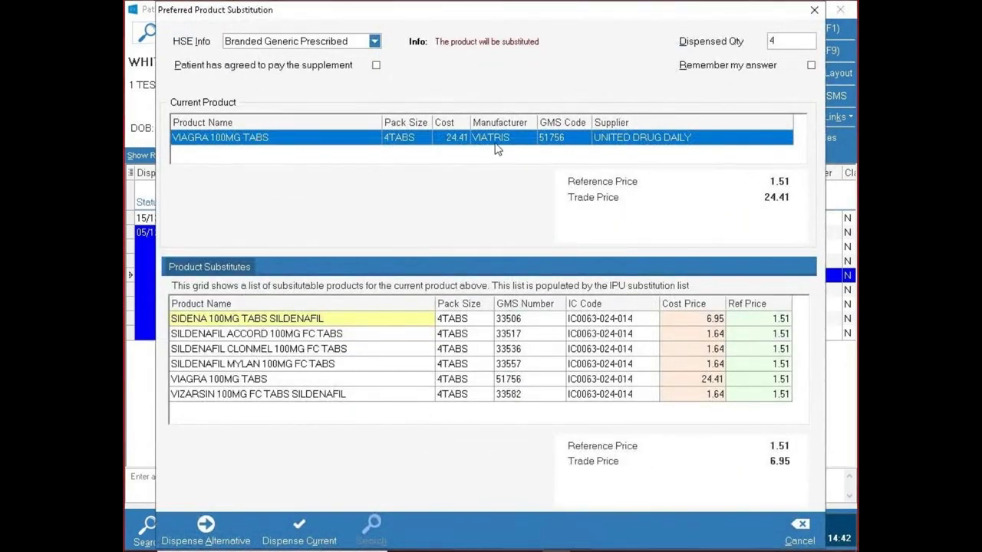
{"action": "left_click", "coordinate": [306, 535]}
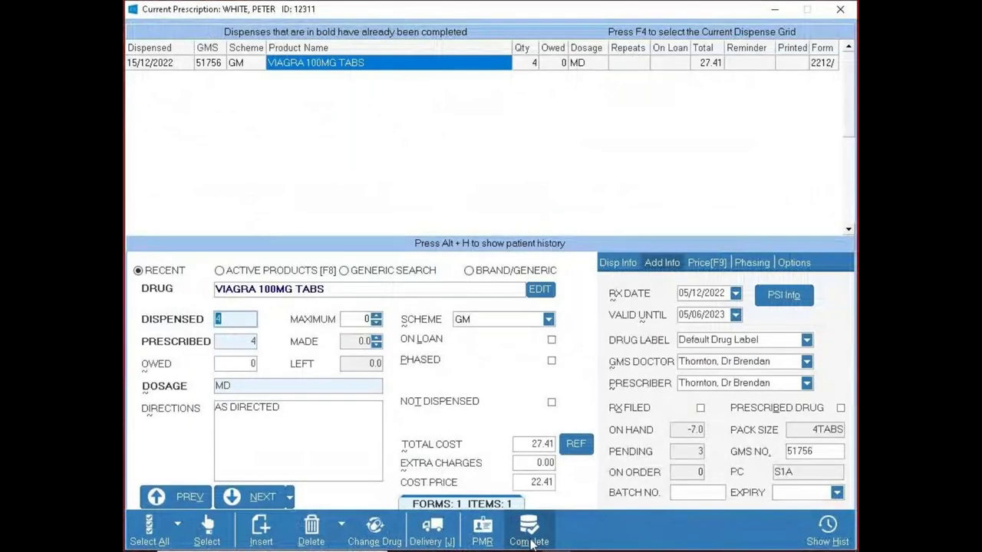
{"action": "left_click", "coordinate": [529, 537]}
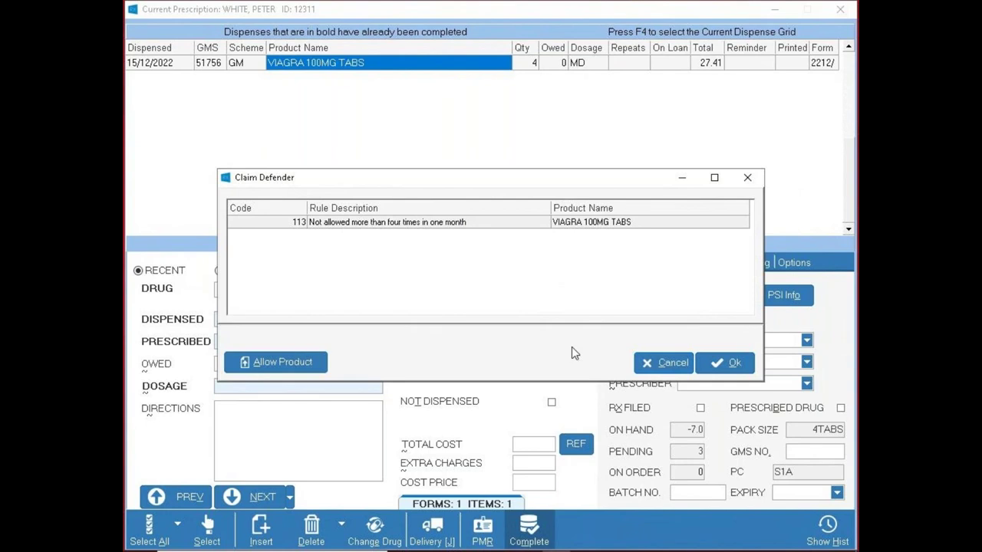
Step: Back out of the rule 113 warning and delete the whole repeated Viagra script
{"action": "left_click", "coordinate": [676, 366]}
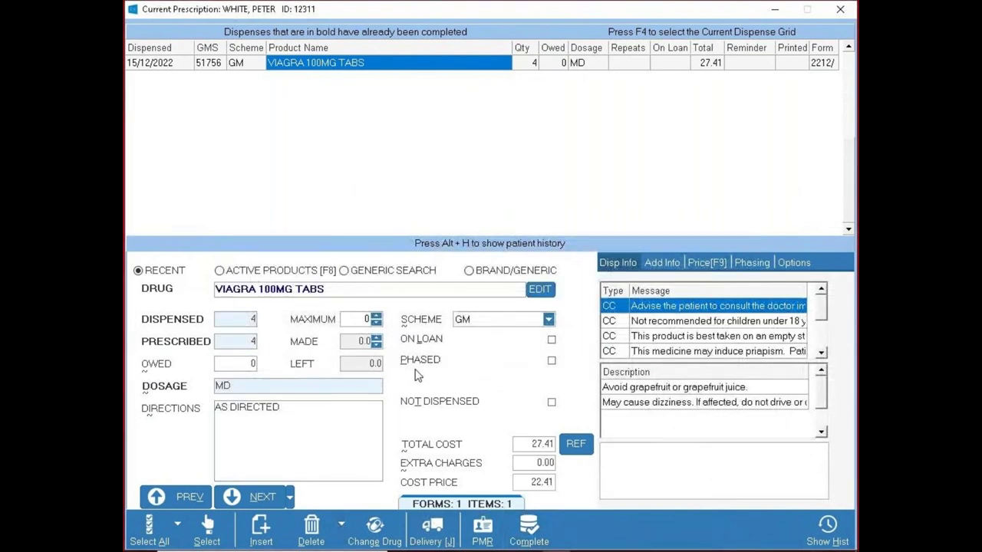
{"action": "left_click", "coordinate": [311, 536]}
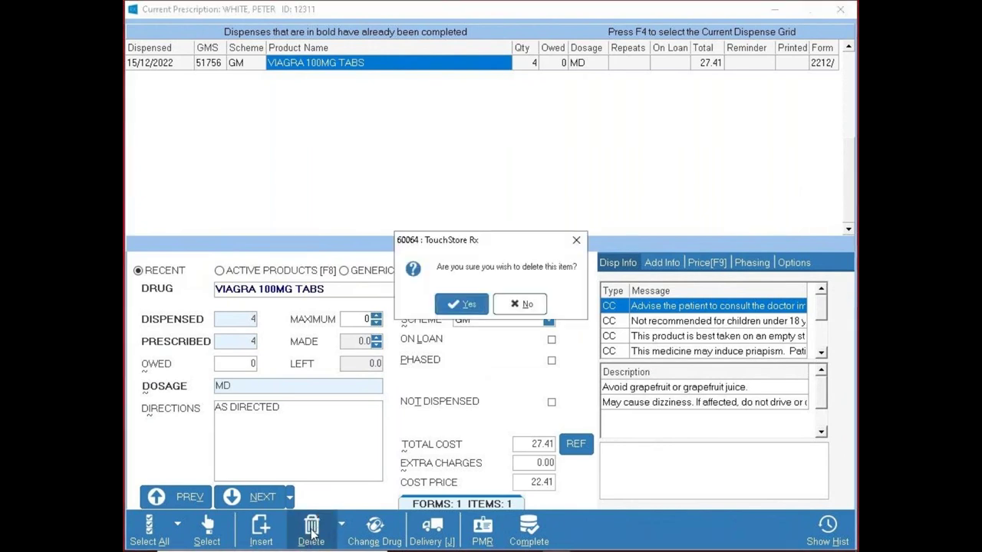
{"action": "left_click", "coordinate": [500, 304]}
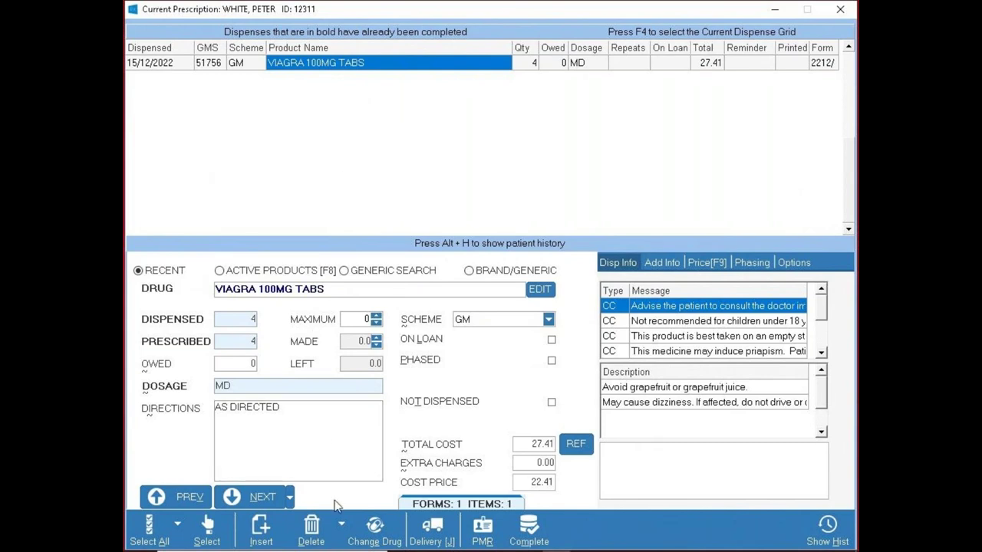
{"action": "left_click", "coordinate": [342, 526]}
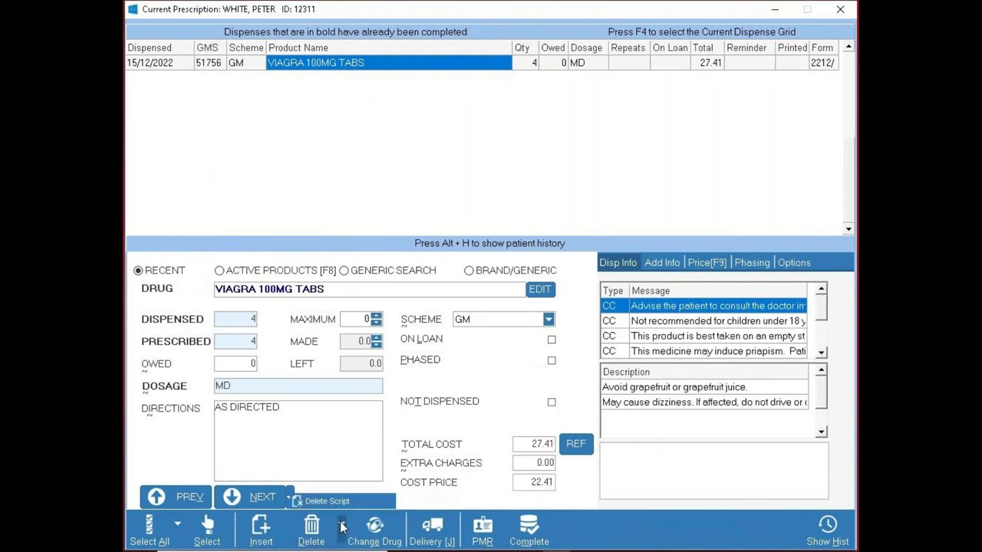
{"action": "left_click", "coordinate": [325, 501]}
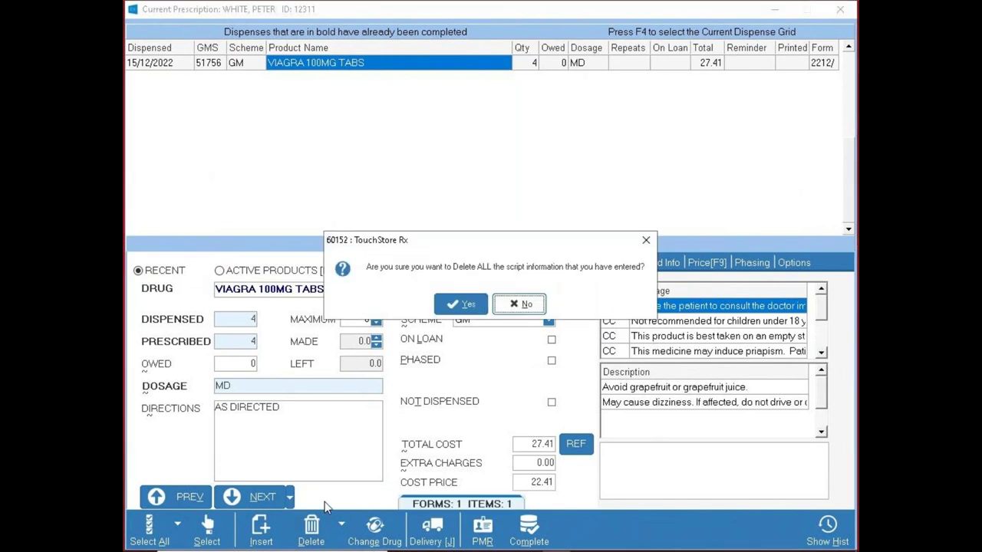
{"action": "left_click", "coordinate": [460, 306]}
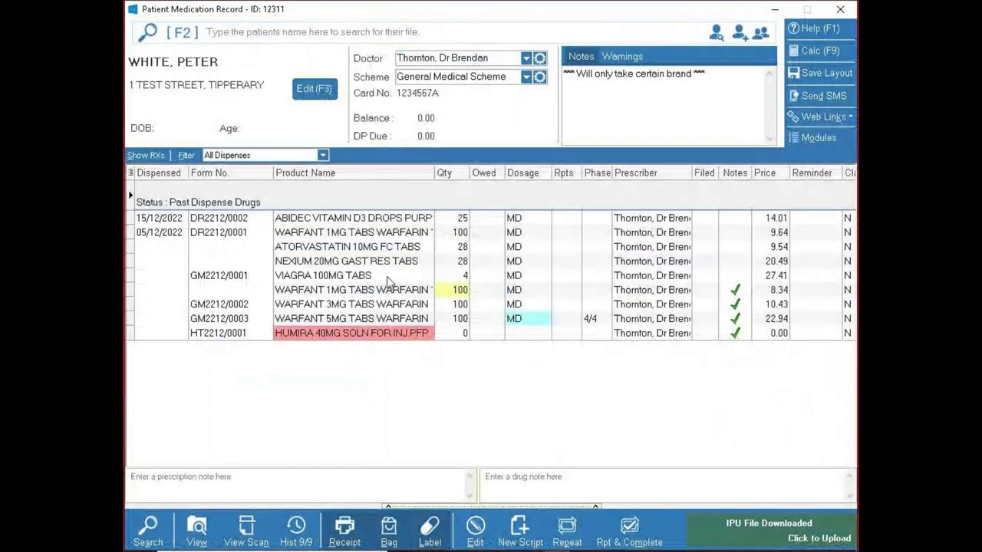
{"action": "left_click", "coordinate": [345, 261]}
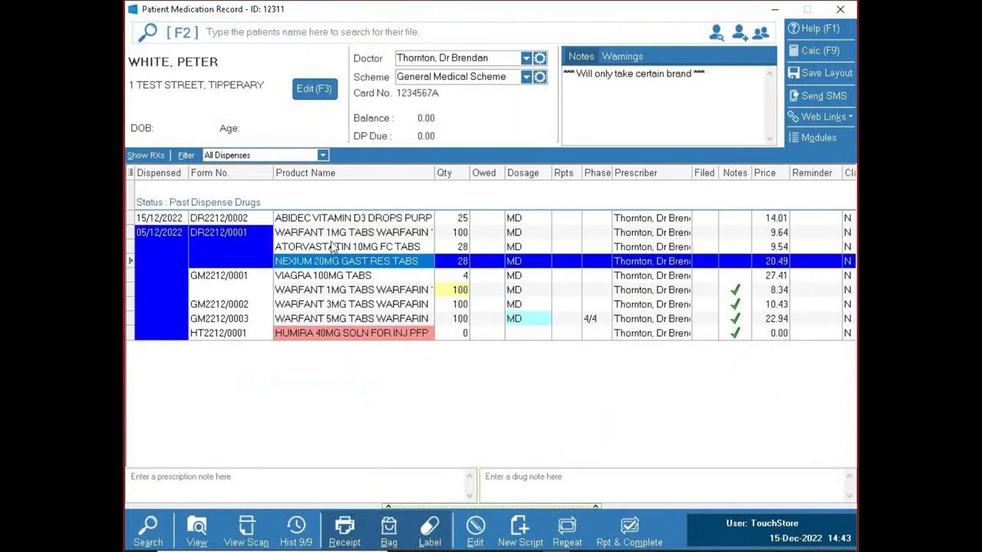
{"action": "left_click", "coordinate": [312, 219]}
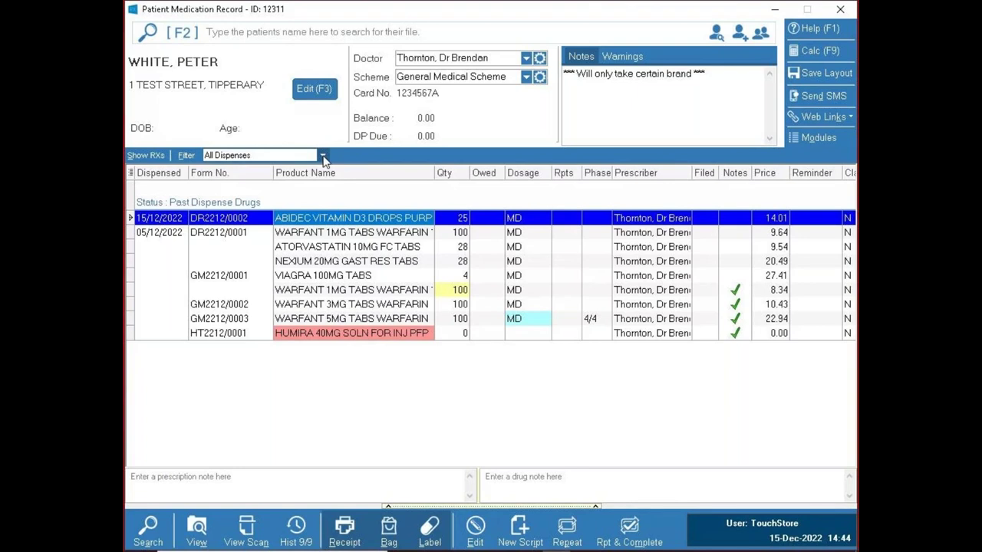
{"action": "left_click", "coordinate": [325, 242]}
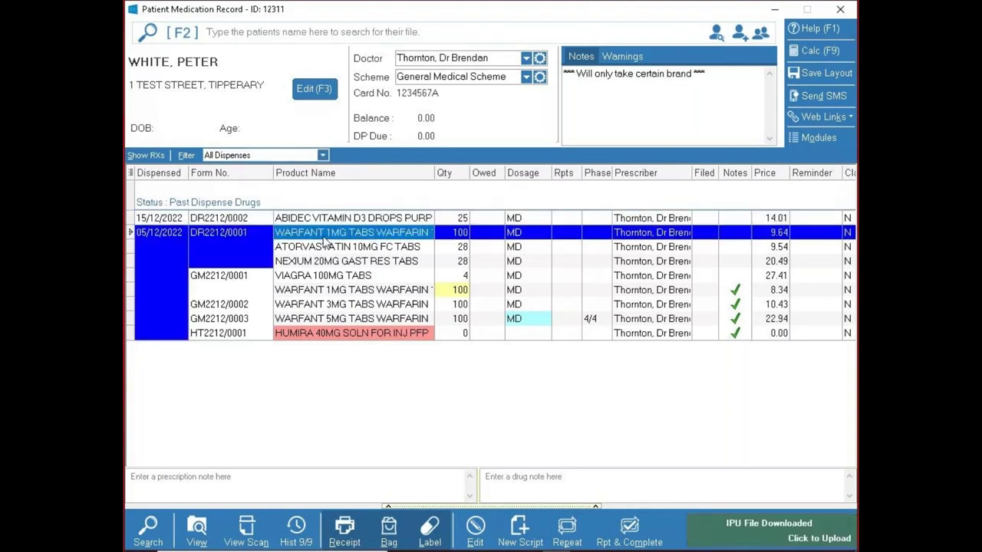
{"action": "left_click", "coordinate": [314, 247]}
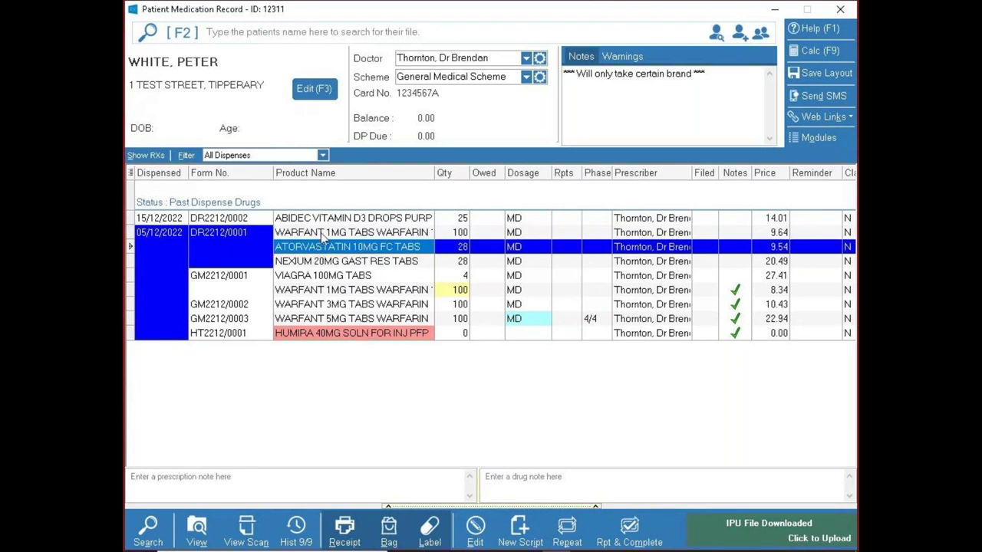
{"action": "left_click", "coordinate": [321, 234]}
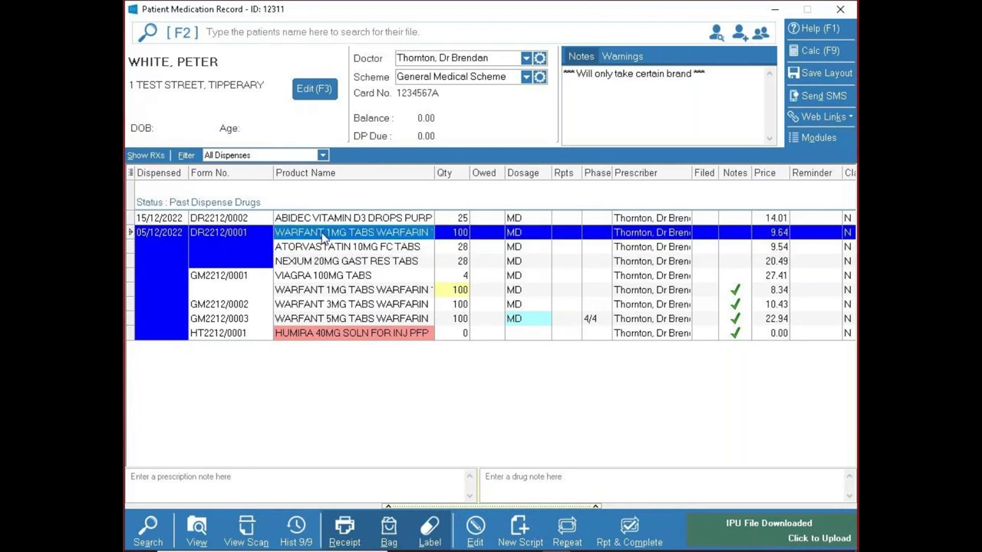
{"action": "left_click", "coordinate": [323, 156]}
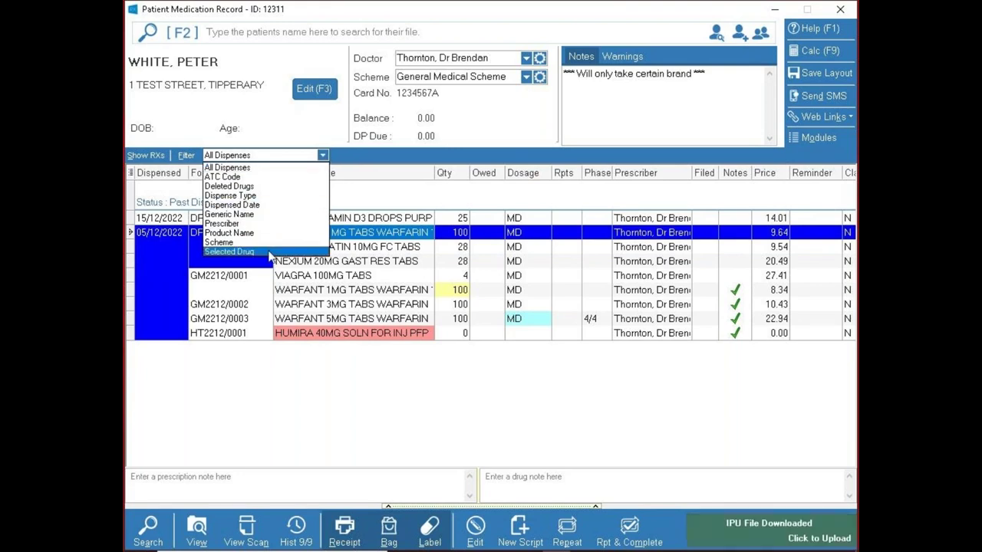
{"action": "left_click", "coordinate": [270, 252]}
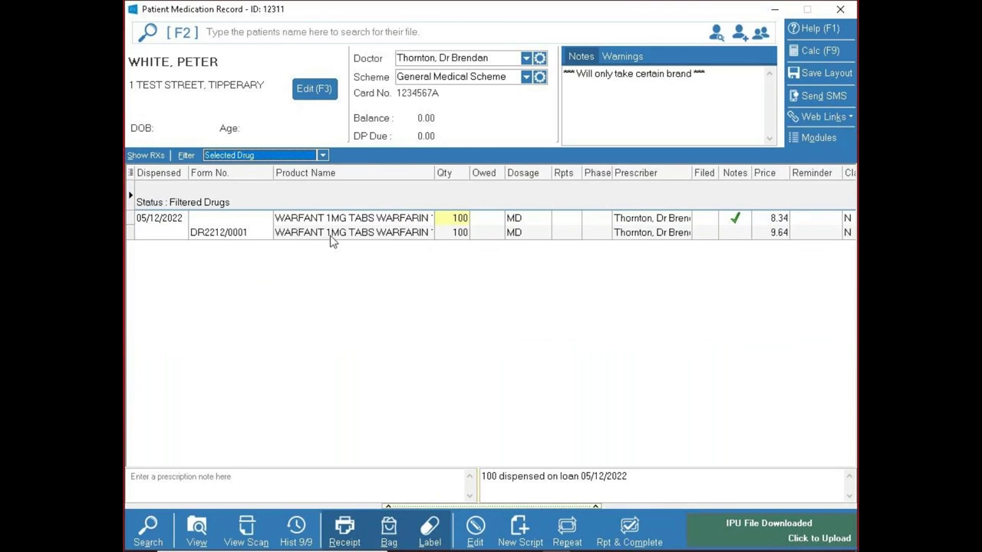
{"action": "left_click", "coordinate": [323, 155]}
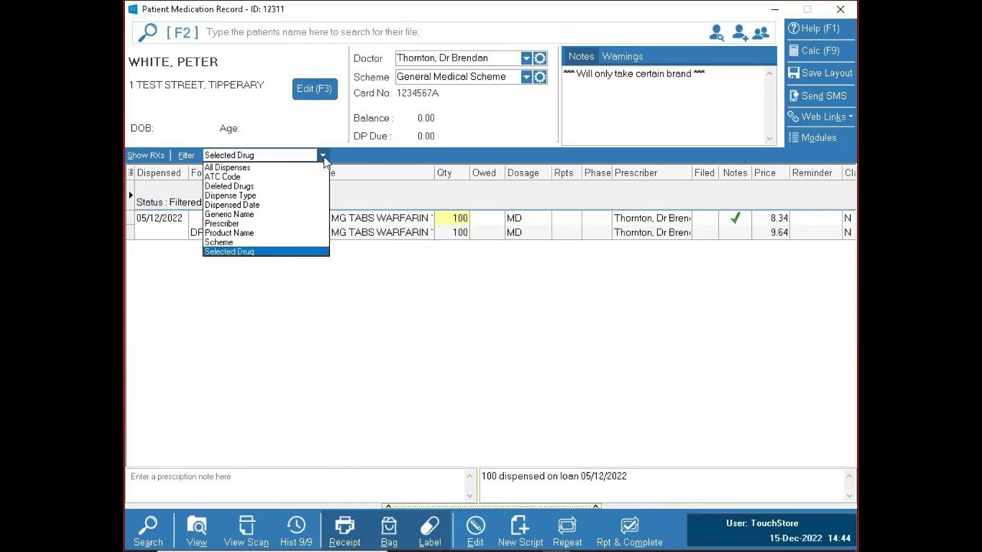
{"action": "left_click", "coordinate": [286, 168]}
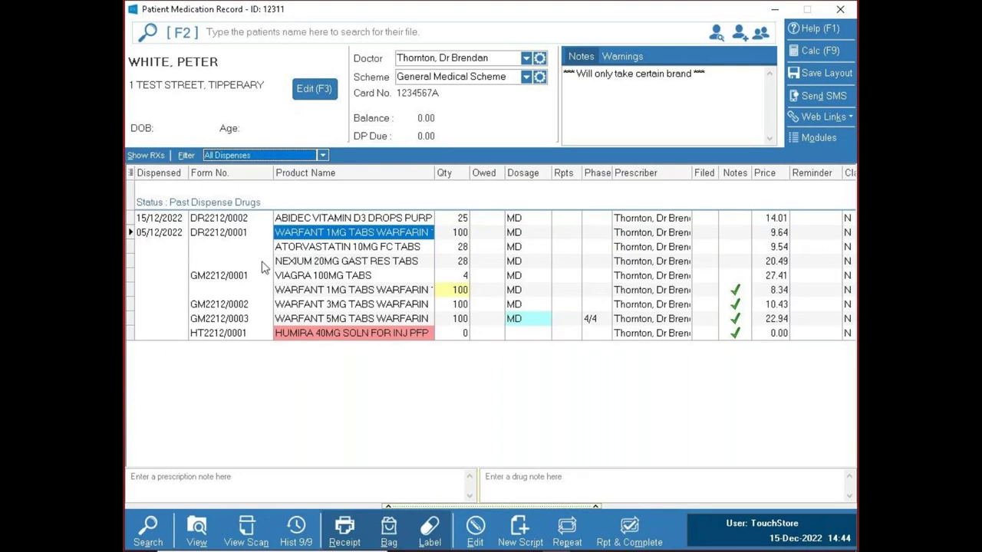
{"action": "left_click", "coordinate": [322, 155]}
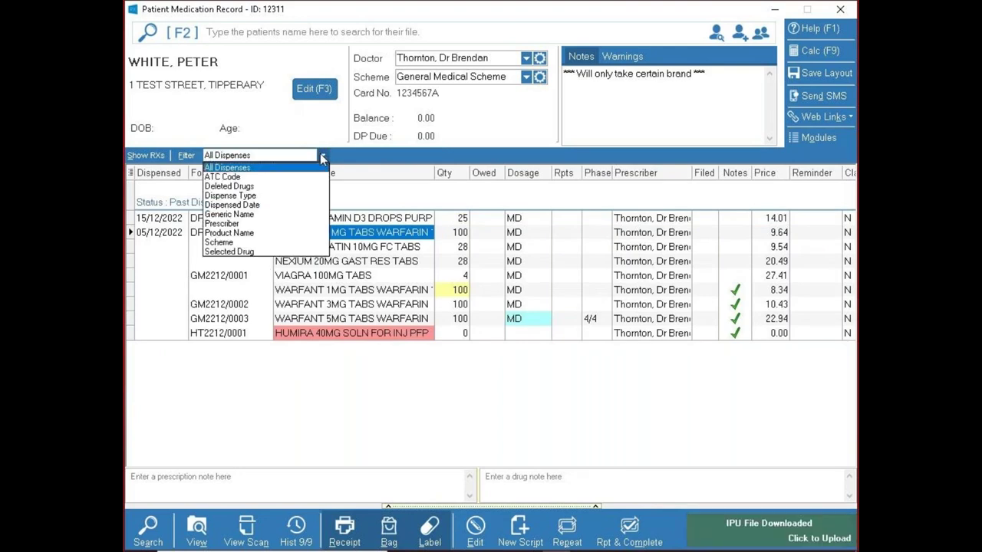
{"action": "left_click", "coordinate": [254, 234]}
{"action": "left_click", "coordinate": [371, 153]}
{"action": "type", "text": "warfan"}
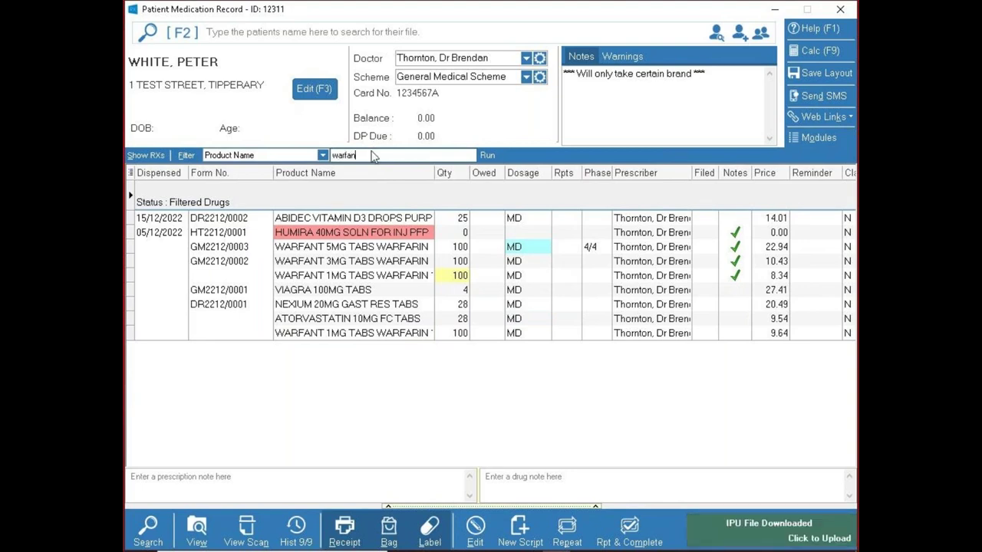
{"action": "left_click", "coordinate": [486, 157]}
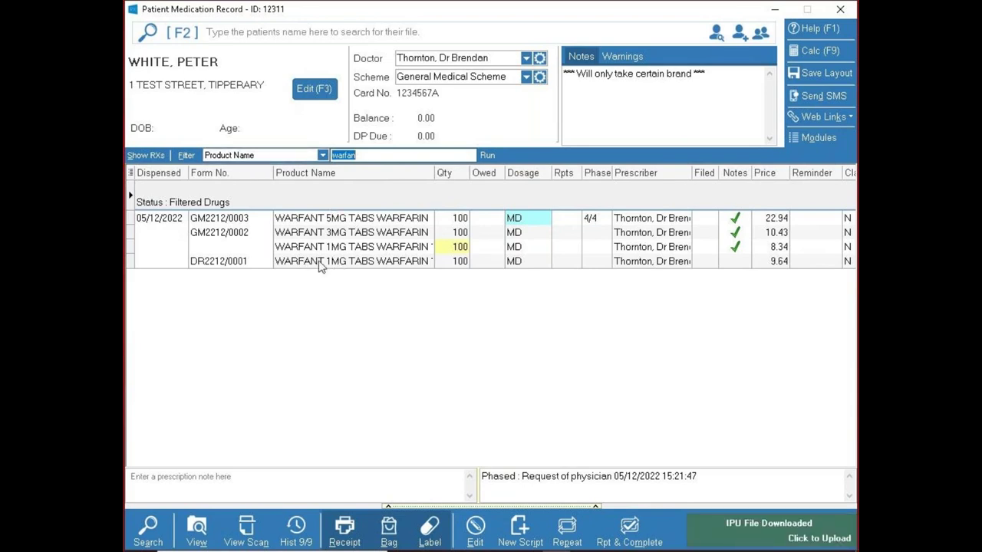
{"action": "left_click", "coordinate": [388, 156]}
{"action": "key", "text": "BackSpace"}
{"action": "key", "text": "BackSpace"}
{"action": "key", "text": "BackSpace"}
{"action": "key", "text": "BackSpace"}
{"action": "key", "text": "BackSpace"}
{"action": "key", "text": "BackSpace"}
{"action": "key", "text": "BackSpace"}
{"action": "key", "text": "BackSpace"}
{"action": "left_click", "coordinate": [322, 154]}
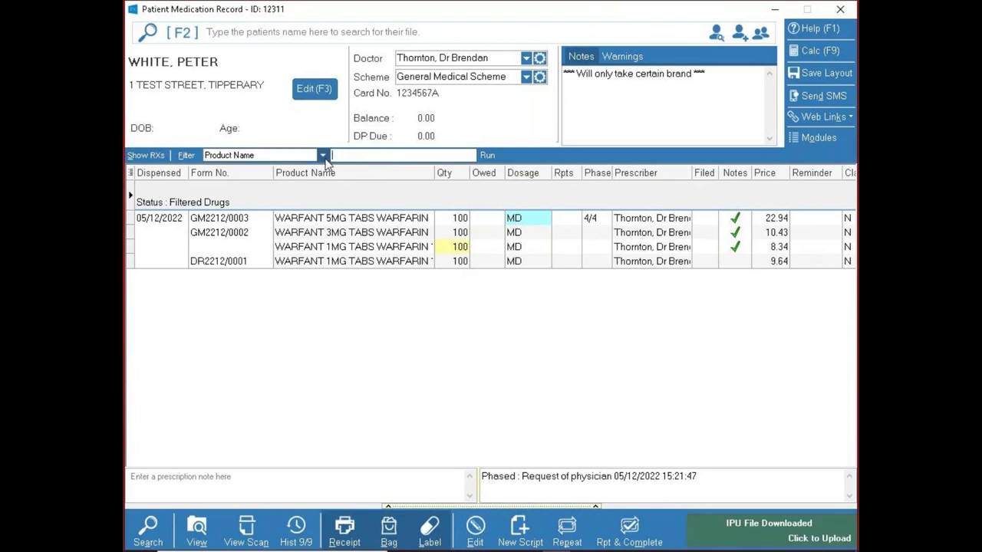
{"action": "left_click", "coordinate": [307, 168]}
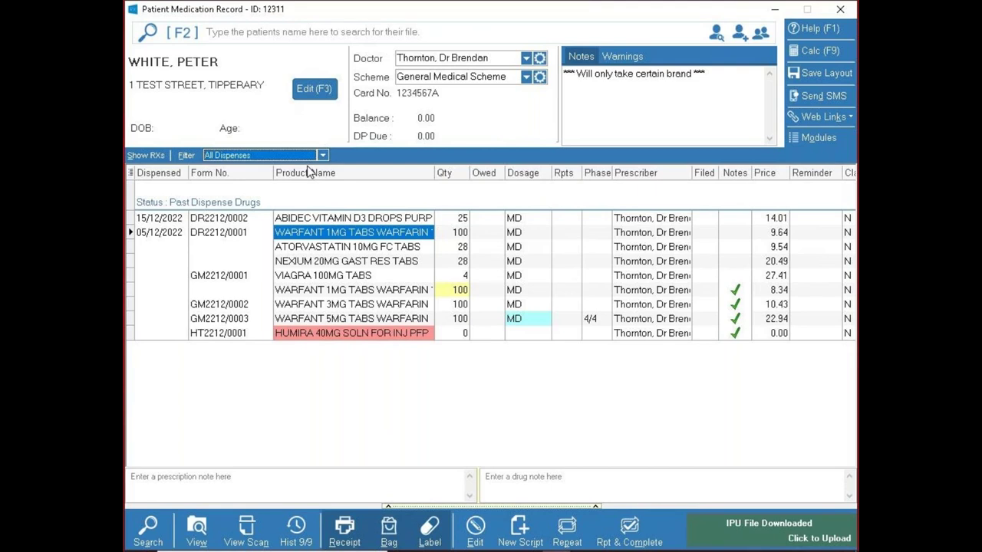
{"action": "left_click", "coordinate": [354, 219]}
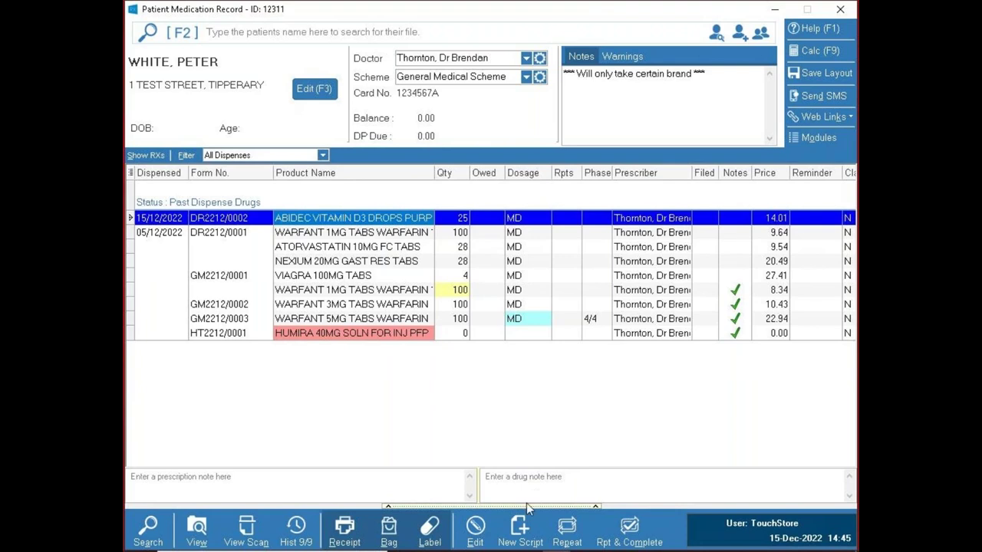
Step: Start a new script for Warfant 1MG, past the interaction warning, with dosage MD
{"action": "left_click", "coordinate": [521, 527]}
{"action": "type", "text": "war"}
{"action": "key", "text": "Return"}
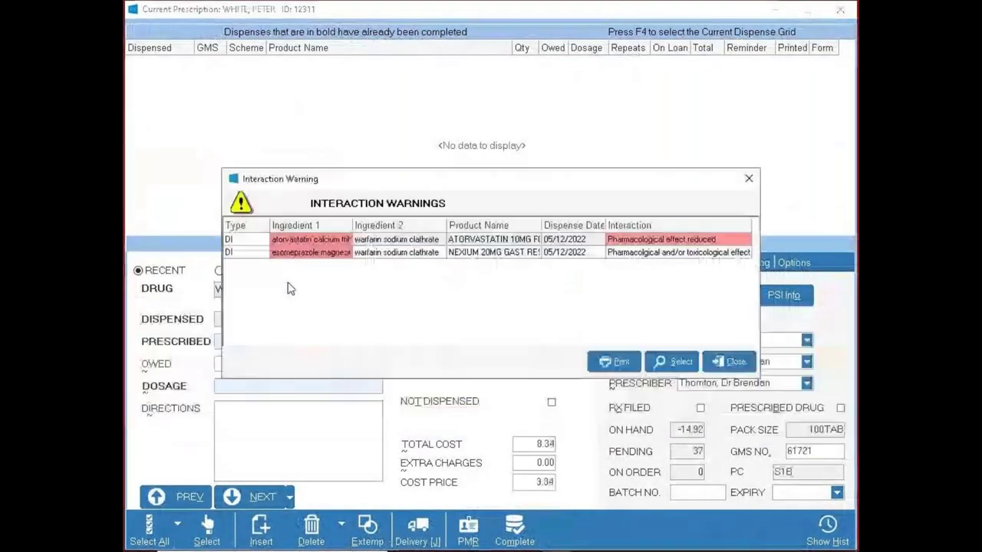
{"action": "left_click", "coordinate": [730, 361]}
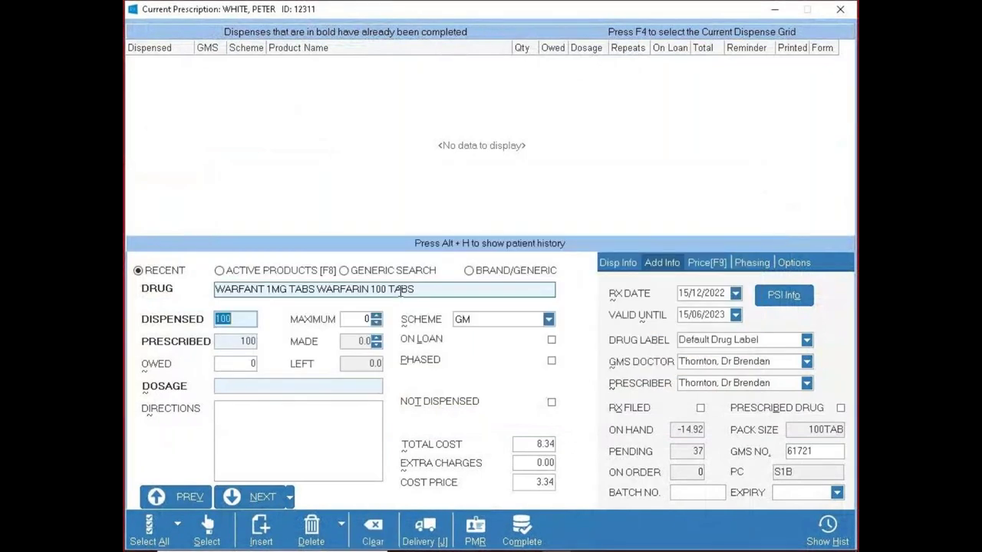
{"action": "key", "text": "Return"}
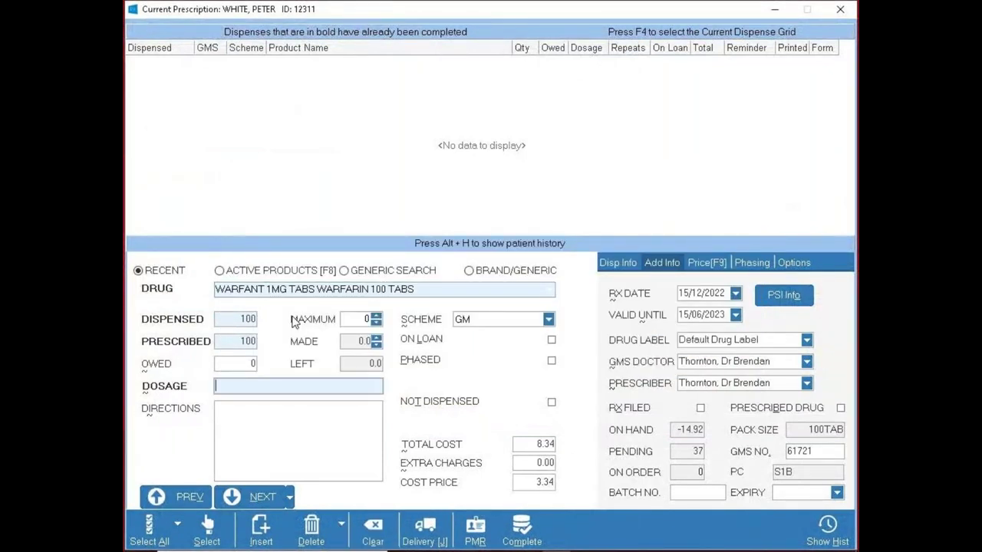
{"action": "type", "text": "MD"}
Step: Set both the prescribed and dispensed quantities of Warfant 1MG to 100
{"action": "left_click", "coordinate": [222, 320]}
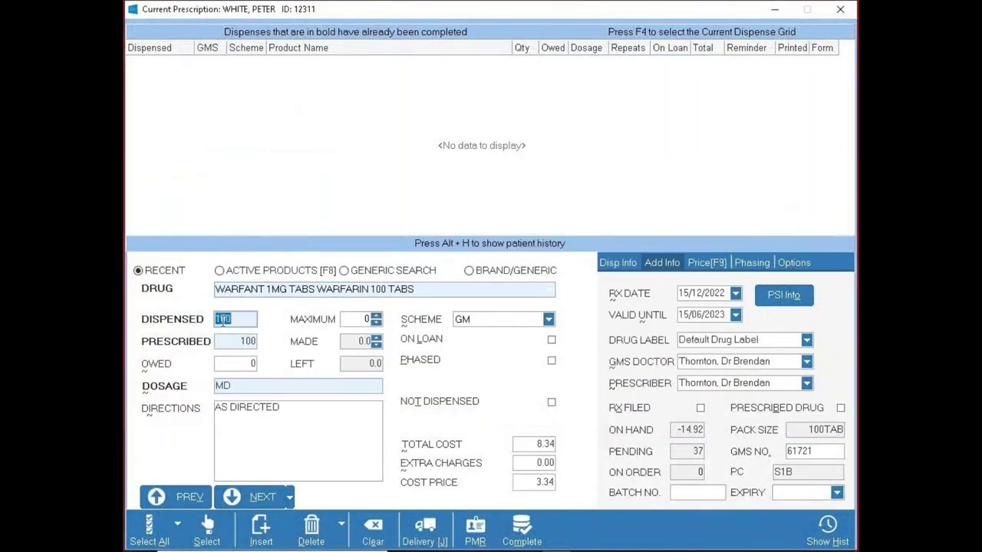
{"action": "type", "text": "0"}
{"action": "key", "text": "Return"}
{"action": "type", "text": "100"}
{"action": "key", "text": "Return"}
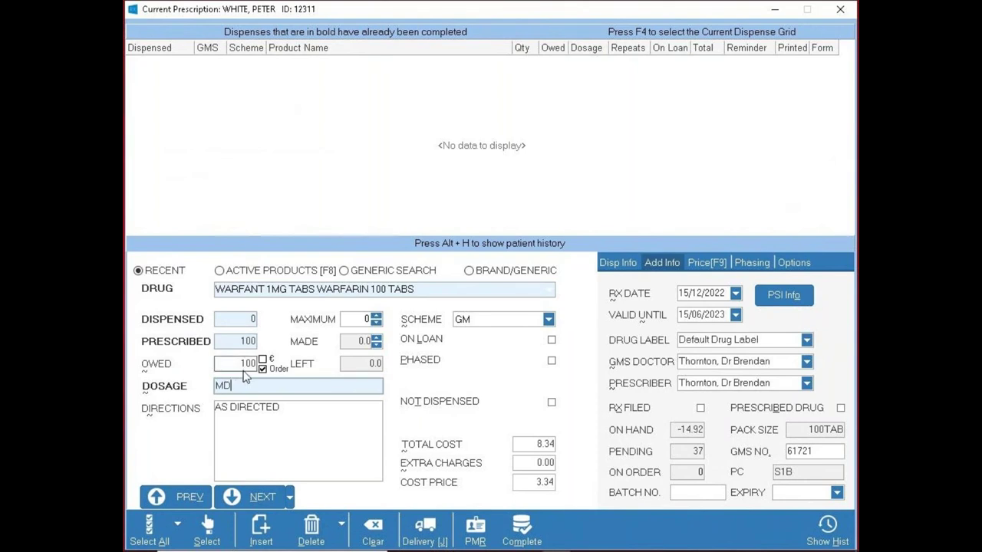
{"action": "left_click", "coordinate": [230, 319]}
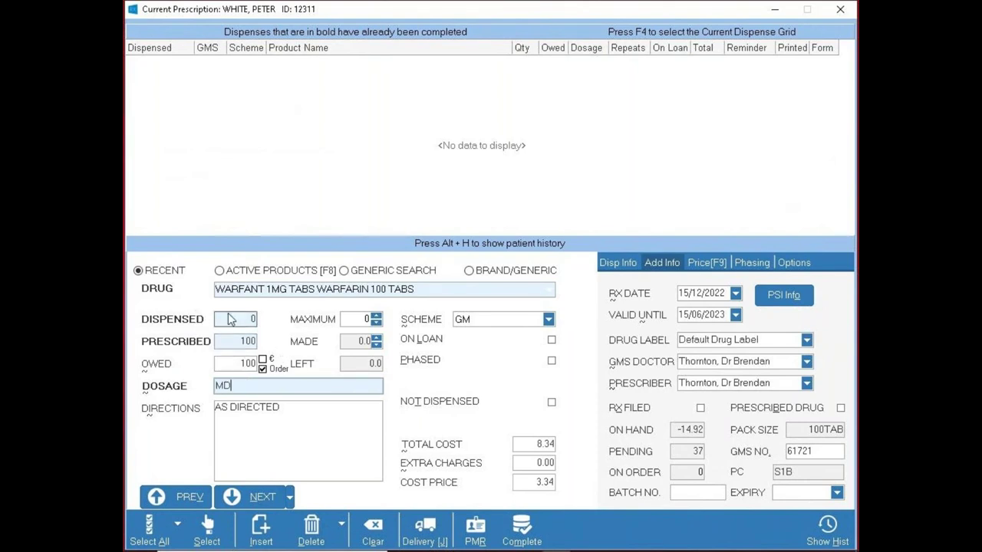
{"action": "type", "text": "100"}
{"action": "key", "text": "Return"}
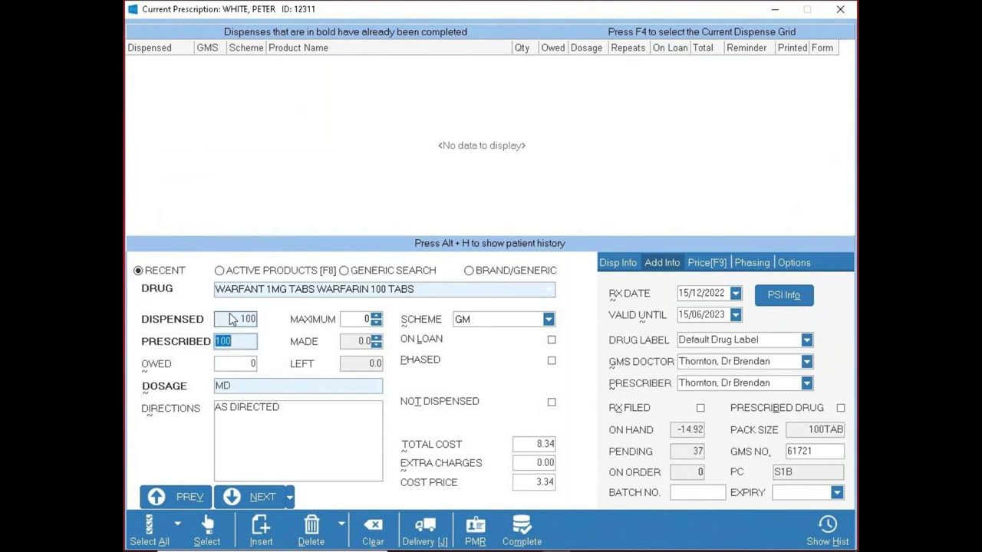
{"action": "left_click", "coordinate": [551, 340]}
{"action": "left_click", "coordinate": [551, 340]}
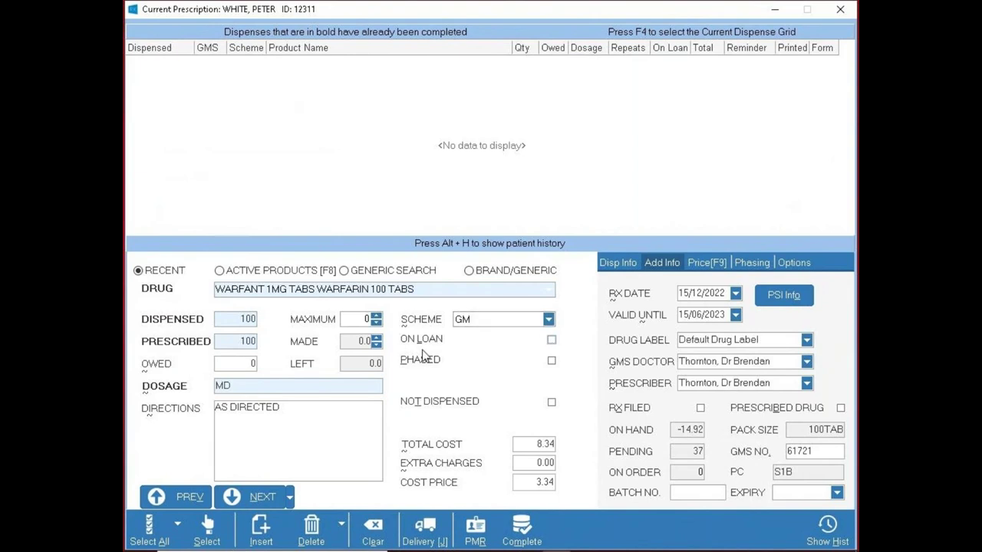
{"action": "left_click", "coordinate": [549, 322]}
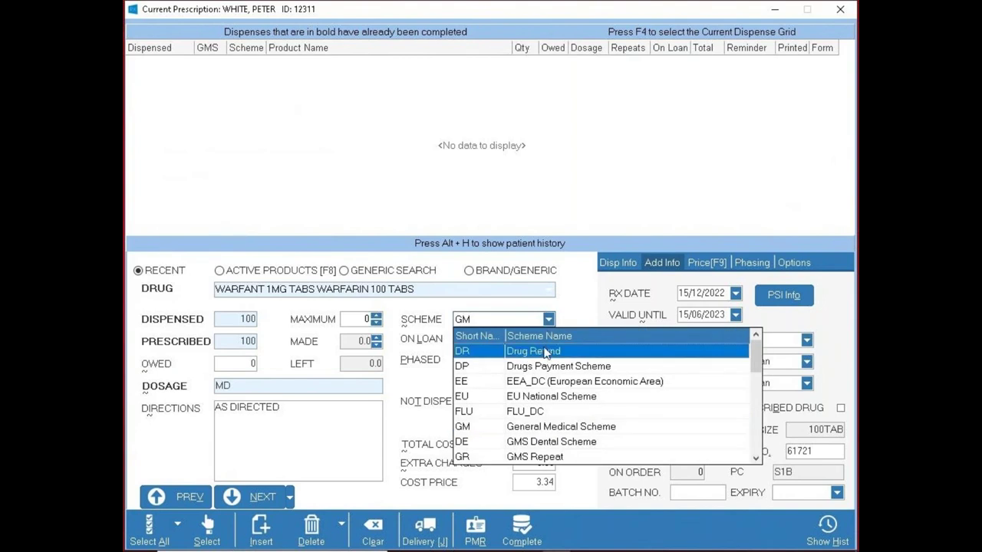
Step: Switch to the DR scheme and flag the warfarin as an emergency supply, reviewing the reasons list
{"action": "left_click", "coordinate": [544, 353]}
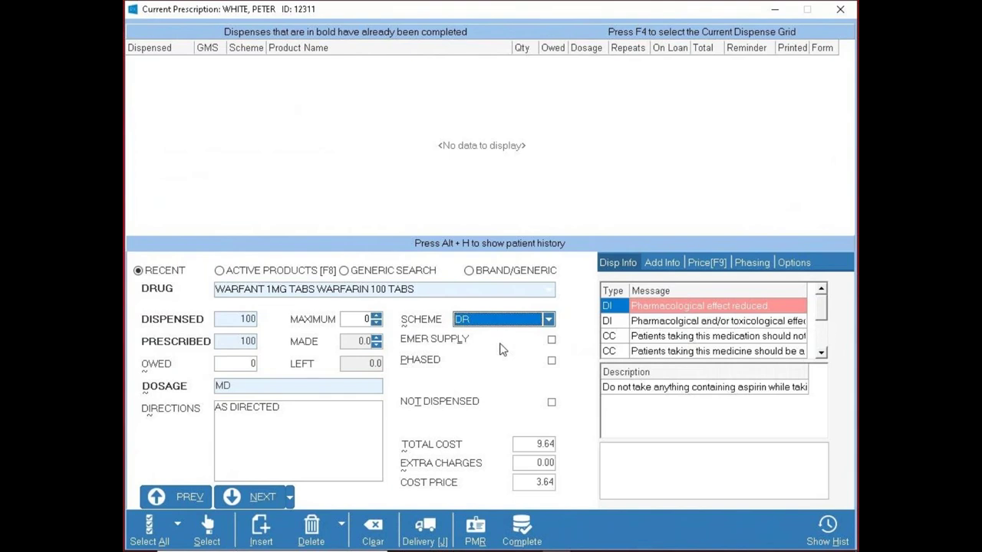
{"action": "left_click", "coordinate": [551, 340]}
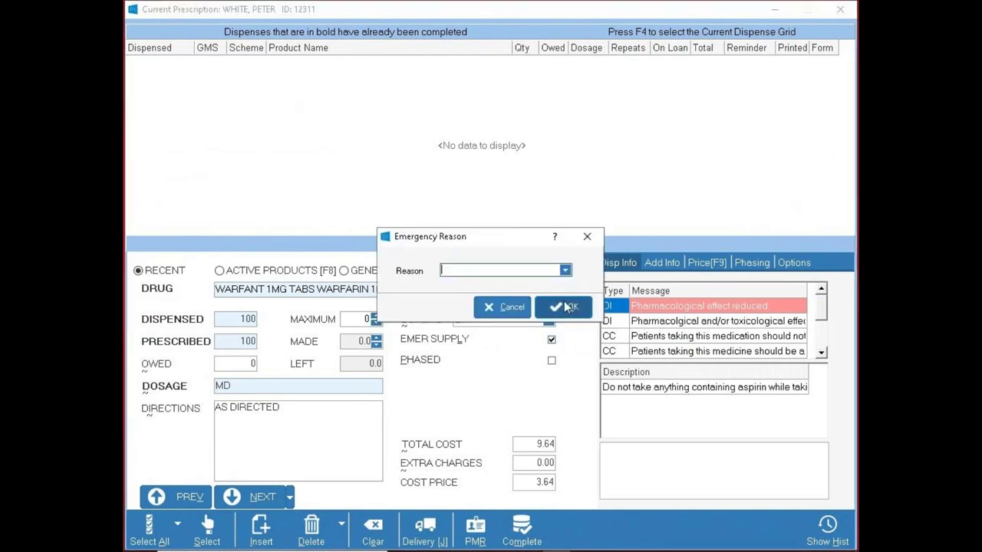
{"action": "left_click", "coordinate": [564, 271]}
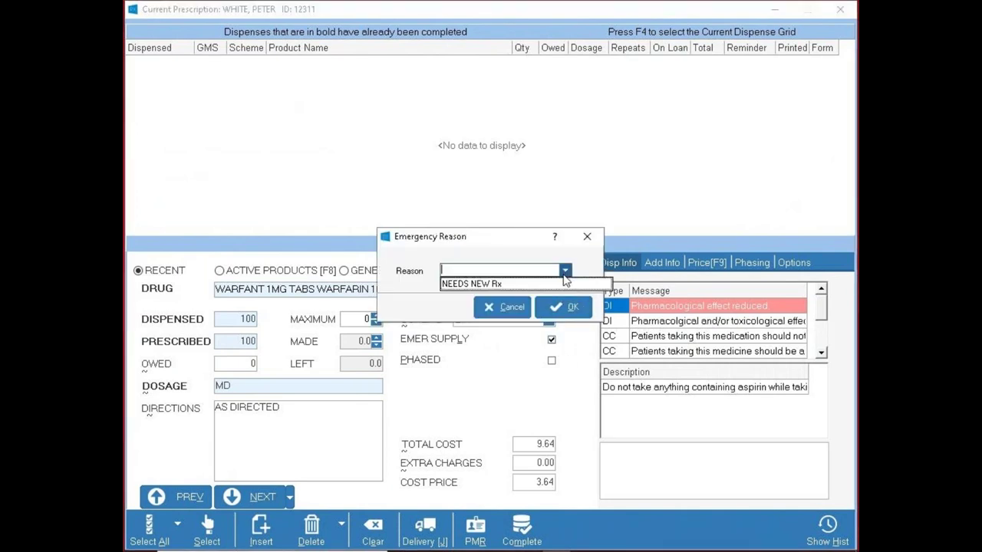
{"action": "left_click", "coordinate": [564, 271]}
{"action": "double_click", "coordinate": [549, 271]}
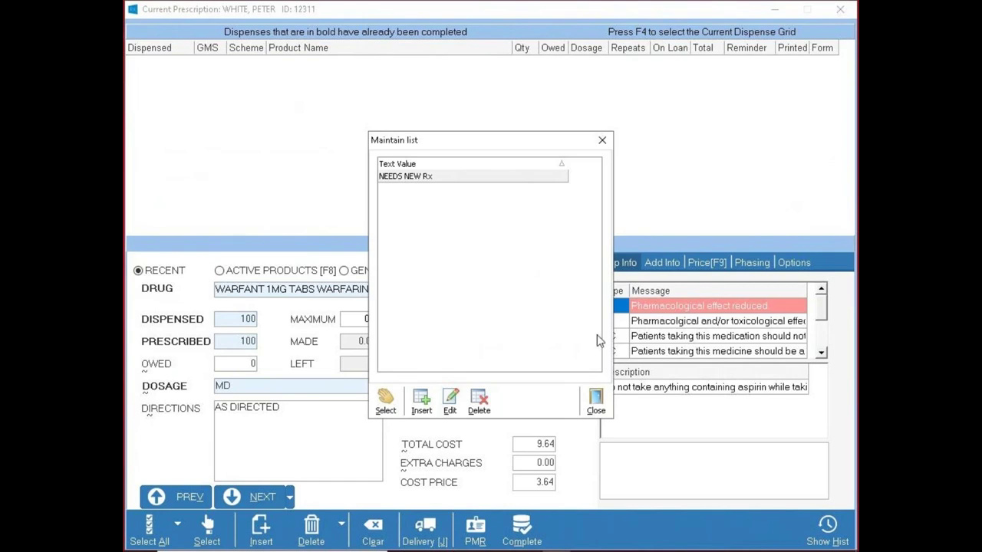
{"action": "left_click", "coordinate": [596, 400]}
Step: Settle the script under GM (General Medical Scheme), bringing the total to 8.34
{"action": "left_click", "coordinate": [562, 306]}
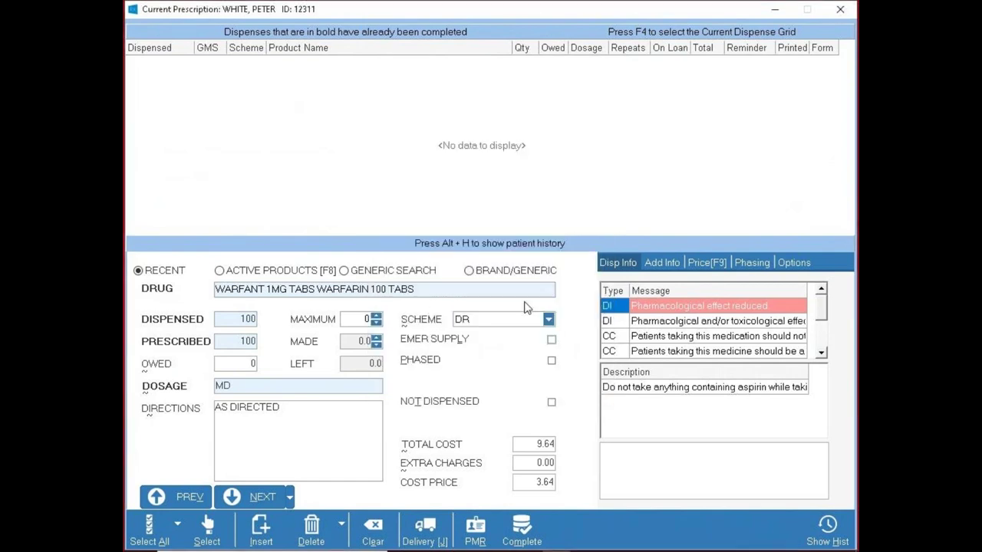
{"action": "left_click", "coordinate": [548, 319]}
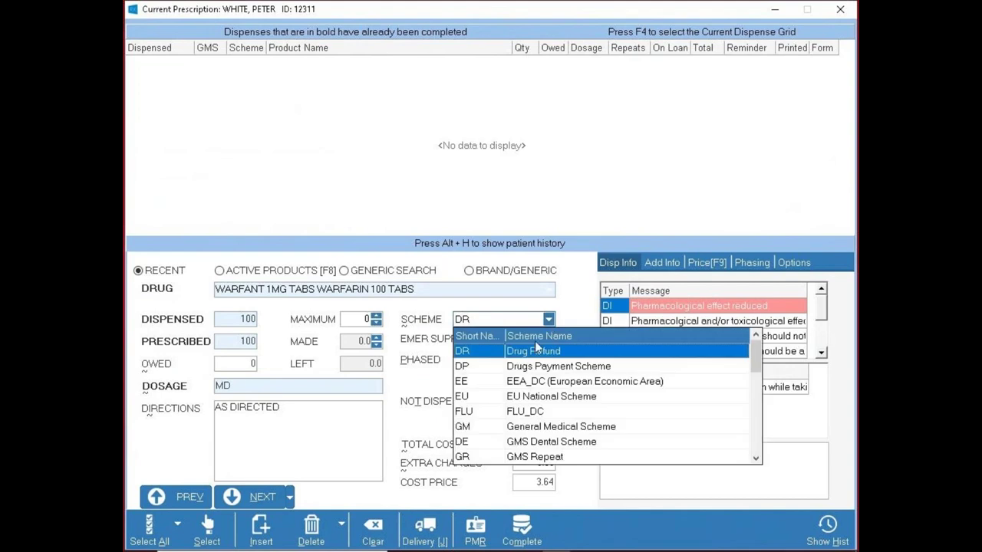
{"action": "left_click", "coordinate": [596, 429]}
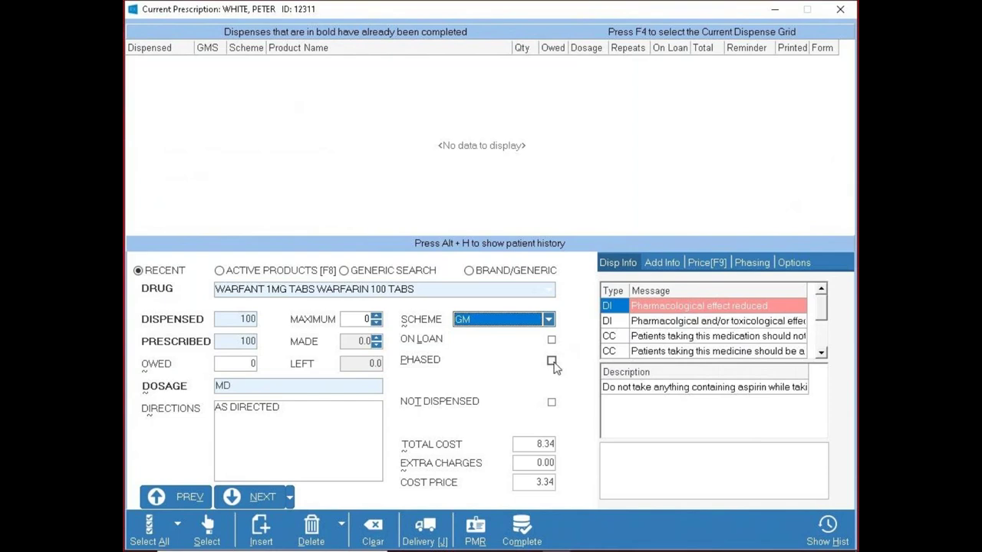
Step: Enable phased dispensing and set Additional Phases to 3 after briefly trying 27
{"action": "left_click", "coordinate": [551, 362]}
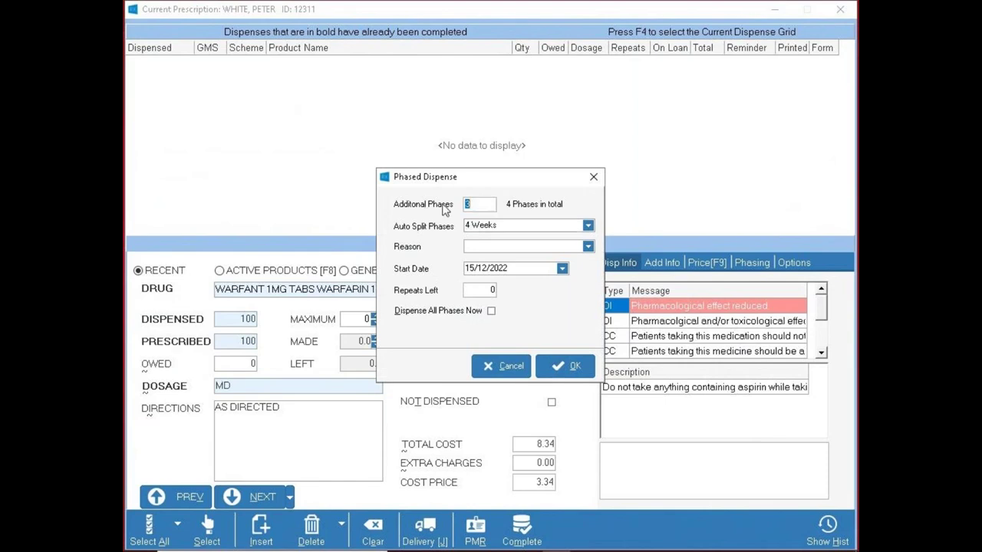
{"action": "left_click", "coordinate": [471, 204]}
{"action": "key", "text": "BackSpace"}
{"action": "type", "text": "27"}
{"action": "key", "text": "Tab"}
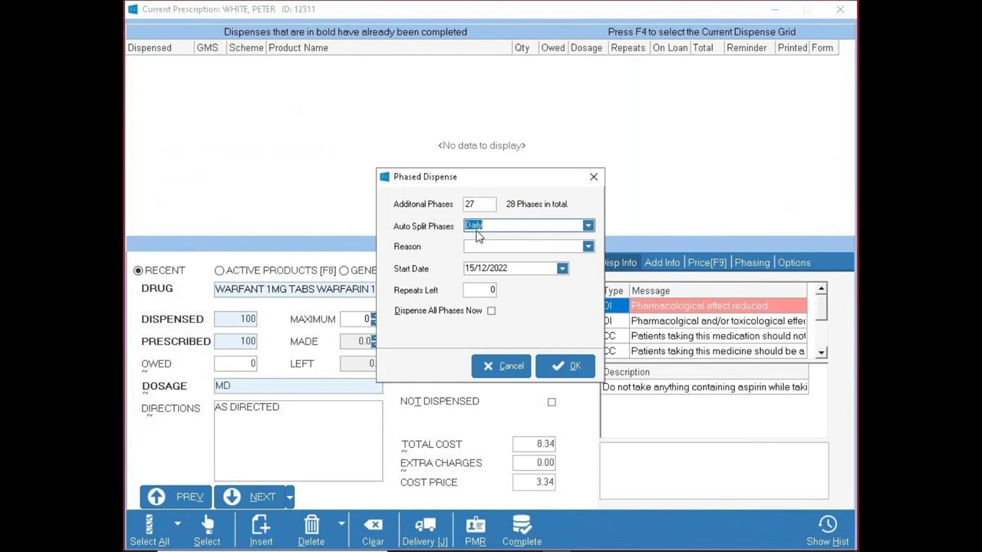
{"action": "left_click_drag", "start_coordinate": [482, 204], "coordinate": [422, 209]}
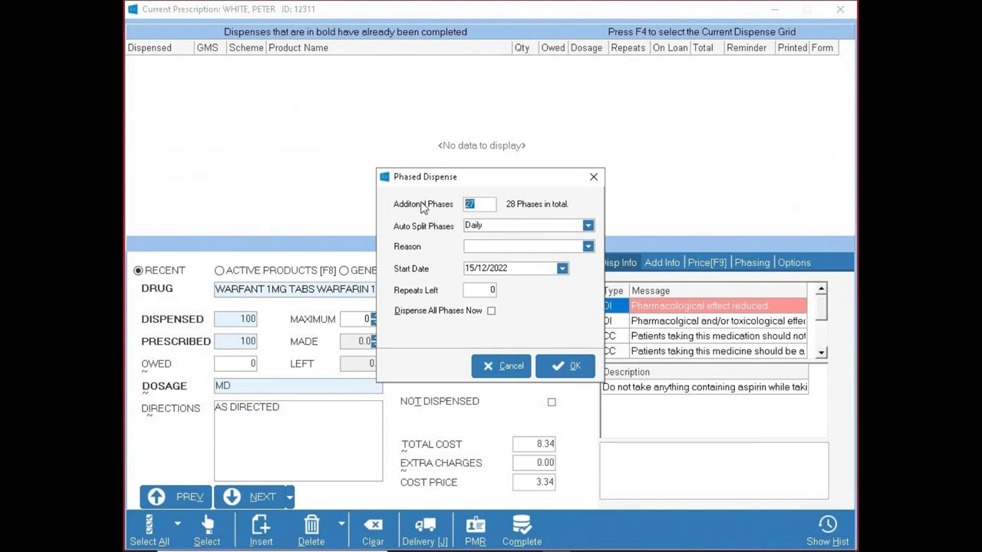
{"action": "type", "text": "3"}
{"action": "key", "text": "Tab"}
{"action": "left_click", "coordinate": [495, 224]}
Step: Keep the 4 Weeks auto split, pick Request of physician as the reason, and save the phasing
{"action": "type", "text": "s"}
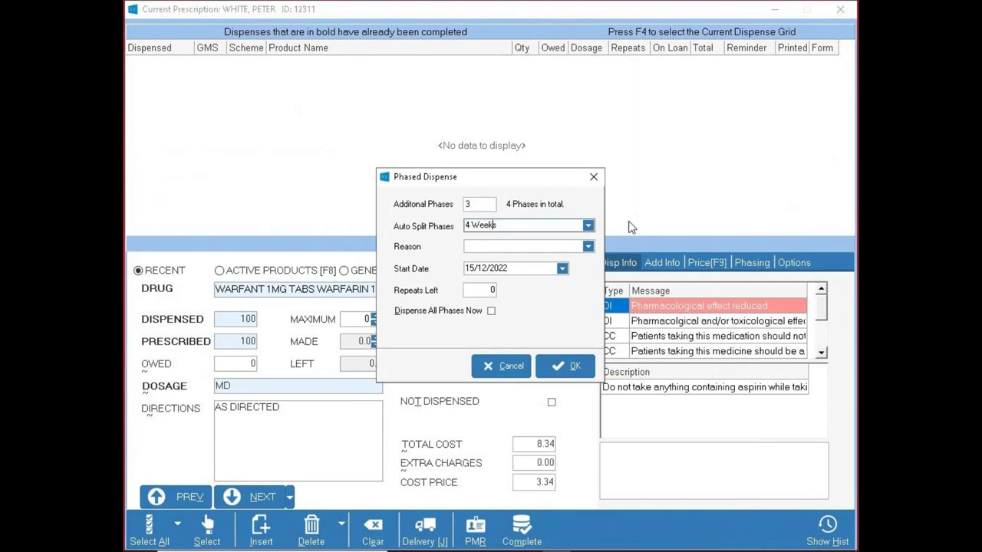
{"action": "left_click", "coordinate": [588, 225]}
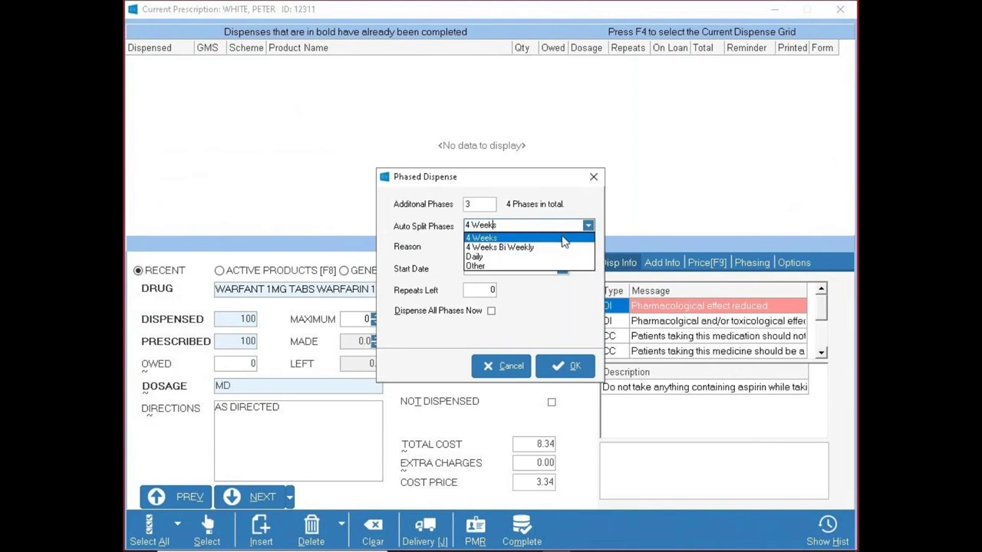
{"action": "left_click", "coordinate": [579, 226]}
{"action": "left_click", "coordinate": [542, 242]}
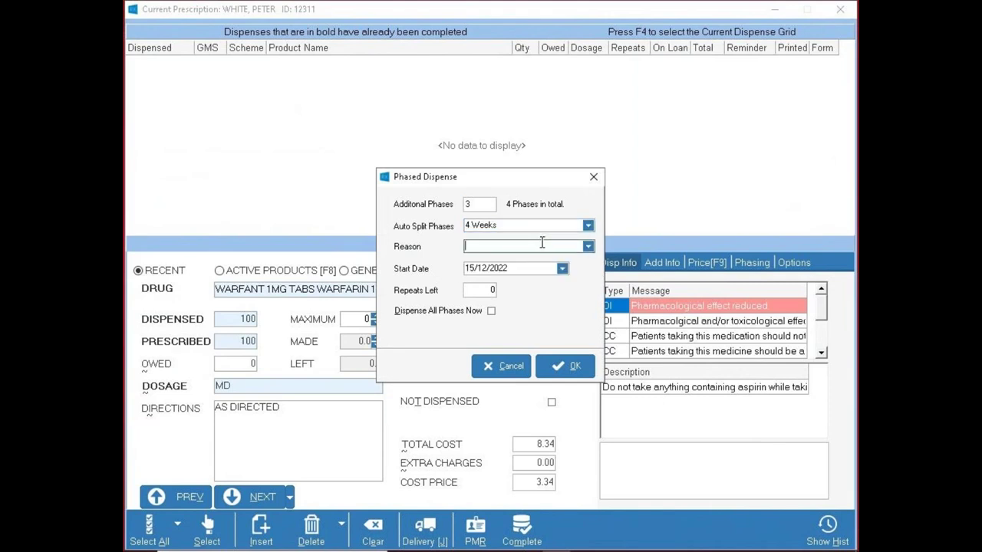
{"action": "left_click", "coordinate": [587, 246]}
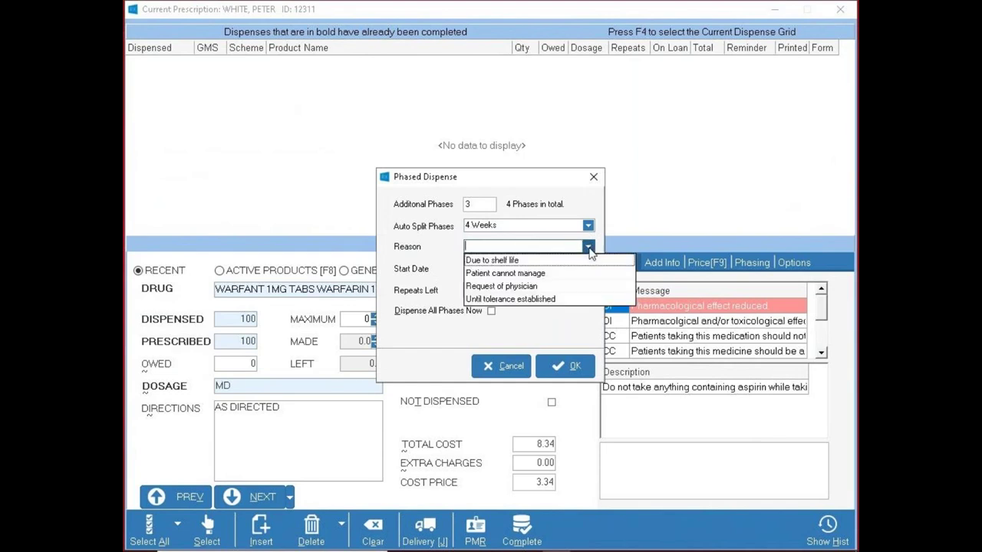
{"action": "left_click", "coordinate": [561, 287]}
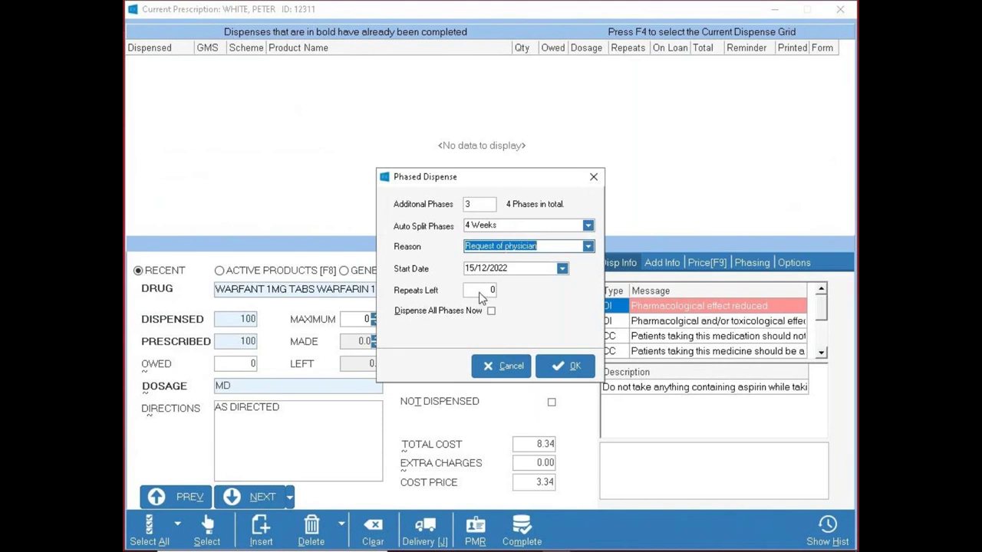
{"action": "left_click", "coordinate": [563, 370]}
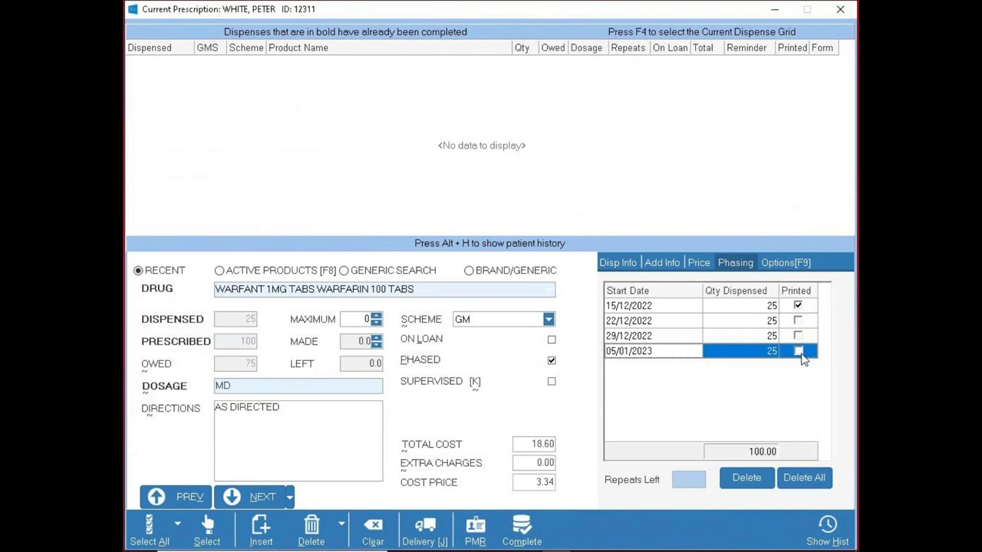
Step: Tick then untick Printed for the 22/12, 29/12 and 05/01 phases, leaving only the first printed
{"action": "left_click", "coordinate": [797, 320]}
{"action": "left_click", "coordinate": [797, 336]}
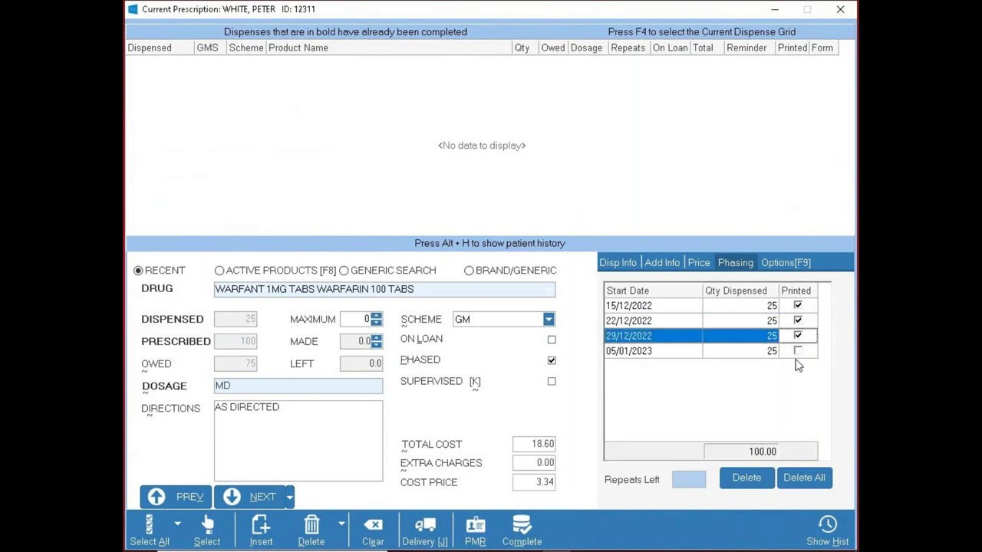
{"action": "left_click", "coordinate": [797, 352]}
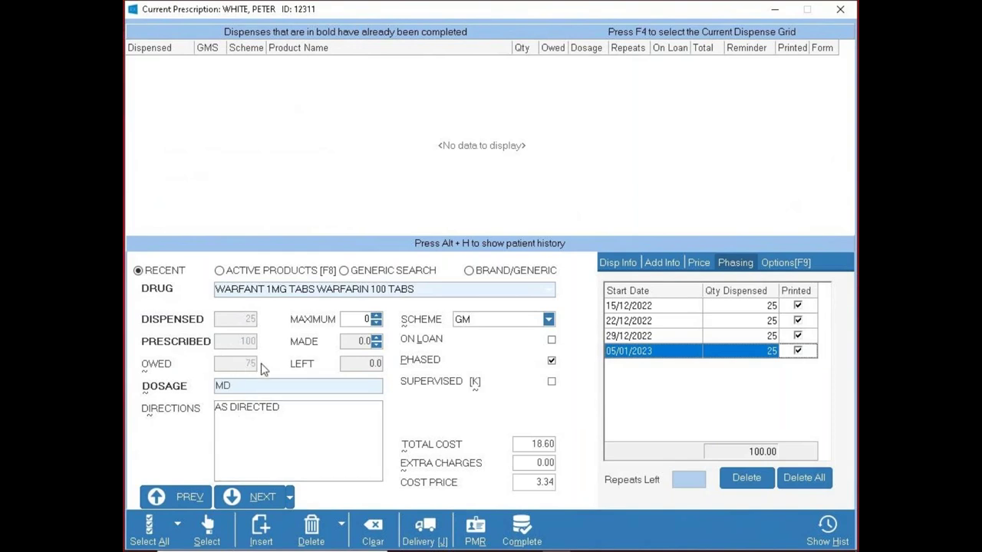
{"action": "left_click", "coordinate": [797, 350]}
{"action": "left_click", "coordinate": [798, 336]}
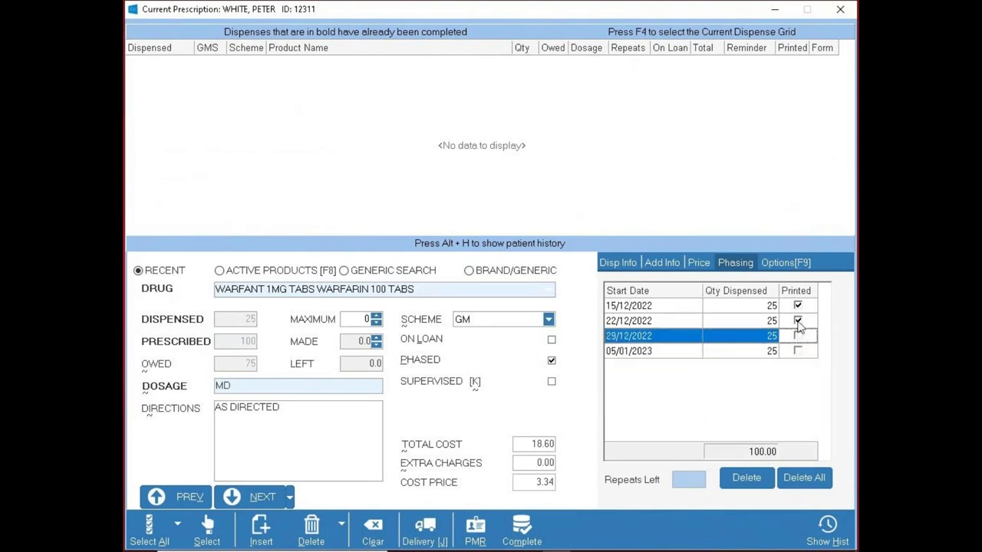
{"action": "left_click", "coordinate": [797, 321]}
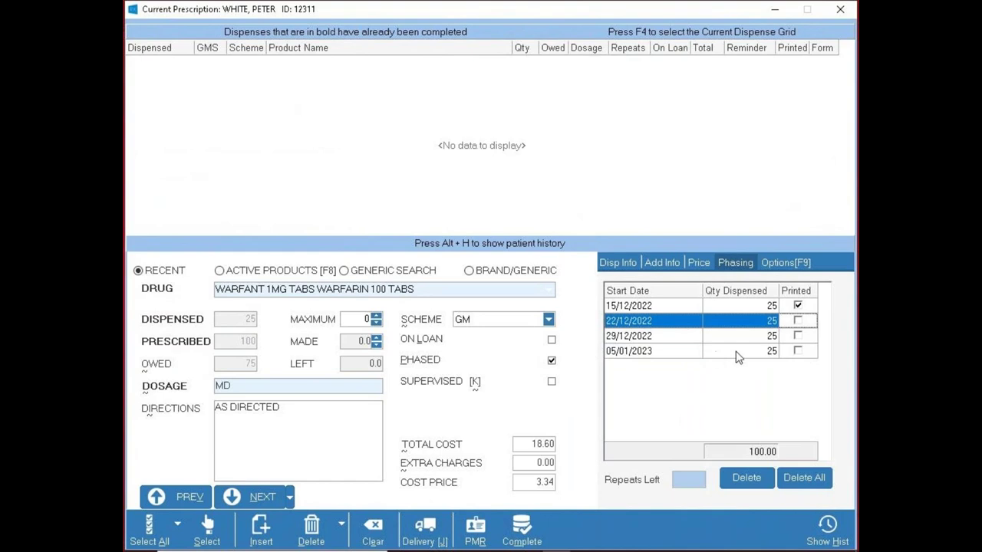
Step: Keep the 22/12/2022 phase quantity at 25, correcting a stray 25.5 entry
{"action": "left_click", "coordinate": [648, 320]}
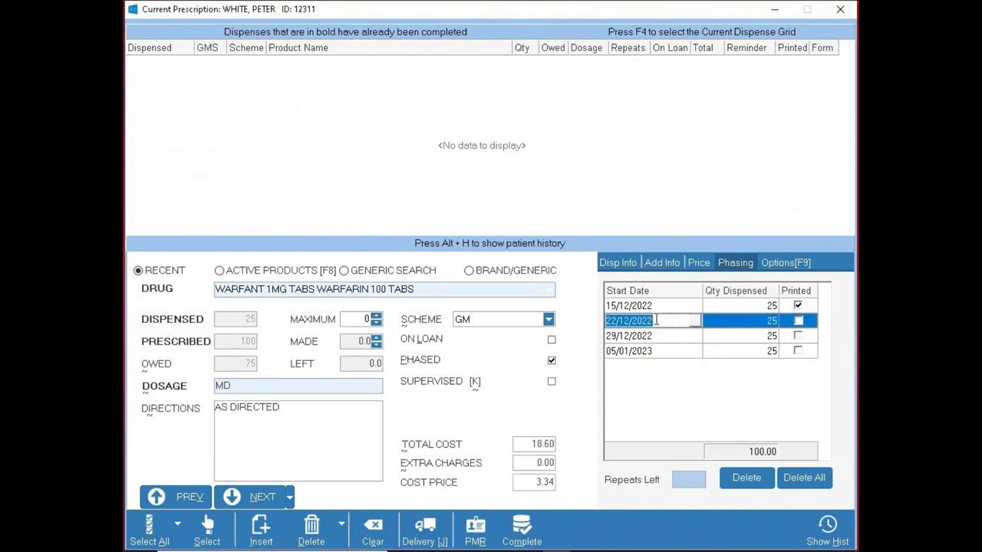
{"action": "left_click", "coordinate": [649, 320]}
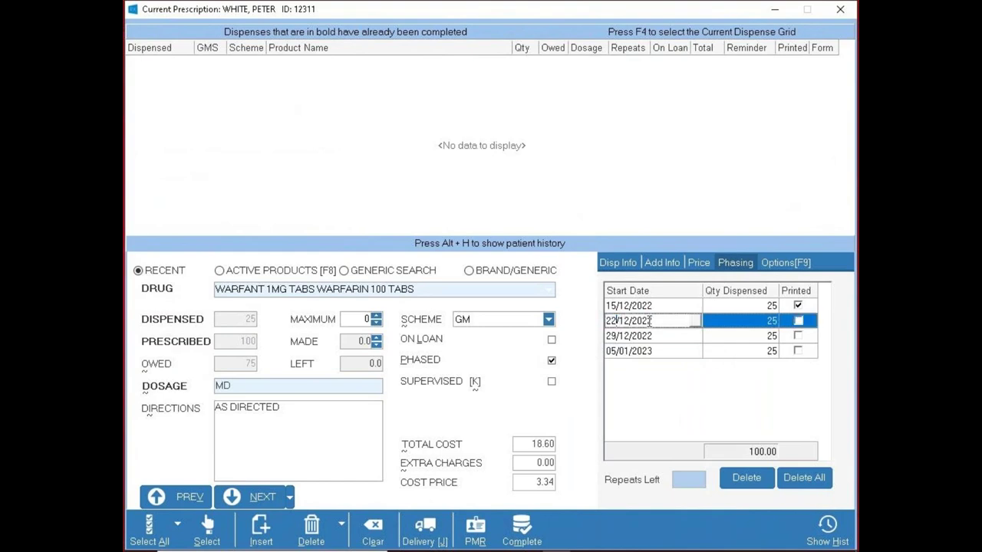
{"action": "left_click", "coordinate": [744, 317]}
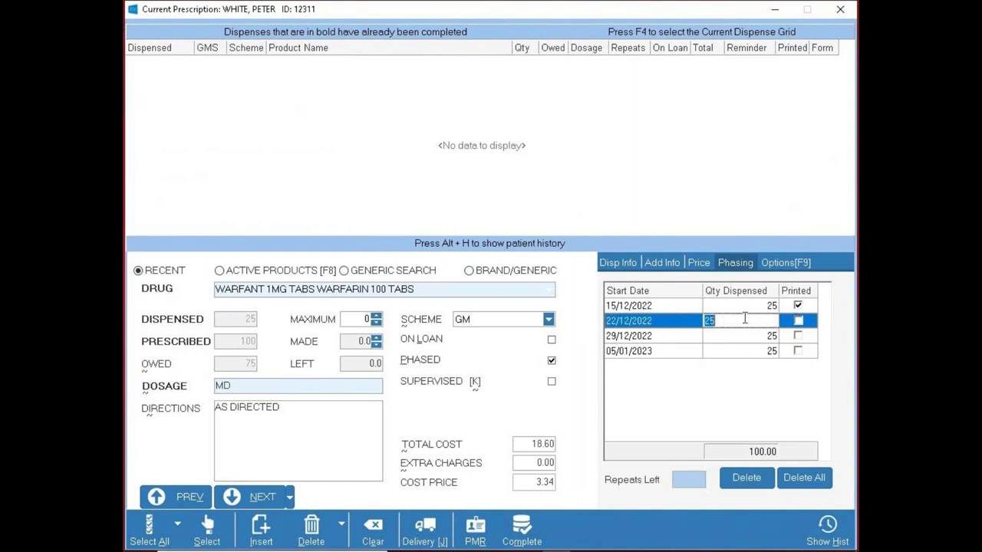
{"action": "type", "text": "25."}
{"action": "type", "text": "5"}
{"action": "key", "text": "BackSpace"}
{"action": "key", "text": "BackSpace"}
{"action": "left_click", "coordinate": [749, 338]}
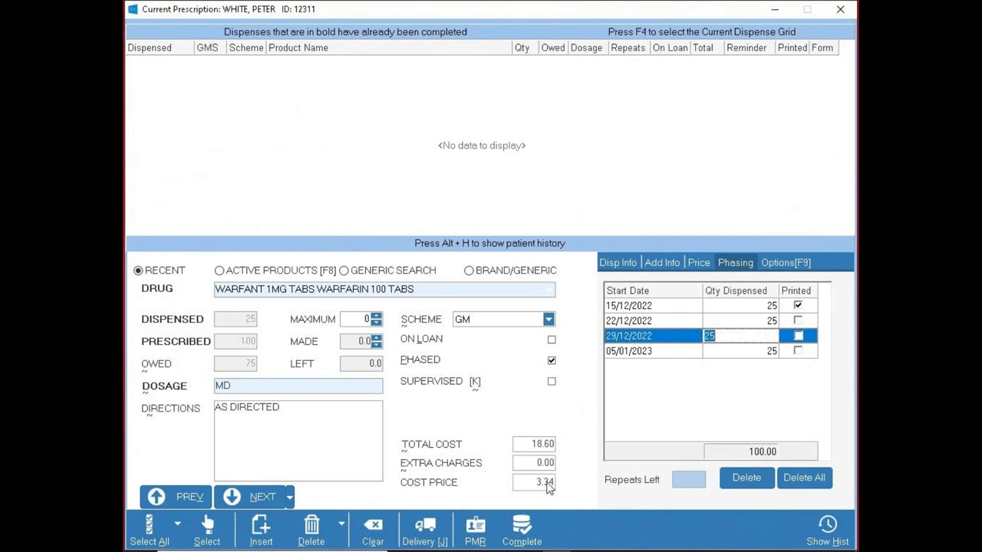
Step: Complete the phased script, then repeat GM2212/0007 warfarin to dispense phase 2/4 (50 given, 50 owed)
{"action": "left_click", "coordinate": [526, 534]}
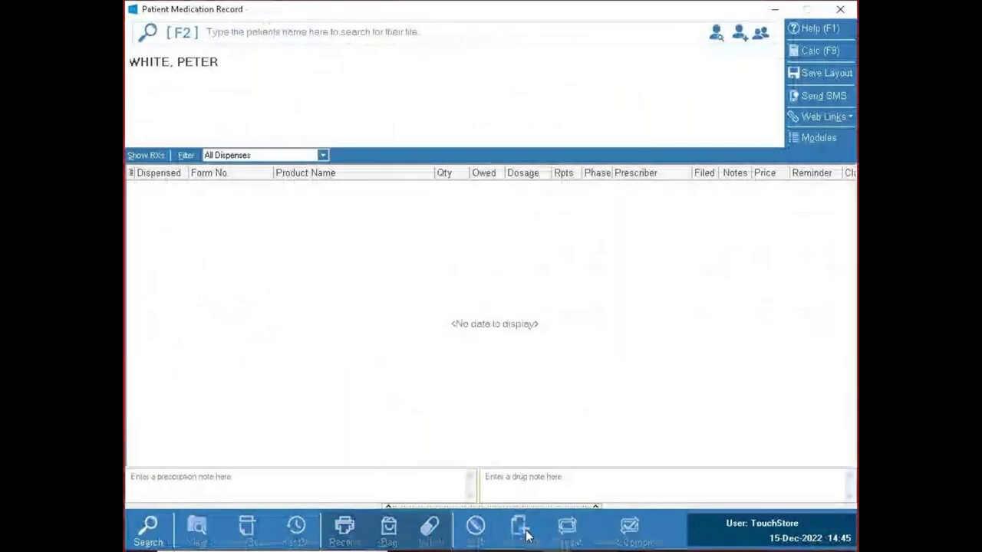
{"action": "key", "text": "F10"}
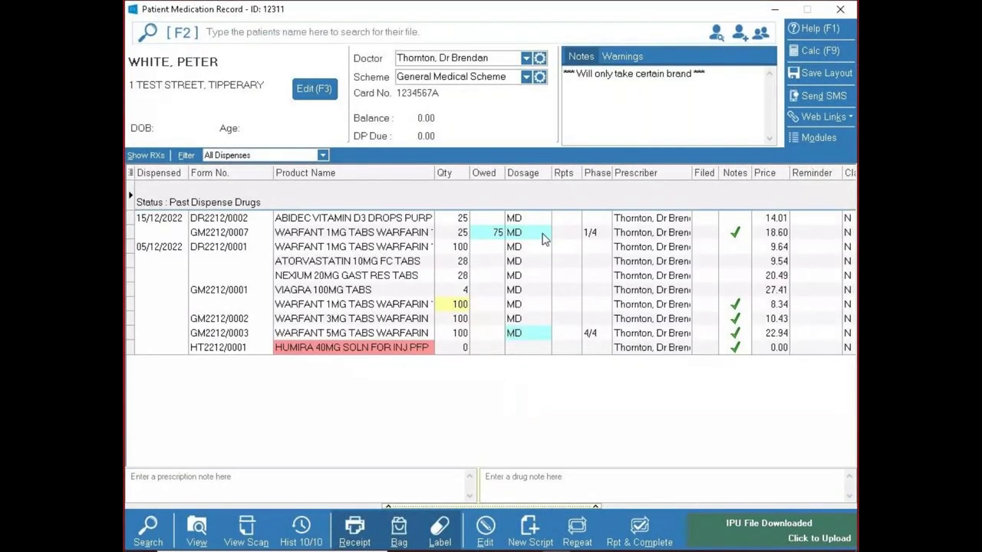
{"action": "left_click", "coordinate": [491, 238]}
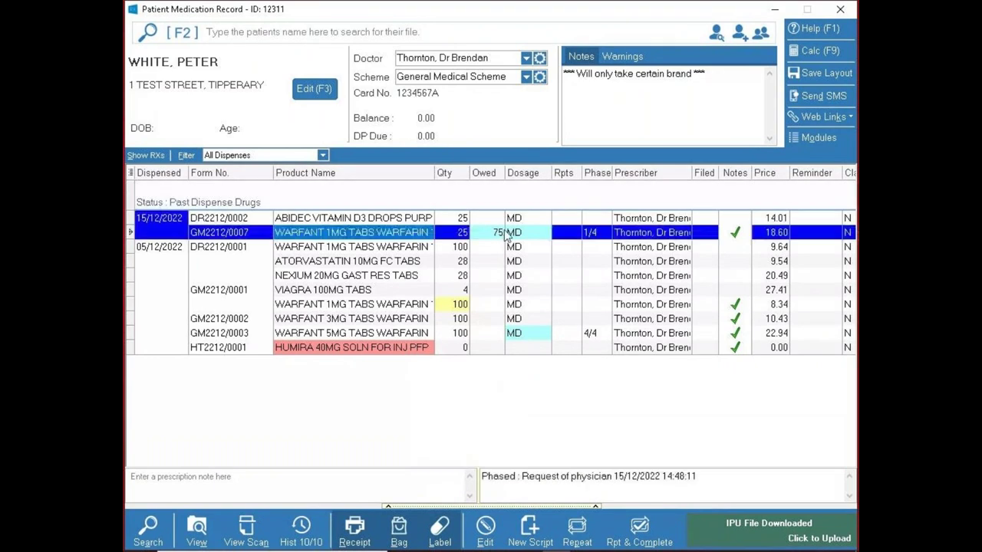
{"action": "left_click", "coordinate": [635, 536]}
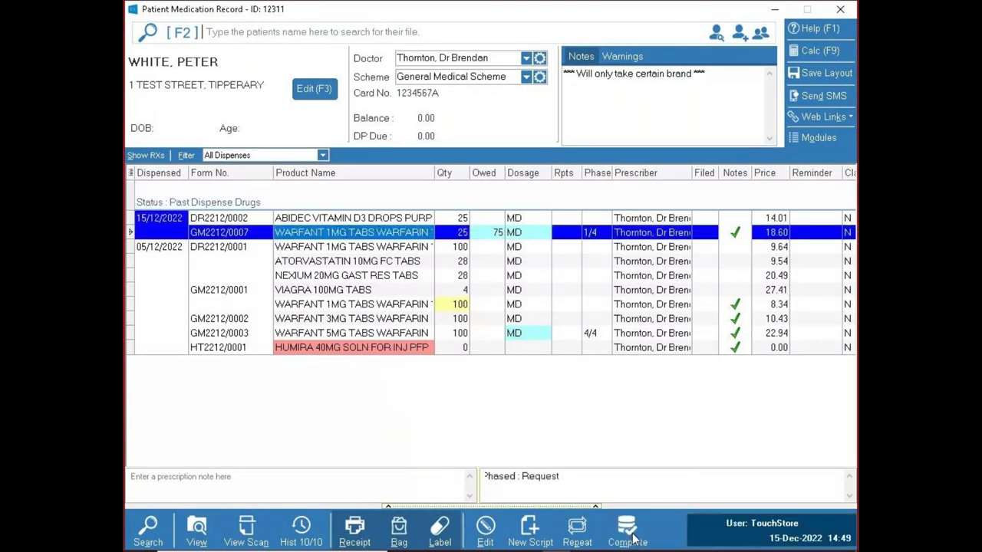
{"action": "left_click", "coordinate": [630, 535]}
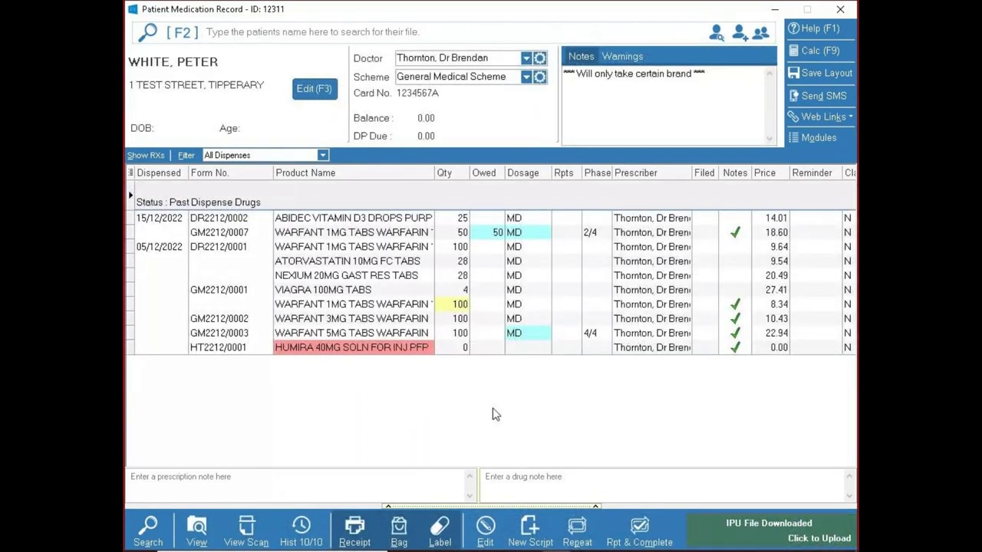
{"action": "left_click", "coordinate": [375, 237]}
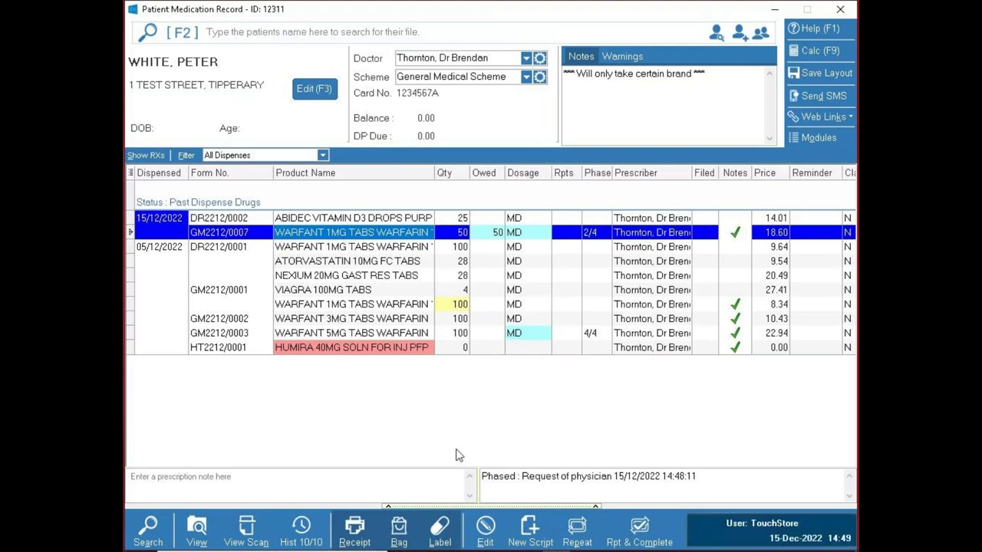
Step: Open the 05/12/2022 NEXIUM 20MG dispense for editing
{"action": "left_click", "coordinate": [385, 265]}
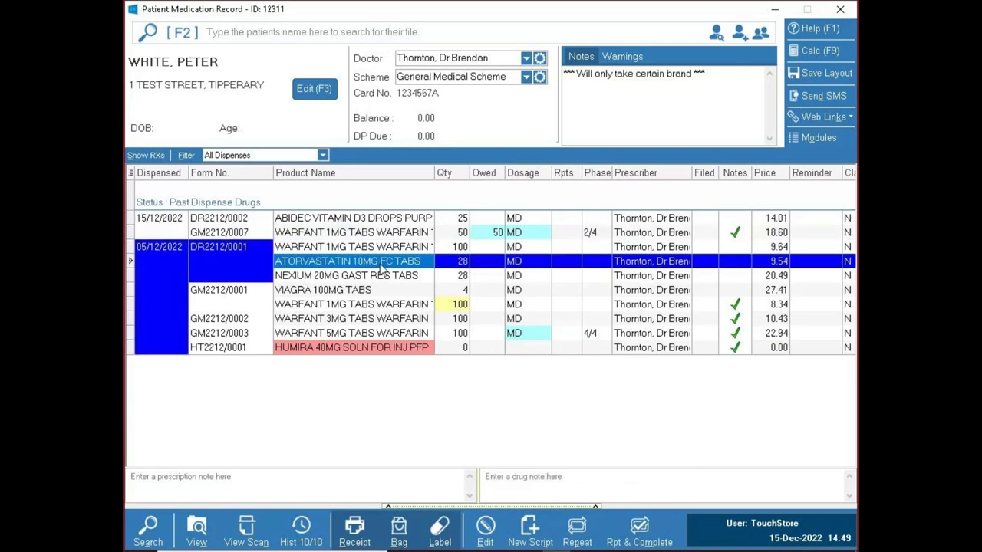
{"action": "left_click", "coordinate": [361, 278]}
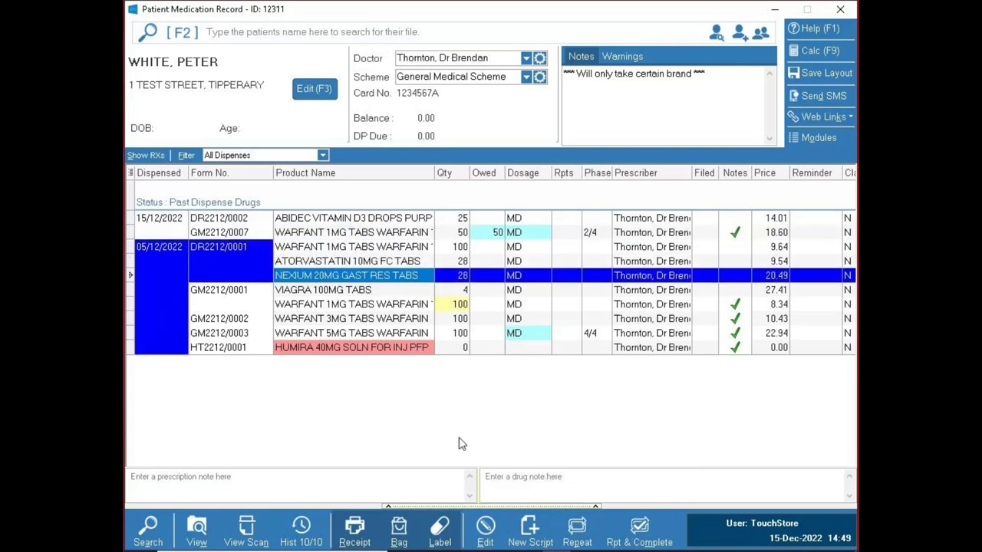
{"action": "left_click", "coordinate": [484, 527]}
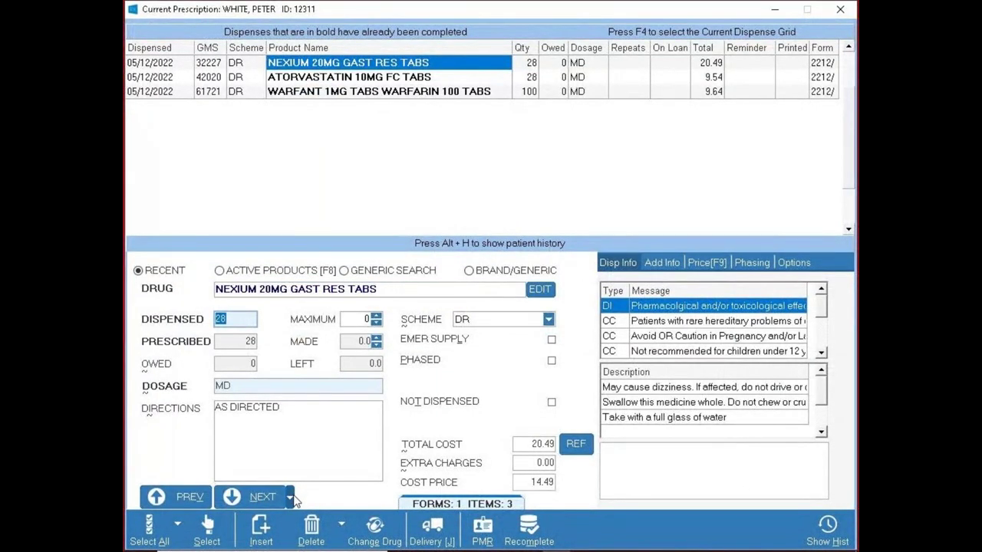
Step: Try 7 x 4 free-type labels for Nexium without printing, then edit the directions and dosage
{"action": "left_click", "coordinate": [291, 497]}
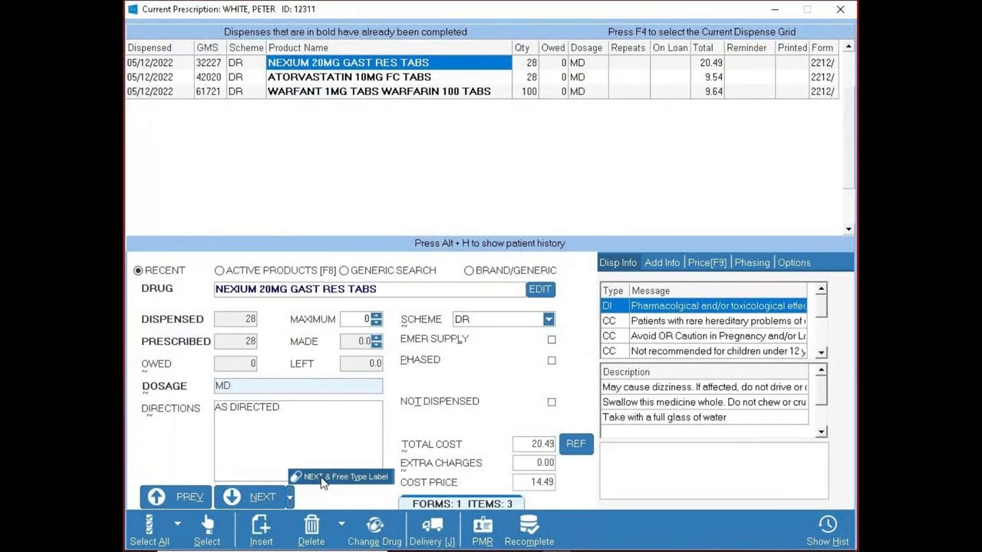
{"action": "left_click", "coordinate": [327, 480]}
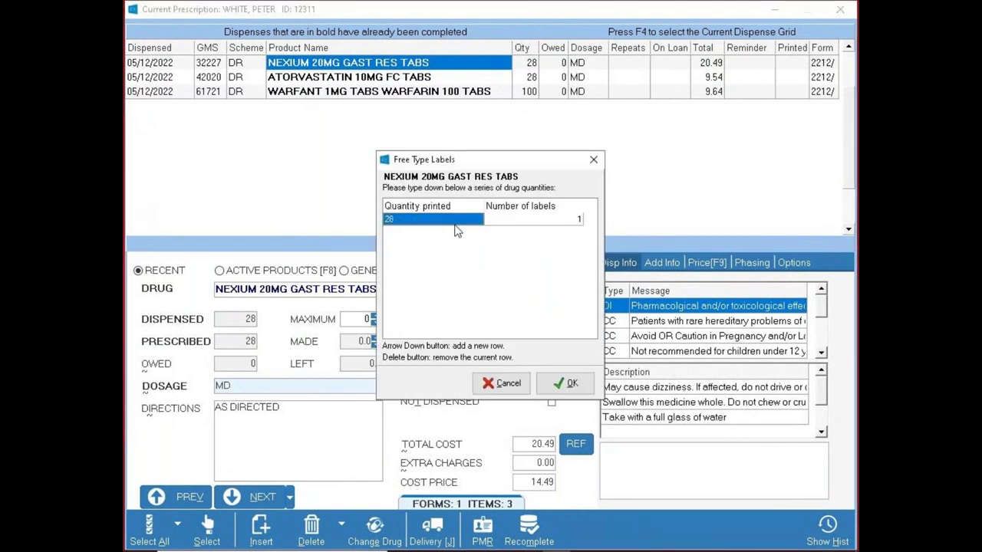
{"action": "type", "text": "7"}
{"action": "key", "text": "Tab"}
{"action": "left_click", "coordinate": [514, 219]}
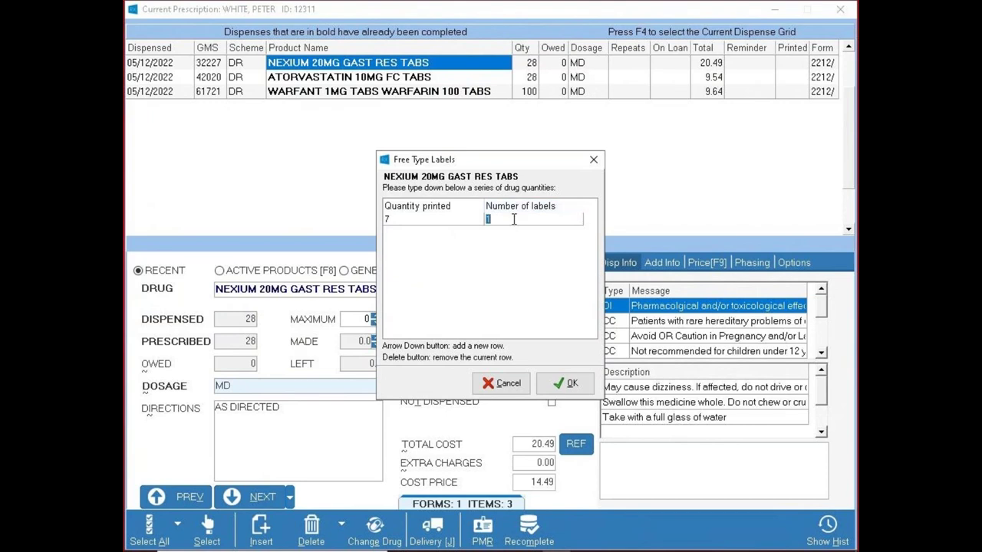
{"action": "type", "text": "4"}
{"action": "left_click", "coordinate": [498, 383]}
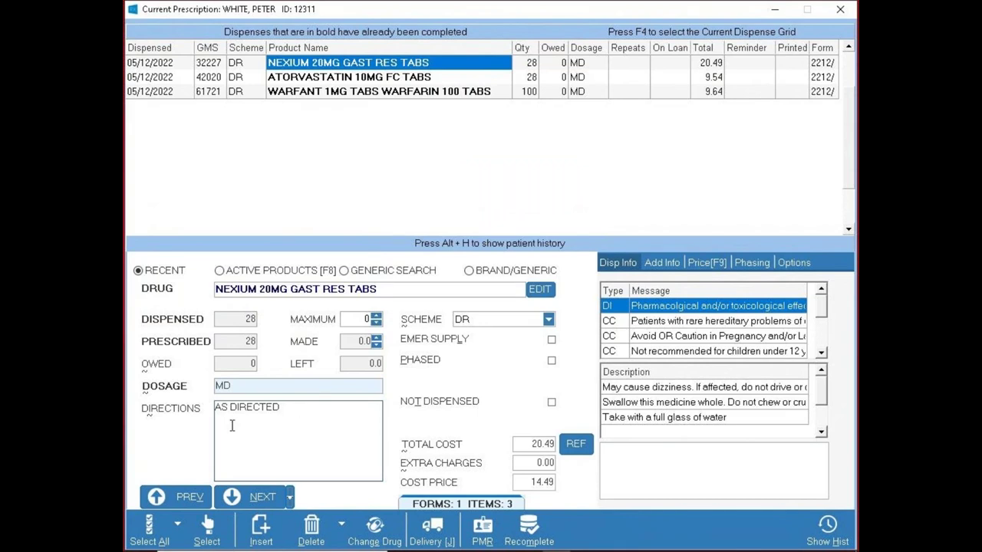
{"action": "left_click", "coordinate": [361, 438]}
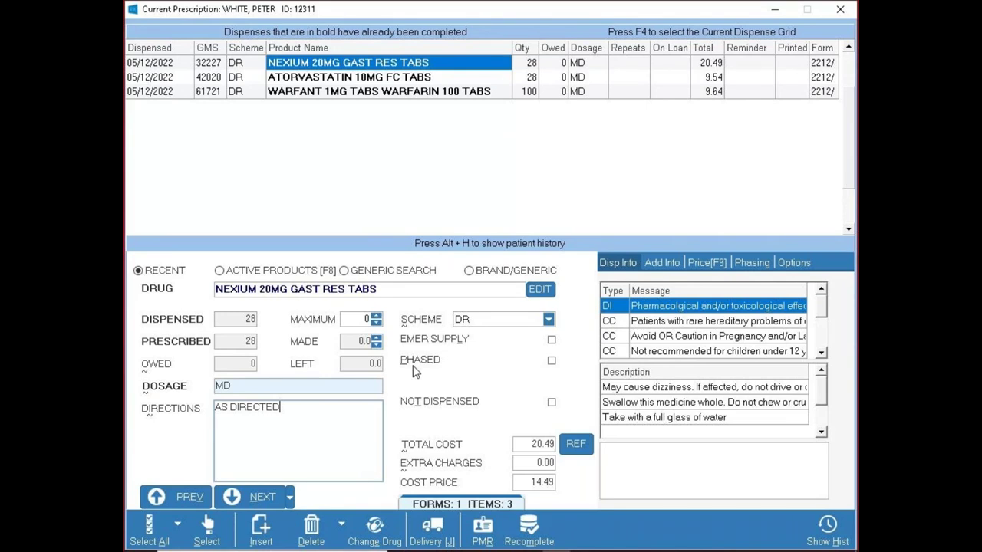
{"action": "left_click", "coordinate": [301, 385]}
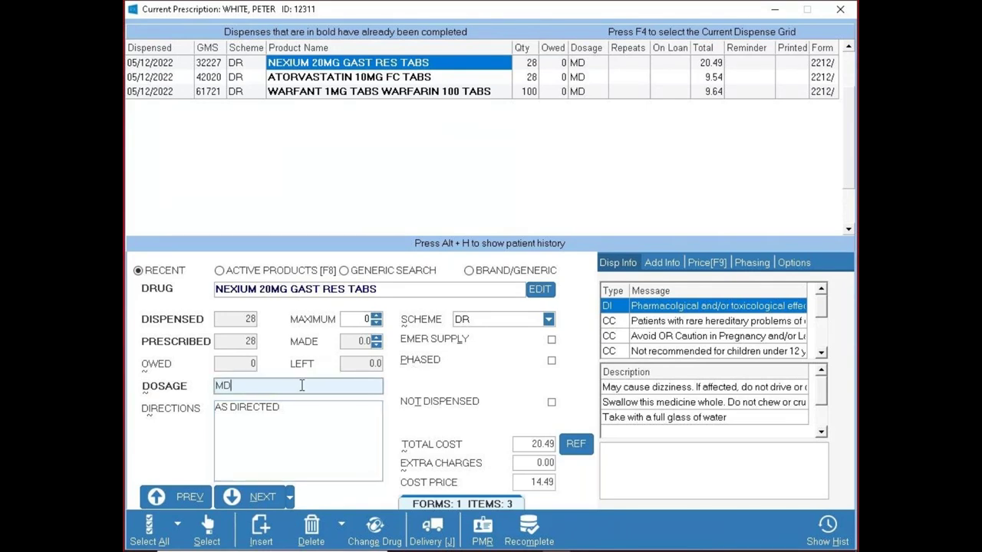
Step: View the ALT shortcut key list, then open and cancel Free Type Labels
{"action": "key", "text": "alt"}
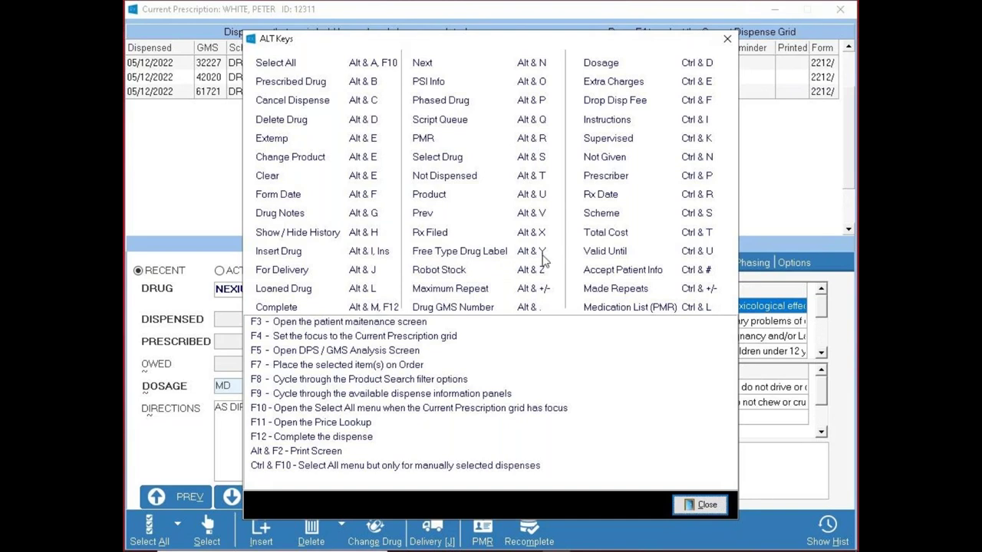
{"action": "left_click", "coordinate": [691, 506]}
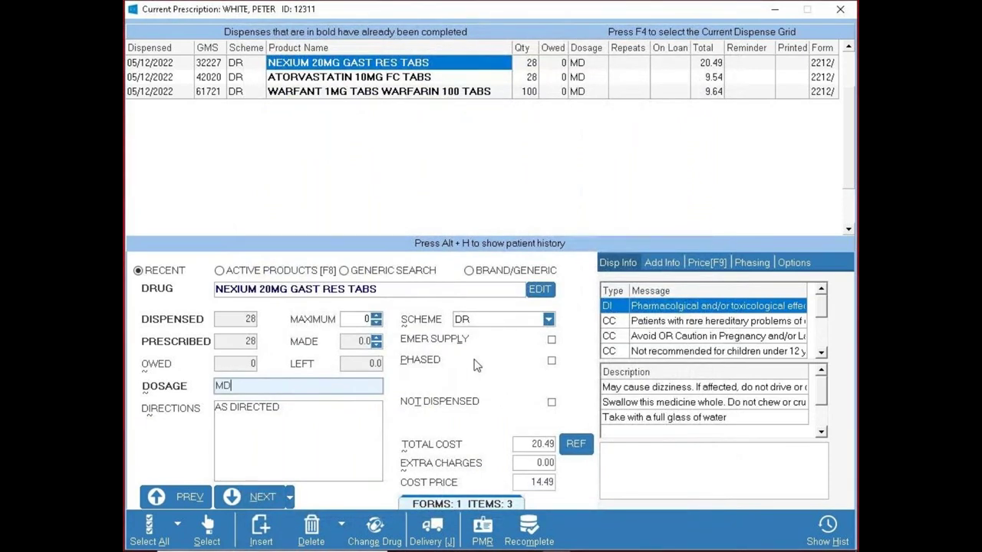
{"action": "key", "text": "alt+l"}
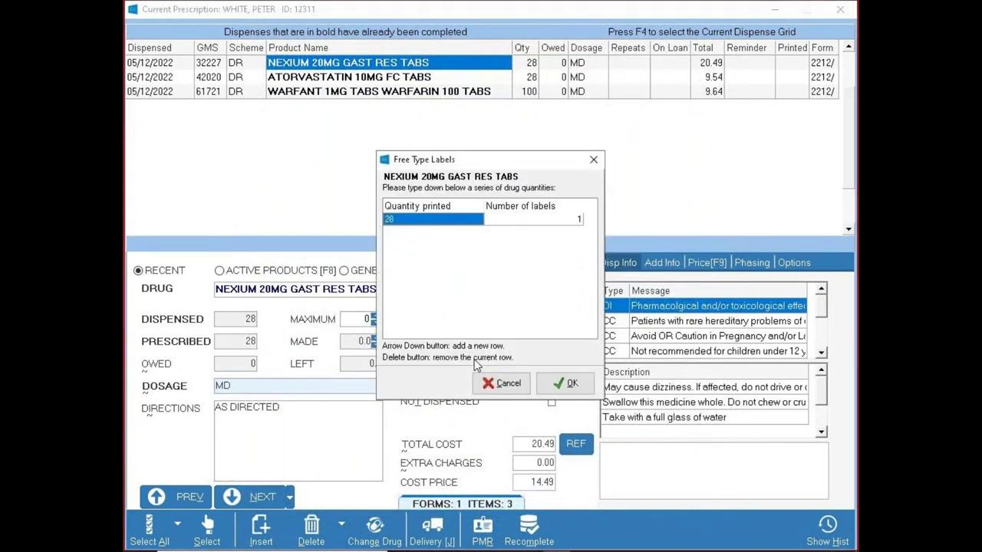
{"action": "left_click", "coordinate": [505, 382]}
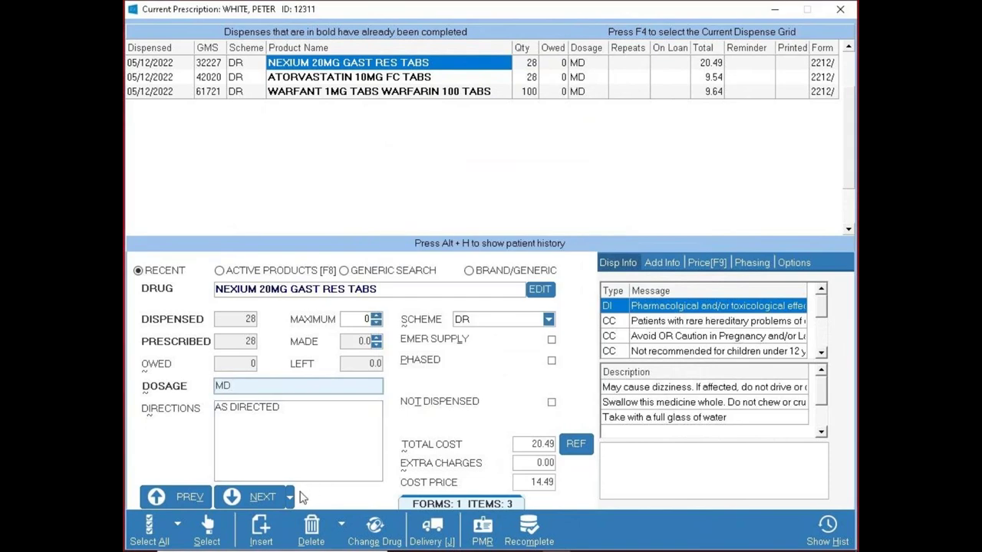
Step: Advance to the ATORVASTATIN 10MG FC TABS item via NEXT & Free Type Label, cancelling the labels
{"action": "left_click", "coordinate": [290, 497]}
{"action": "left_click", "coordinate": [324, 479]}
{"action": "left_click", "coordinate": [497, 386]}
{"action": "key", "text": "ctrl+l"}
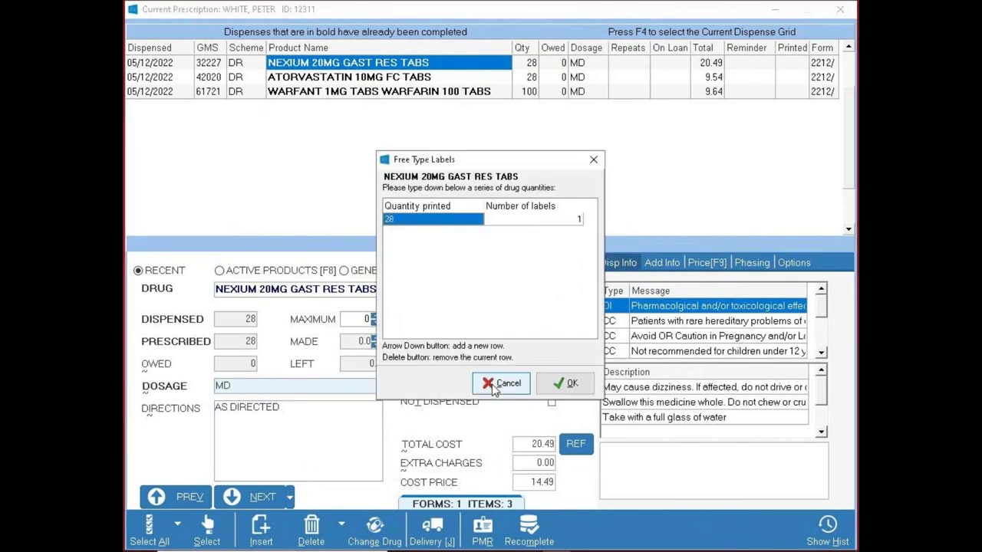
{"action": "left_click", "coordinate": [500, 384]}
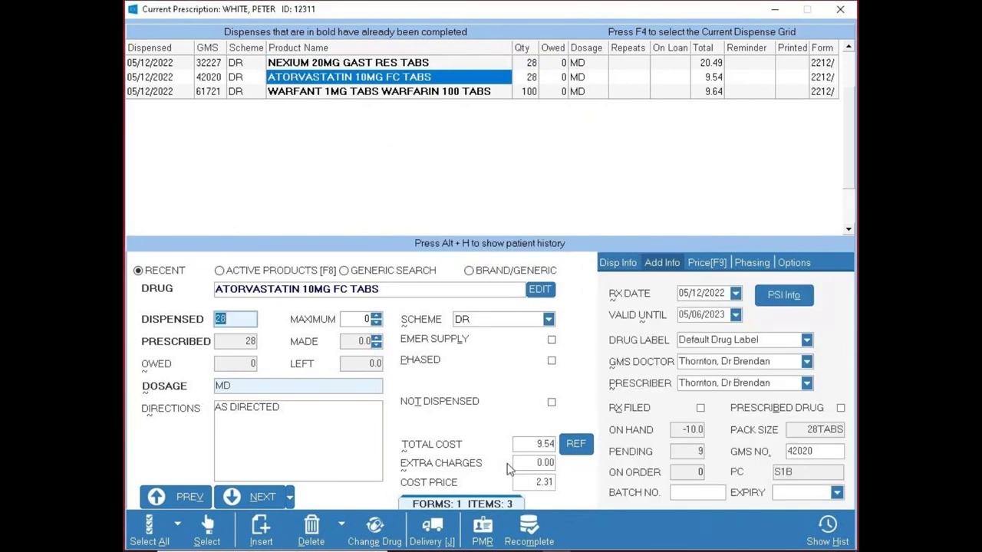
Step: Recomplete the prescription and reload the previous patient, entering the PIN to open ordering
{"action": "left_click", "coordinate": [529, 529]}
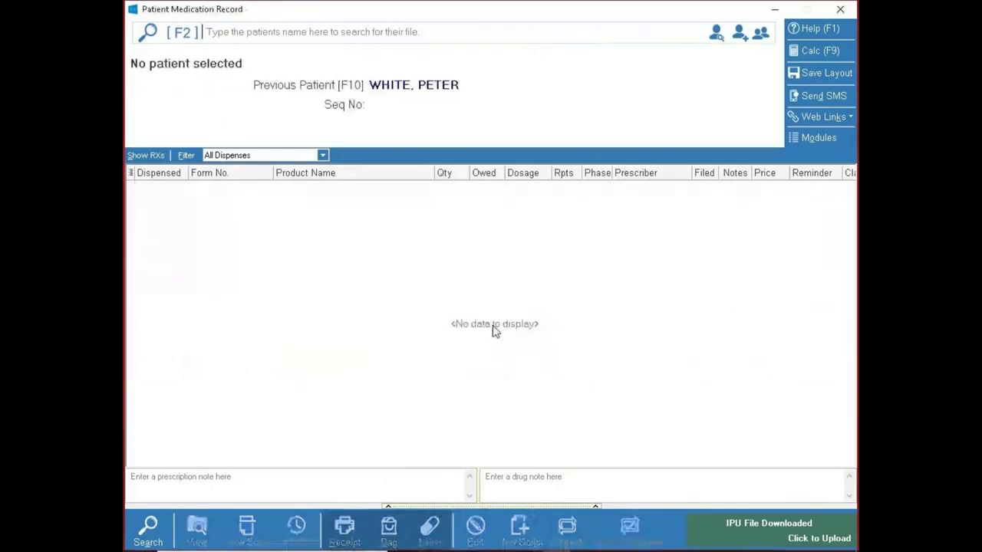
{"action": "key", "text": "F10"}
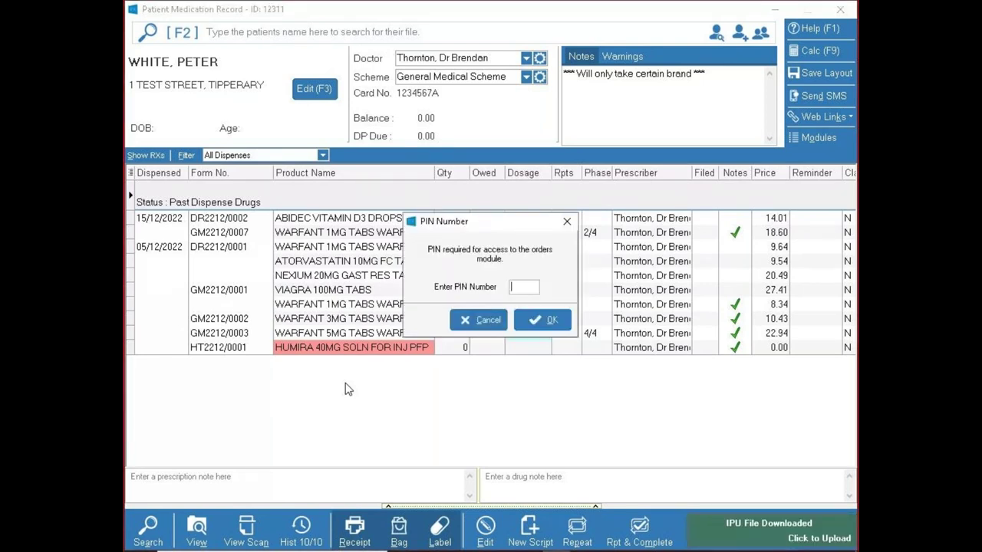
{"action": "type", "text": "1"}
{"action": "key", "text": "Return"}
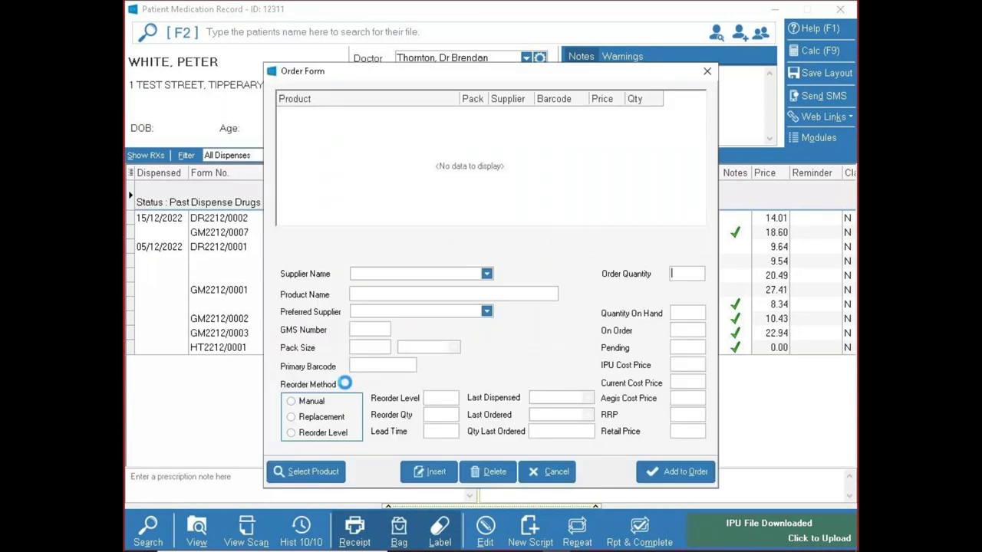
Step: Add Warfant 1mg to the order form, close it, and select the phased GM2212/0007 dispense
{"action": "type", "text": "warf"}
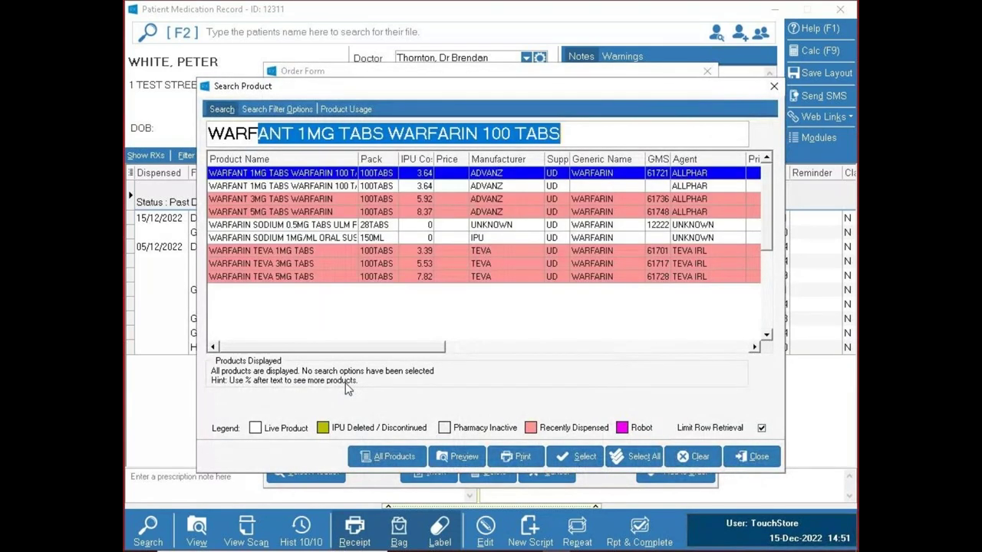
{"action": "key", "text": "Return"}
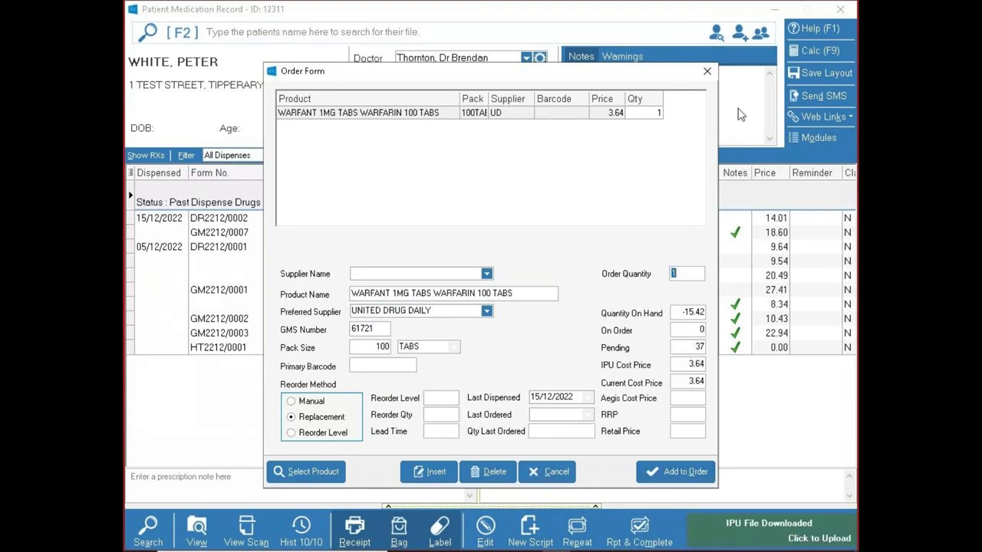
{"action": "left_click", "coordinate": [707, 70]}
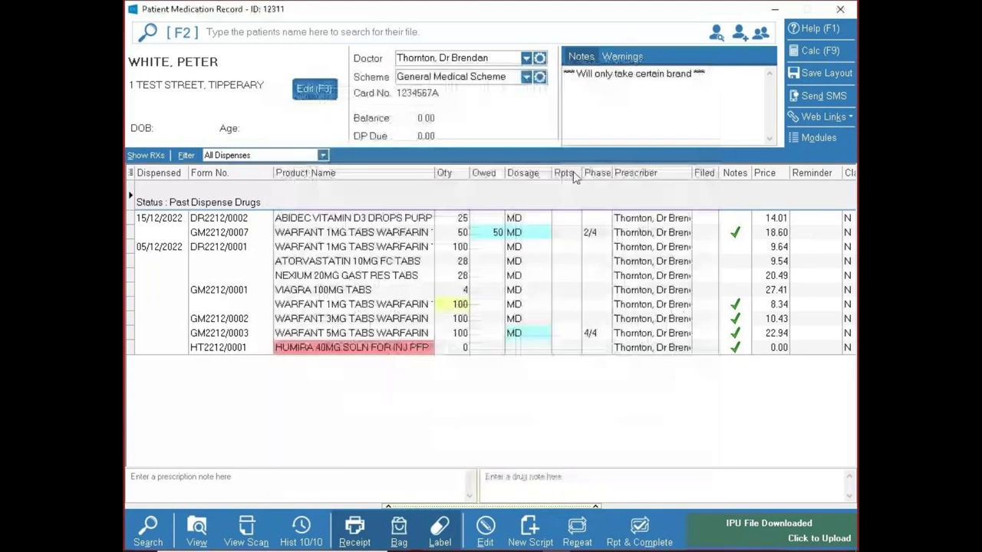
{"action": "left_click", "coordinate": [362, 233]}
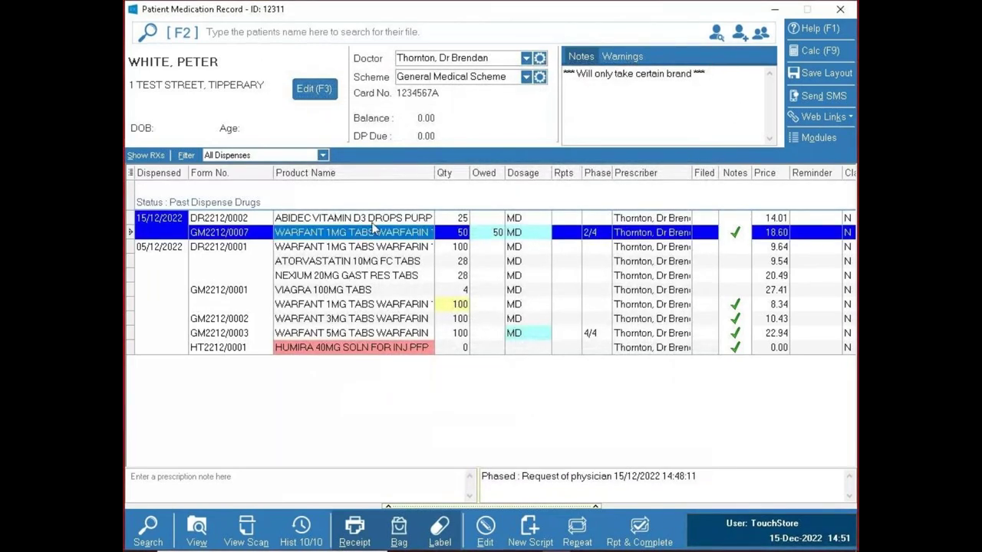
Step: Open Price Calculation (F9) on the Abidec dispense and add Warfant 1mg to the total
{"action": "left_click", "coordinate": [373, 224]}
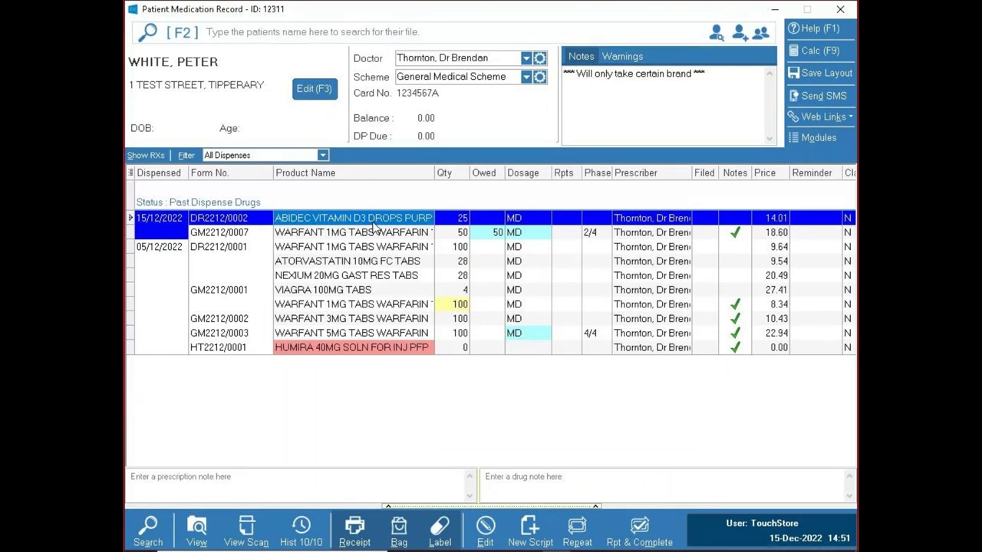
{"action": "key", "text": "F9"}
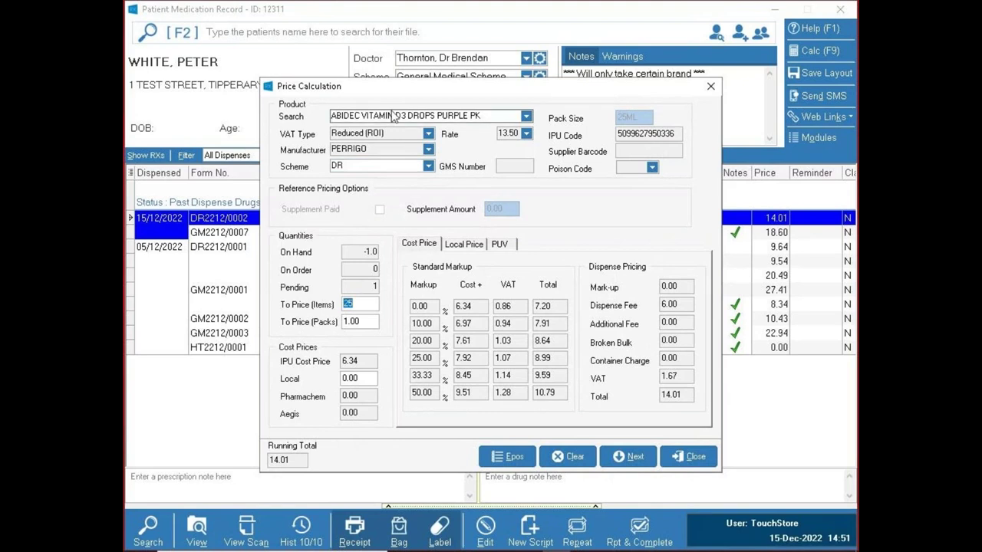
{"action": "left_click_drag", "start_coordinate": [492, 117], "coordinate": [326, 123]}
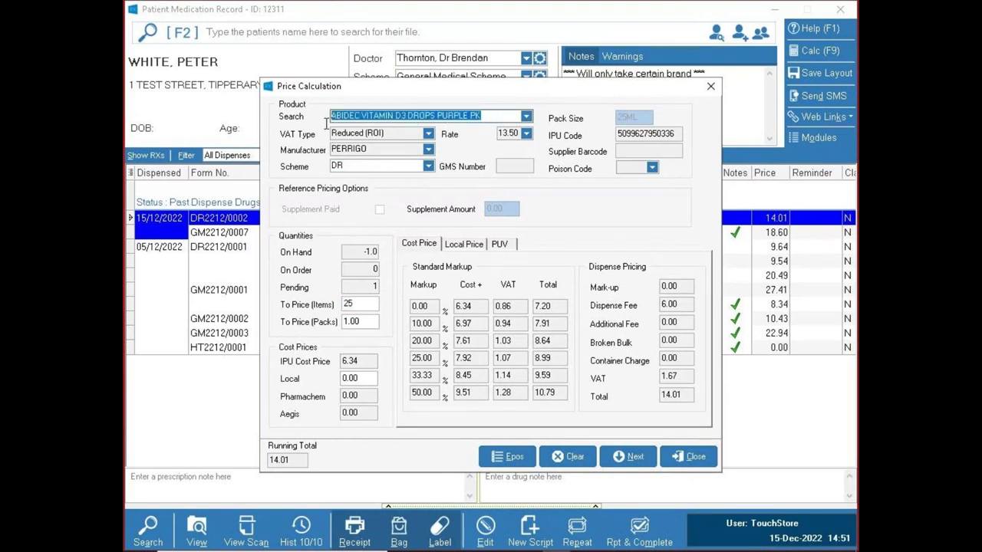
{"action": "type", "text": "WARF"}
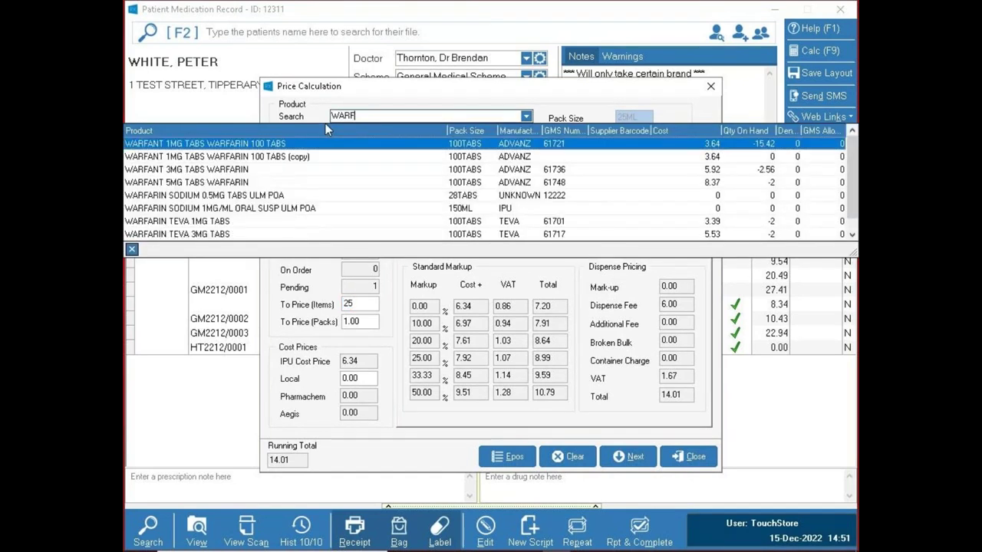
{"action": "key", "text": "Return"}
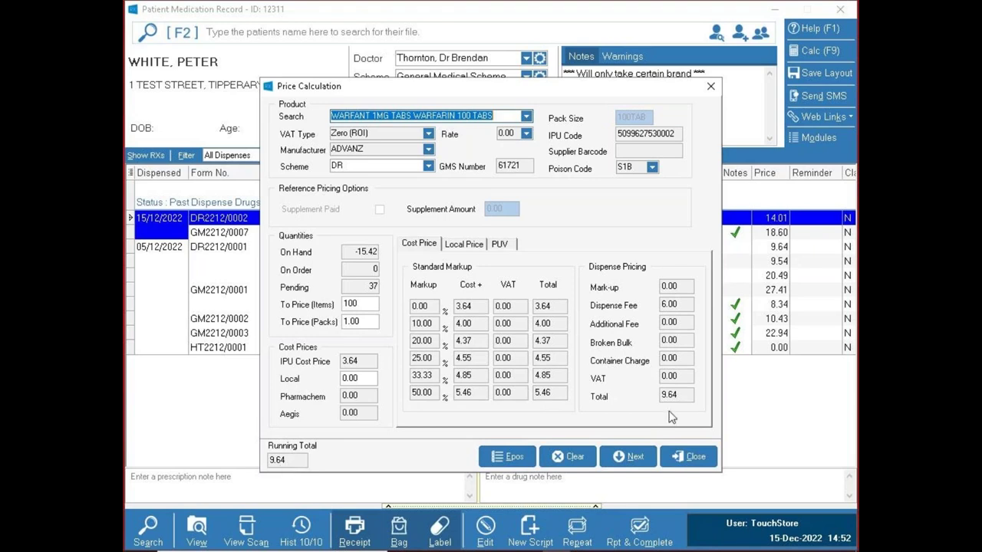
{"action": "left_click", "coordinate": [624, 458]}
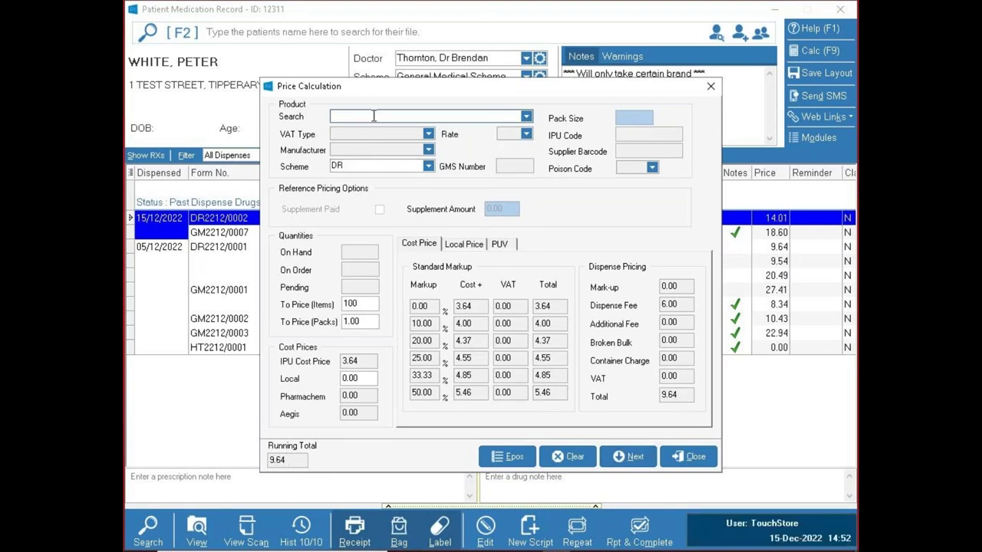
Step: Add the 10mg Rowa atorvastatin for a running total of 20.39, then close the calculator
{"action": "type", "text": "ATor"}
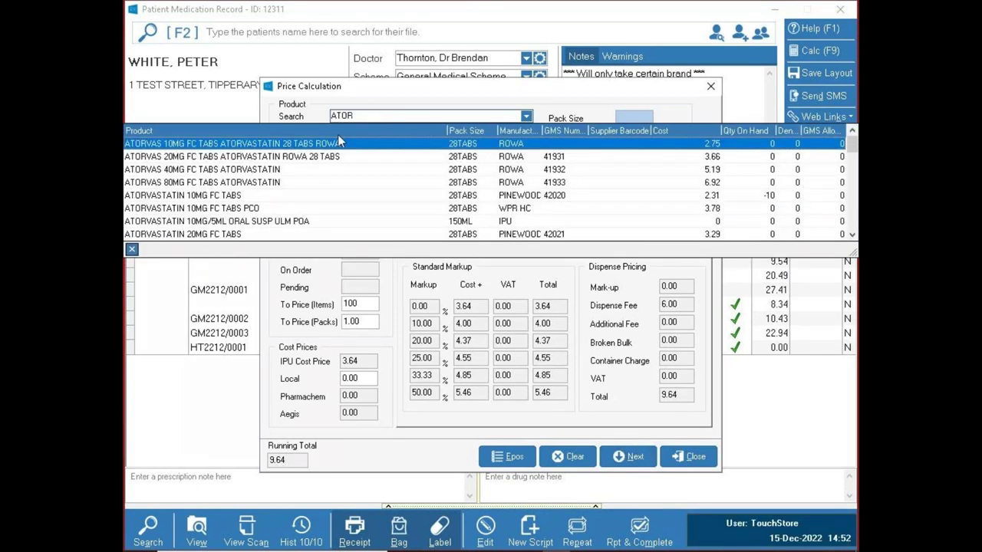
{"action": "left_click", "coordinate": [341, 143]}
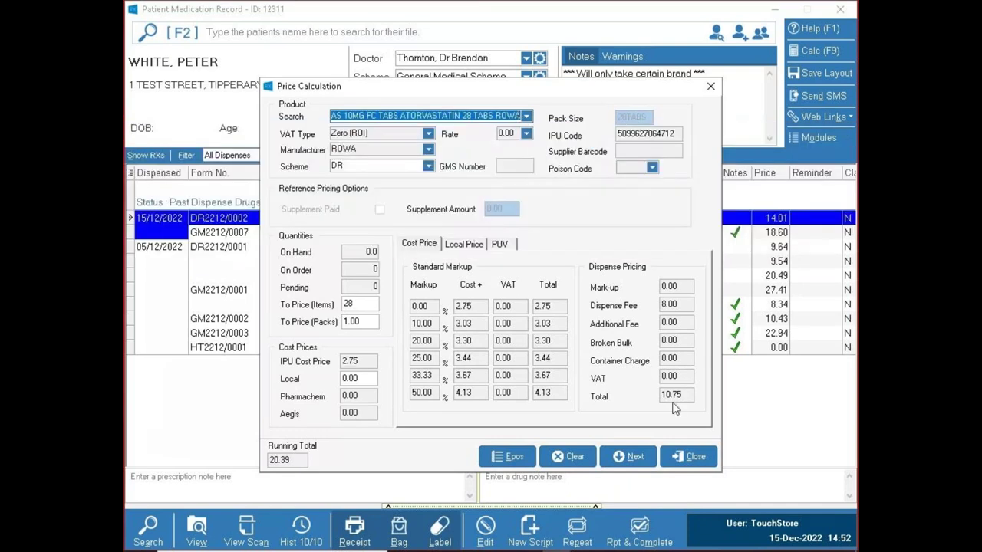
{"action": "left_click", "coordinate": [630, 457]}
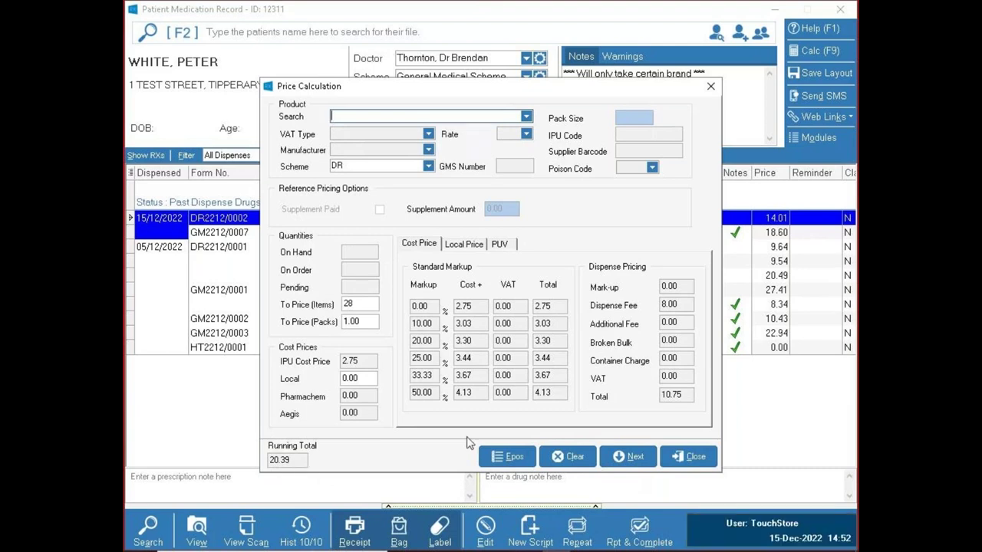
{"action": "left_click", "coordinate": [692, 457]}
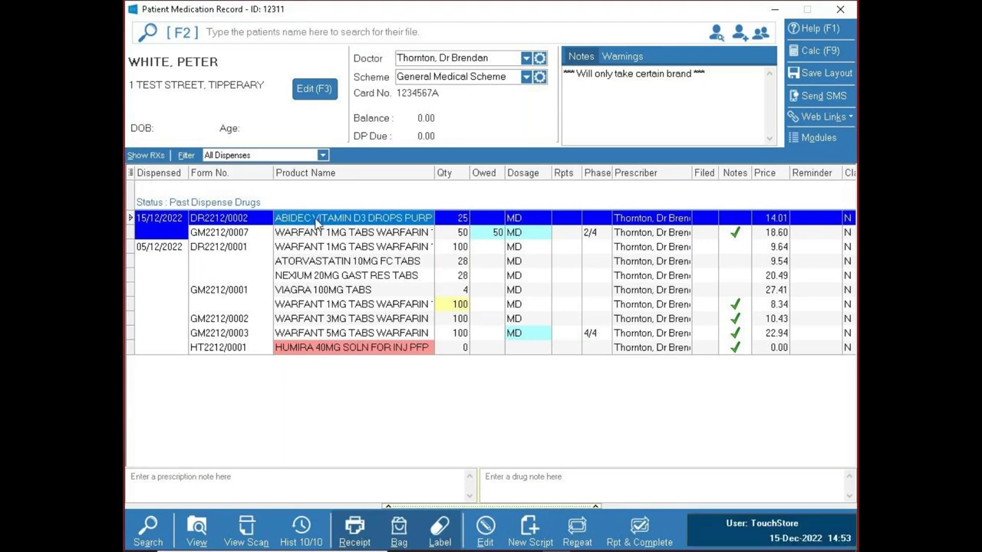
Step: Add Diabetes Mellitus as an LTI condition on the Medical tab and save the patient details
{"action": "left_click", "coordinate": [311, 91]}
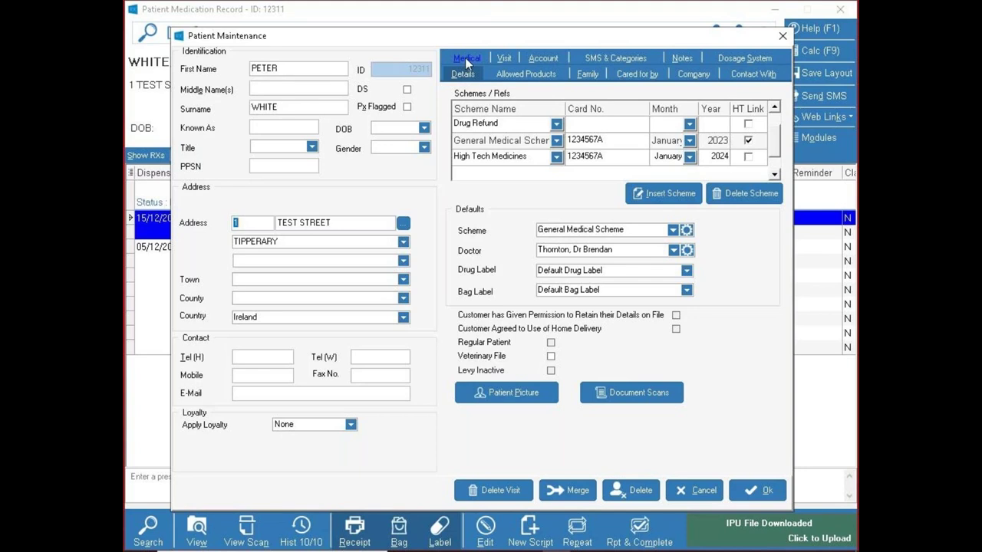
{"action": "left_click", "coordinate": [466, 60]}
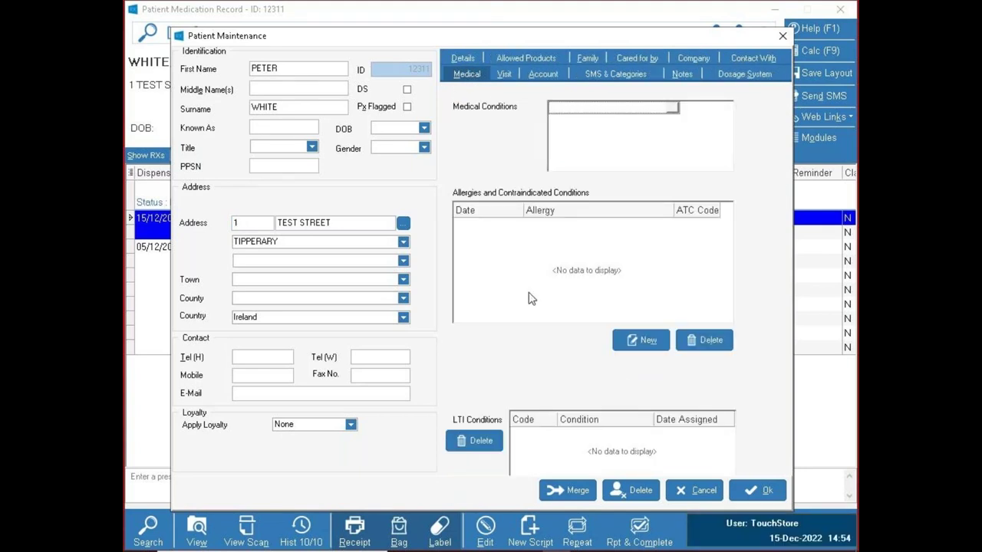
{"action": "left_click", "coordinate": [549, 434]}
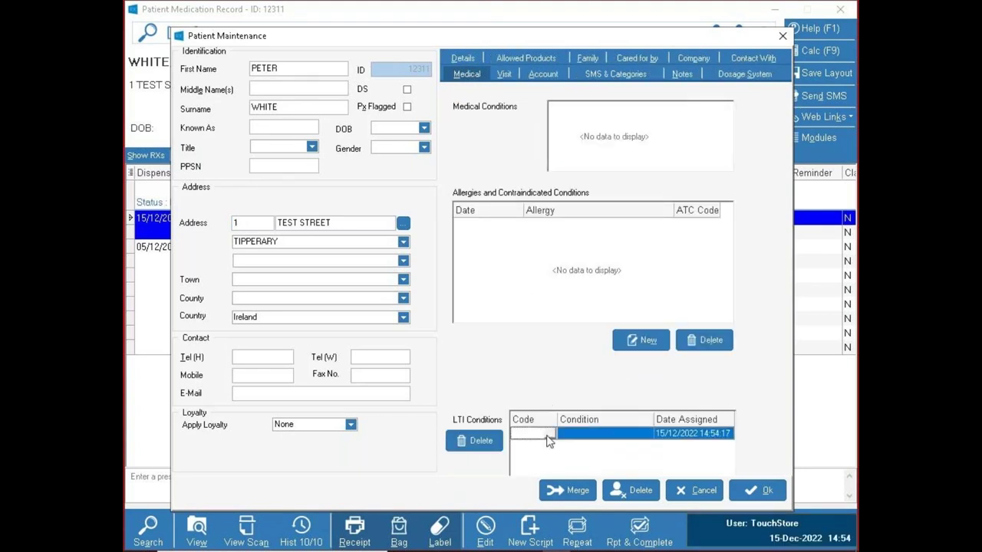
{"action": "left_click", "coordinate": [629, 435]}
{"action": "left_click", "coordinate": [628, 435]}
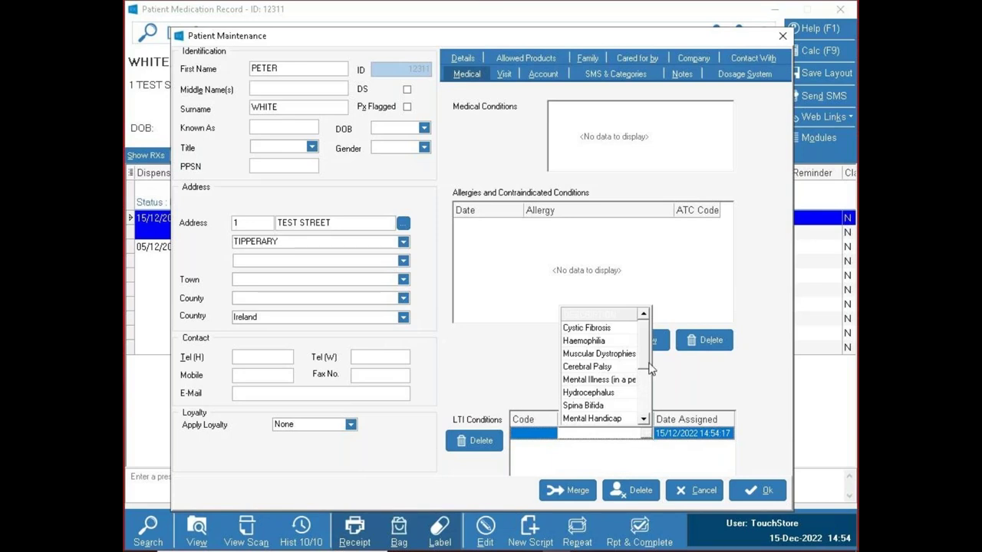
{"action": "left_click_drag", "start_coordinate": [648, 369], "coordinate": [644, 418]}
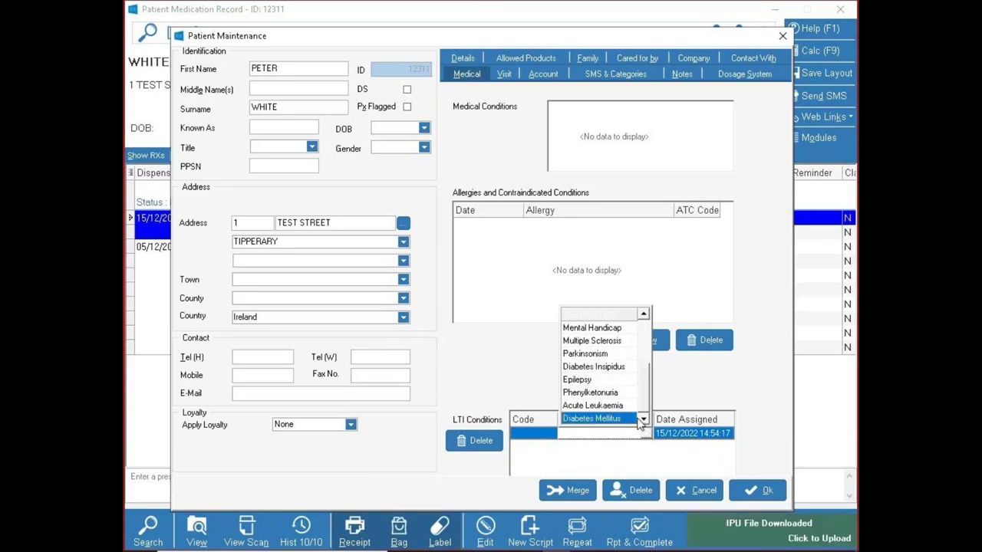
{"action": "left_click", "coordinate": [602, 420]}
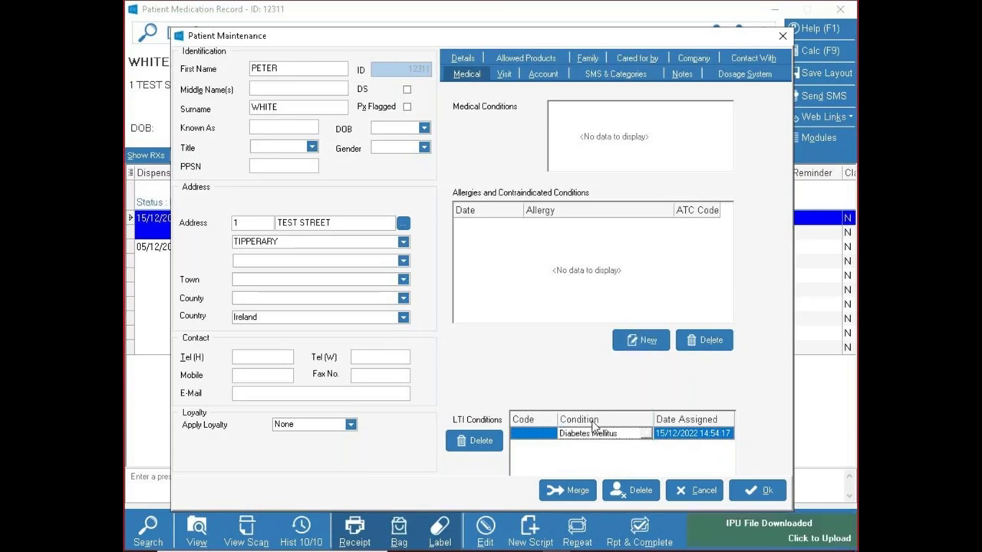
{"action": "left_click", "coordinate": [531, 437]}
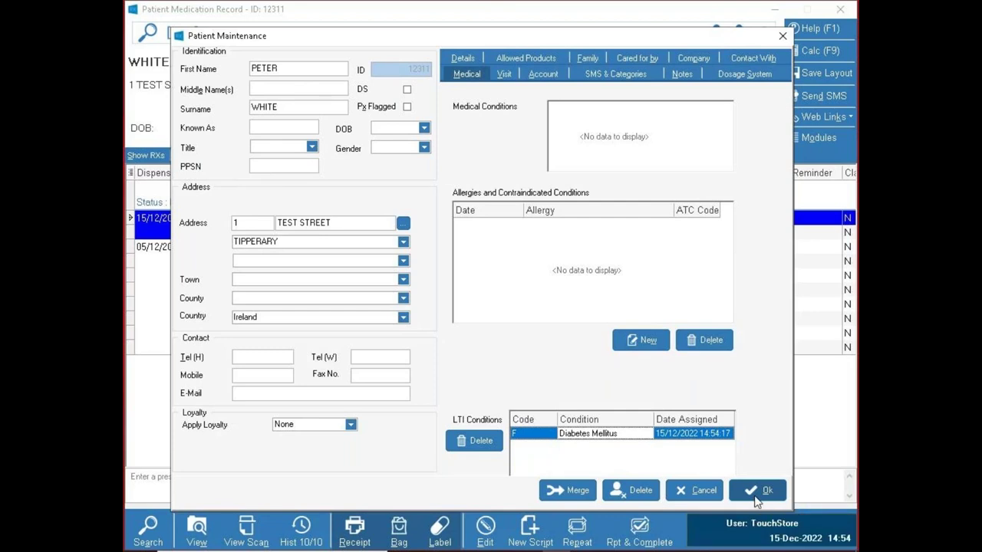
{"action": "left_click", "coordinate": [756, 493]}
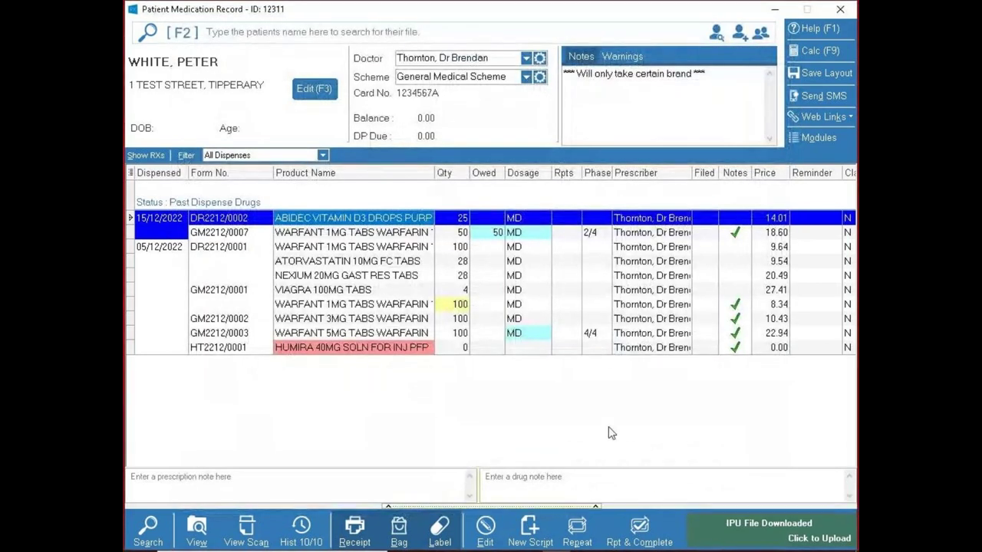
Step: Reopen the patient details to verify the saved LTI condition, then close them
{"action": "left_click", "coordinate": [314, 89]}
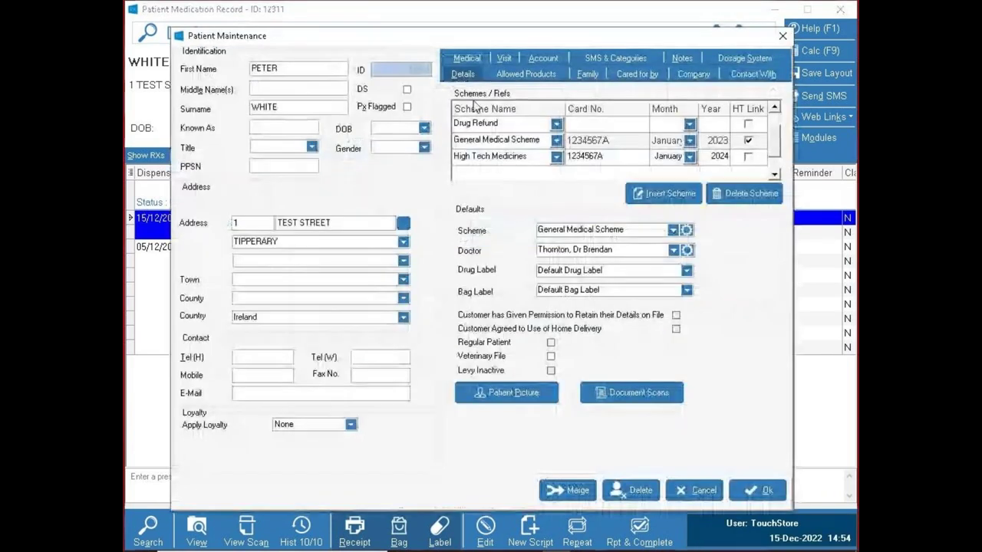
{"action": "left_click", "coordinate": [479, 57]}
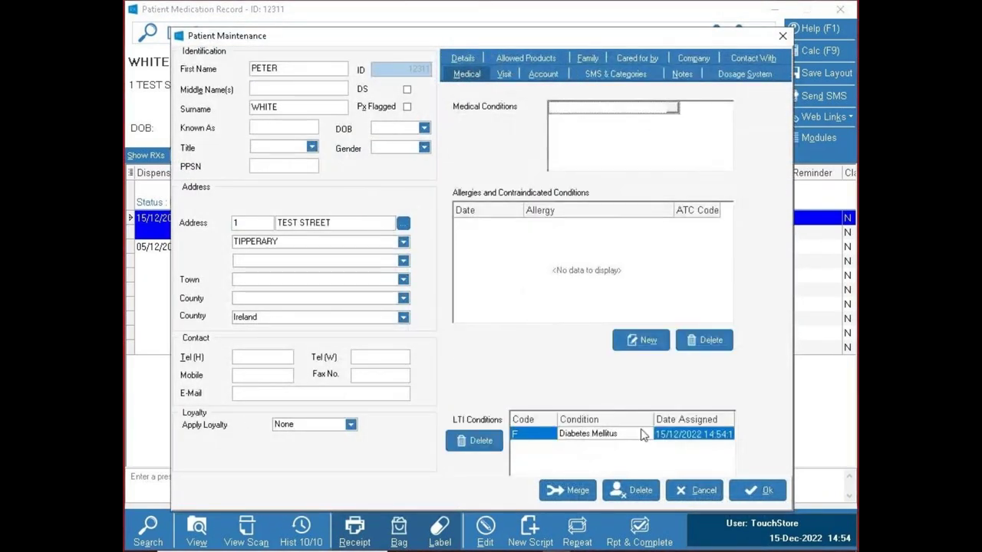
{"action": "left_click", "coordinate": [738, 490]}
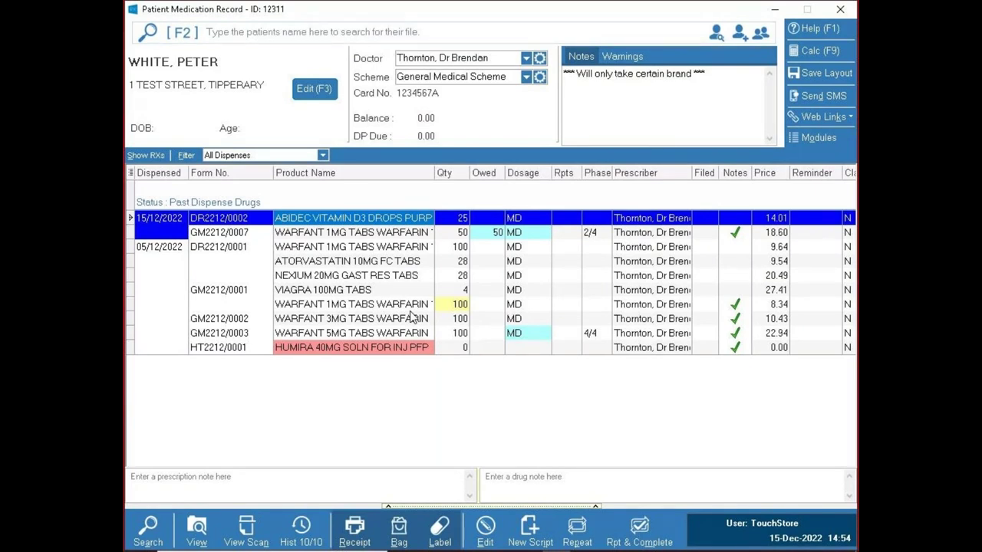
{"action": "left_click", "coordinate": [316, 91]}
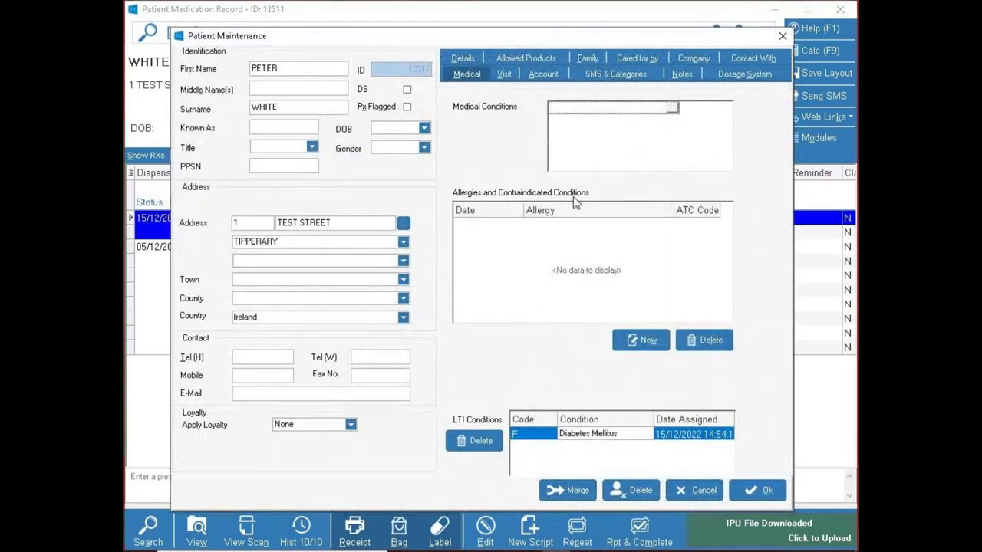
{"action": "left_click", "coordinate": [757, 491]}
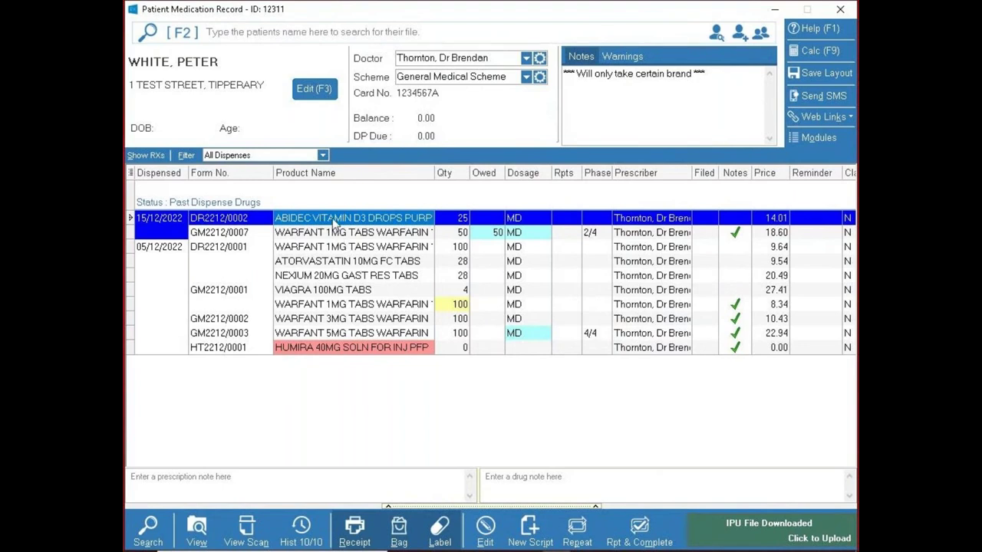
{"action": "left_click", "coordinate": [331, 233]}
Step: Print the Patient Medication List for the 05/12/2022 Warfant, Atorvastatin and Nexium items, then close the preview
{"action": "left_click", "coordinate": [333, 249]}
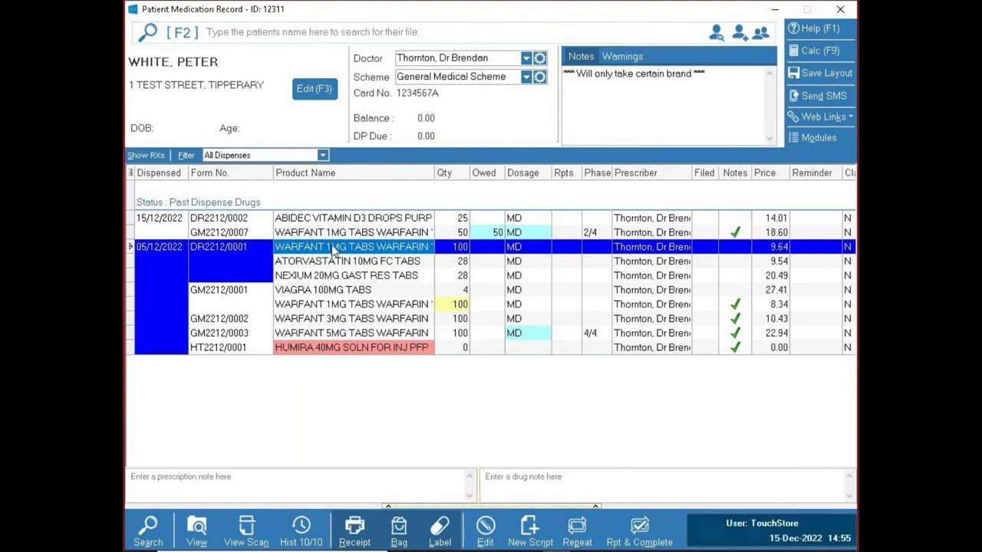
{"action": "left_click", "coordinate": [334, 251]}
{"action": "key", "text": "shift+Down"}
{"action": "key", "text": "shift+Down"}
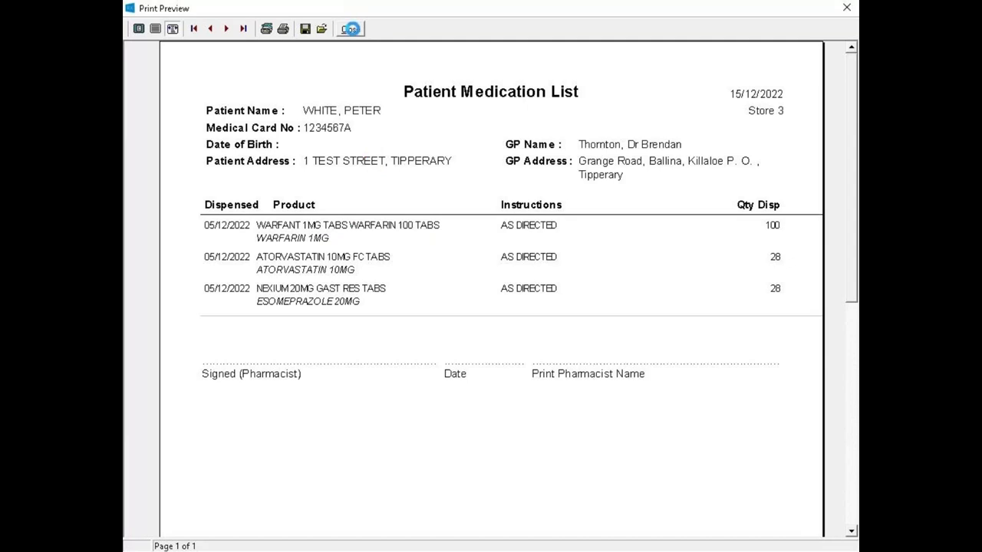
{"action": "left_click", "coordinate": [349, 28]}
{"action": "left_click", "coordinate": [359, 223]}
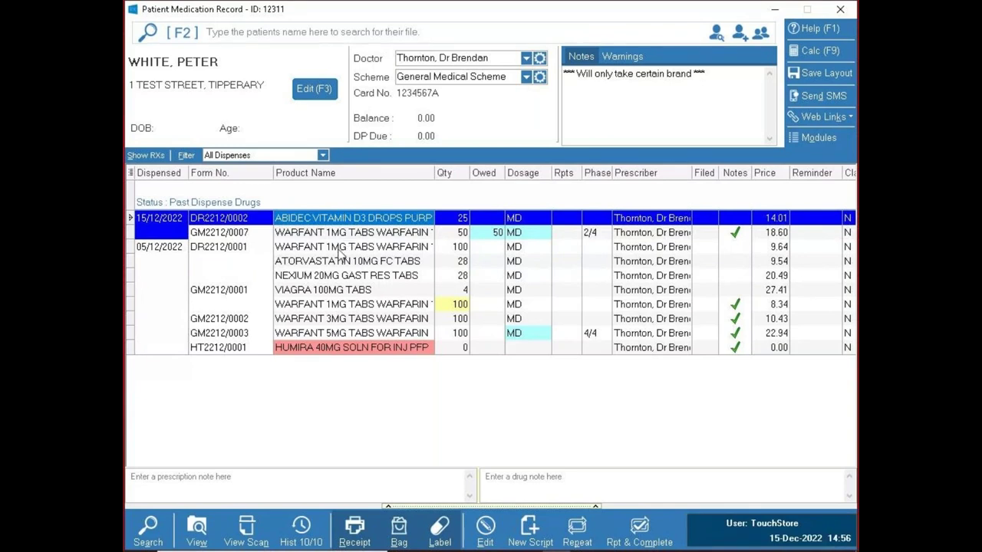
{"action": "left_click", "coordinate": [340, 246]}
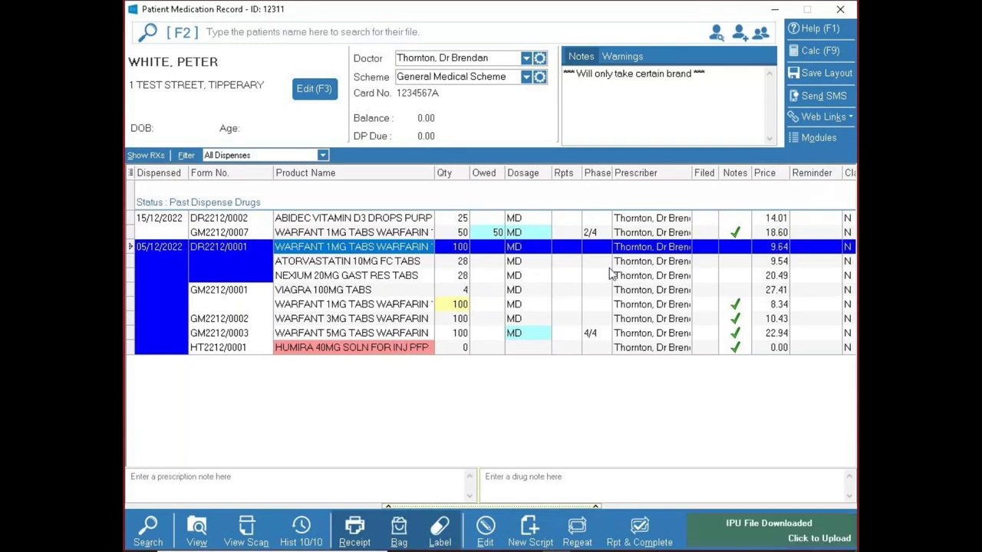
Step: Open the Module Links menu from the Modules button in the right-hand panel
{"action": "left_click", "coordinate": [826, 144]}
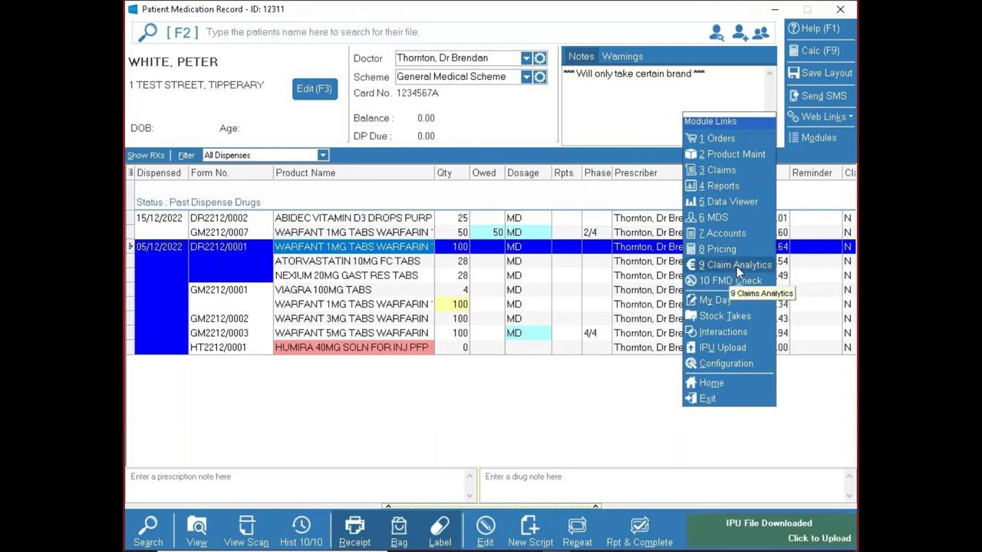
Step: Unlock Reports with the PIN and browse Daily Scheme Statistics, Daily Prescription and Controlled Drug reports
{"action": "left_click", "coordinate": [728, 185]}
{"action": "type", "text": "*****"}
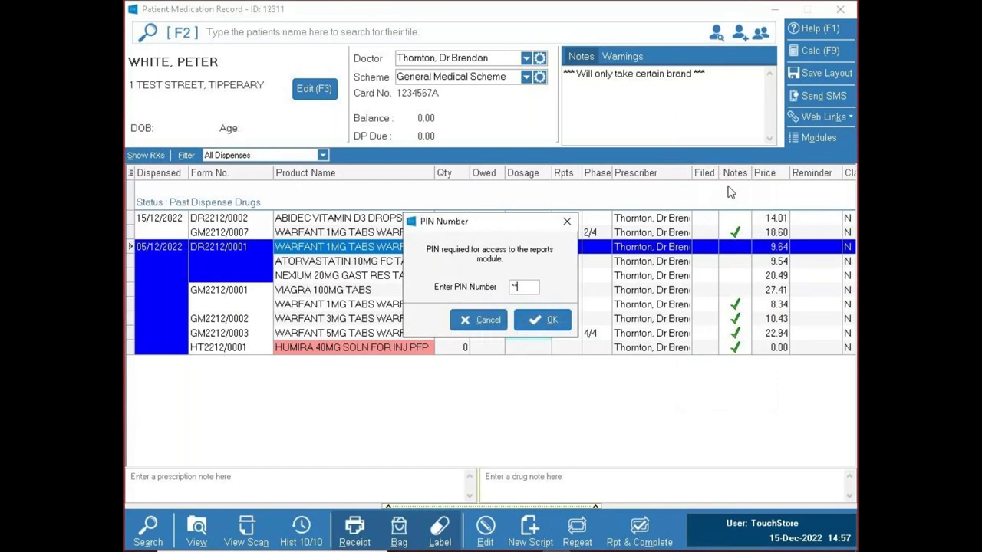
{"action": "key", "text": "Return"}
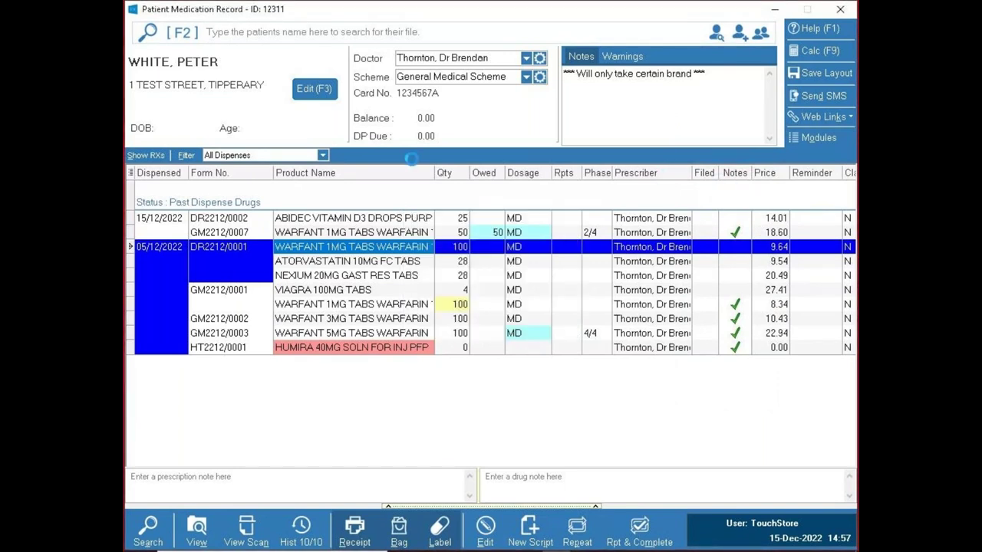
{"action": "left_click", "coordinate": [373, 175]}
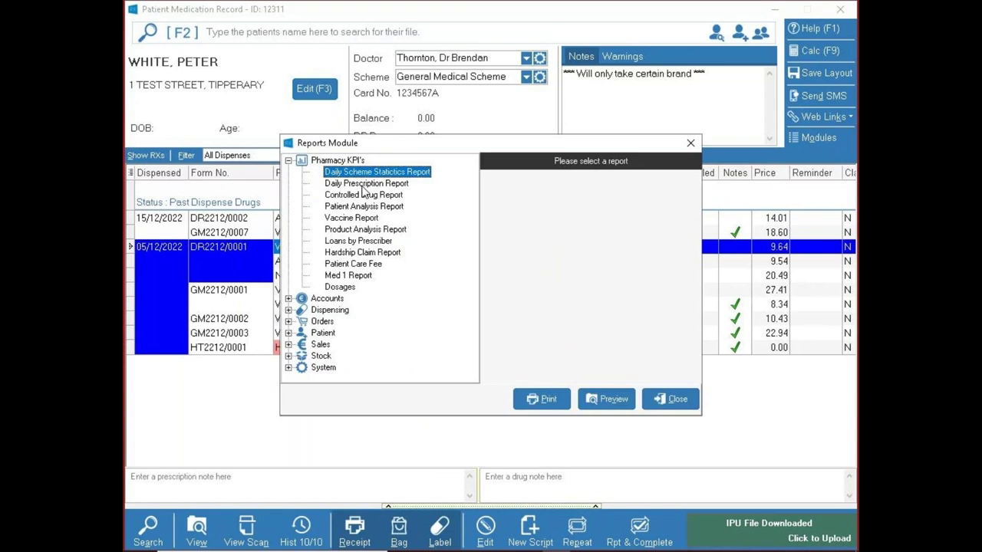
{"action": "left_click", "coordinate": [365, 186]}
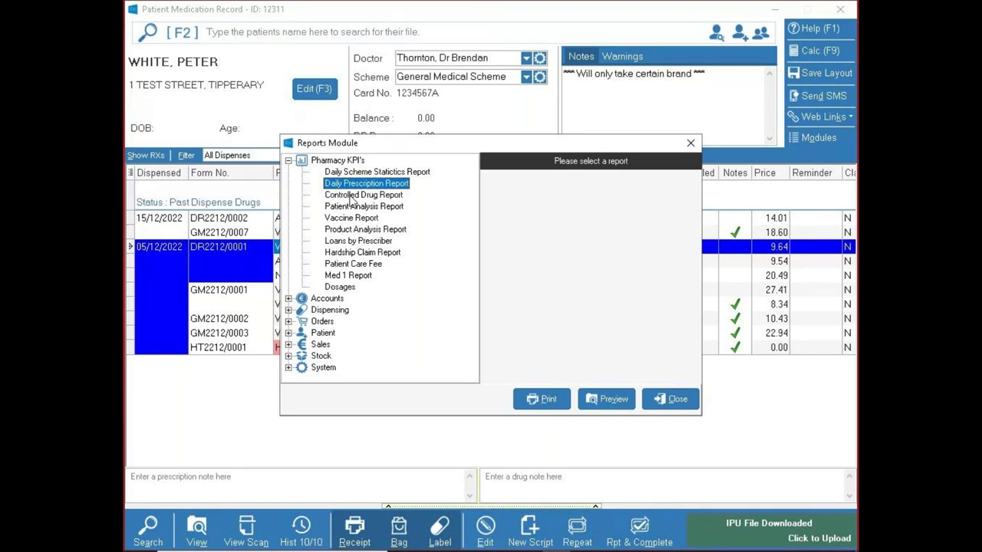
{"action": "left_click", "coordinate": [352, 195]}
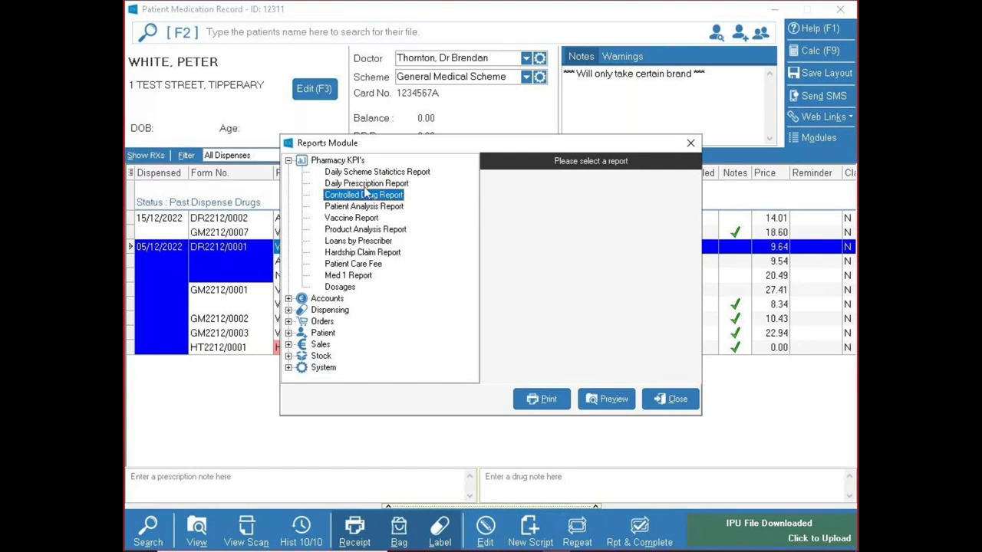
{"action": "left_click", "coordinate": [365, 187]}
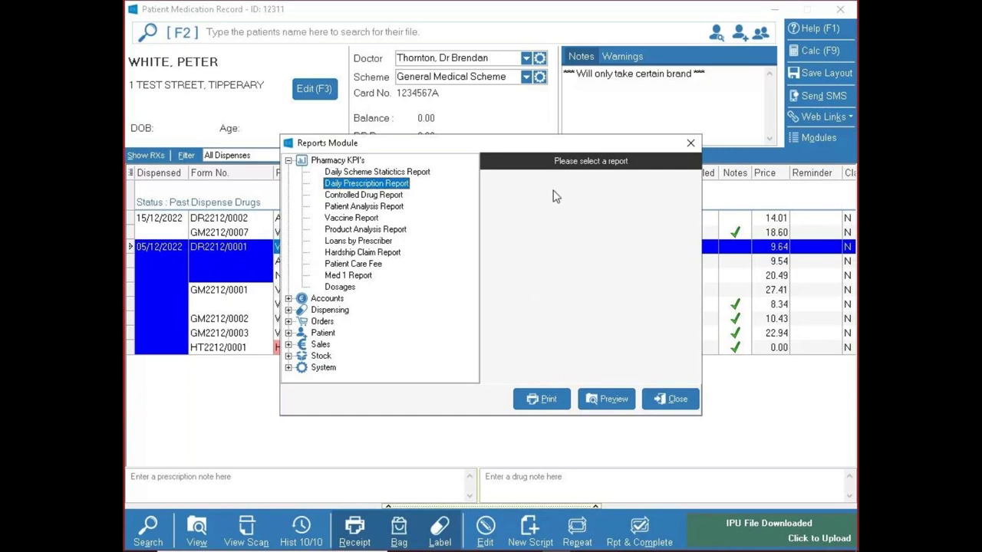
Step: Close and reopen the Reports Module with the PIN, selecting the Daily Prescription Report
{"action": "left_click", "coordinate": [676, 400]}
{"action": "left_click", "coordinate": [812, 137]}
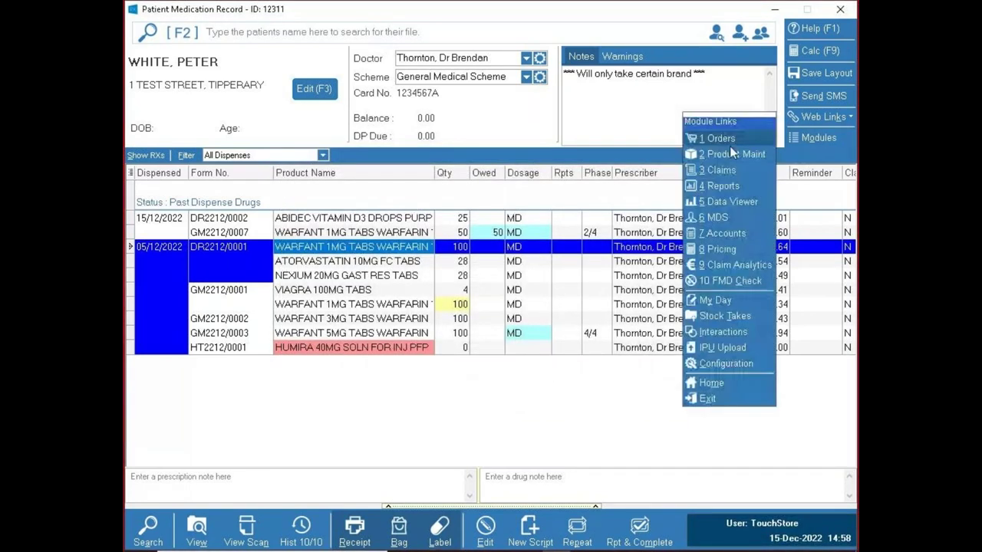
{"action": "left_click", "coordinate": [723, 181]}
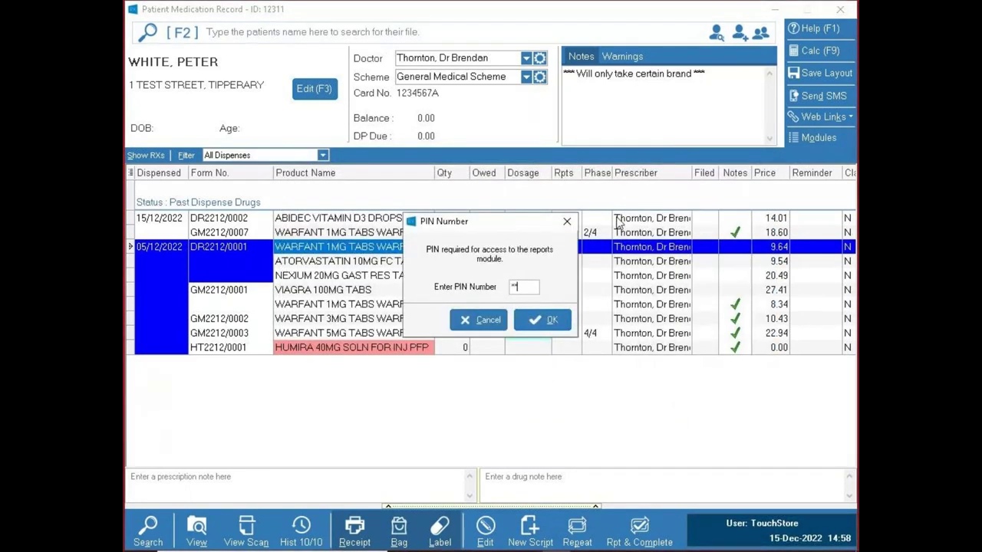
{"action": "key", "text": "Return"}
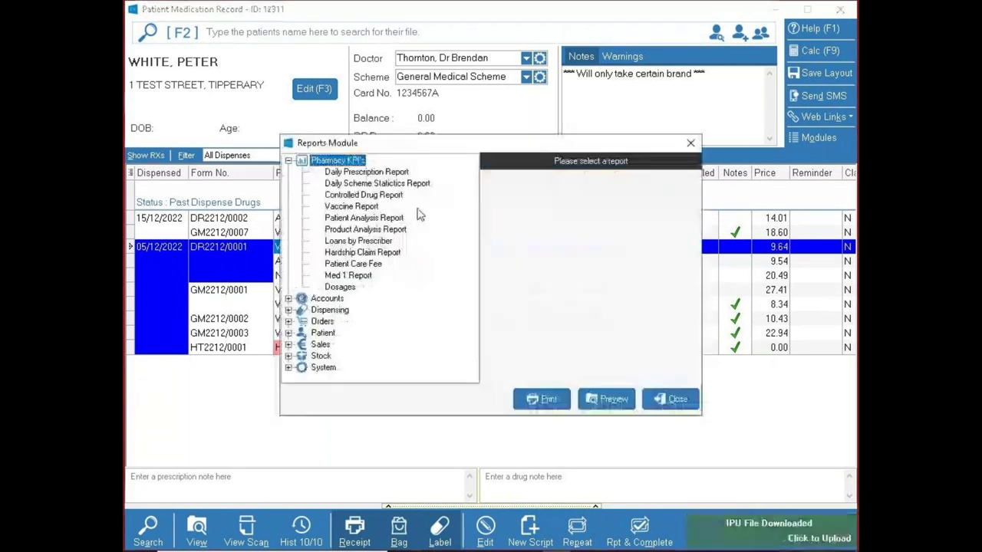
{"action": "left_click", "coordinate": [361, 173]}
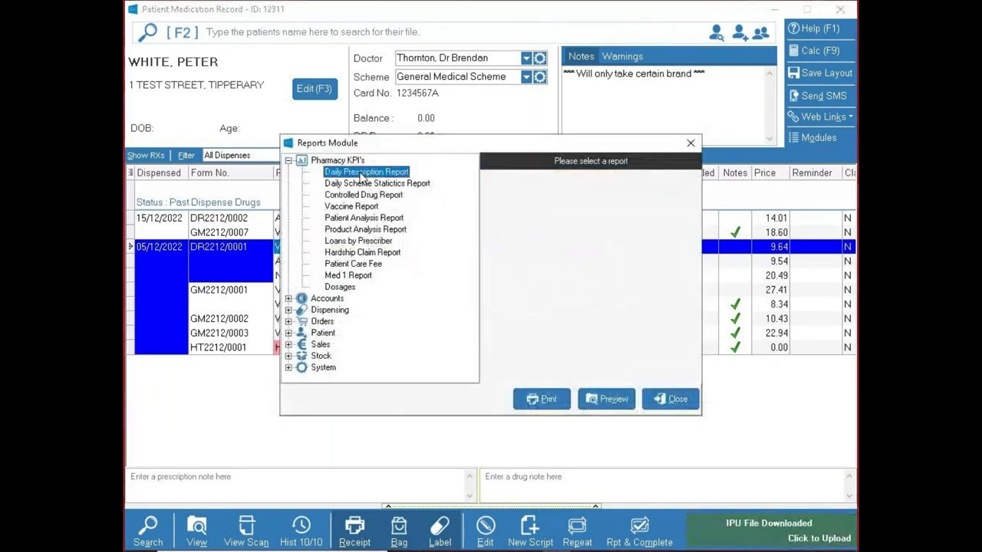
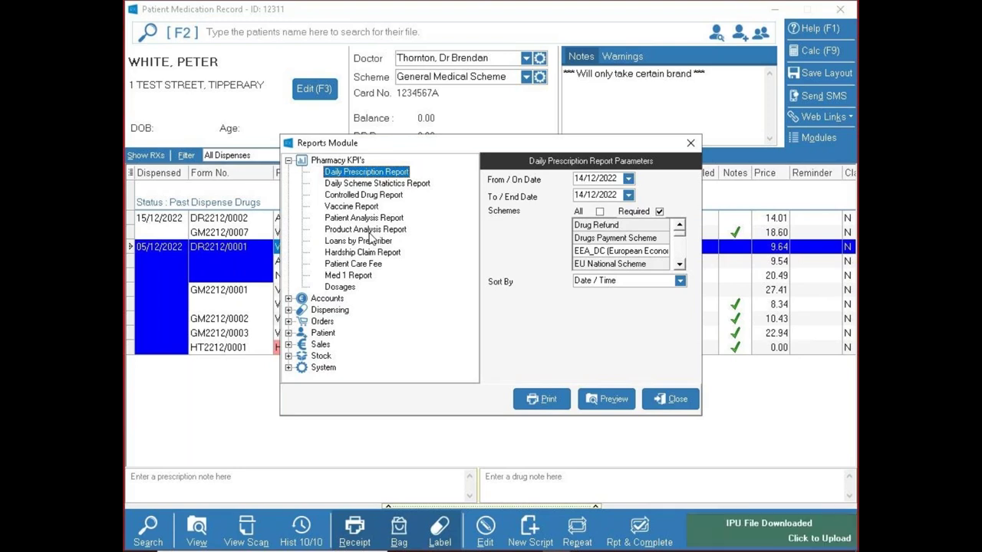
Step: Preview the December 2022 Hardship Claim Report under Loans by Prescriber and dismiss the no-information message
{"action": "left_click", "coordinate": [359, 244]}
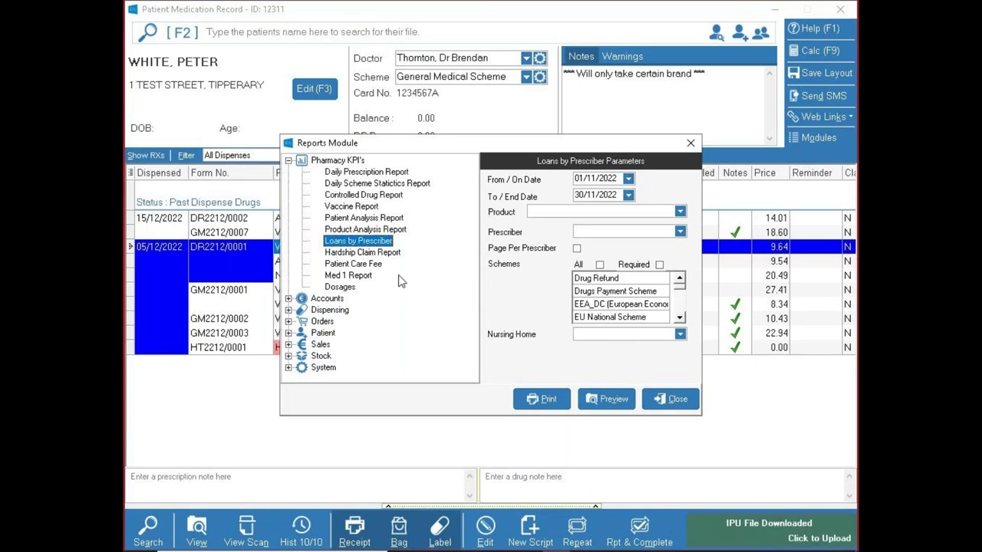
{"action": "left_click", "coordinate": [367, 254]}
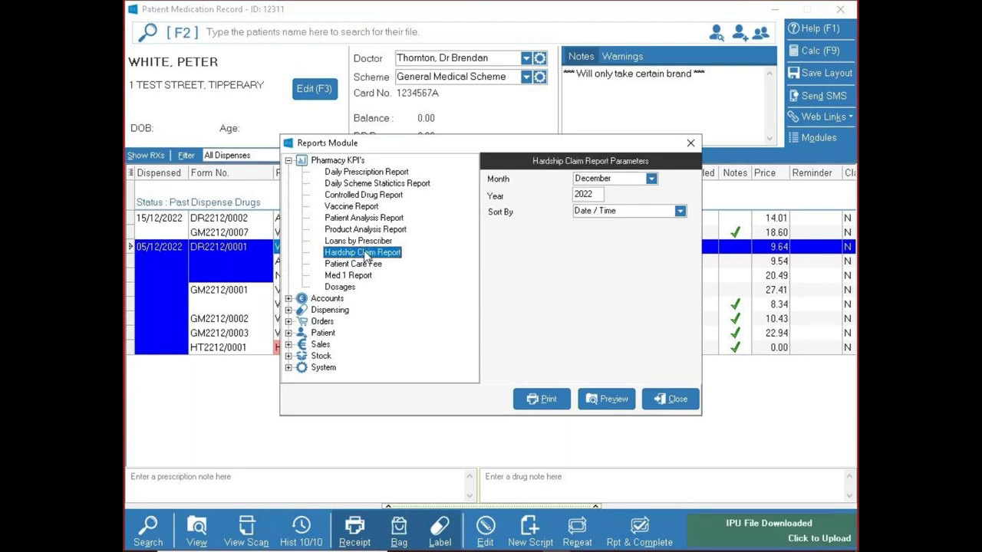
{"action": "left_click", "coordinate": [605, 408]}
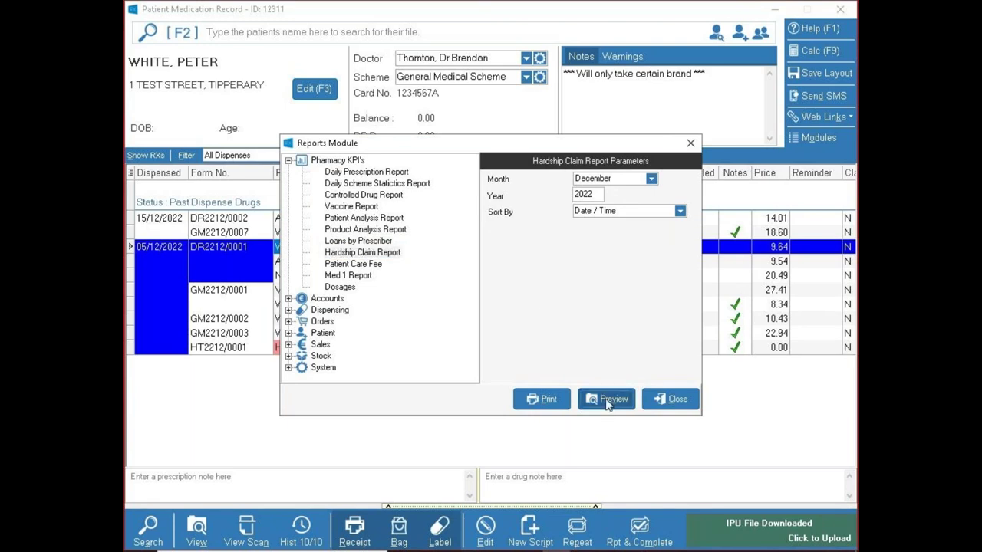
{"action": "left_click", "coordinate": [475, 303]}
{"action": "left_click", "coordinate": [384, 254]}
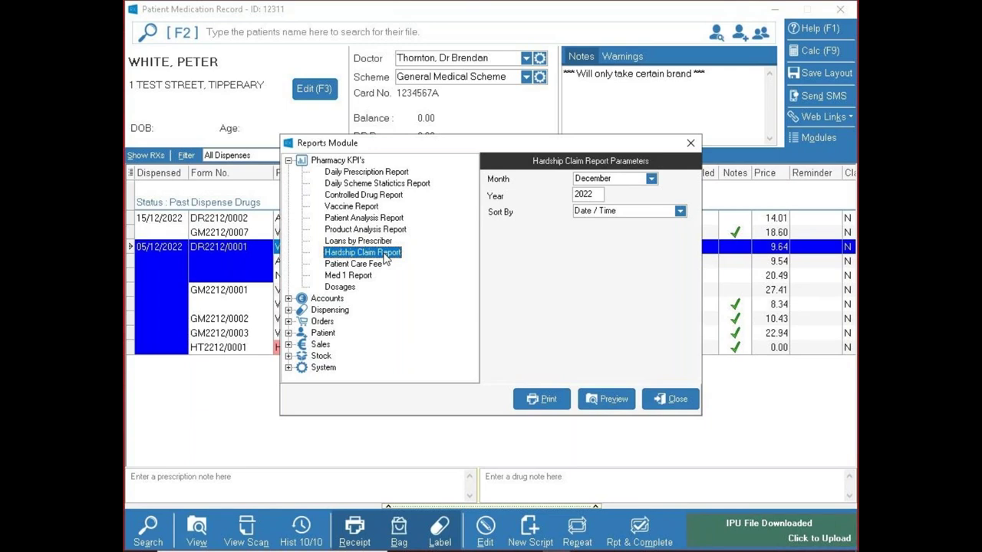
{"action": "left_click", "coordinate": [360, 264]}
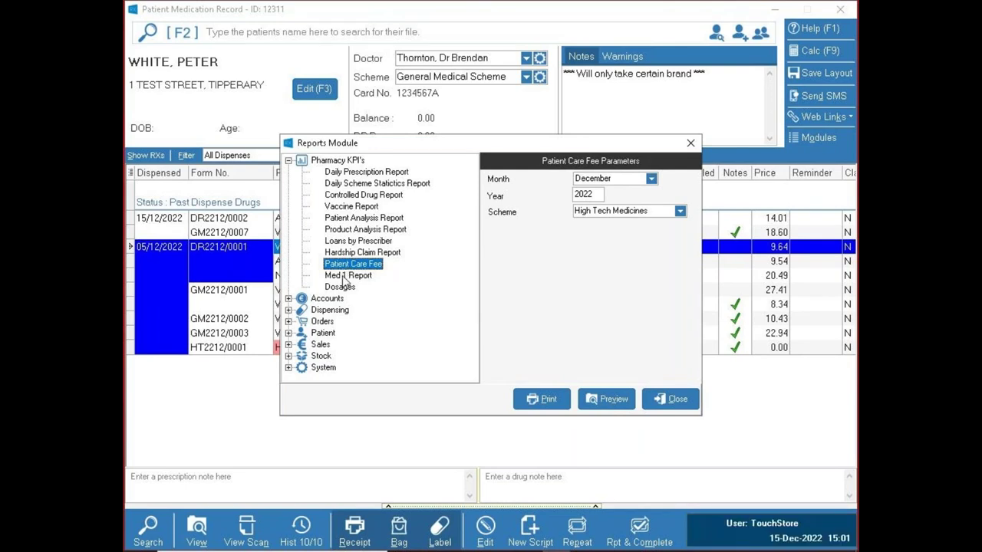
Step: Look over the Med 1 and Dosages report options, then close the Reports Module
{"action": "left_click", "coordinate": [343, 279]}
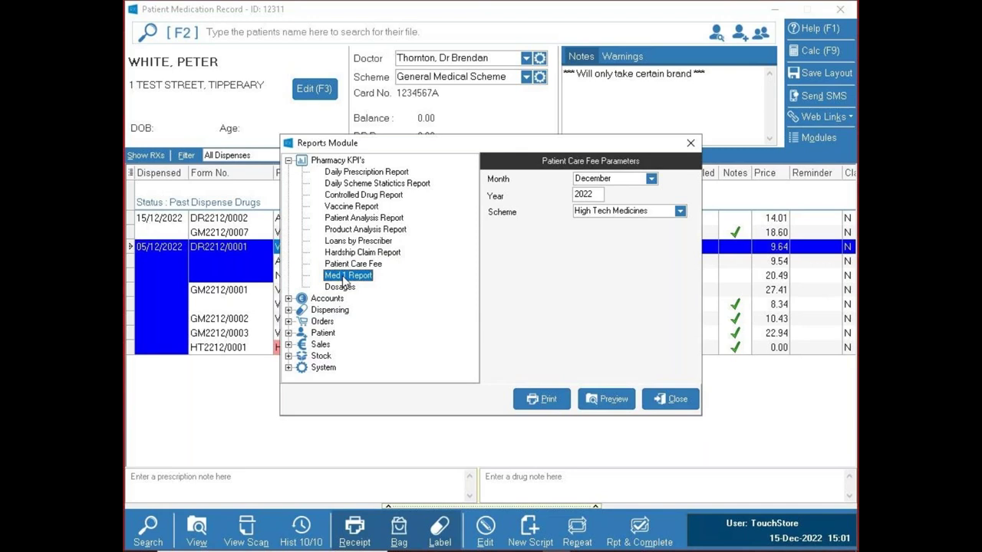
{"action": "left_click", "coordinate": [341, 288]}
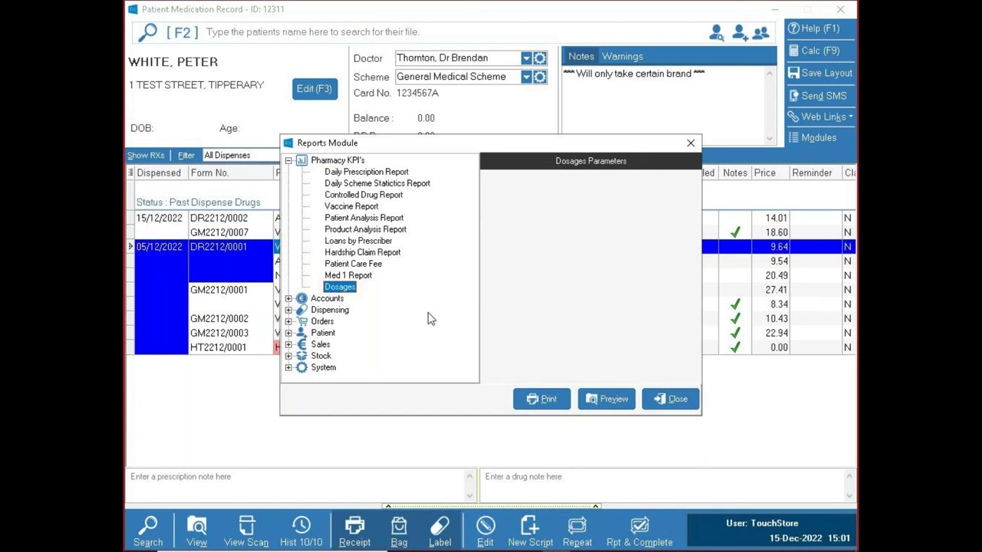
{"action": "left_click", "coordinate": [666, 400]}
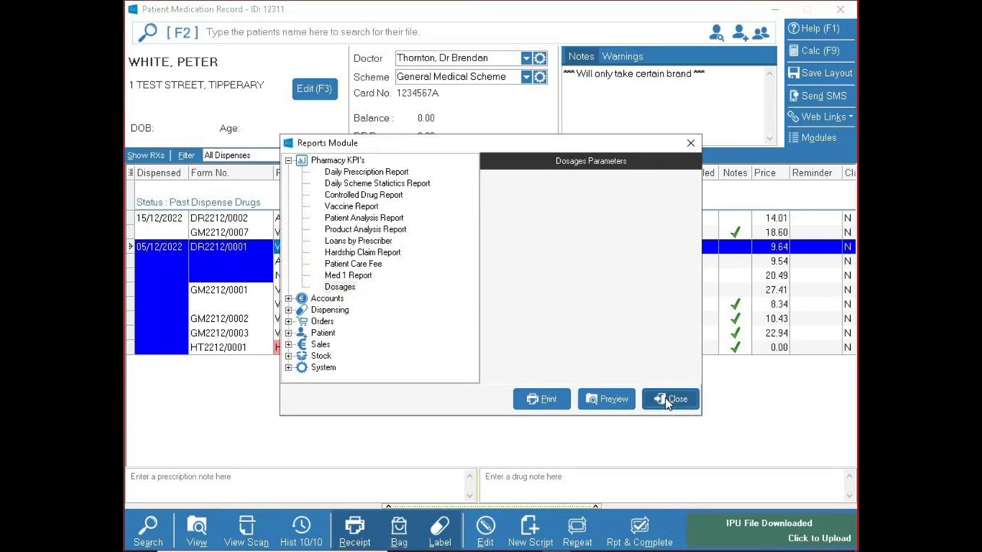
Step: Switch to the My Day module from Module Links and expand the Loans Due list
{"action": "left_click", "coordinate": [815, 137]}
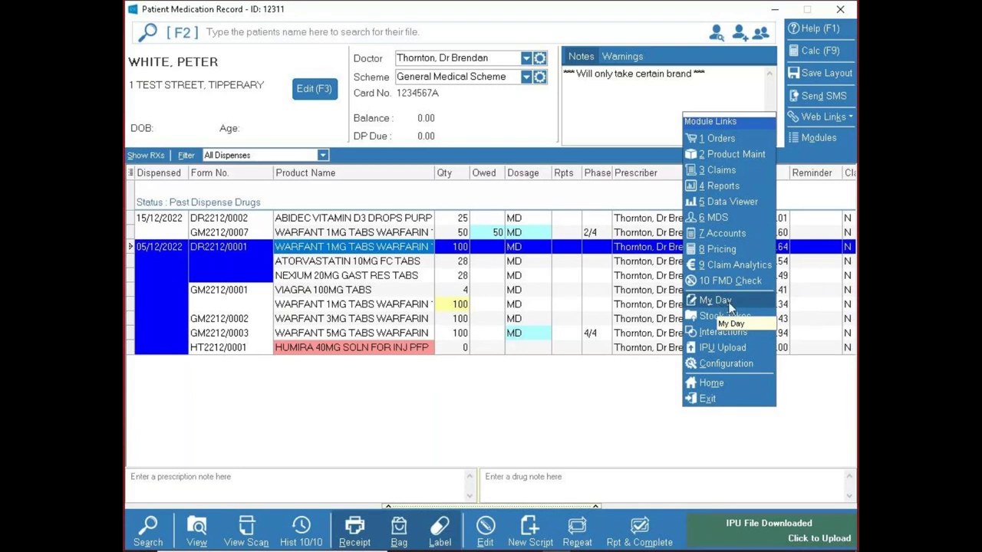
{"action": "left_click", "coordinate": [719, 305]}
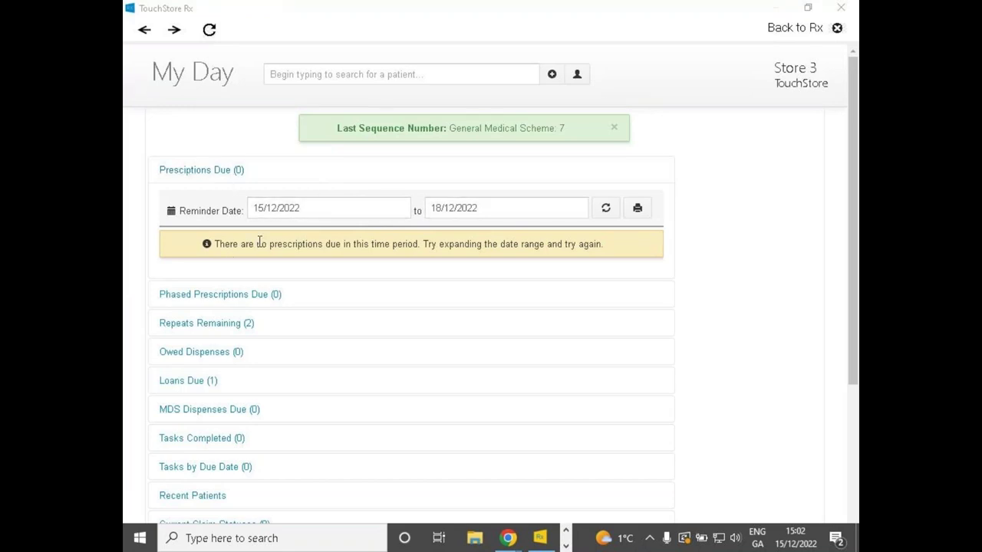
{"action": "left_click", "coordinate": [189, 383]}
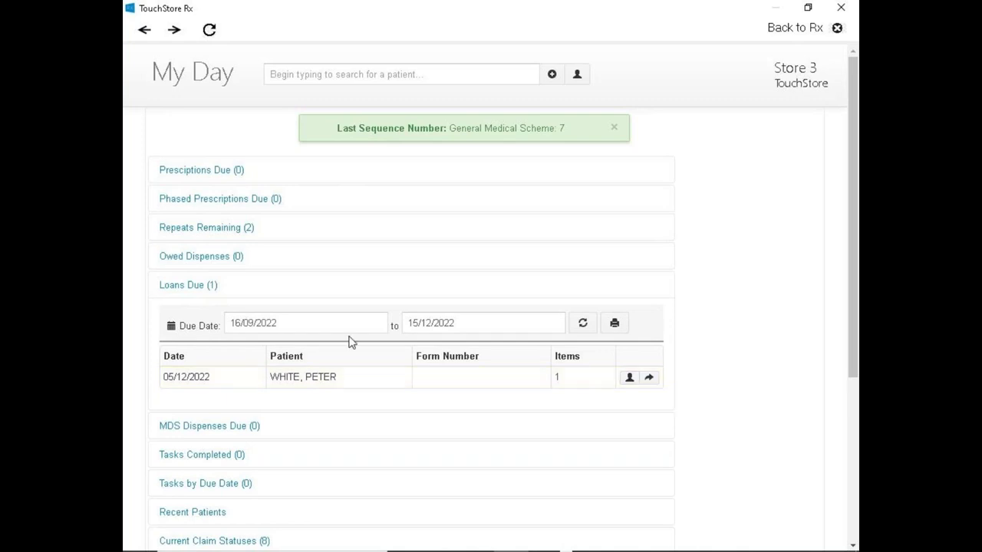
Step: Expand the Owed Dispenses and Loans Due lists in My Day to check them
{"action": "left_click", "coordinate": [193, 257]}
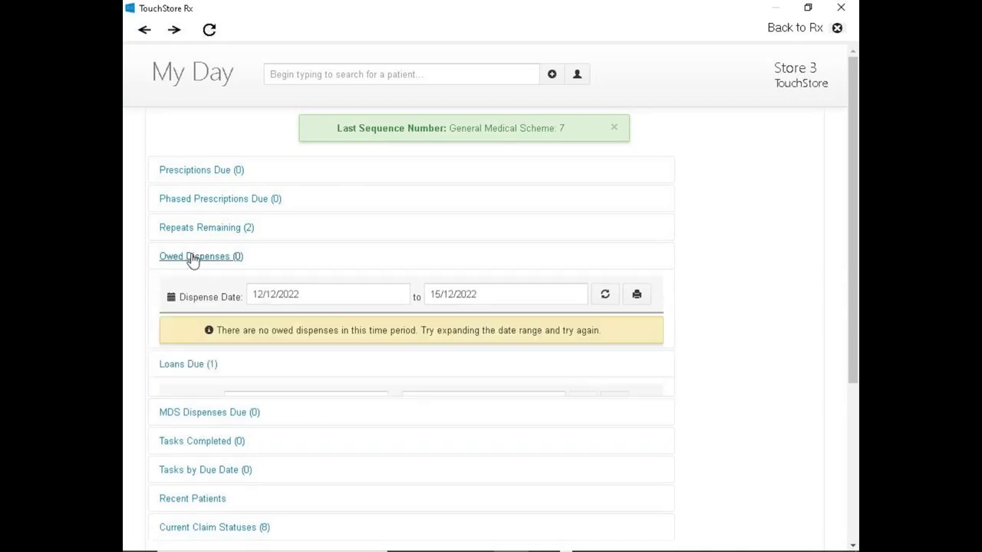
{"action": "left_click", "coordinate": [195, 380]}
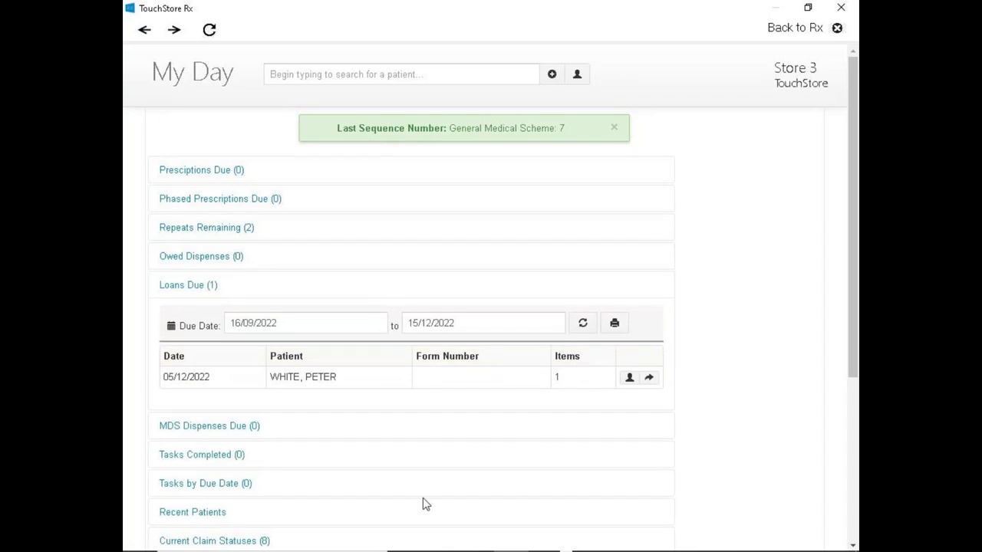
{"action": "left_click", "coordinate": [201, 258]}
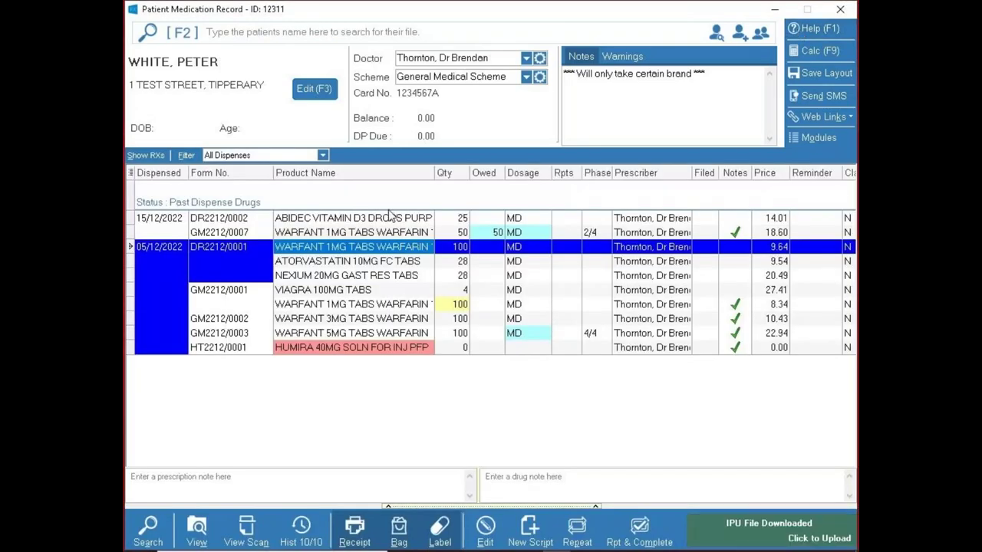
{"action": "left_click", "coordinate": [381, 218]}
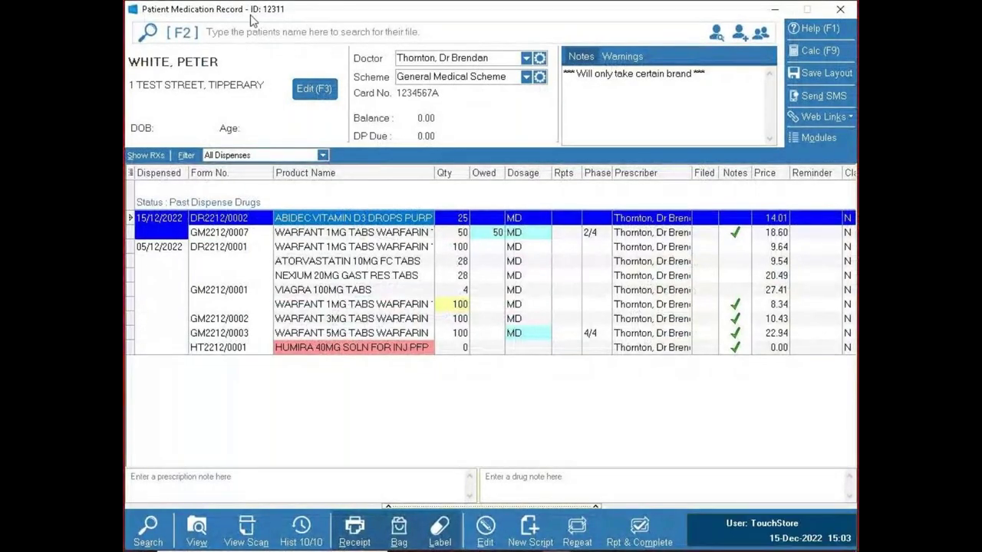
{"action": "left_click", "coordinate": [261, 32]}
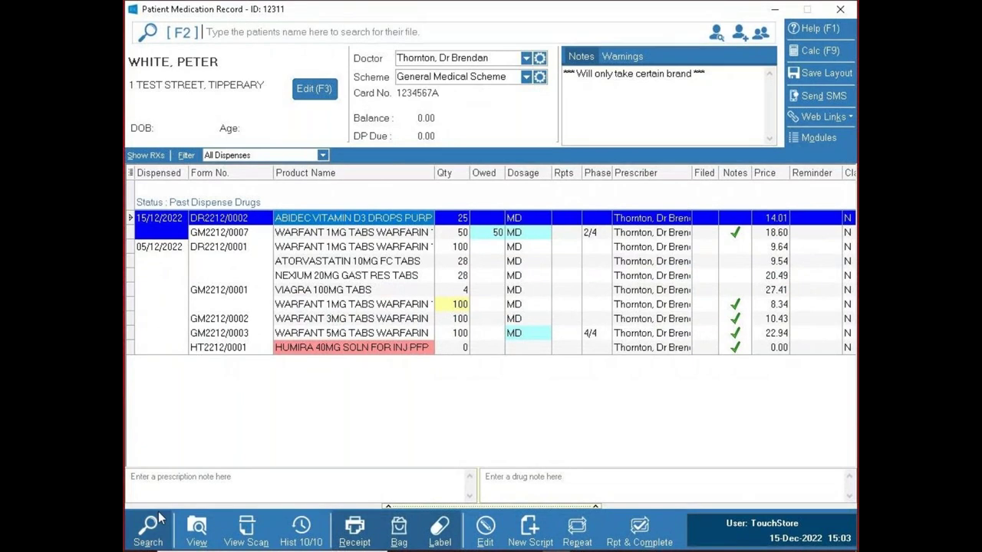
{"action": "left_click", "coordinate": [149, 528]}
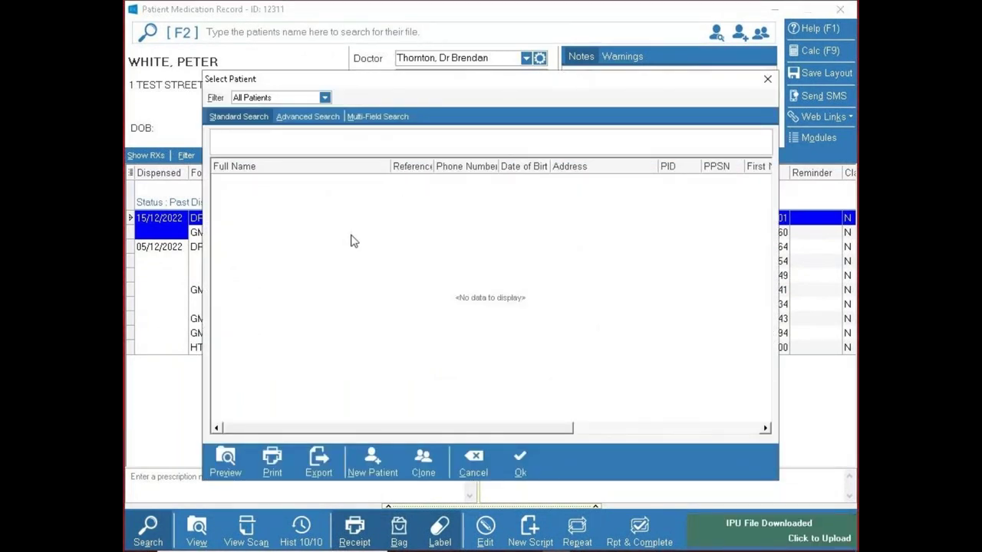
{"action": "left_click", "coordinate": [768, 78]}
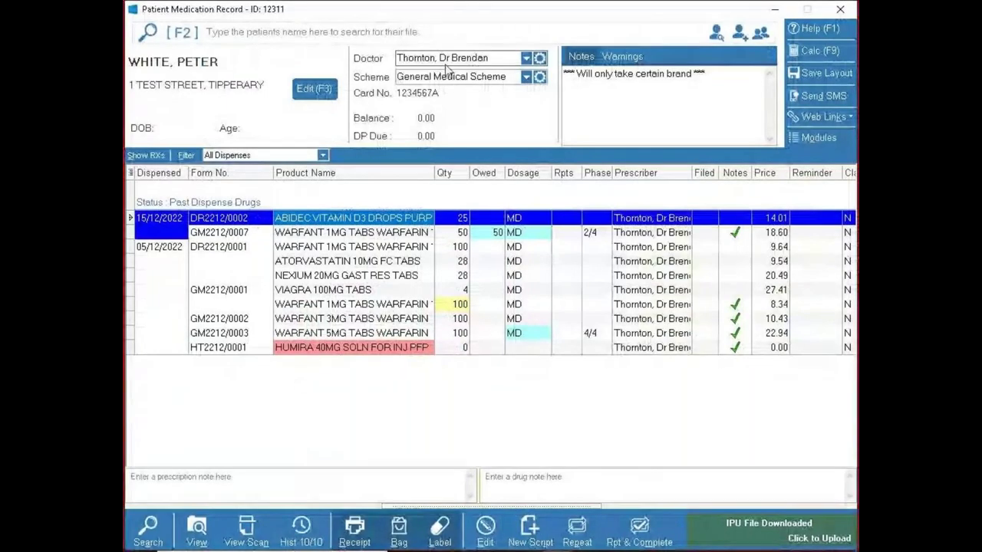
{"action": "left_click", "coordinate": [539, 64]}
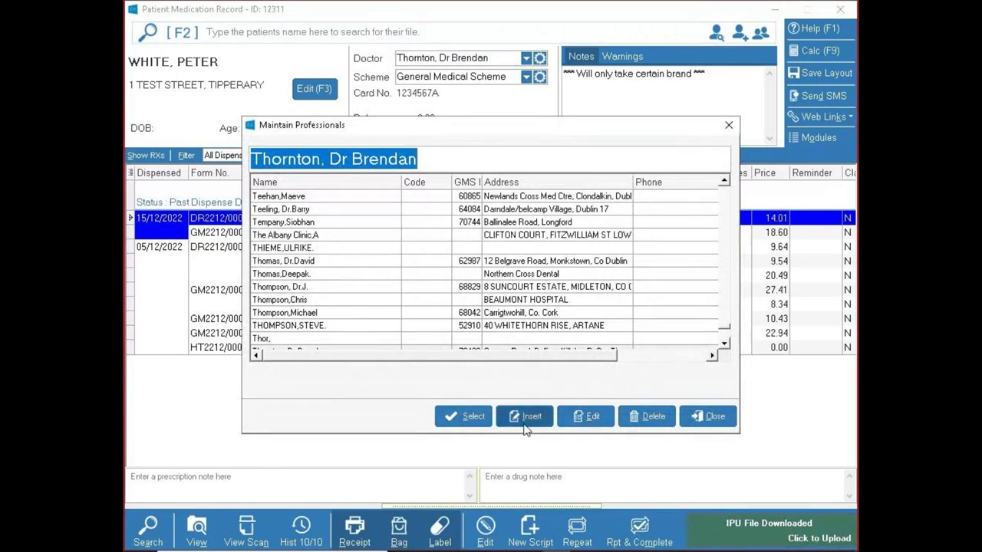
{"action": "left_click", "coordinate": [585, 417]}
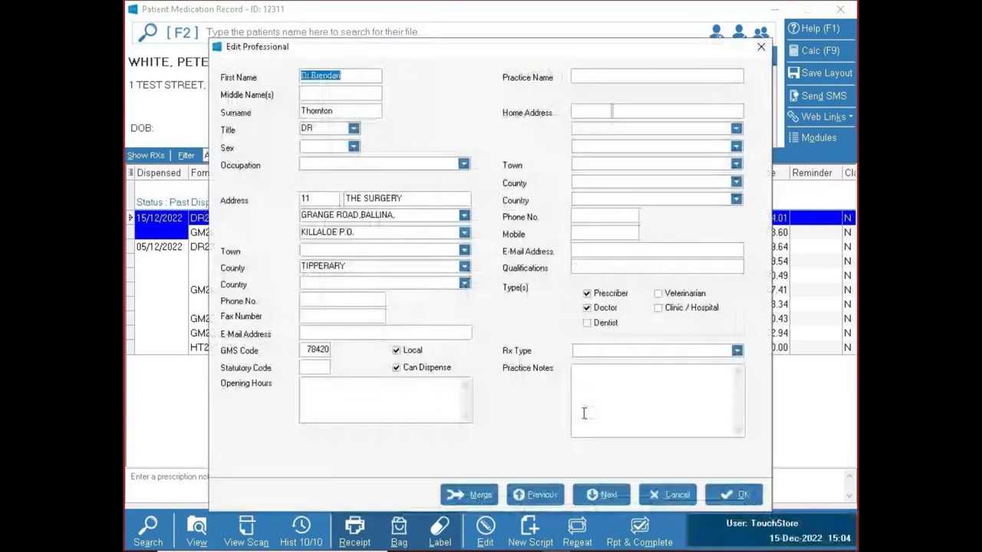
{"action": "left_click", "coordinate": [326, 367]}
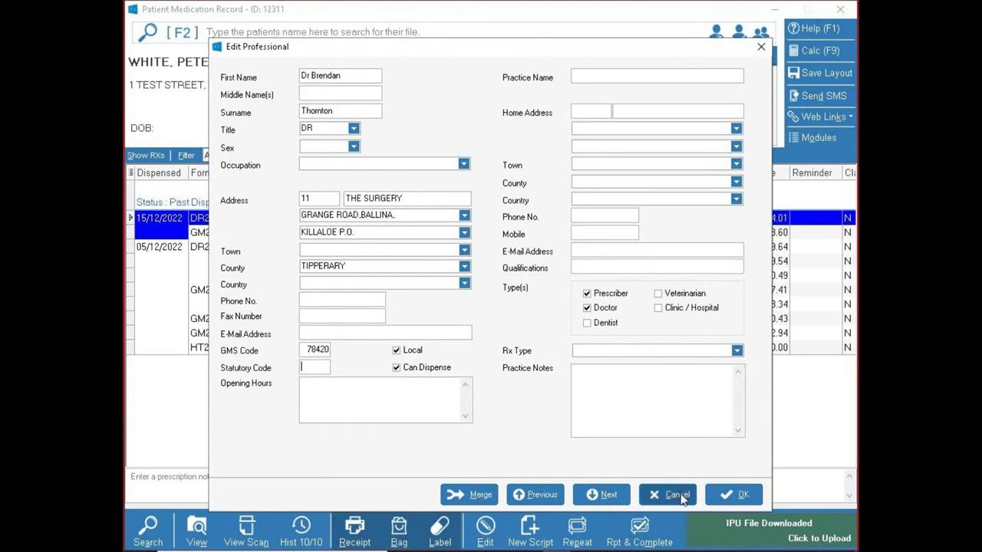
{"action": "left_click", "coordinate": [731, 494]}
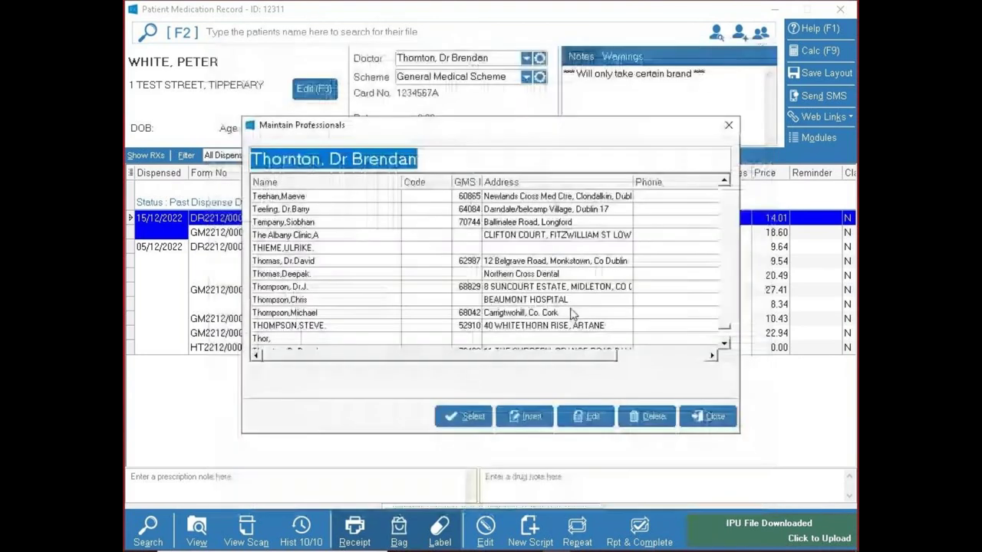
{"action": "left_click", "coordinate": [727, 424]}
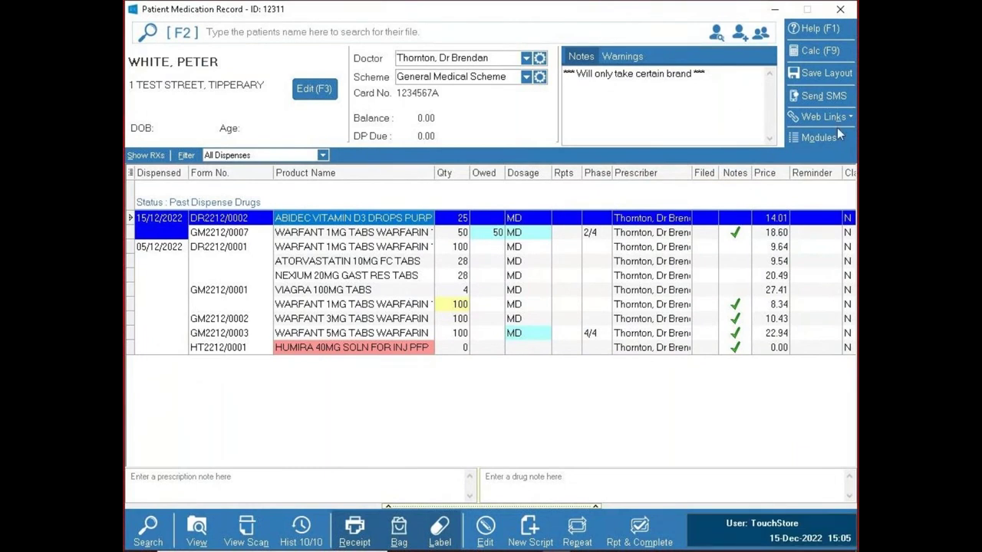
Step: Open the patient's details to view Allowed Products, then cancel without changes
{"action": "left_click", "coordinate": [816, 138]}
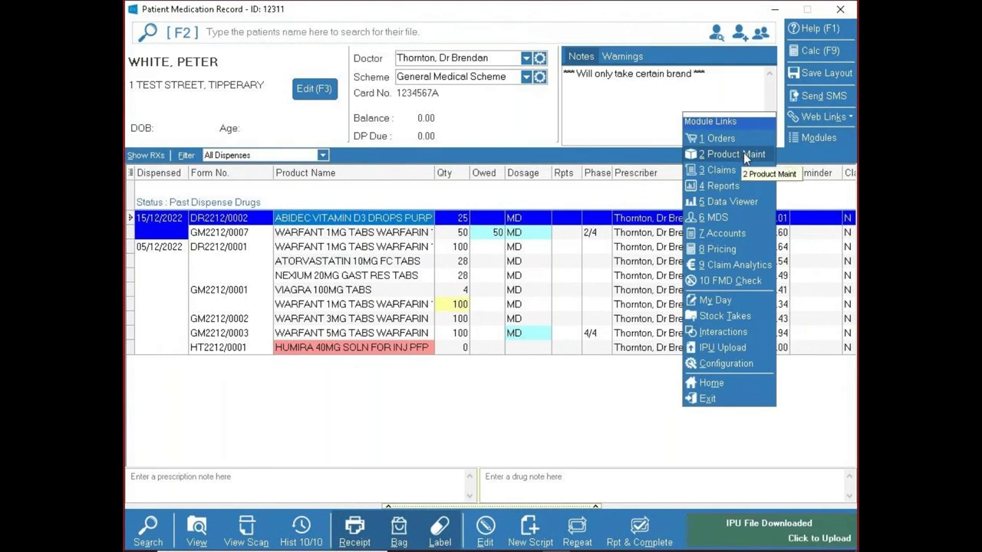
{"action": "left_click", "coordinate": [827, 142]}
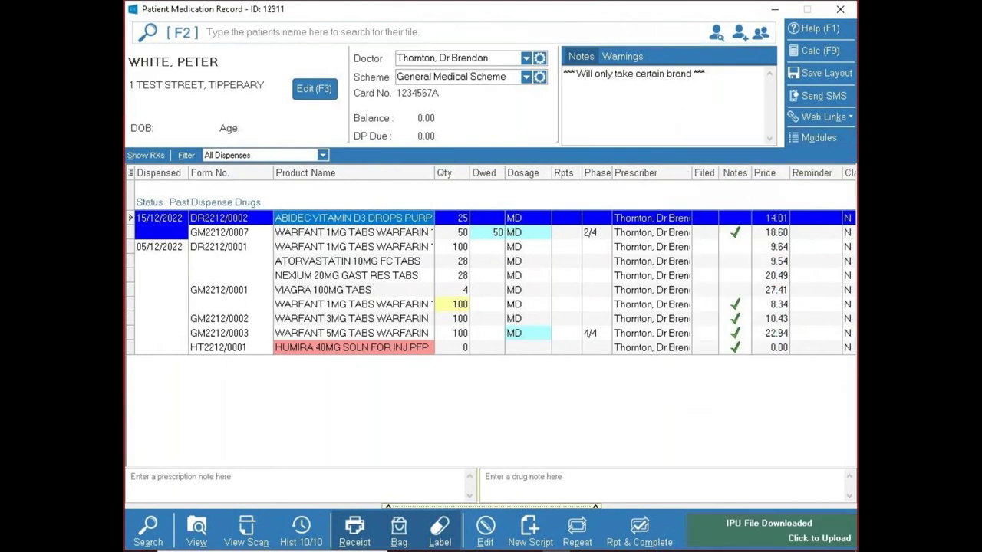
{"action": "key", "text": "super"}
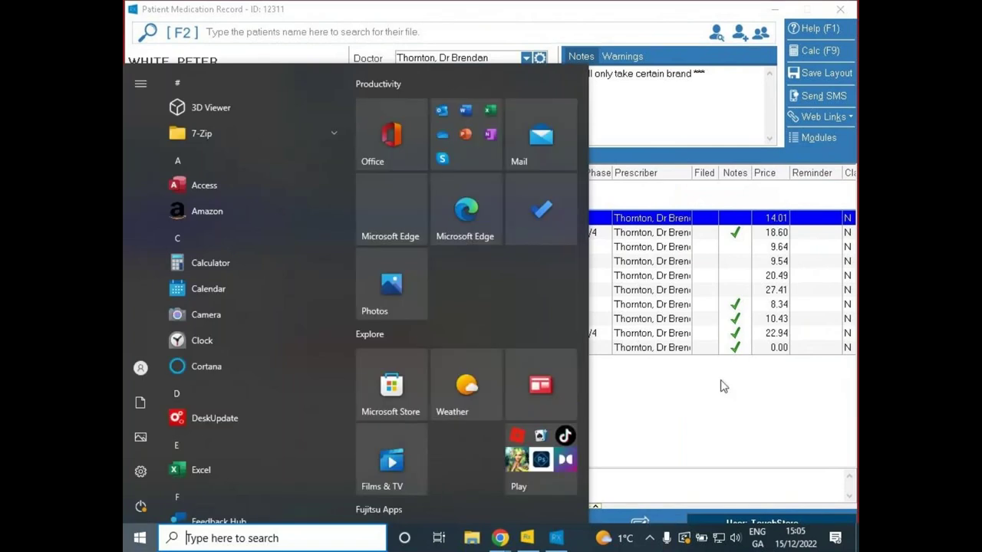
{"action": "left_click", "coordinate": [721, 385]}
{"action": "left_click", "coordinate": [316, 87]}
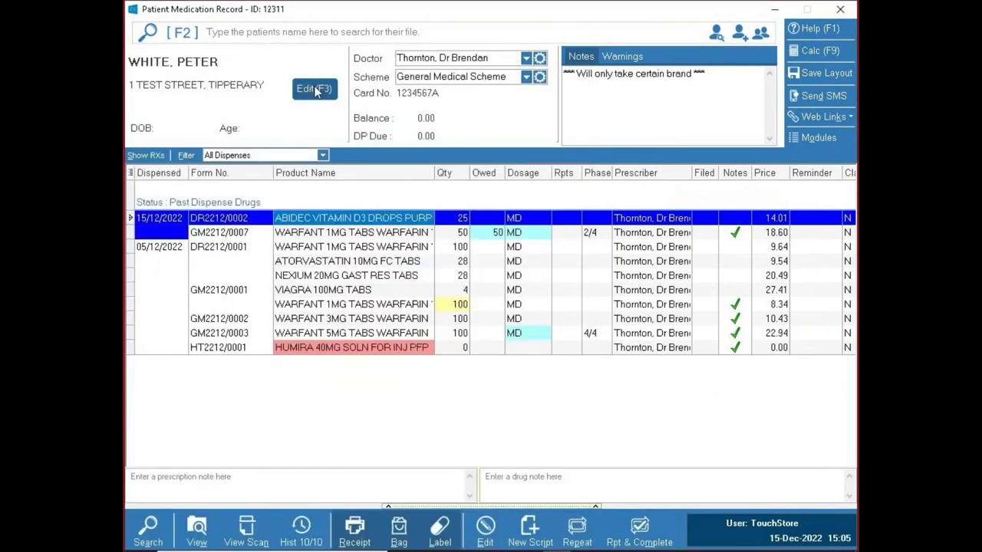
{"action": "left_click", "coordinate": [514, 79]}
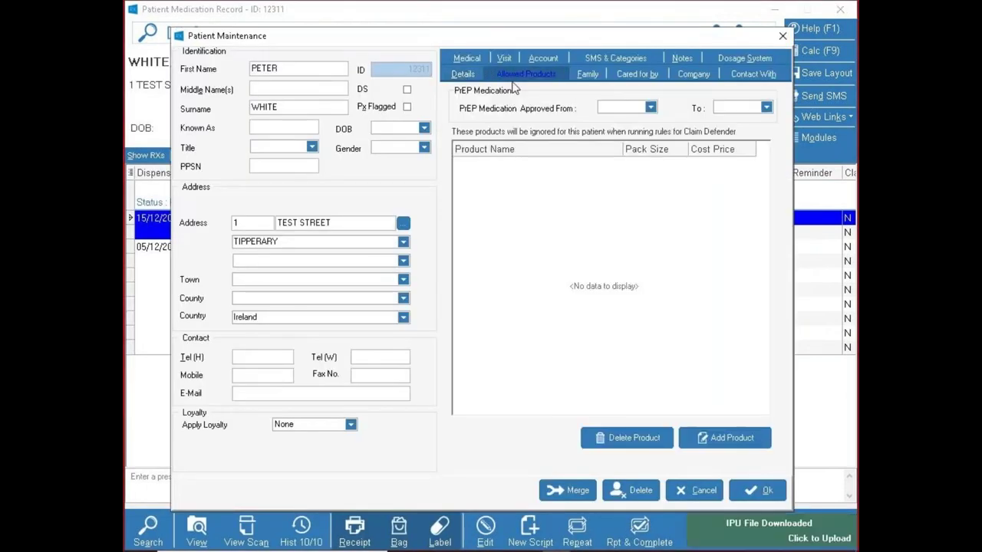
{"action": "left_click", "coordinate": [694, 491]}
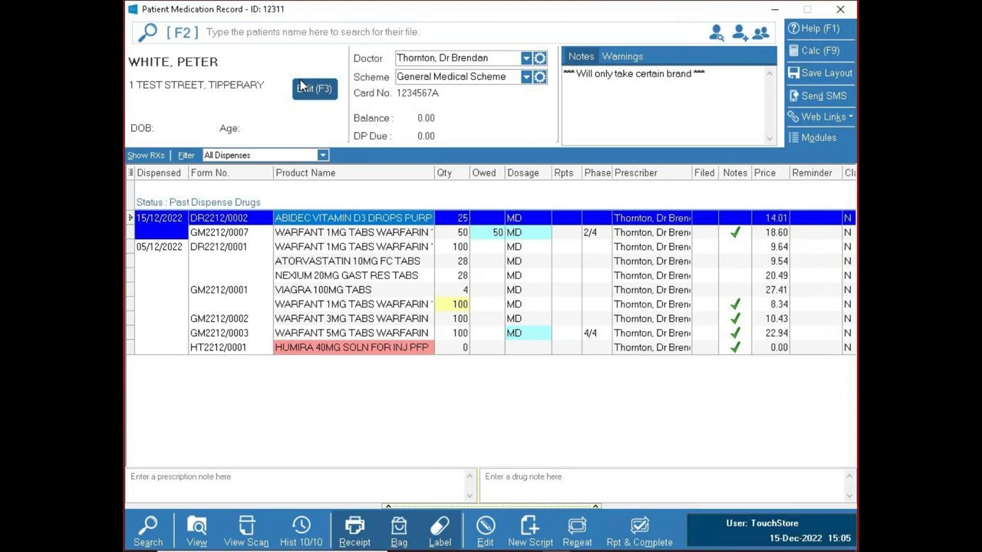
Step: Reopen the patient's Allowed Products, confirm with Ok, and show Module Links
{"action": "left_click", "coordinate": [311, 90]}
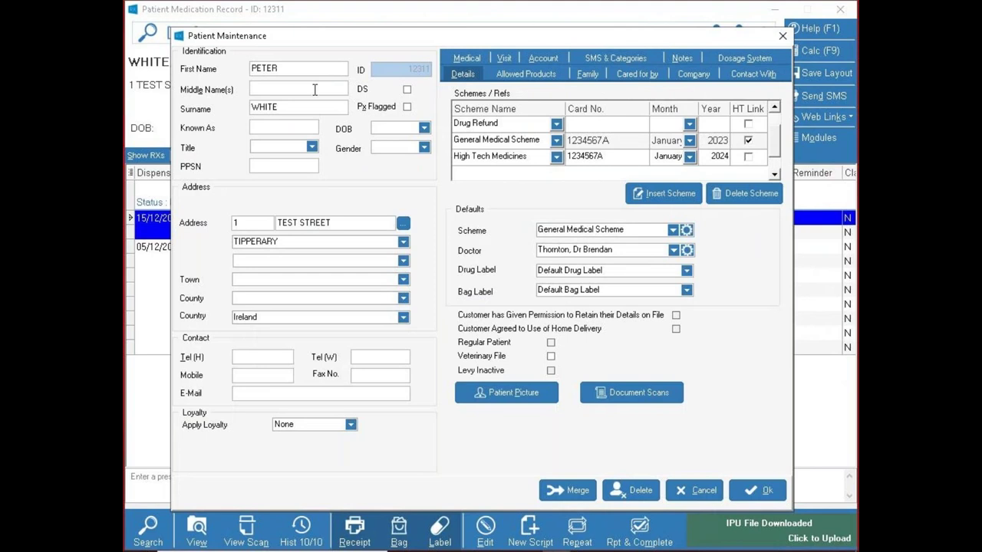
{"action": "left_click", "coordinate": [527, 75]}
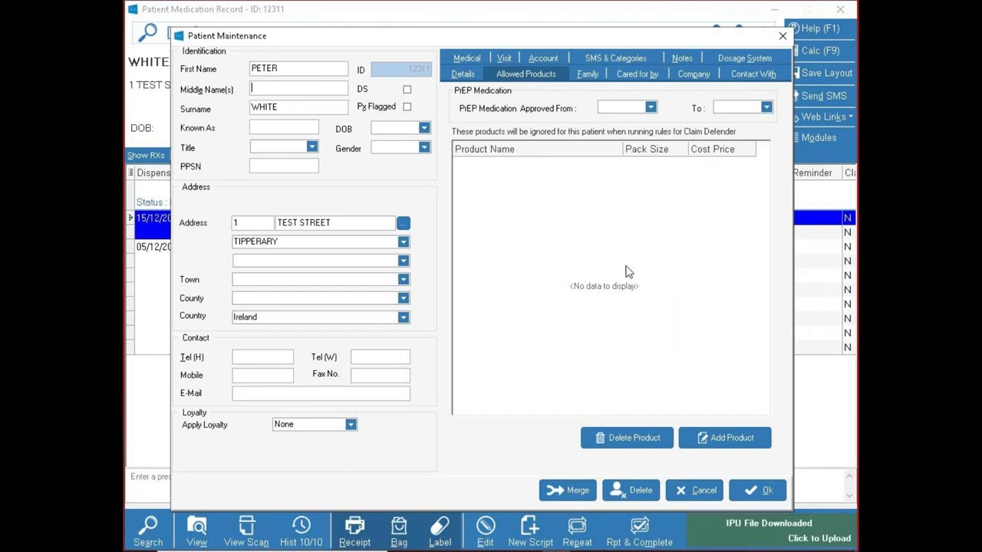
{"action": "left_click", "coordinate": [750, 490]}
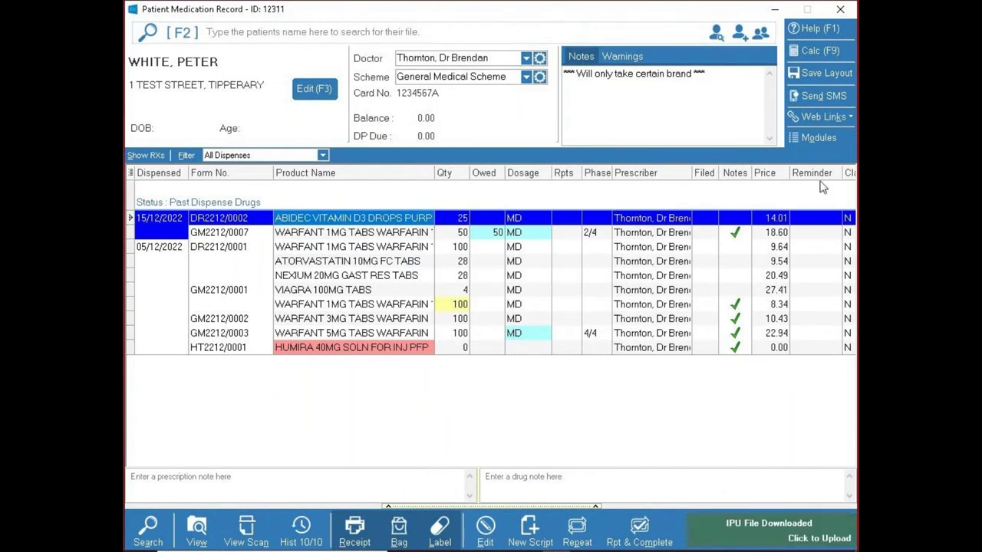
{"action": "left_click", "coordinate": [823, 141]}
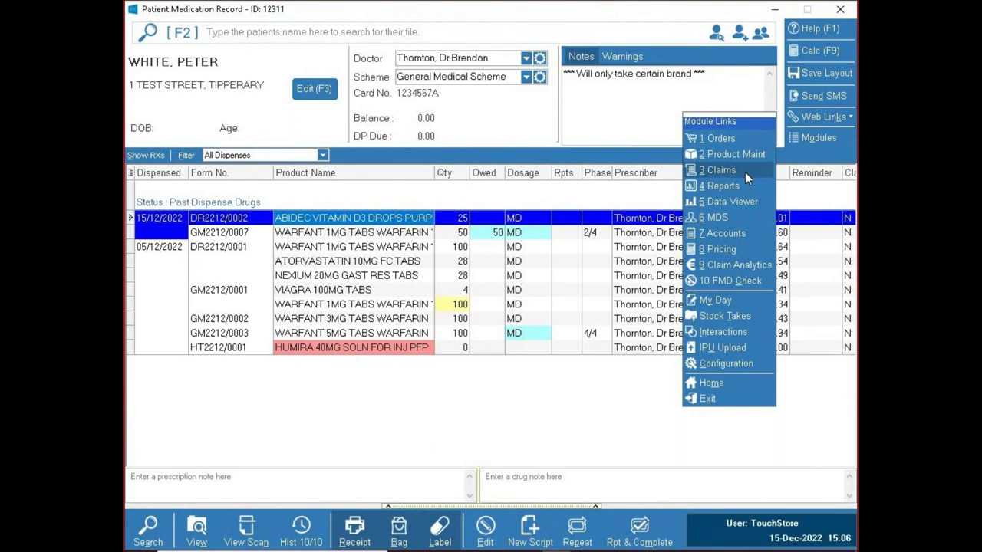
Step: Close Module Links and select the WARFANT 1MG GM2212/0007 dispense to see its phasing note
{"action": "left_click", "coordinate": [828, 132]}
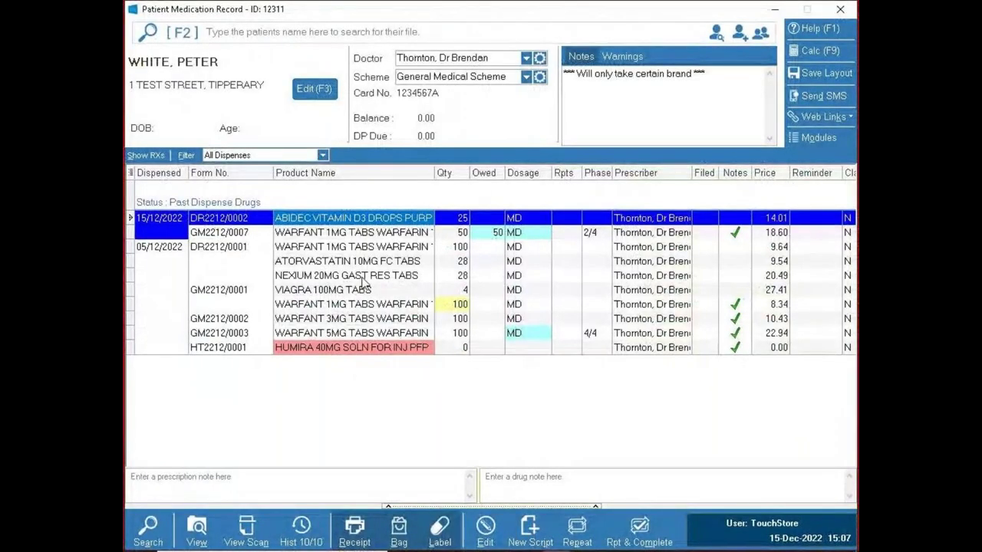
{"action": "left_click", "coordinate": [374, 231]}
Step: Open the Warfant 1mg prescription's Phasing tab and the 29/12/2022 phase start date
{"action": "left_click", "coordinate": [486, 528]}
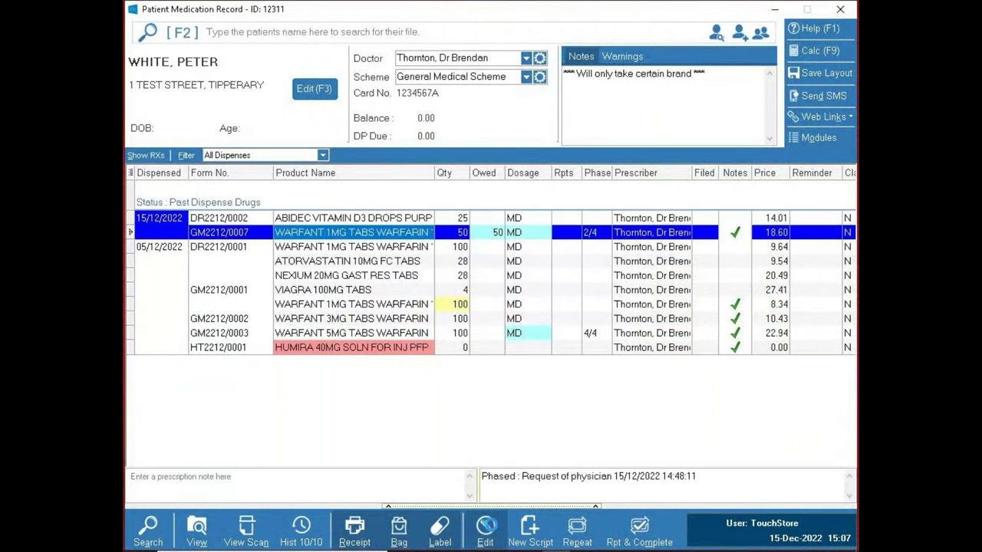
{"action": "left_click", "coordinate": [735, 262]}
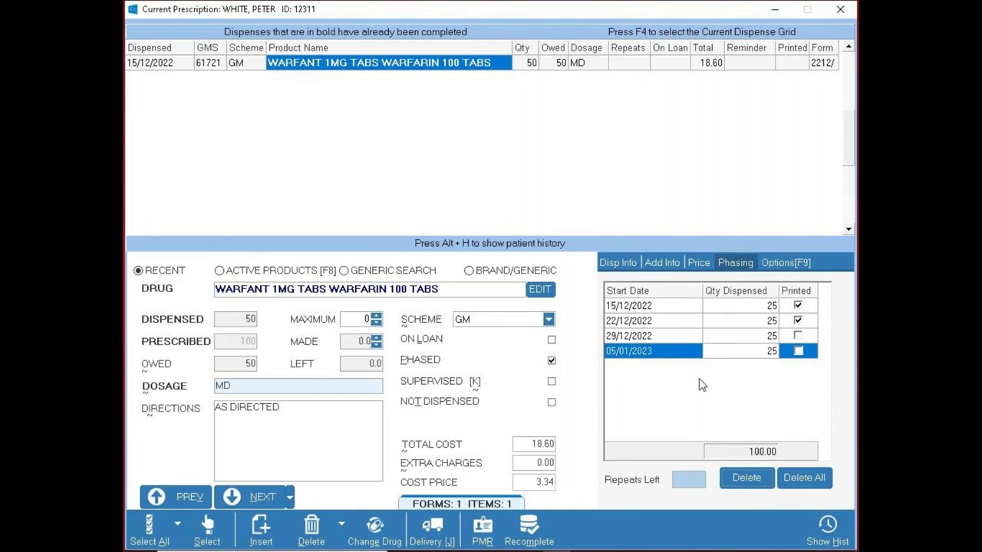
{"action": "double_click", "coordinate": [641, 336]}
Step: Open the 22/12/2022 phase start date, then return to the empty Patient Medication Record
{"action": "double_click", "coordinate": [641, 321]}
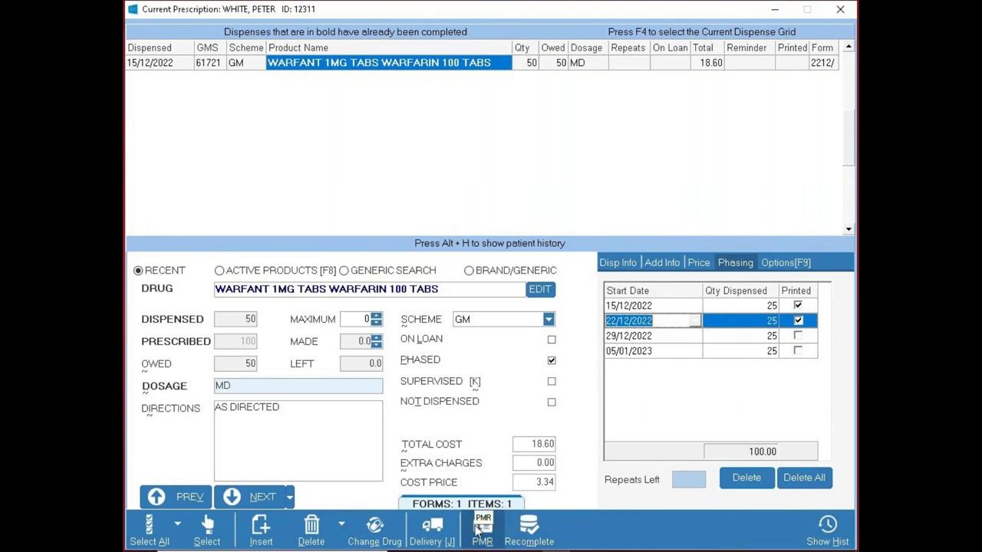
{"action": "left_click", "coordinate": [531, 528]}
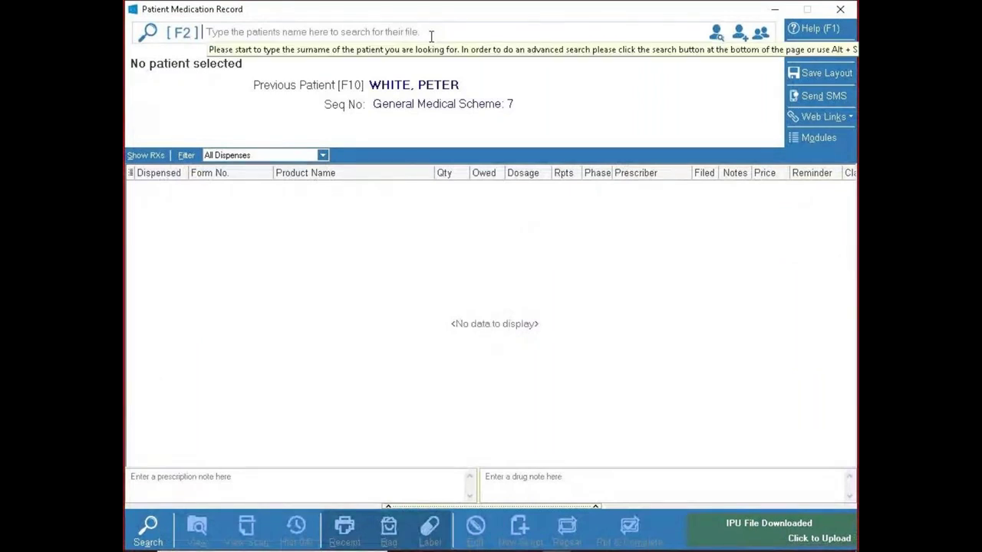
Step: Reload the previous patient with F10 and start a new empty script dated 15/12/2022
{"action": "key", "text": "F10"}
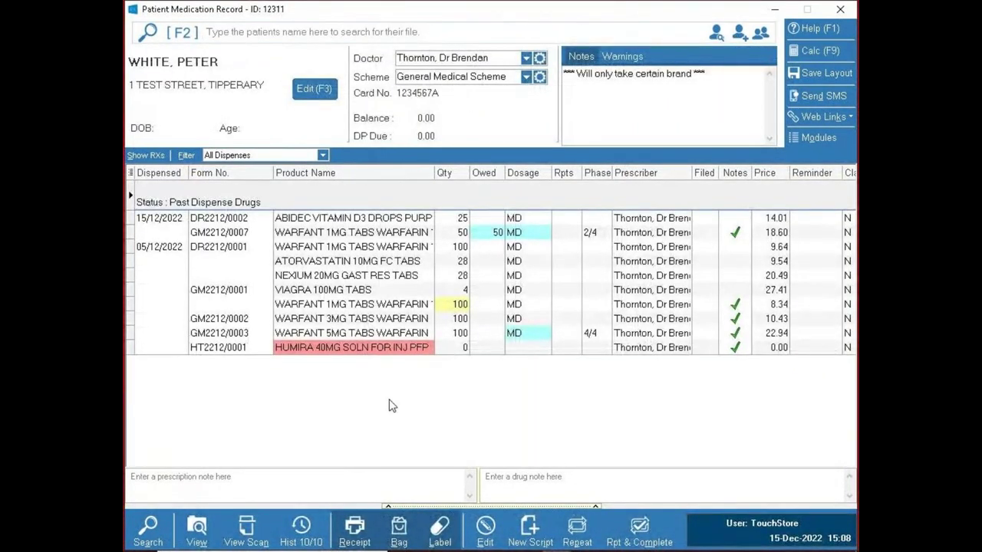
{"action": "left_click", "coordinate": [529, 527]}
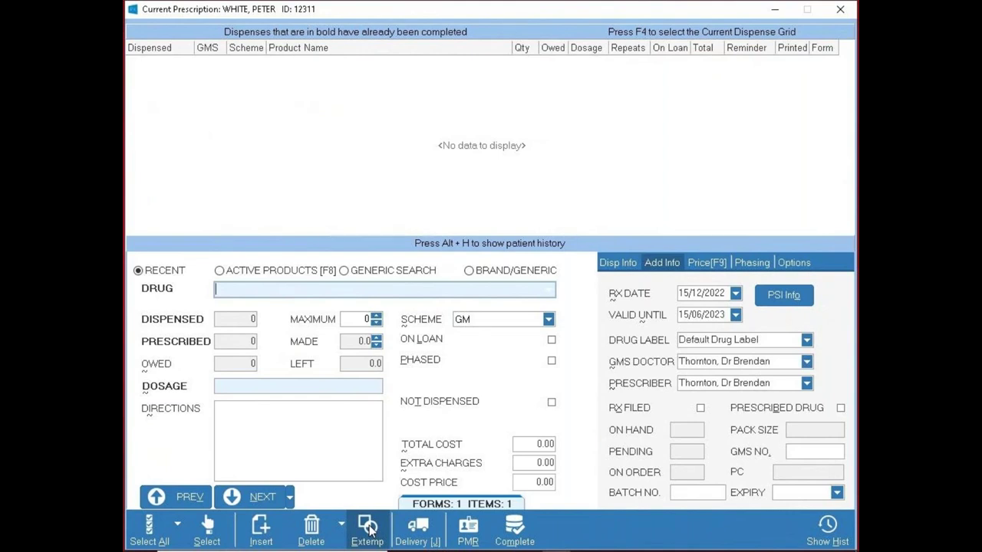
Step: Begin an extemporaneous item with product type Oral Medication and check the pricing sizes
{"action": "left_click", "coordinate": [369, 529]}
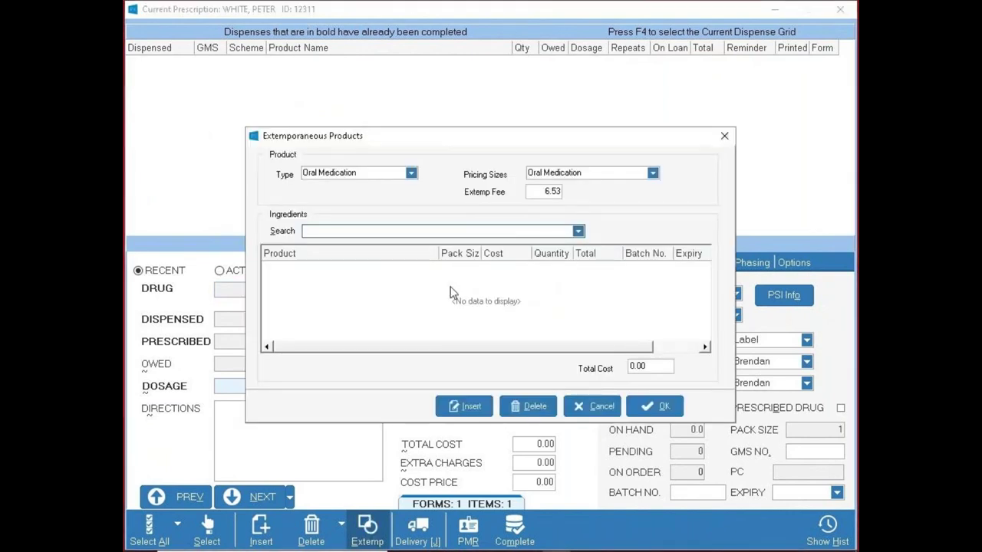
{"action": "left_click", "coordinate": [411, 174]}
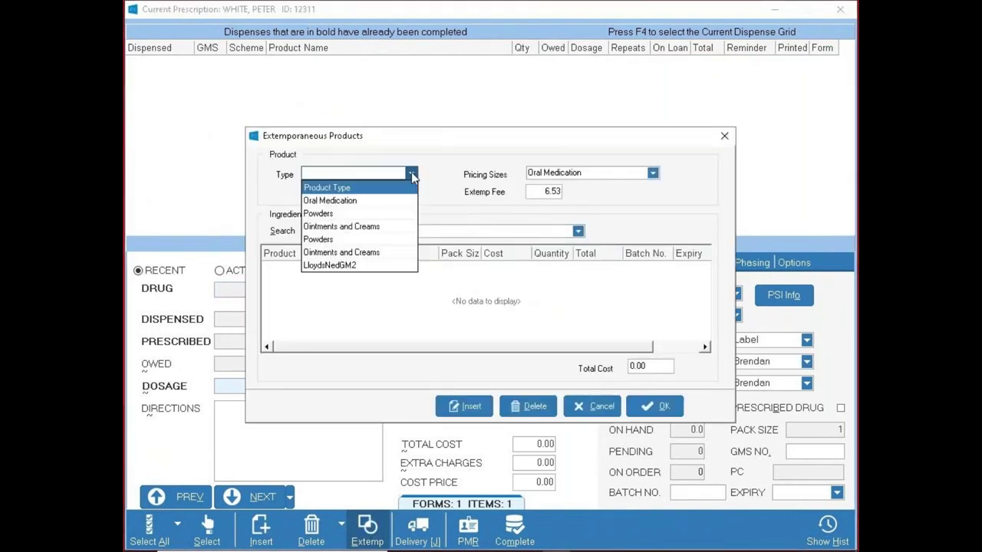
{"action": "left_click", "coordinate": [375, 201]}
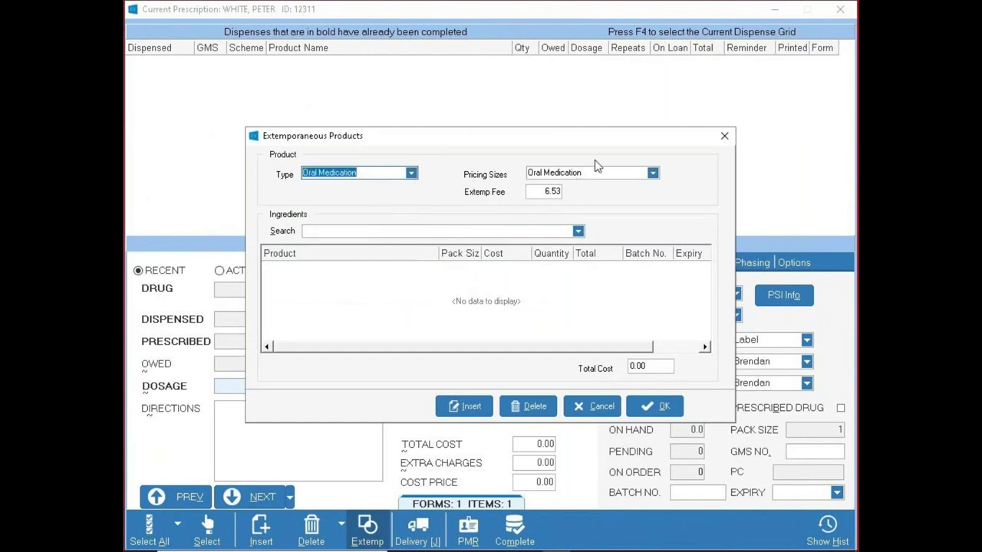
{"action": "left_click", "coordinate": [652, 173]}
{"action": "left_click", "coordinate": [652, 174]}
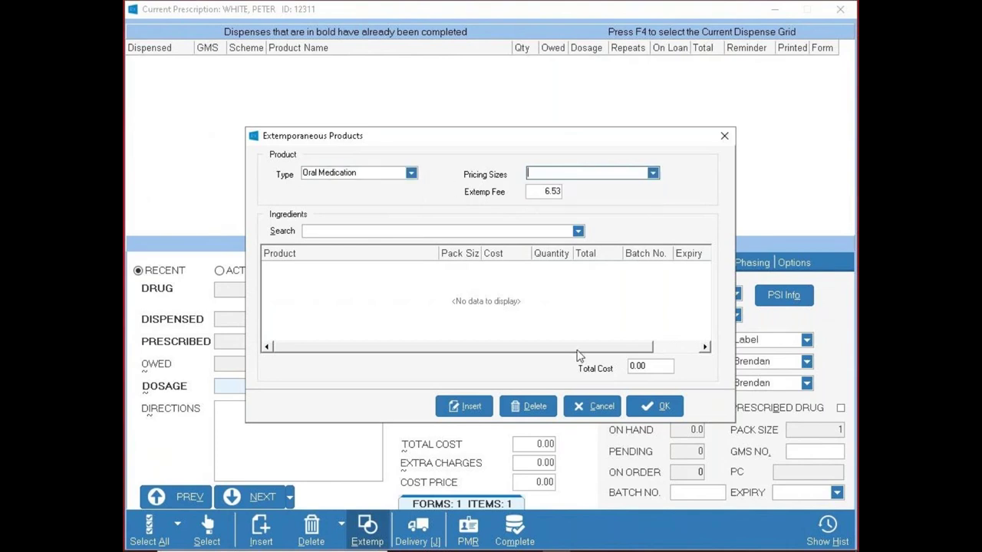
Step: Cancel the extemporaneous product and set the prescription scheme to DR Drug Refund
{"action": "left_click", "coordinate": [412, 173]}
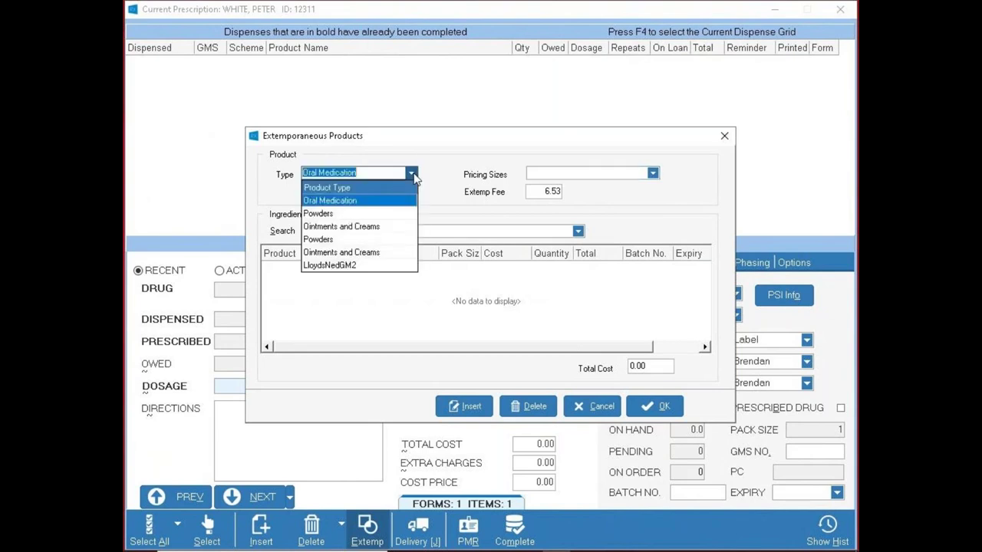
{"action": "left_click", "coordinate": [412, 174]}
{"action": "left_click", "coordinate": [592, 406]}
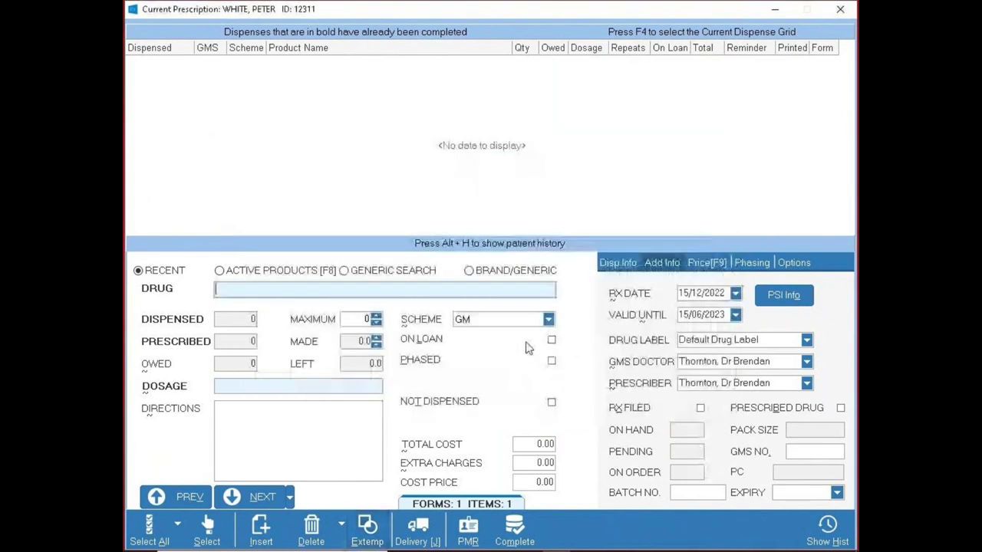
{"action": "left_click", "coordinate": [548, 319]}
{"action": "left_click", "coordinate": [528, 350]}
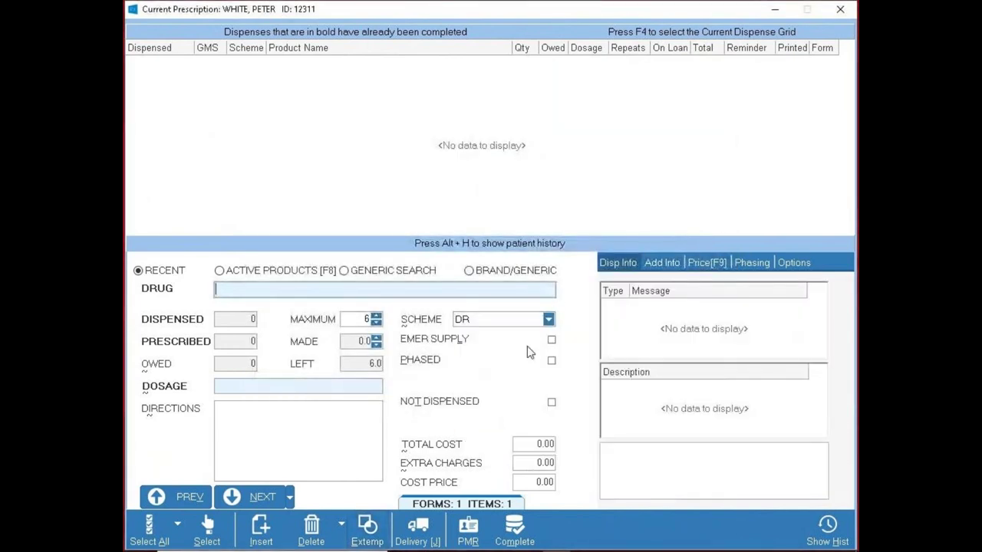
Step: Start an extemporaneous product of type Mixtures 301 ml and over
{"action": "left_click", "coordinate": [367, 528]}
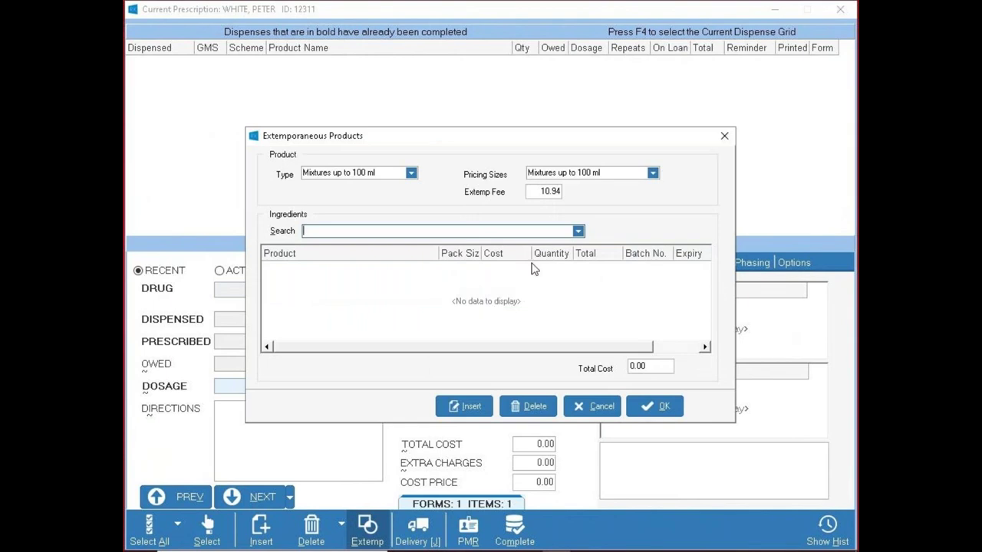
{"action": "left_click", "coordinate": [412, 174]}
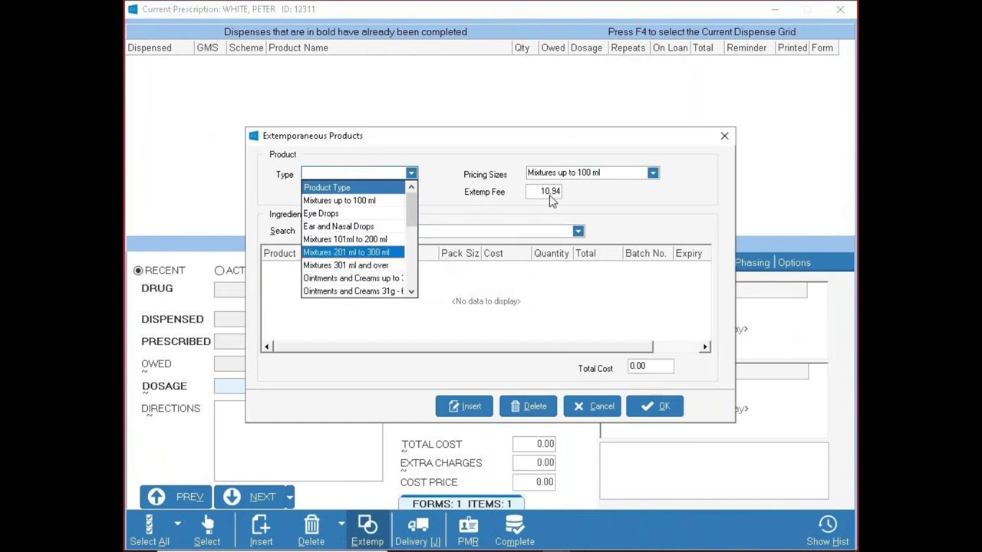
{"action": "key", "text": "Down"}
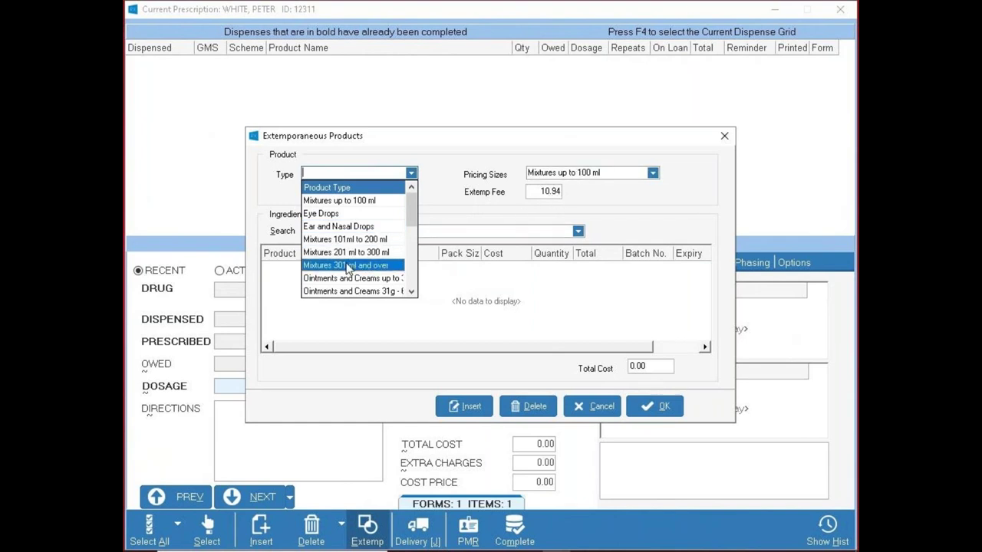
{"action": "key", "text": "Return"}
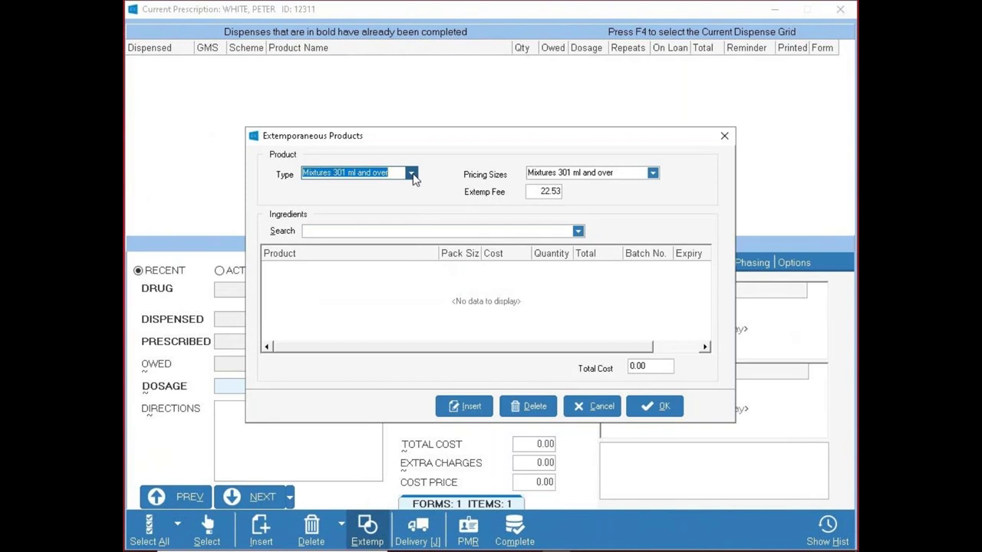
Step: Add BENYLIN DRY COUGHS SYRUP as the first ingredient, keeping quantity 125
{"action": "left_click", "coordinate": [353, 230]}
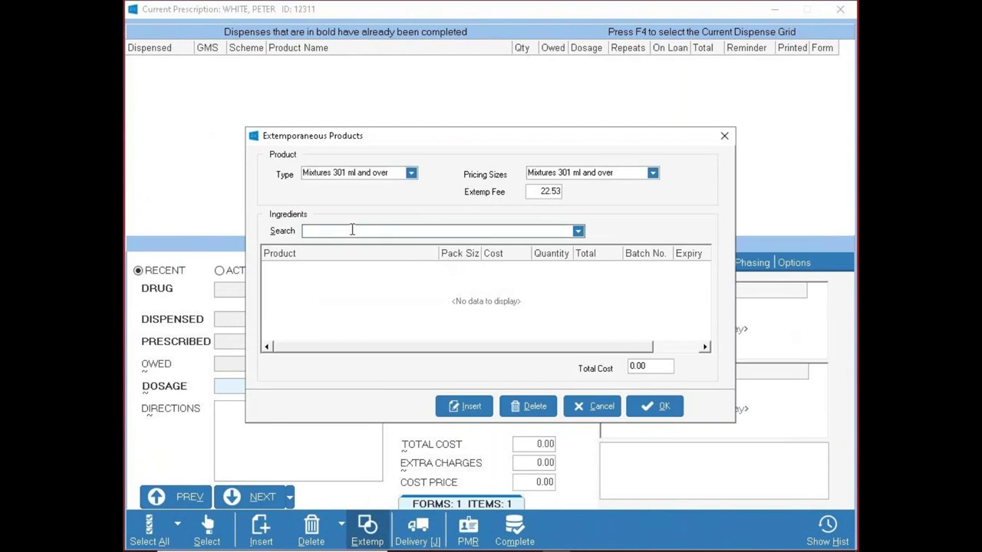
{"action": "type", "text": "beny"}
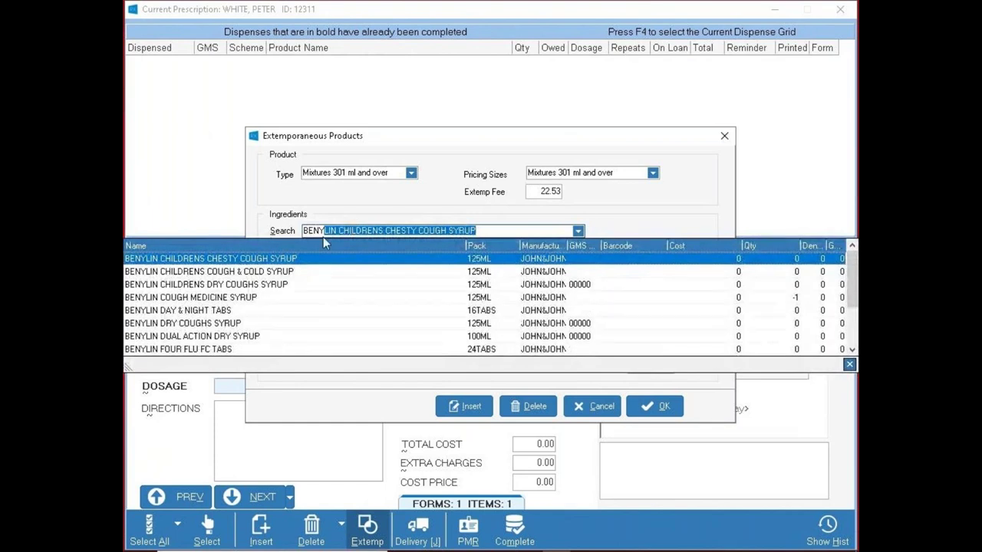
{"action": "left_click", "coordinate": [203, 322]}
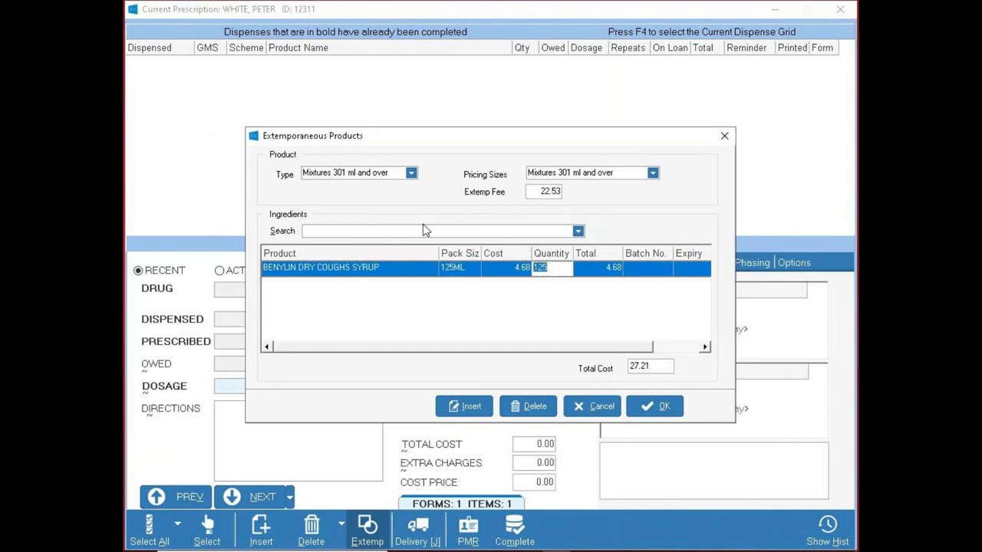
{"action": "left_click", "coordinate": [354, 231]}
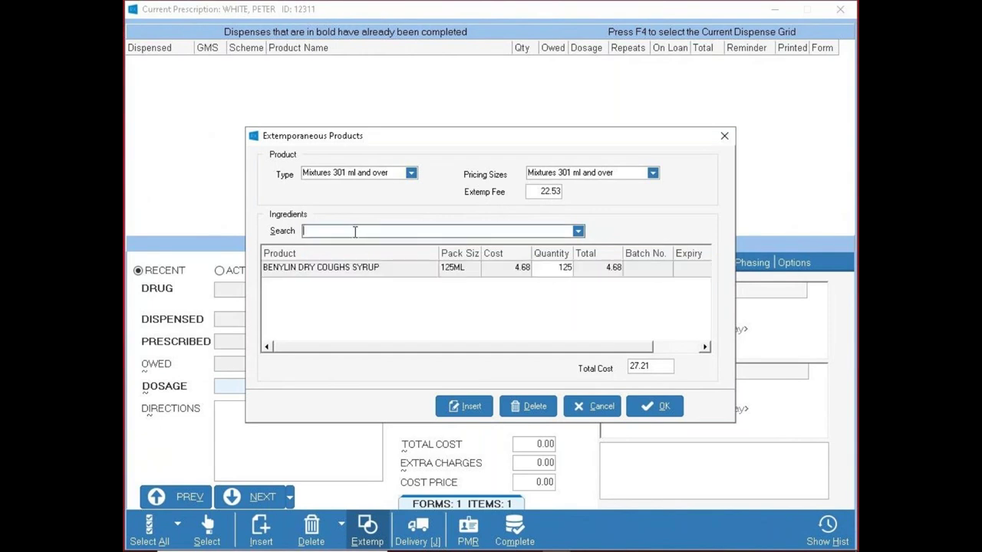
{"action": "left_click", "coordinate": [555, 266]}
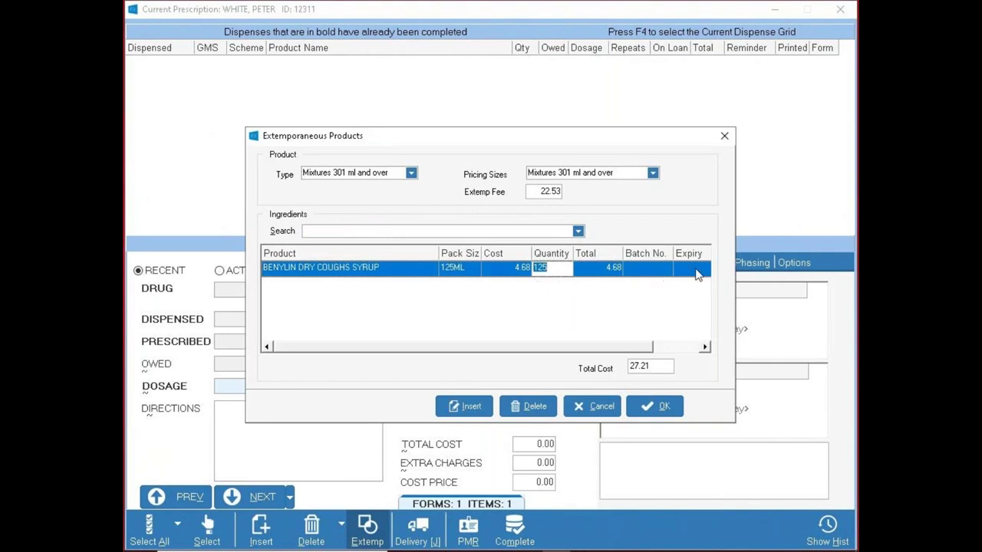
{"action": "left_click", "coordinate": [364, 231]}
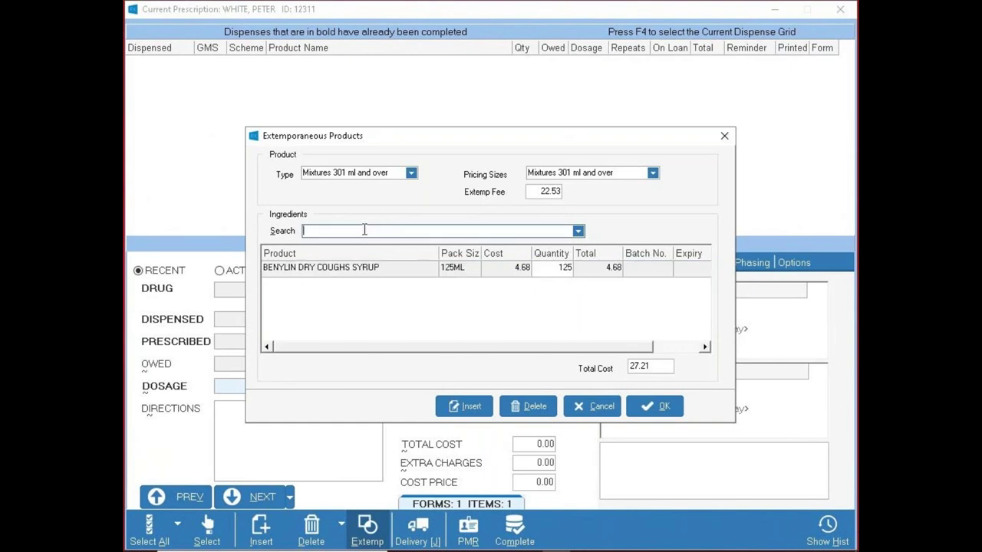
Step: Add LIDOCAINE 2% 40MG/2ML SOLN/INJ with quantity 2, then search 'MAAL' for the next ingredient
{"action": "type", "text": "LIDOC%"}
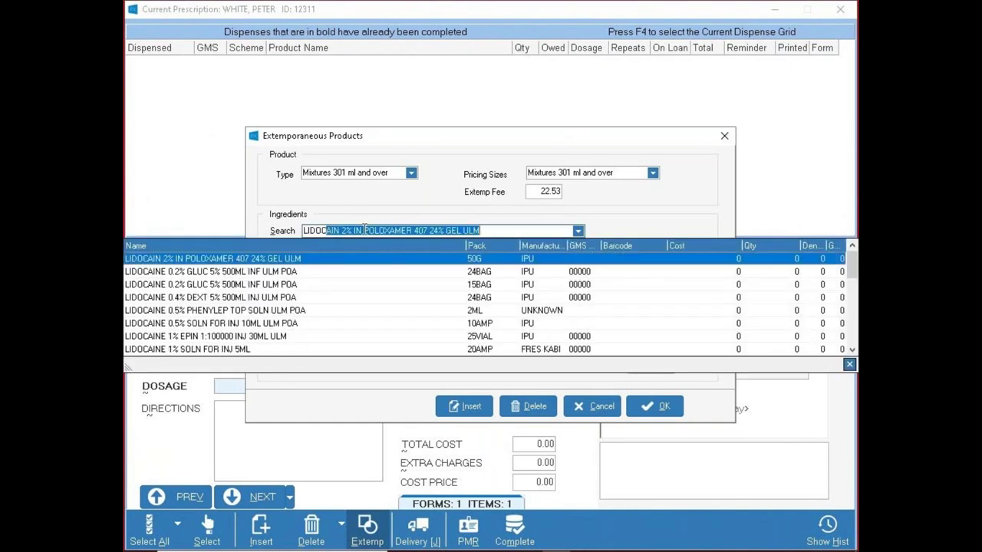
{"action": "type", "text": "2"}
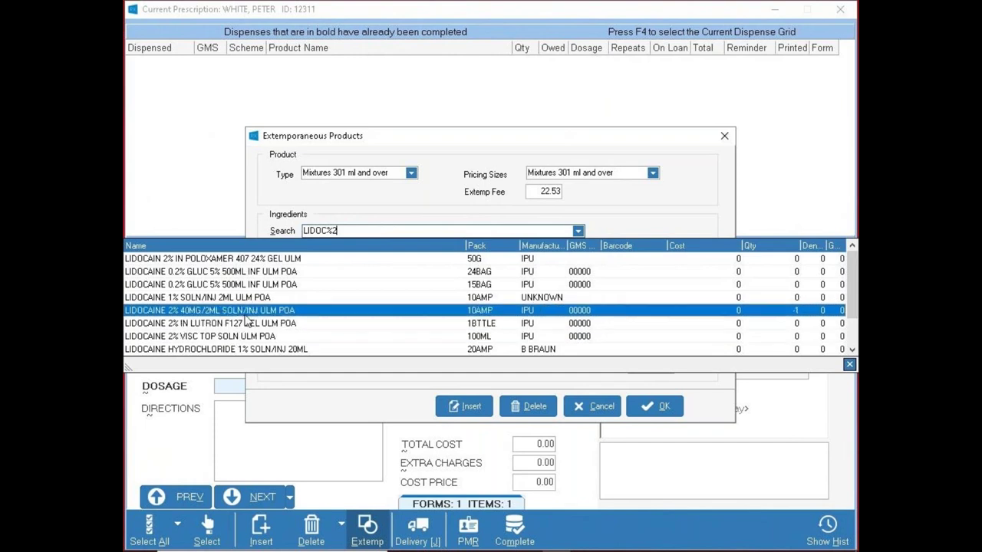
{"action": "left_click", "coordinate": [230, 310]}
{"action": "double_click", "coordinate": [565, 287]}
{"action": "type", "text": "2"}
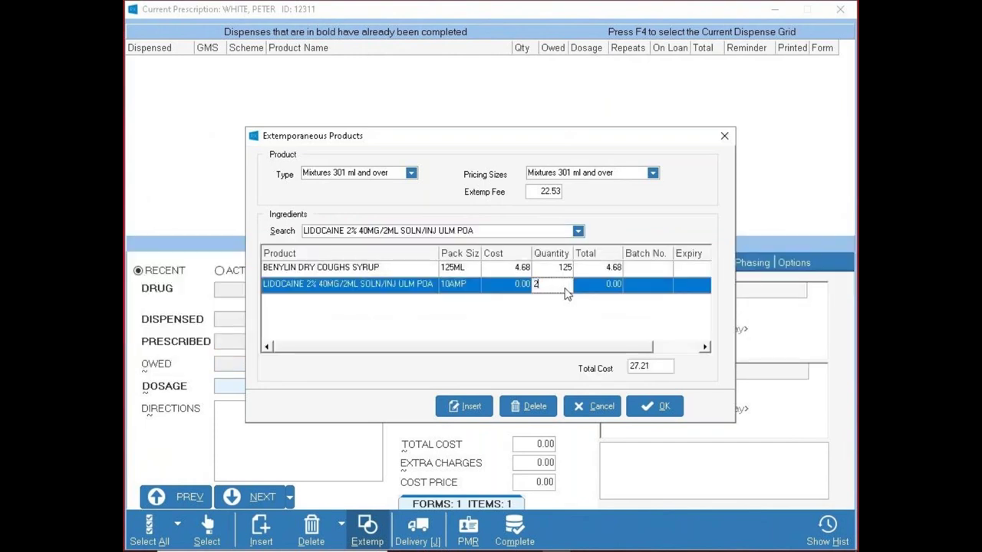
{"action": "left_click_drag", "start_coordinate": [457, 231], "coordinate": [477, 232]}
{"action": "key", "text": "Return"}
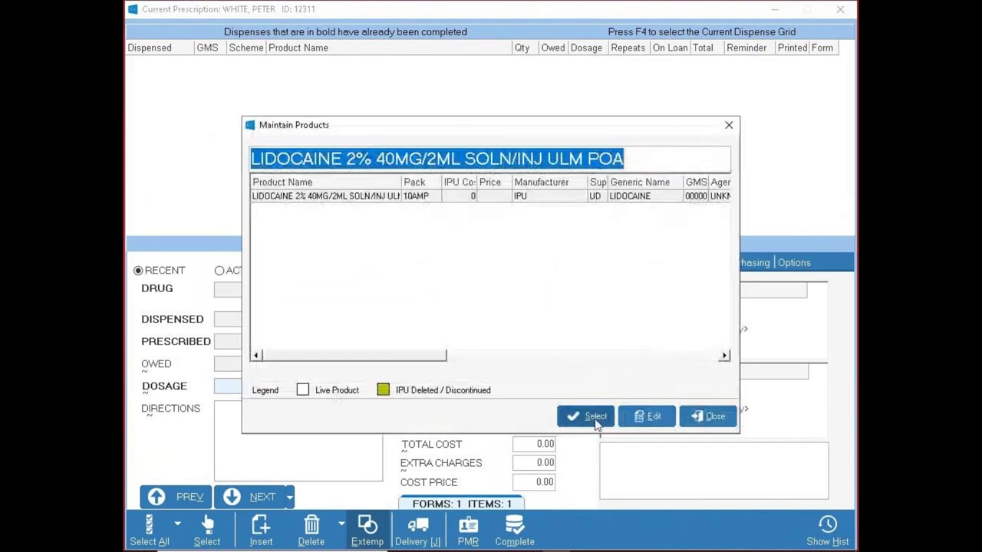
{"action": "left_click", "coordinate": [694, 424]}
{"action": "left_click_drag", "start_coordinate": [477, 231], "coordinate": [287, 231]}
{"action": "type", "text": "MA"}
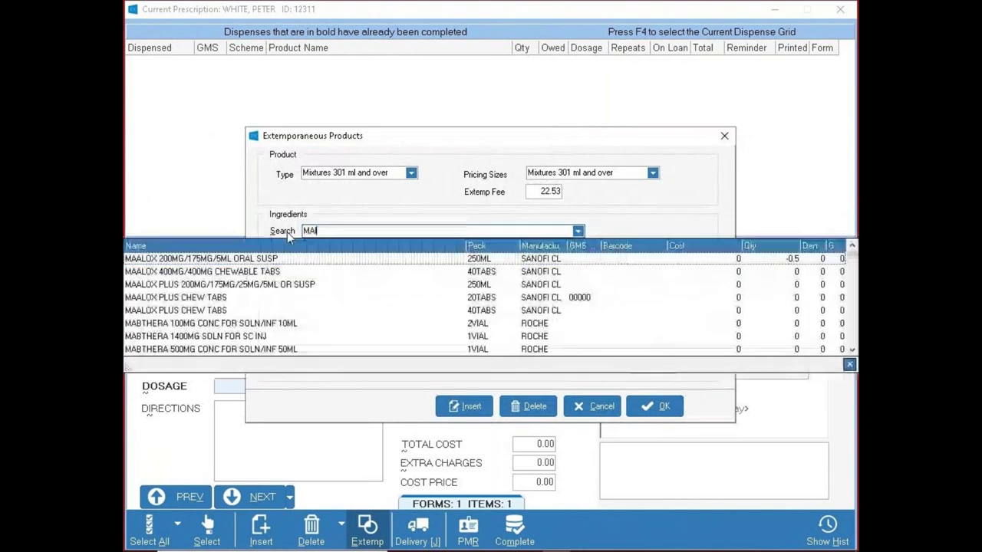
{"action": "type", "text": "ALOX 200MG/175MG/5ML ORAL SUSP"}
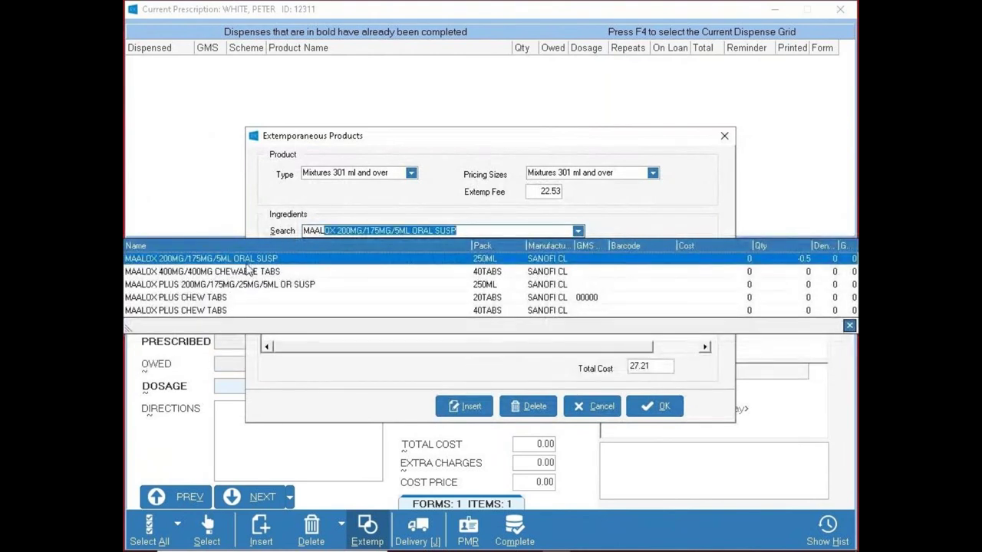
Step: Add MAALOX 200MG/175MG/5ML ORAL SUSP and accept the mixture, total cost 37.18
{"action": "left_click", "coordinate": [252, 259]}
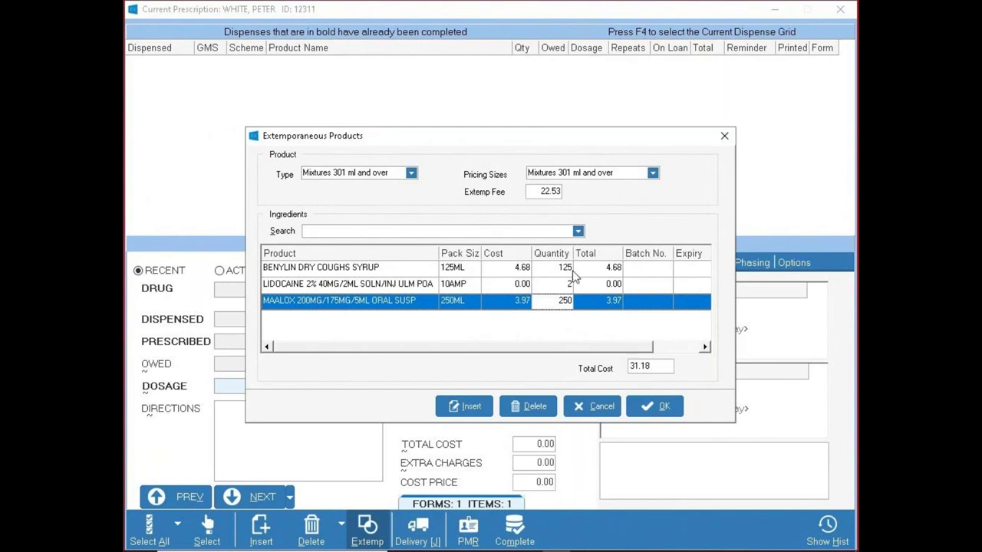
{"action": "left_click", "coordinate": [657, 410]}
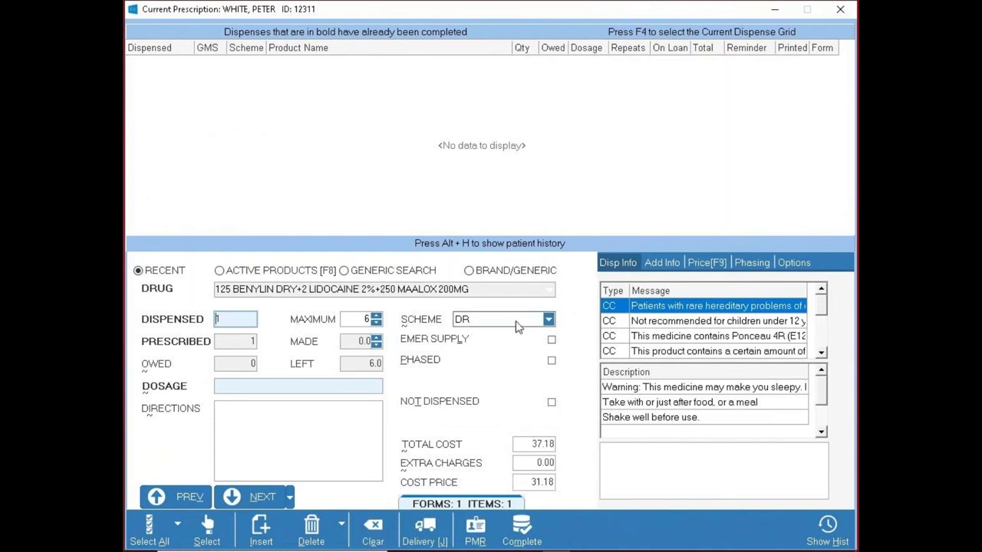
Step: Enter dosage MD in the mixture's Add Info details
{"action": "left_click", "coordinate": [664, 263]}
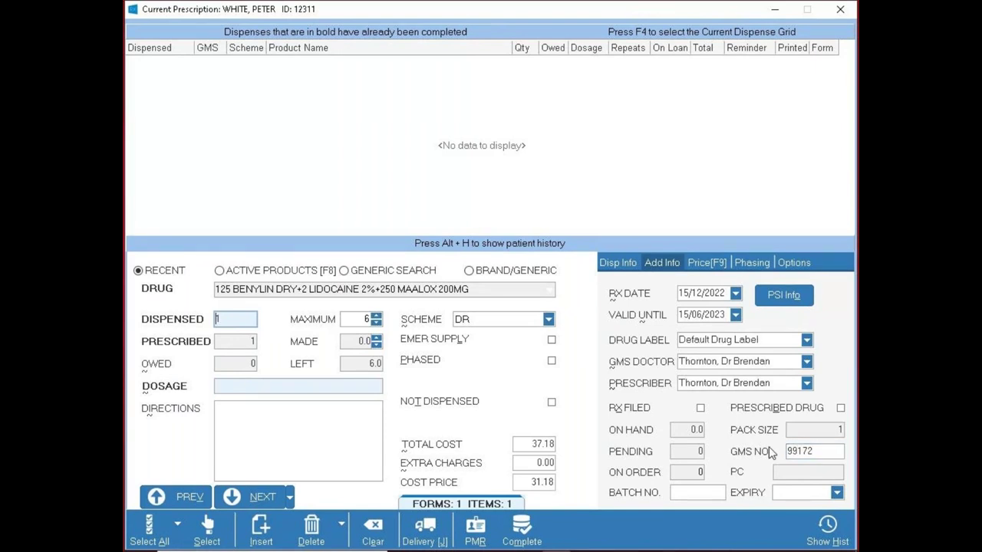
{"action": "left_click", "coordinate": [284, 383]}
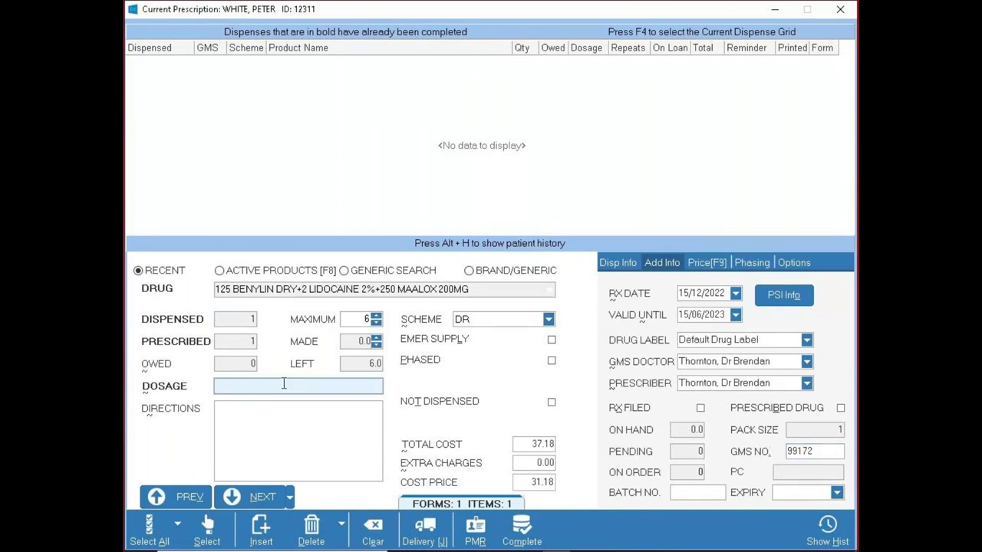
{"action": "type", "text": "MD"}
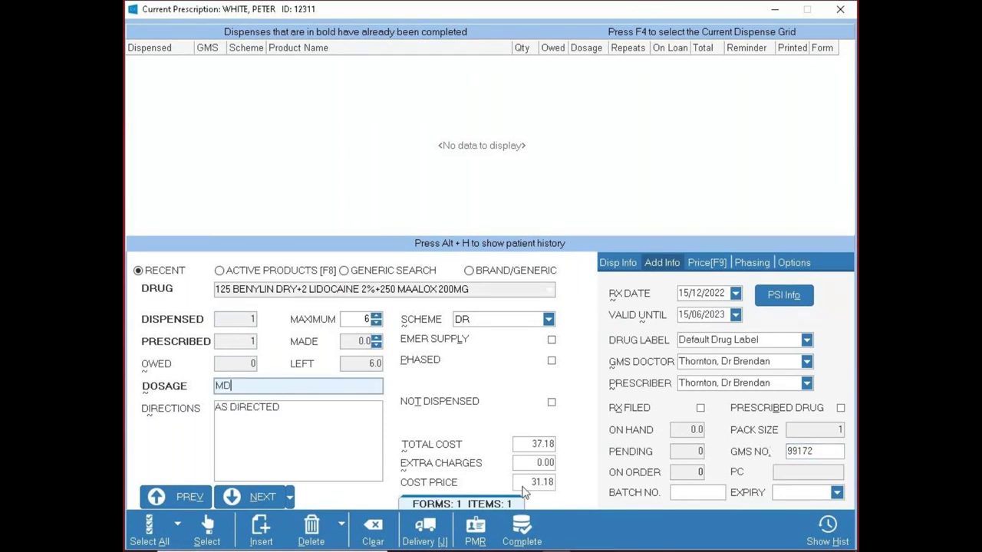